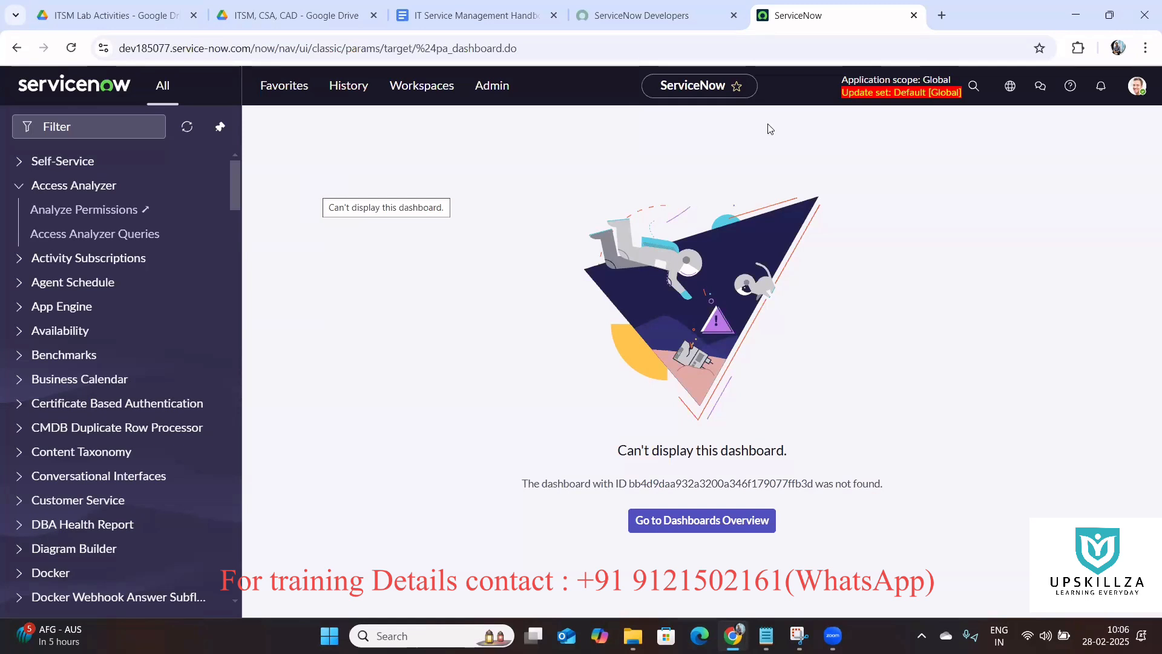
Step: Switch the application scope from Global to Loan Request and check the active scope and update set
left_click(1010, 88)
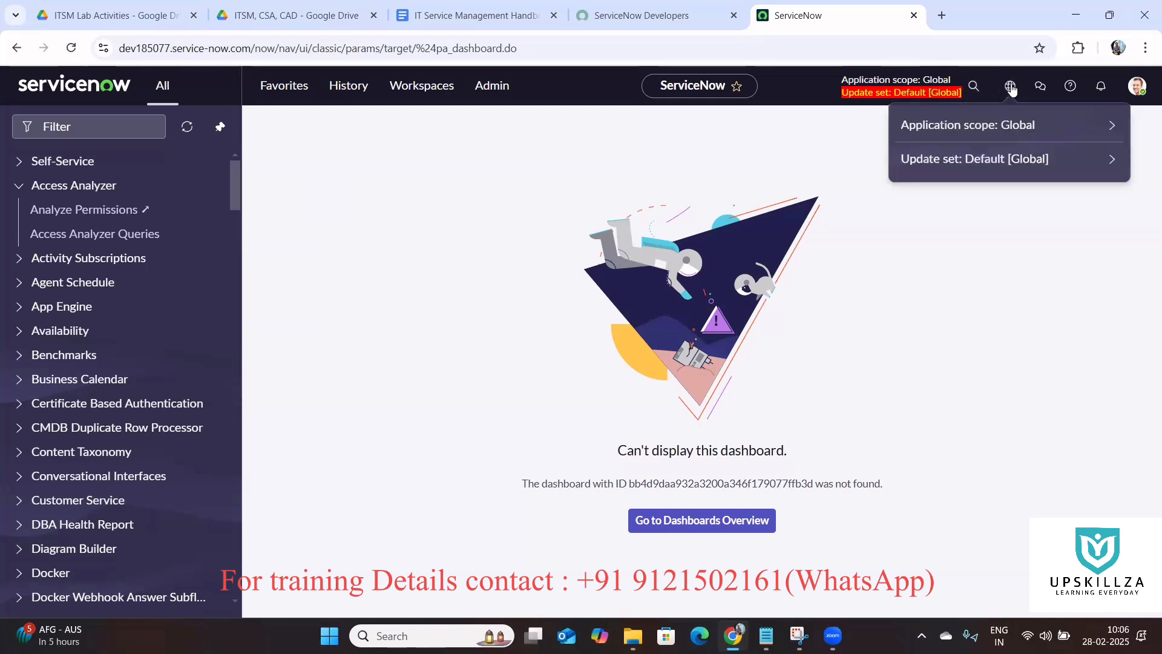
left_click(1096, 131)
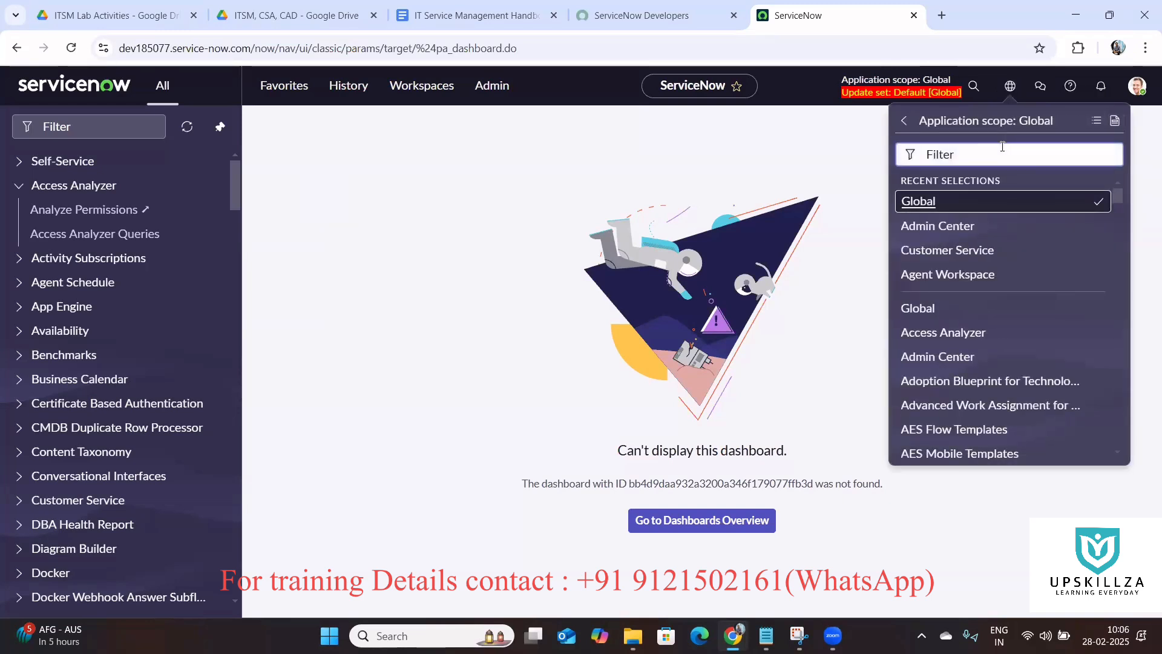
type("Loa")
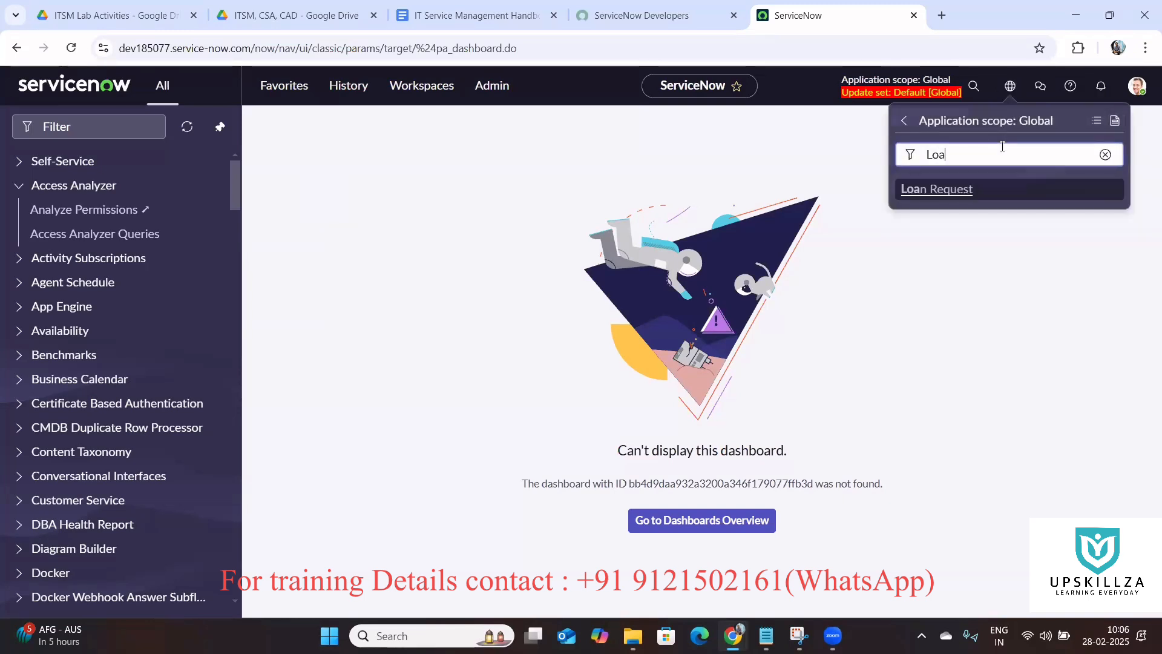
type("n")
left_click(936, 202)
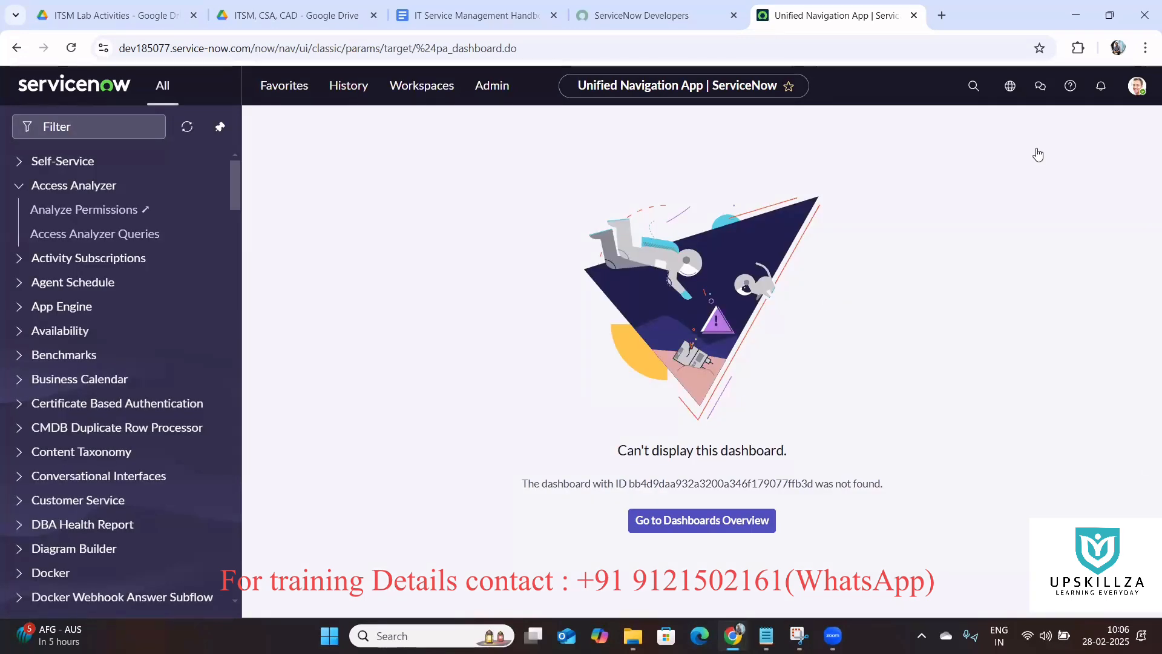
left_click(1010, 86)
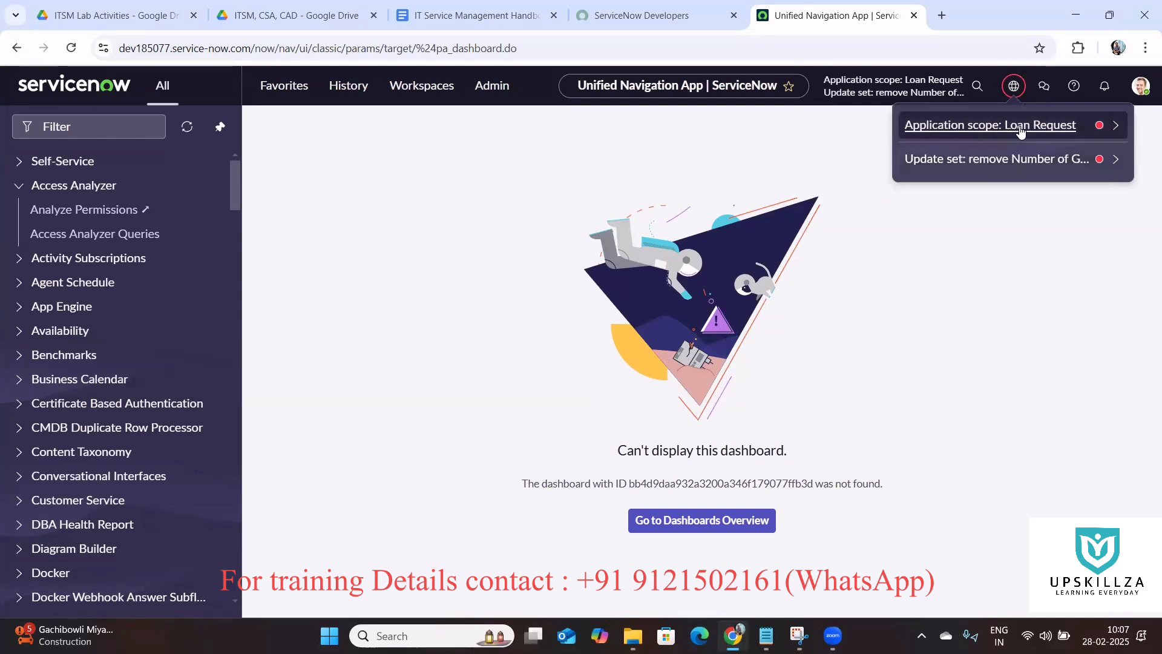
left_click(766, 635)
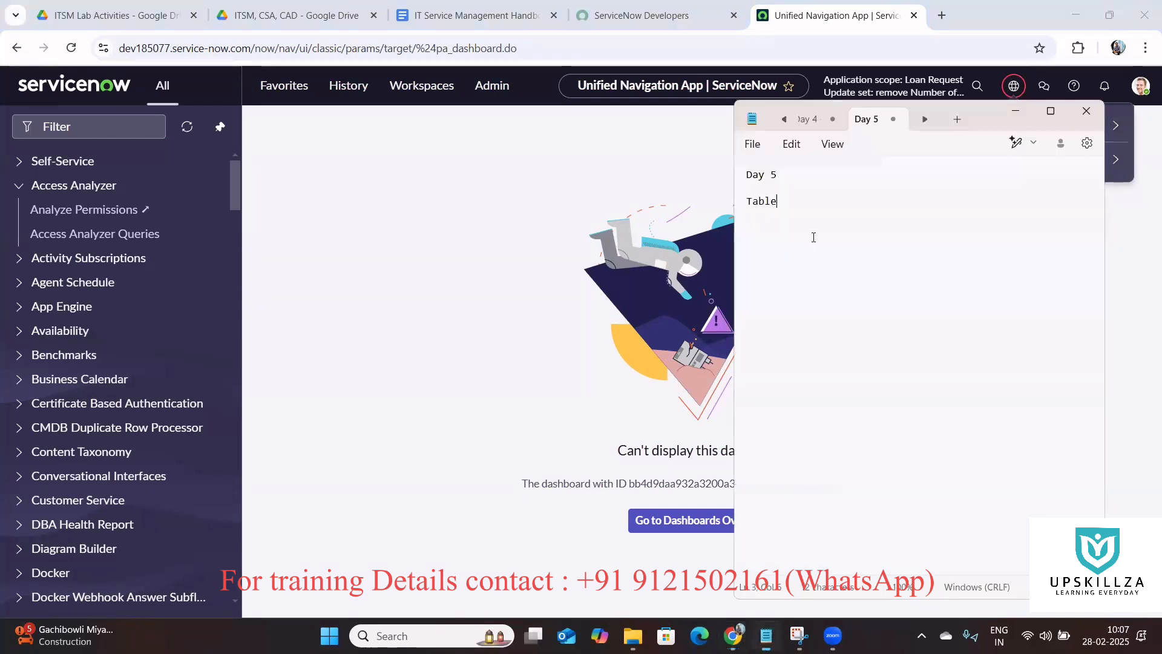
left_click_drag(781, 201, 745, 202)
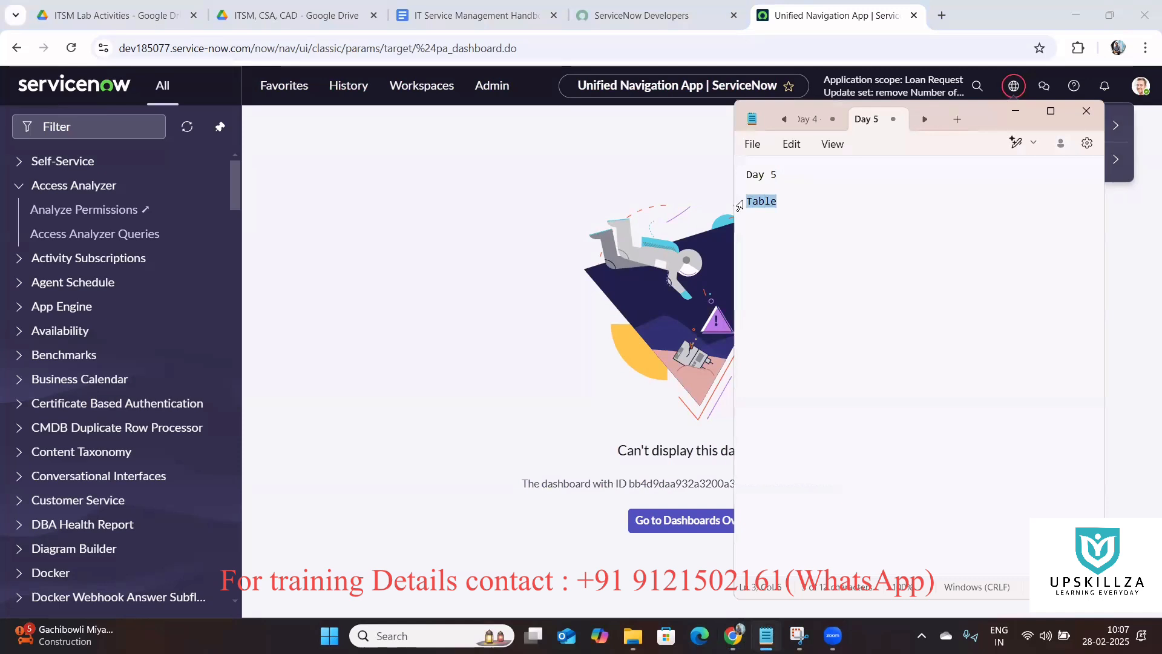
left_click(766, 202)
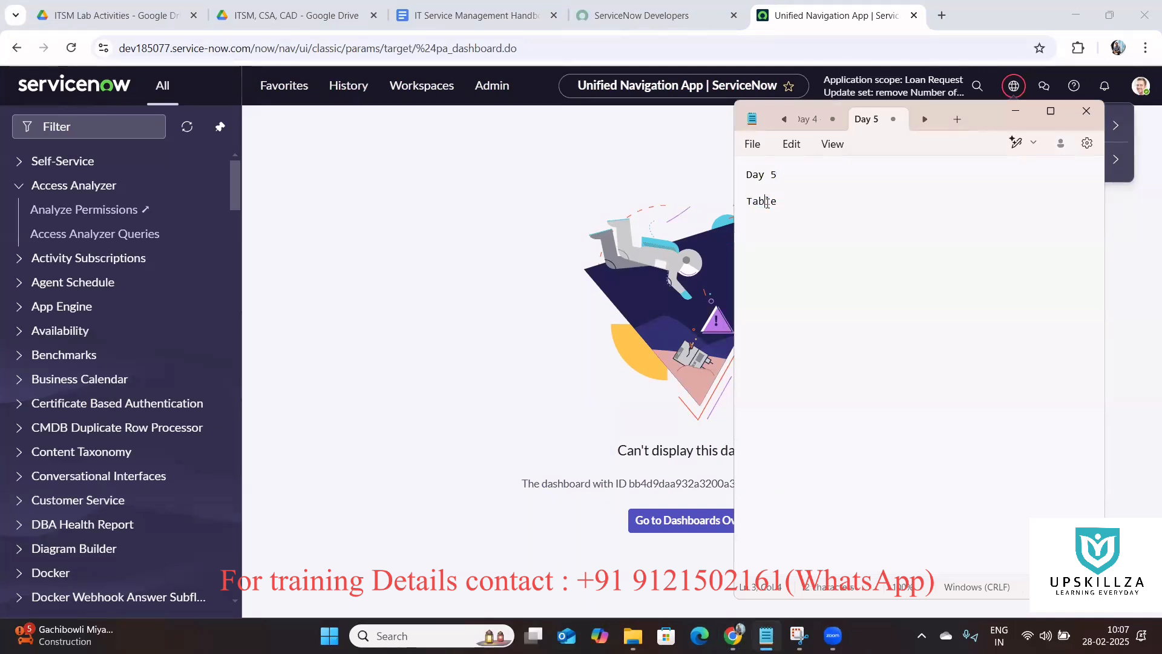
double_click(766, 202)
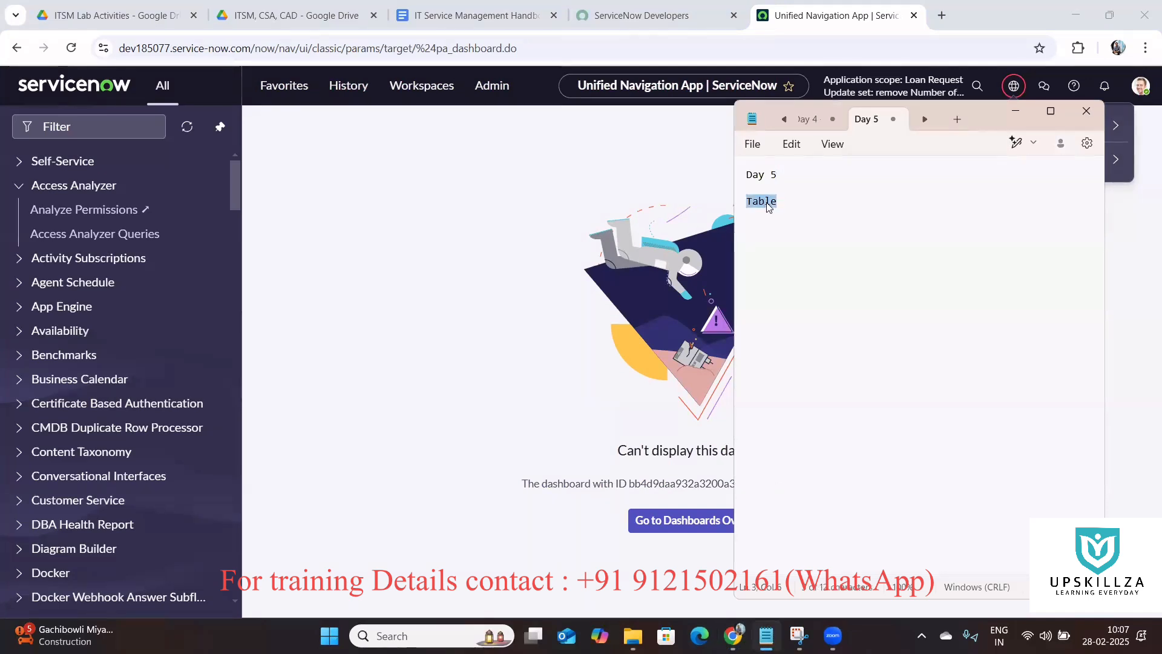
left_click(304, 265)
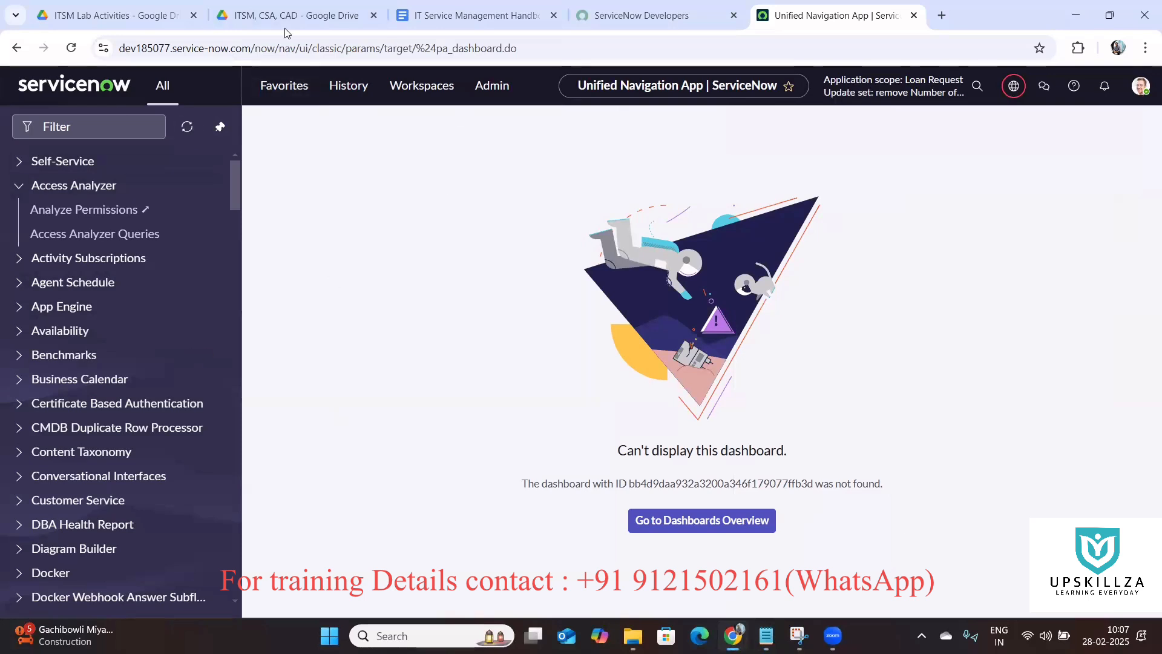
Step: Find the Tables module under System Definition using the filter "tables" and open it in a new browser tab
left_click(104, 121)
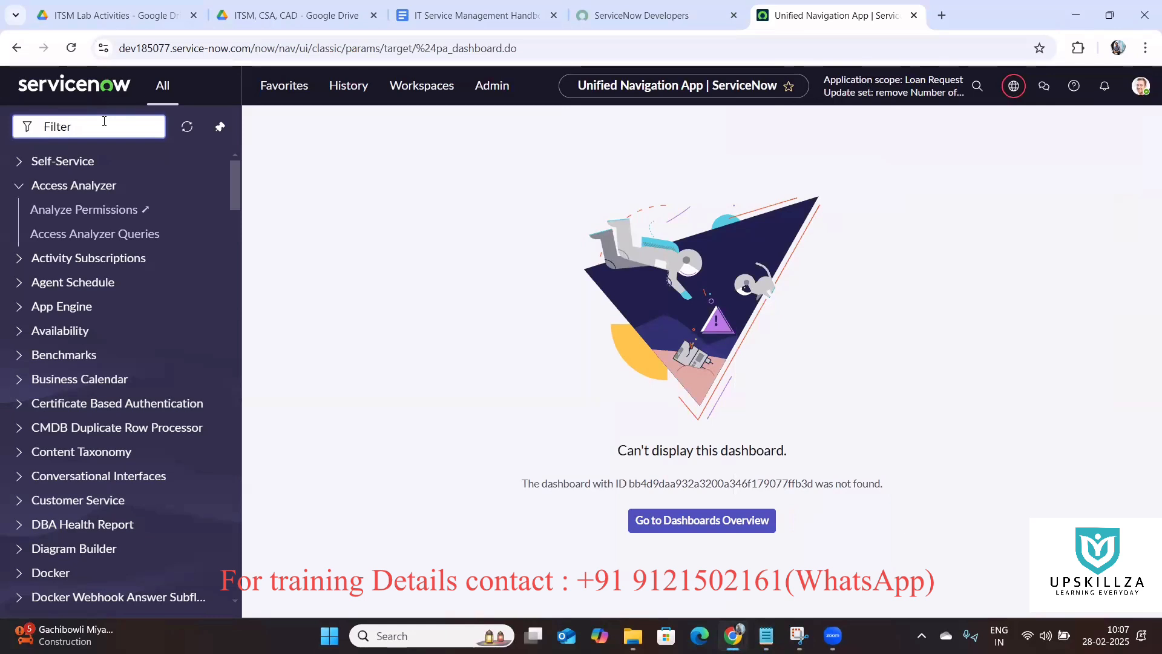
type("tables")
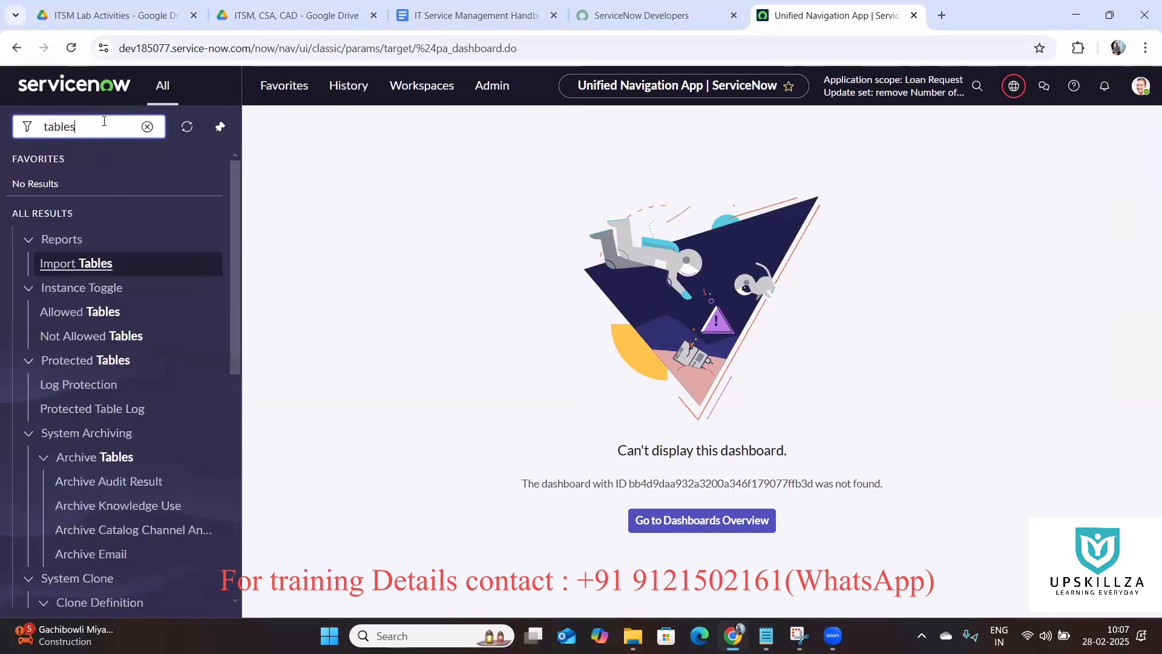
left_click_drag(235, 281, 223, 414)
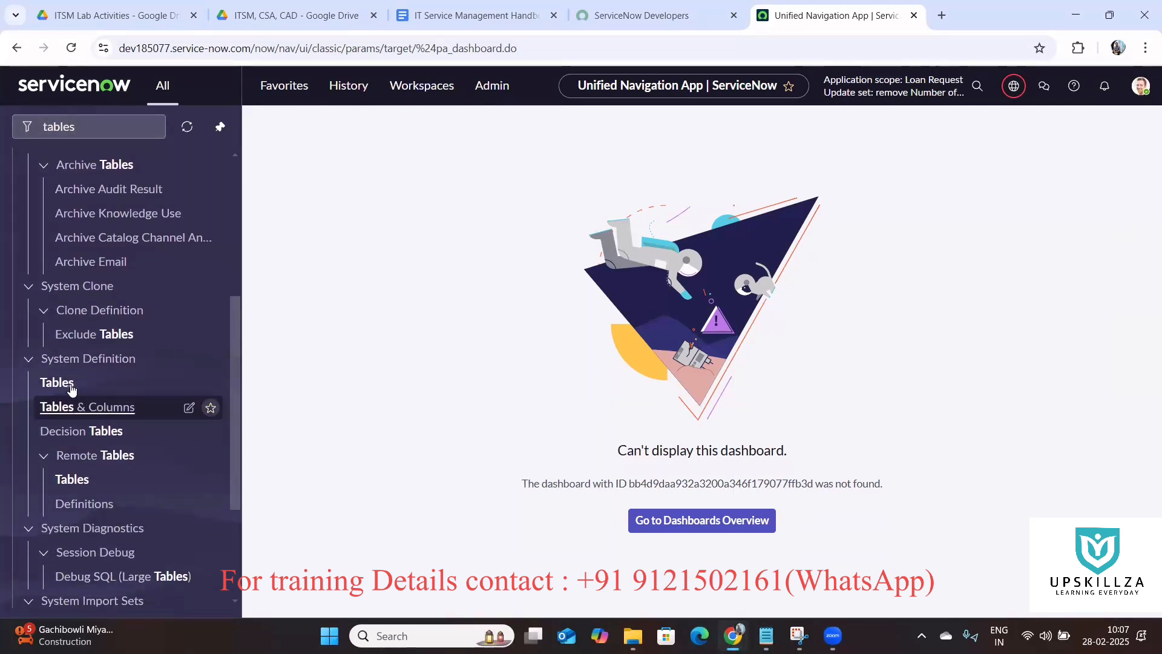
middle_click(71, 390)
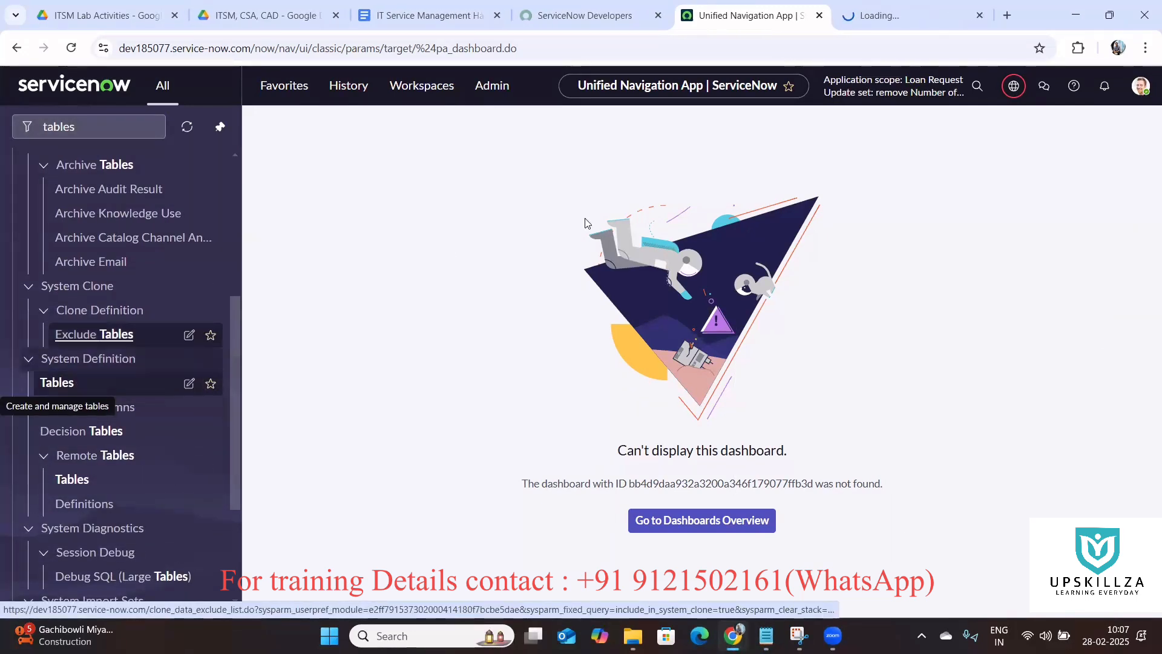
left_click(906, 7)
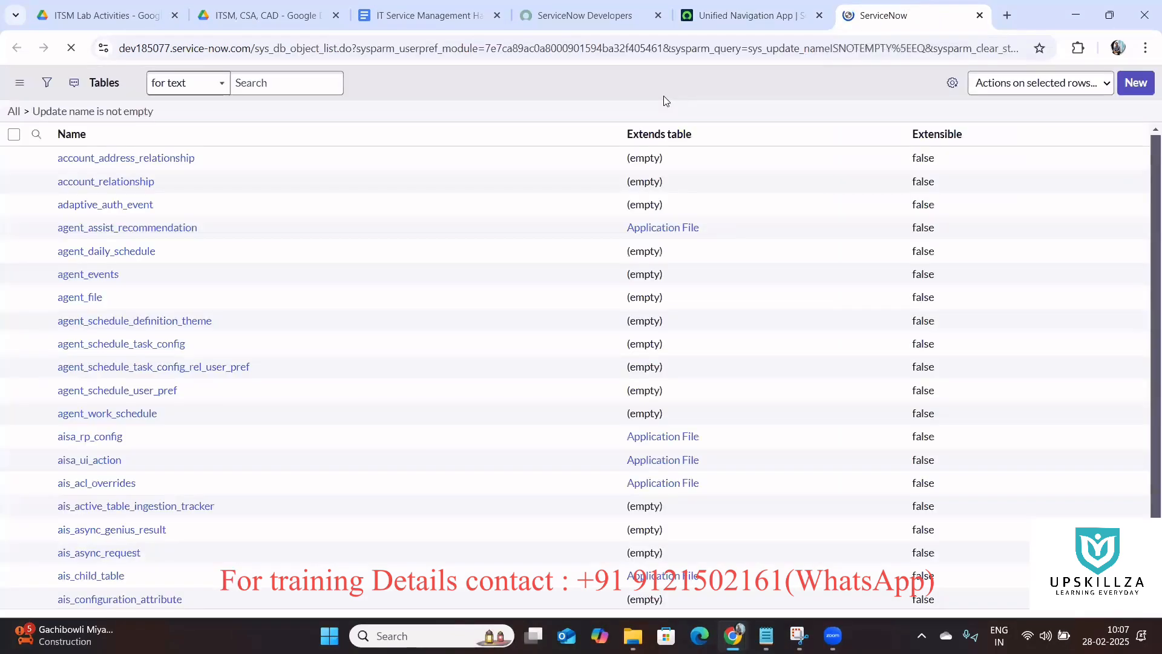
Step: Filter the tables list by name with "*loan"
left_click(230, 161)
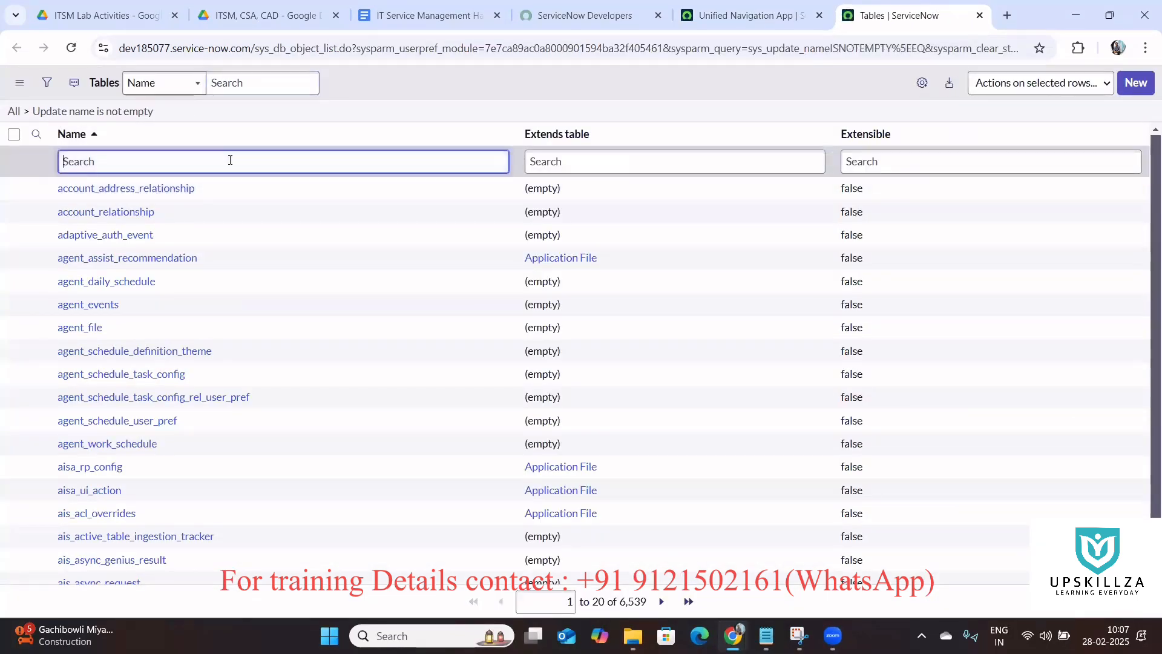
type("*loan")
key("Return")
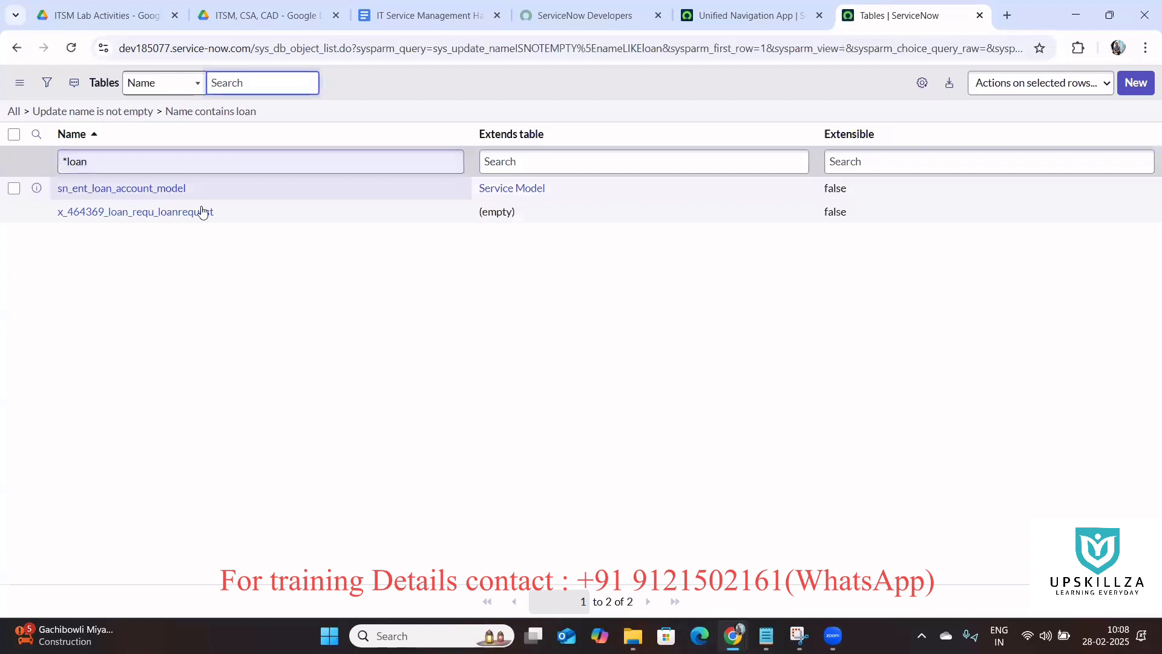
left_click_drag(216, 213, 49, 218)
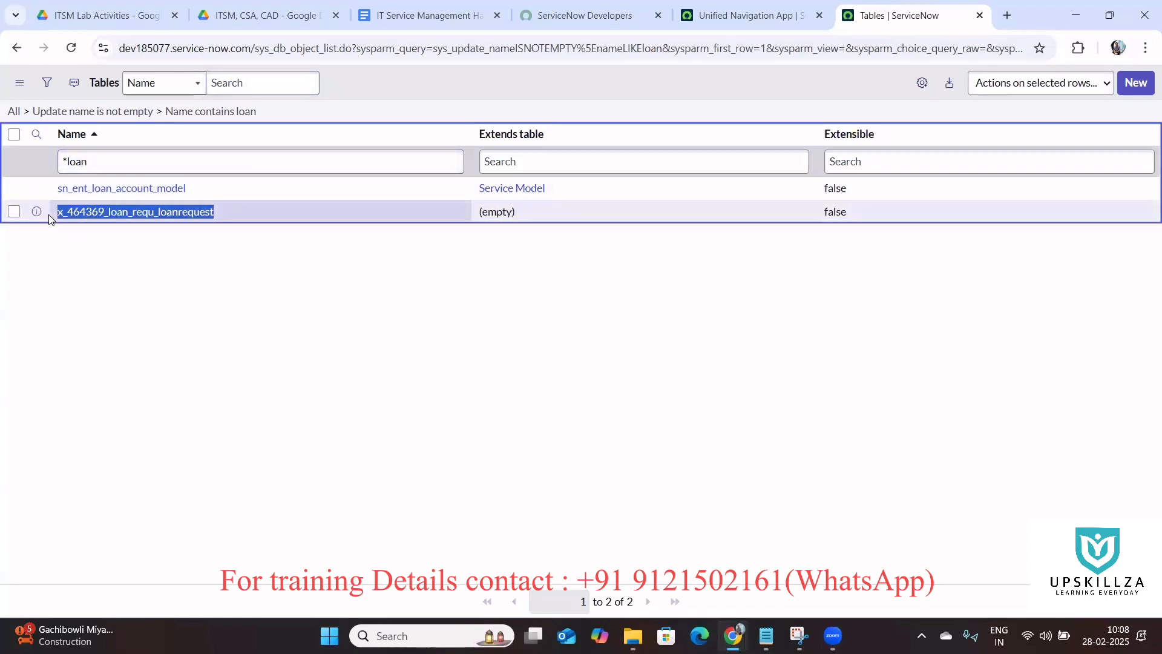
left_click(114, 18)
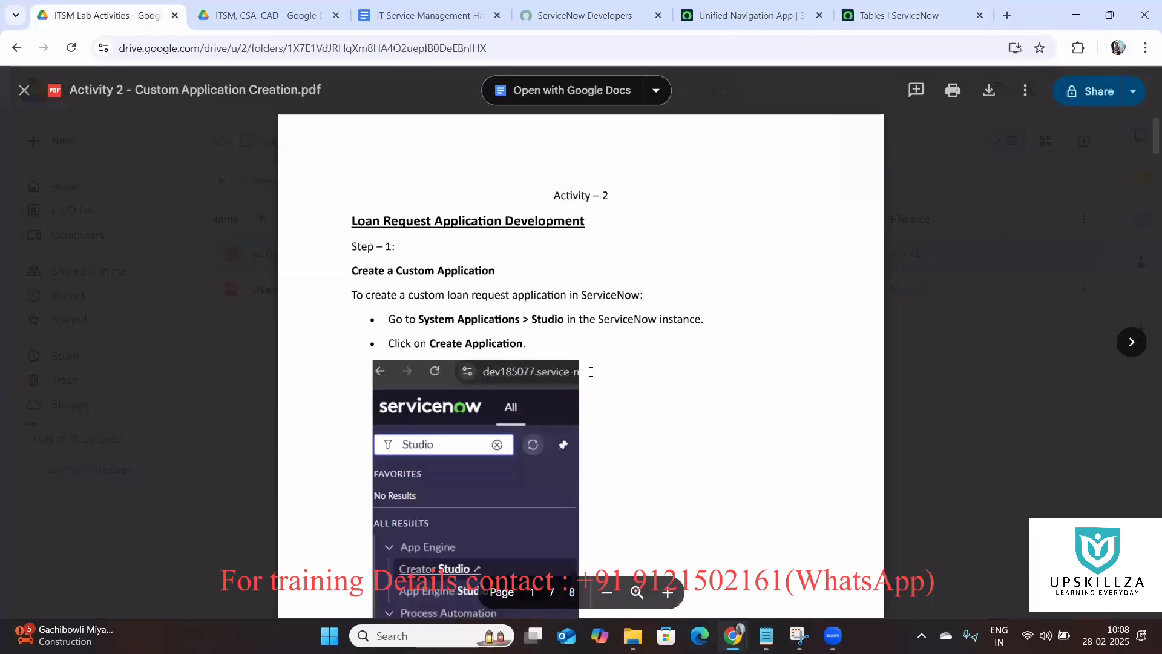
left_click(884, 8)
left_click(262, 376)
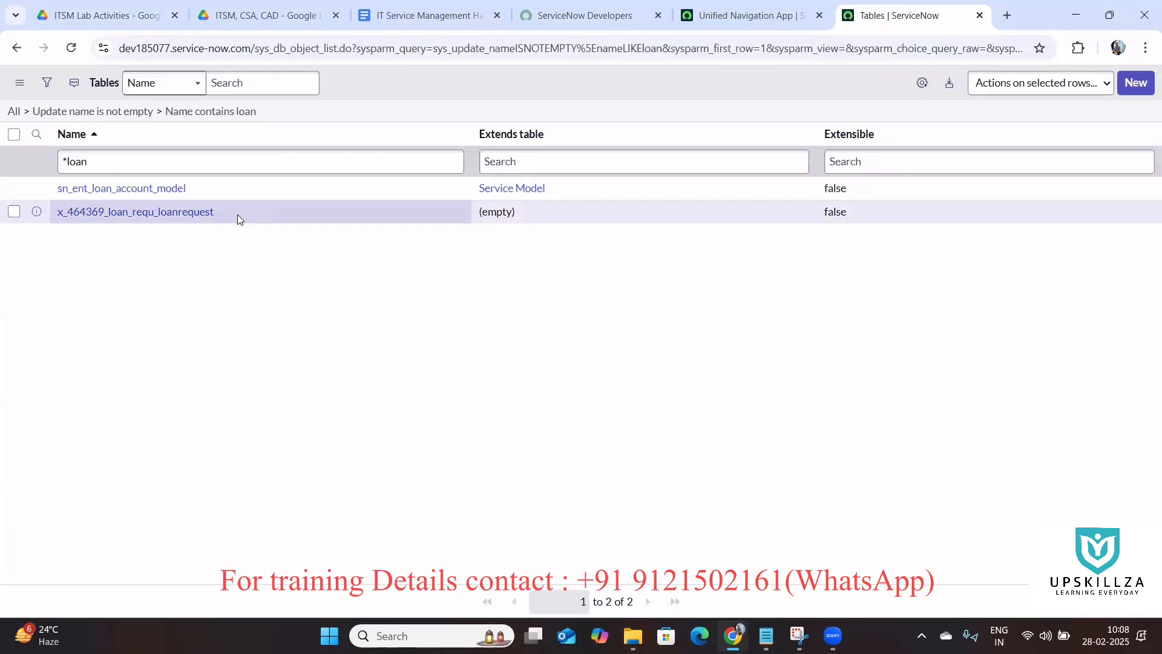
left_click_drag(238, 214, 43, 225)
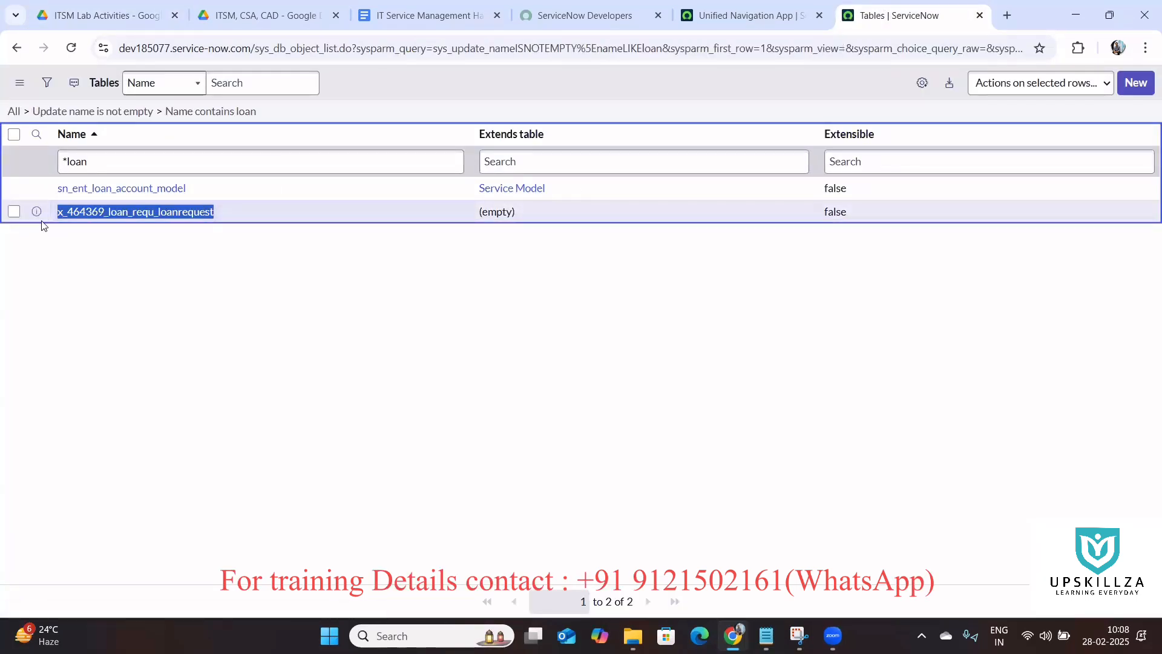
left_click(217, 284)
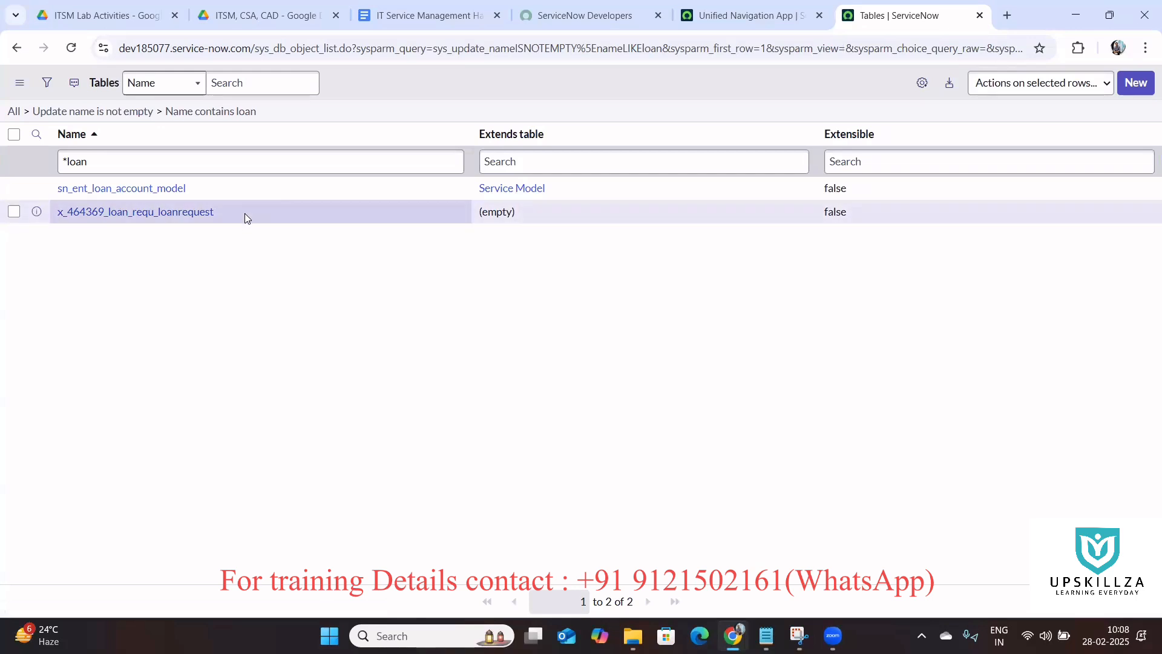
Step: Copy the table name x_464369_loan_requ_loanrequest and paste it into the main ServiceNow page's navigation filter, replacing its text
left_click_drag(244, 213, 58, 214)
key("ctrl+c")
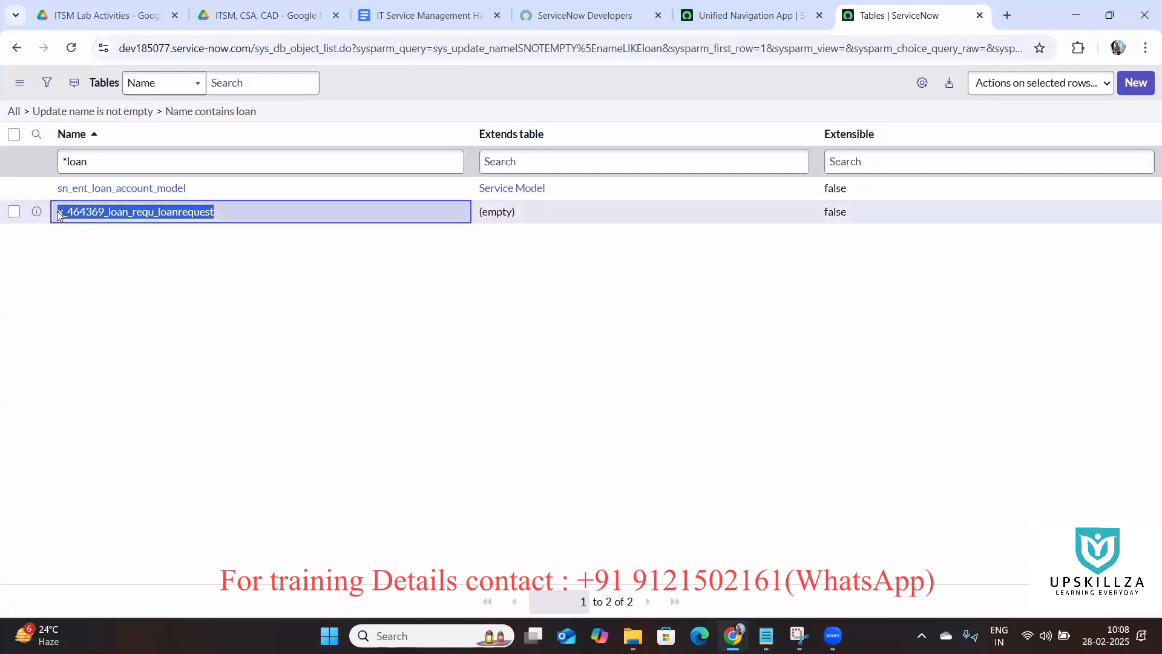
left_click(690, 16)
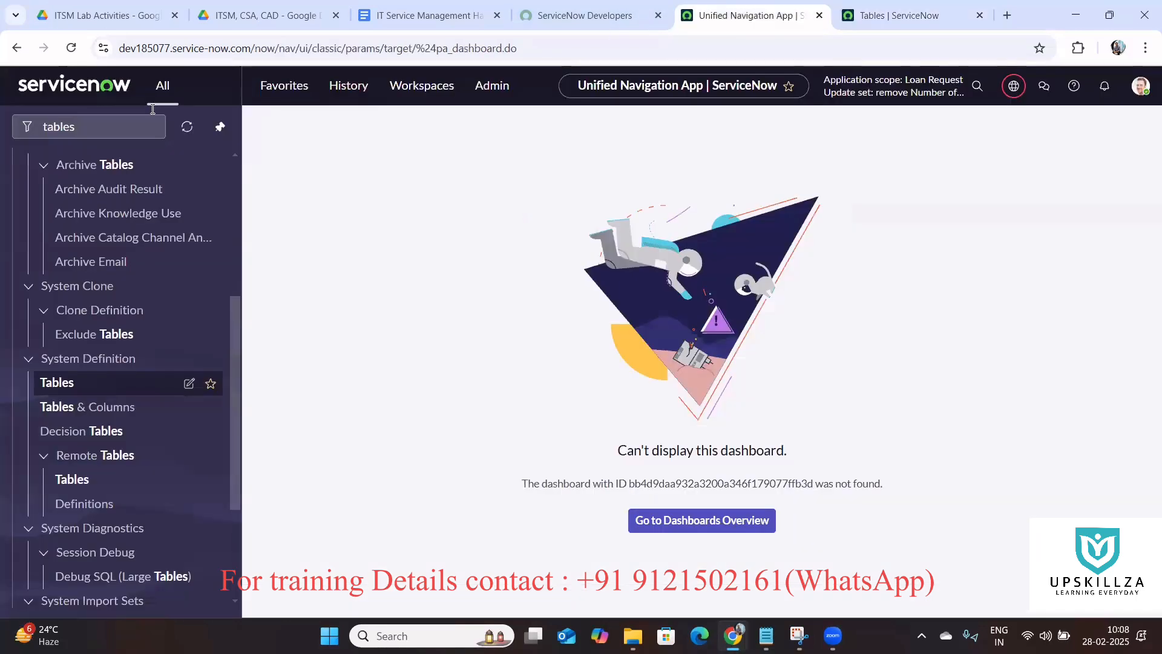
left_click(100, 133)
key("ctrl+a")
key("BackSpace")
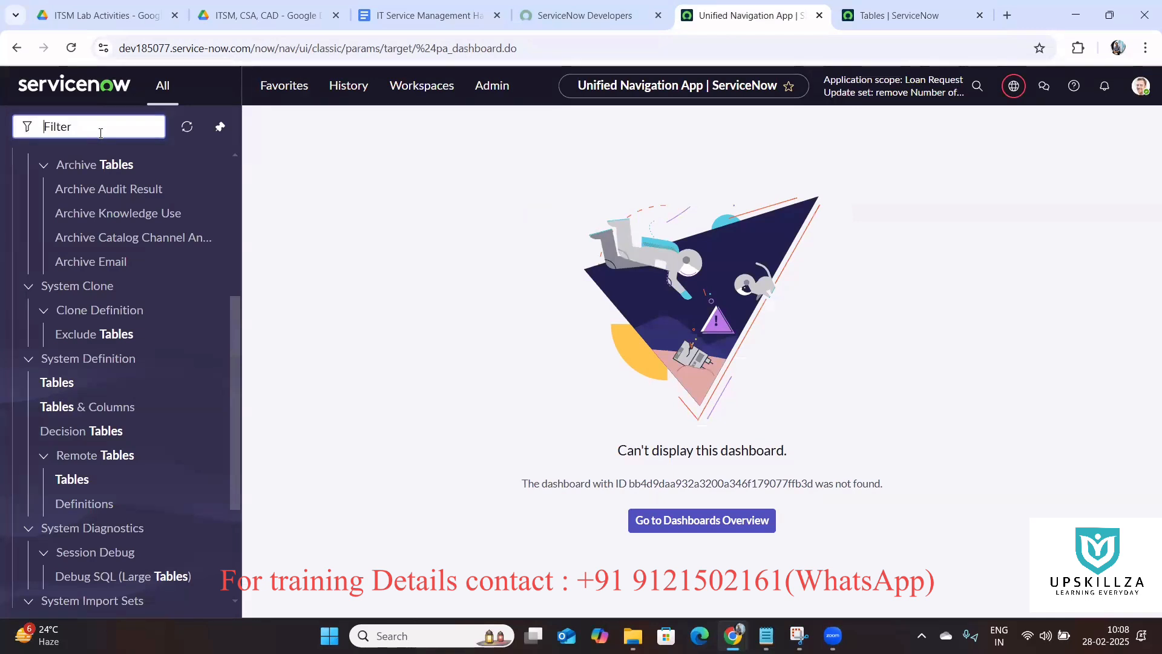
key("ctrl+v")
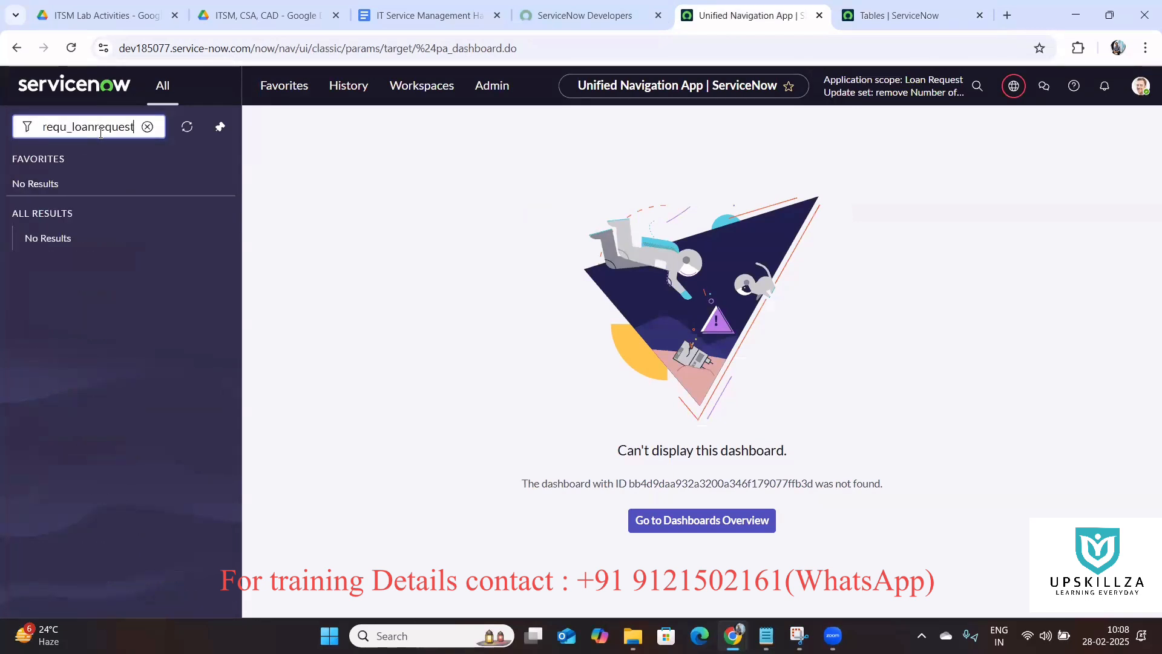
Step: Append ".LIST" to the table name in the navigation filter and open the table's record list in a new browser tab
type(".")
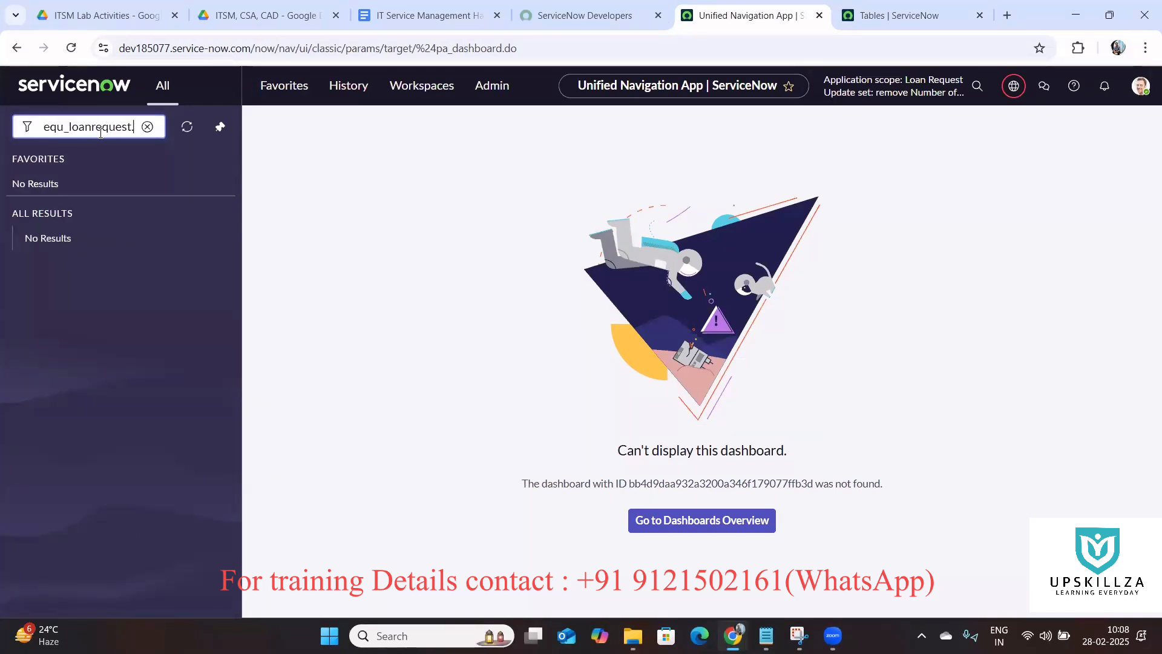
type("LIST")
double_click(125, 128)
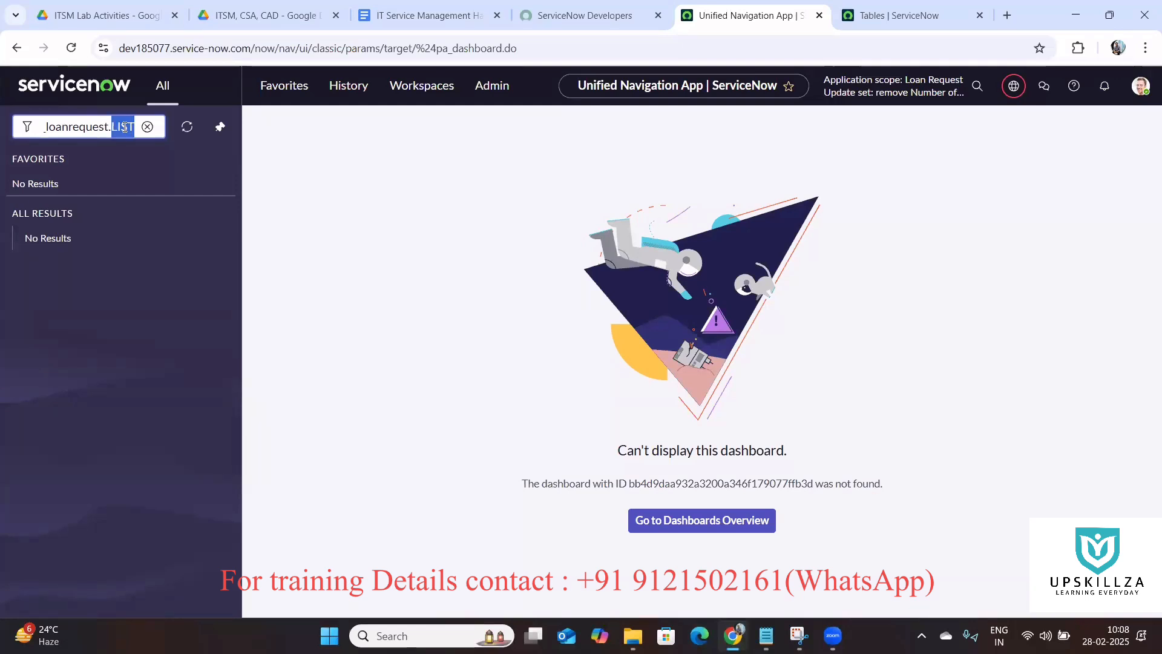
left_click(126, 127)
double_click(80, 128)
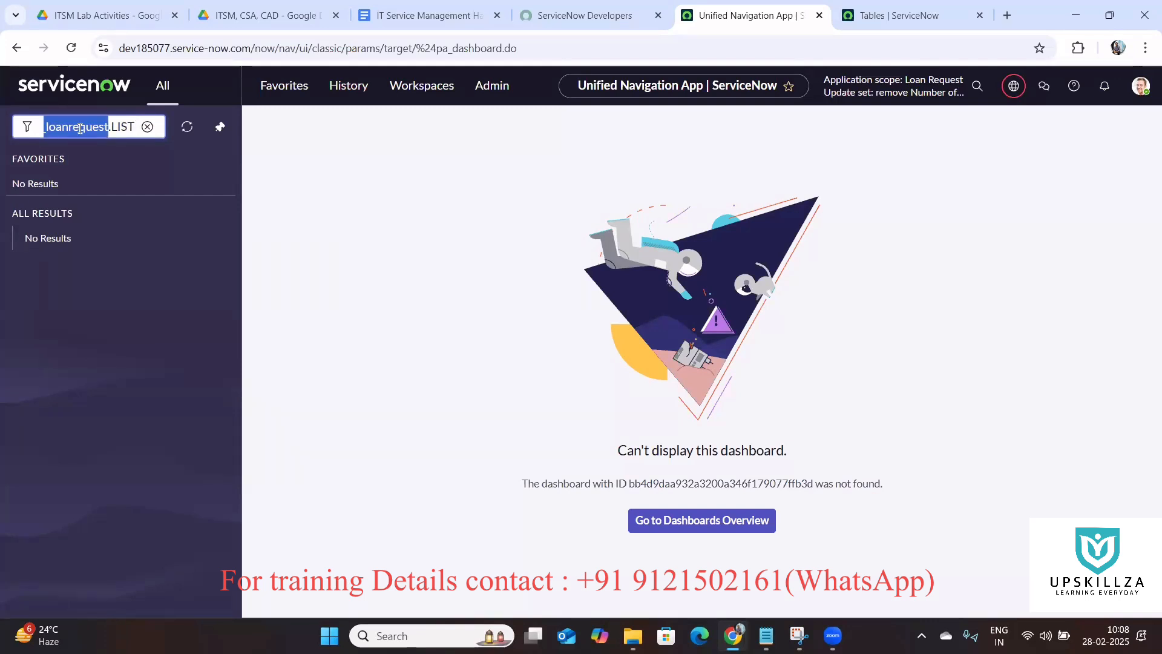
double_click(131, 126)
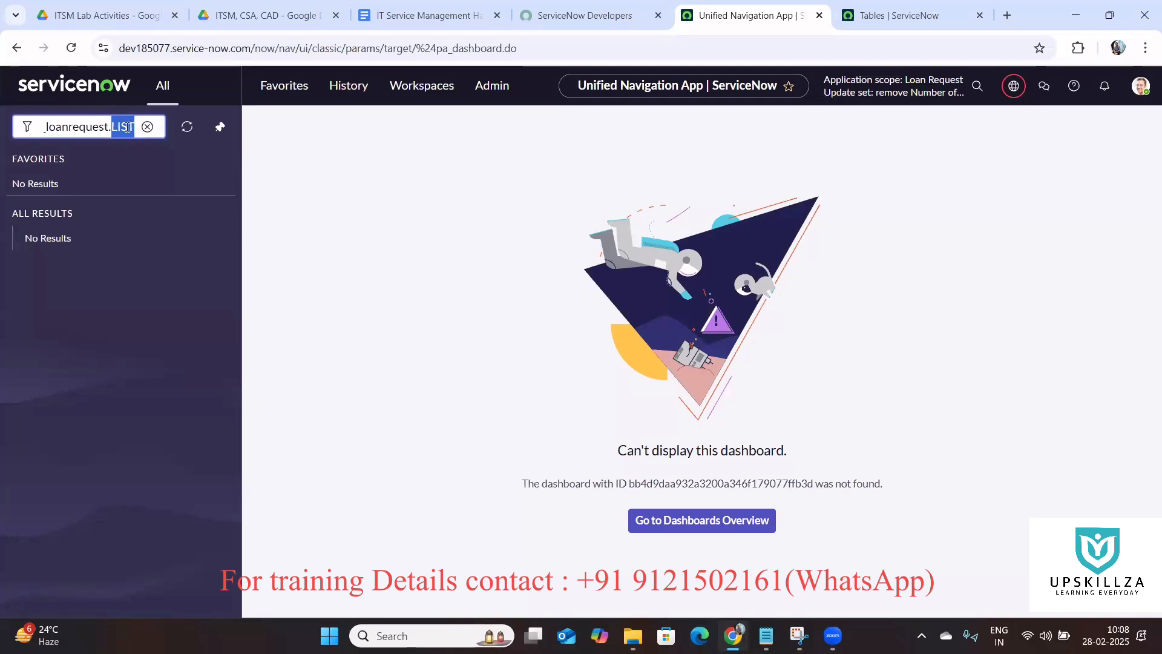
key("Return")
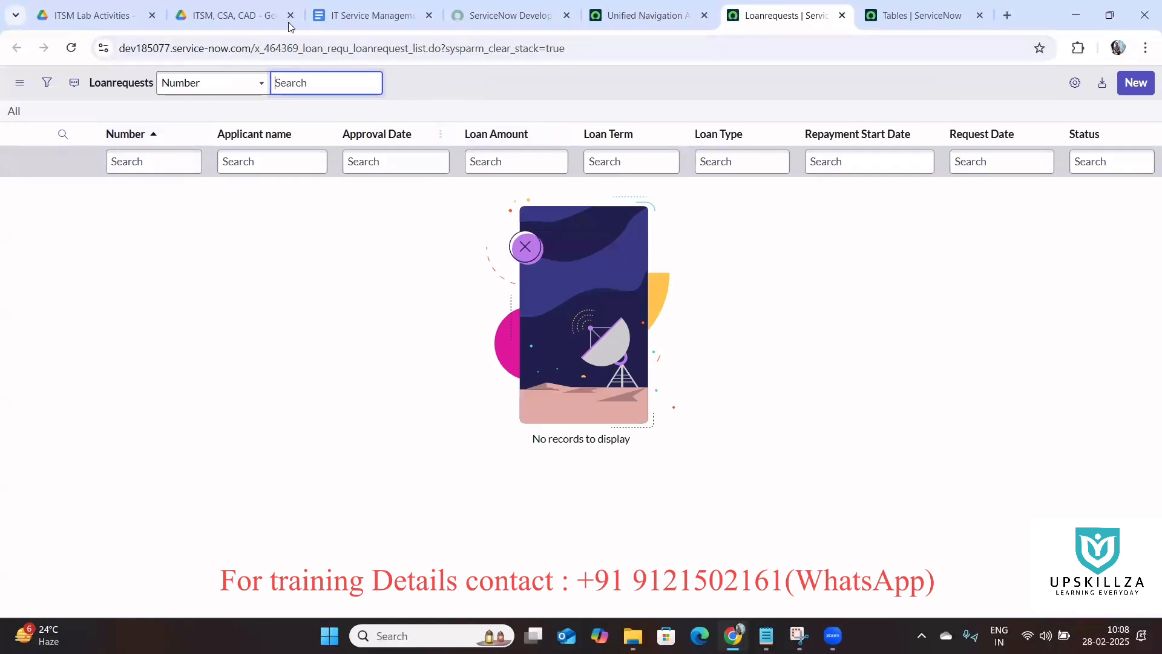
Step: Return to the main ServiceNow page and open x_464369_loan_requ_loanrequest.list from the navigation filter within the same browser tab
left_click(656, 7)
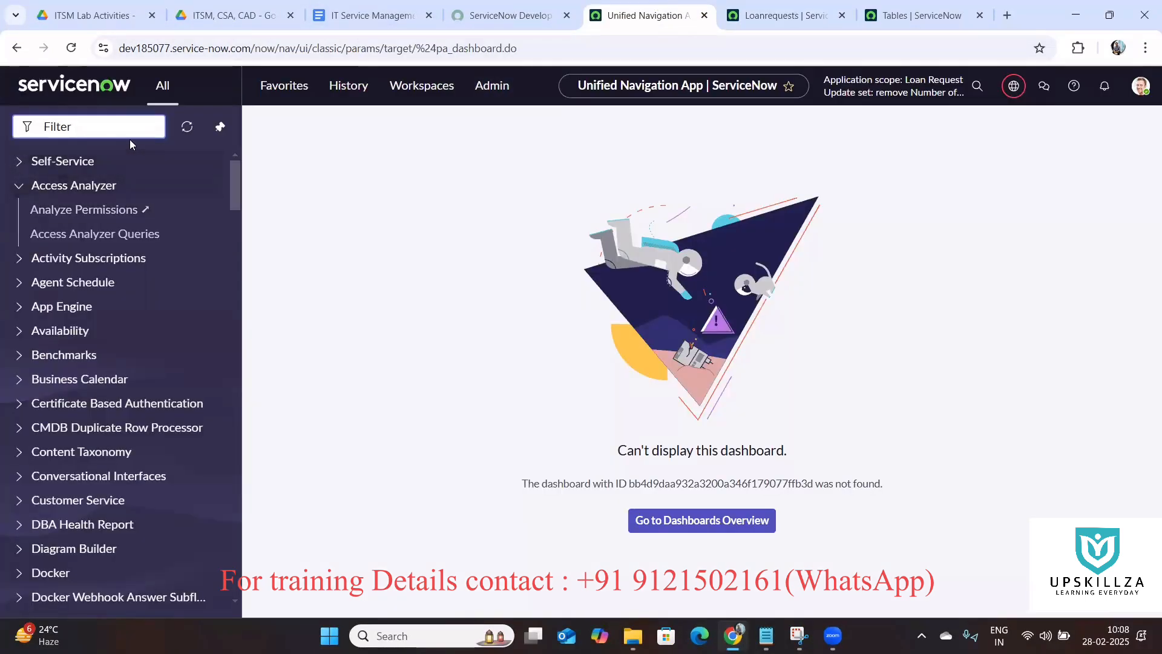
type("requ_loanrequest")
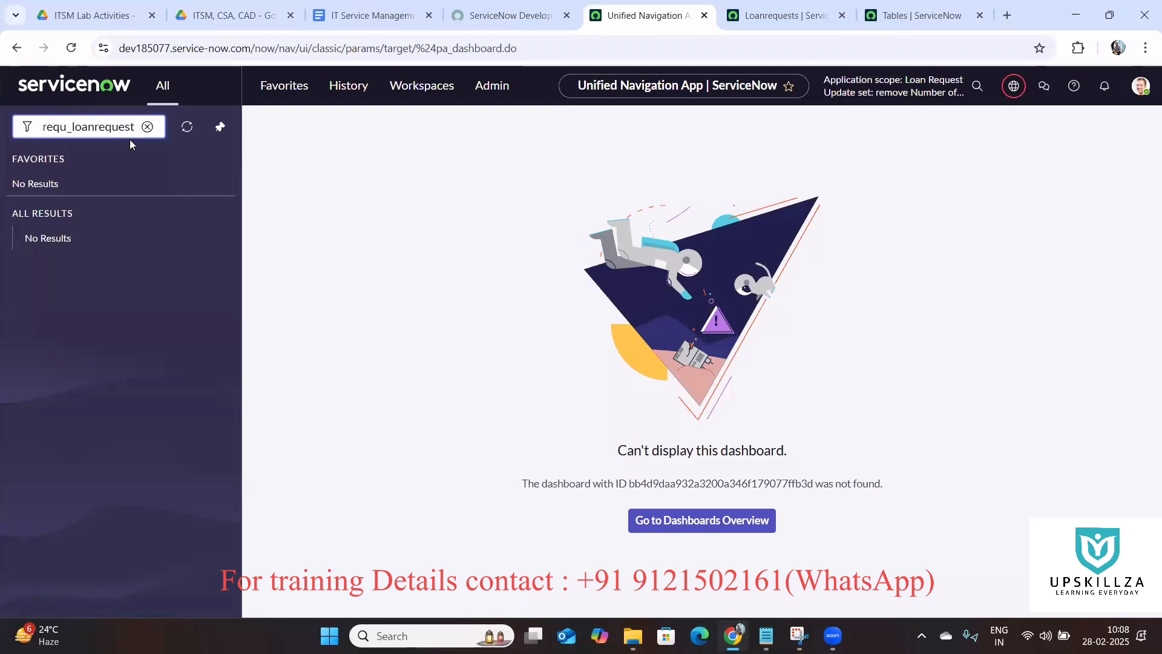
type(".list")
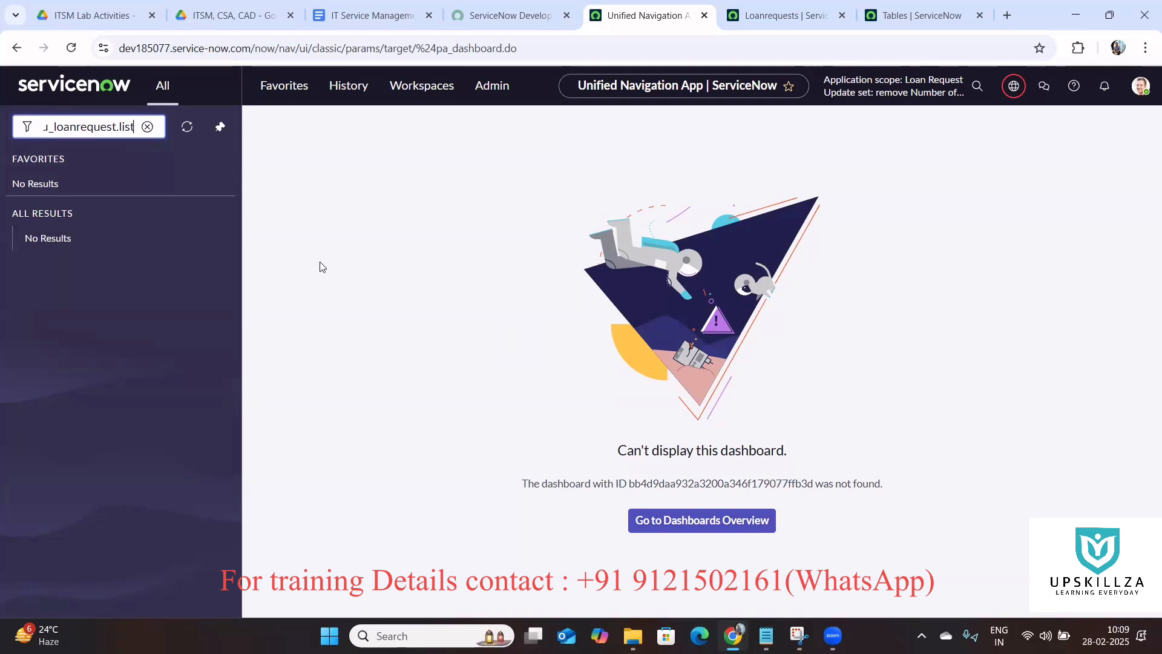
key("Return")
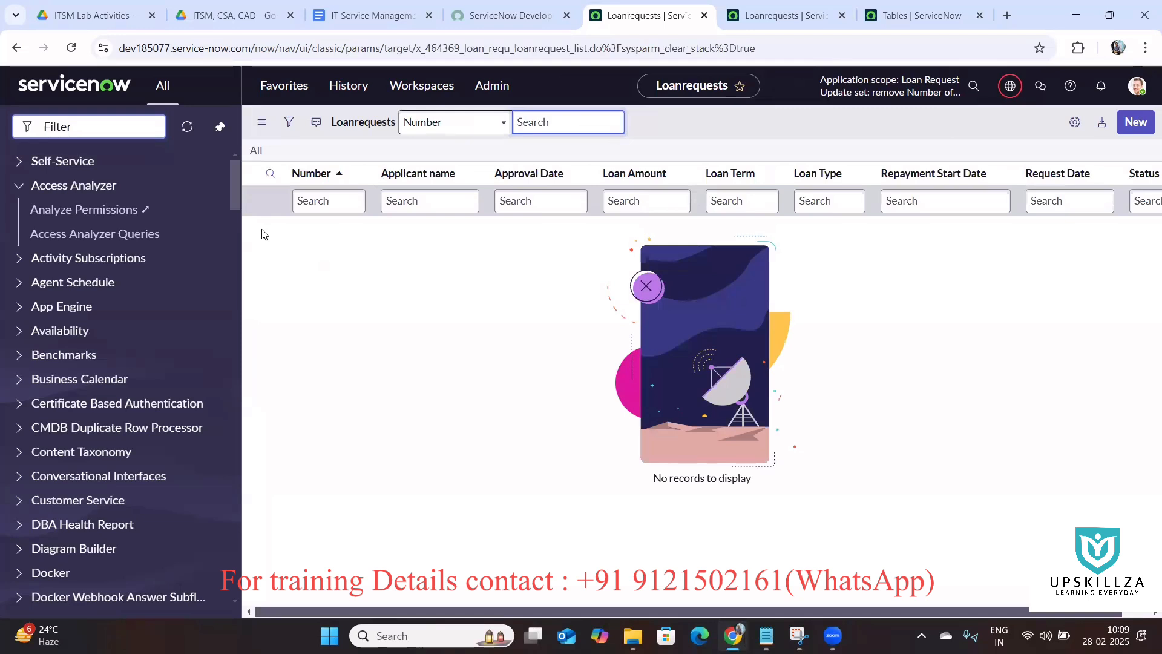
Step: Check the x_464369_loan_requ_loanrequest entry in the filtered tables list and return to the Loanrequests list on the main ServiceNow page
left_click(909, 9)
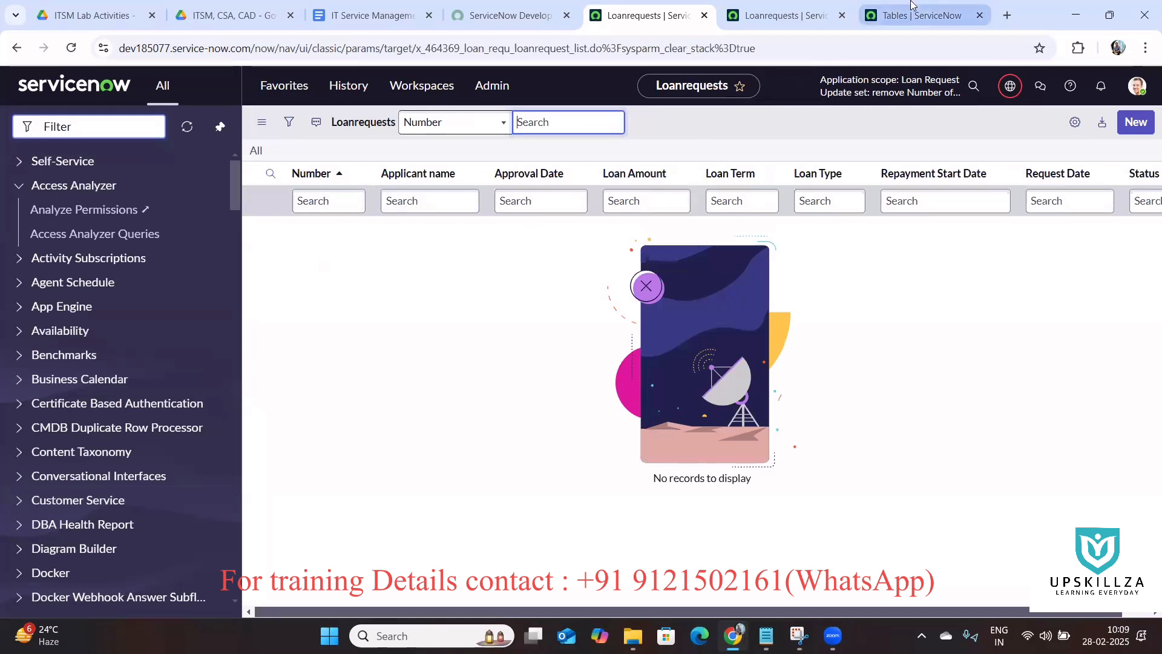
left_click(410, 219)
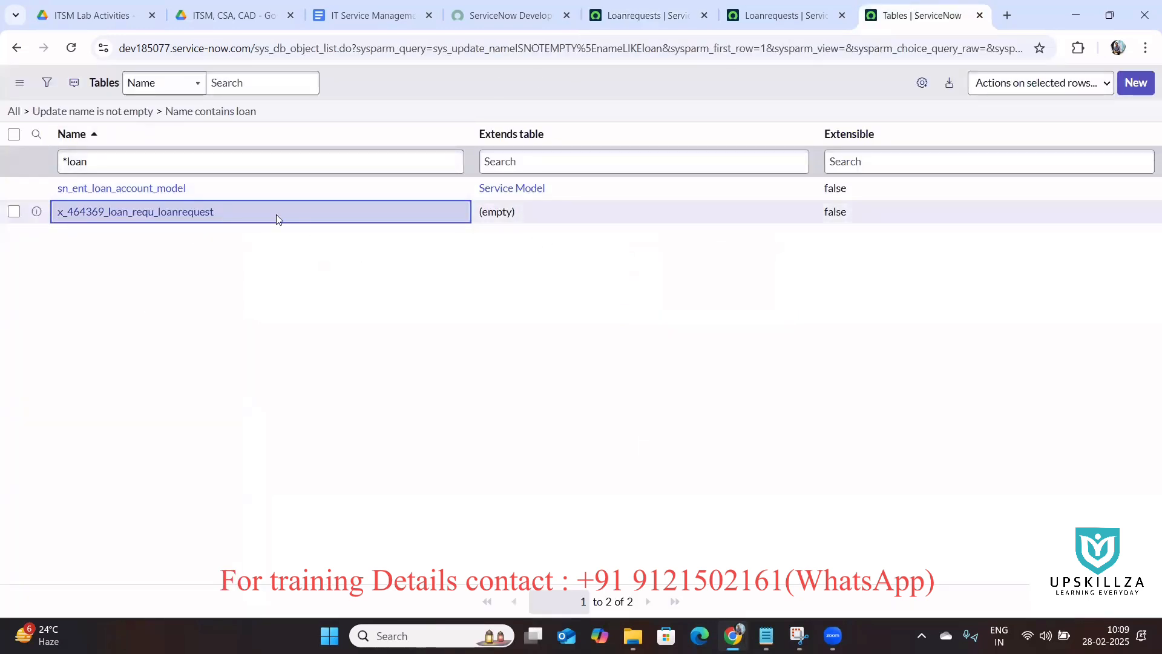
left_click_drag(192, 226, 52, 221)
left_click(397, 242)
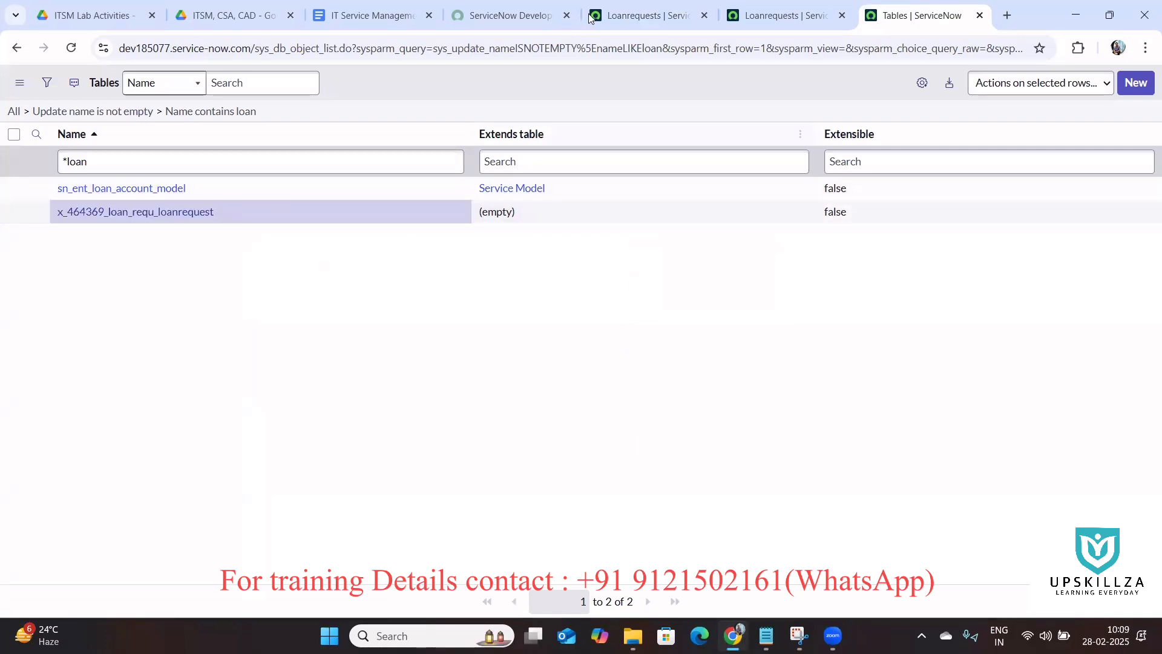
left_click(510, 5)
left_click(609, 15)
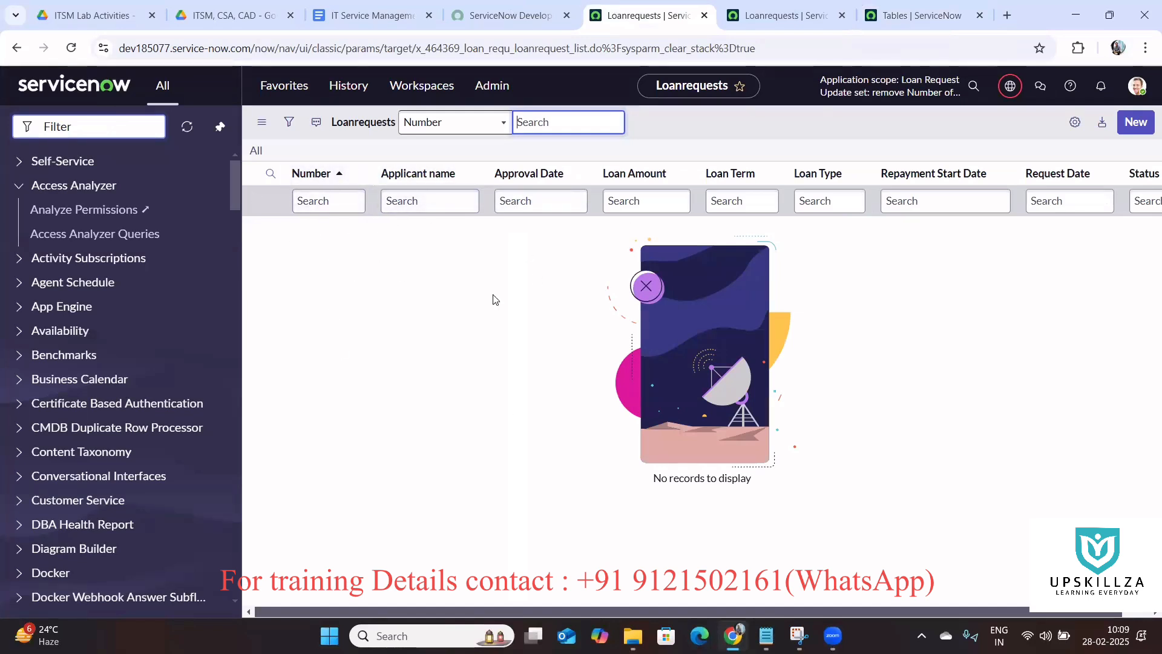
left_click(130, 130)
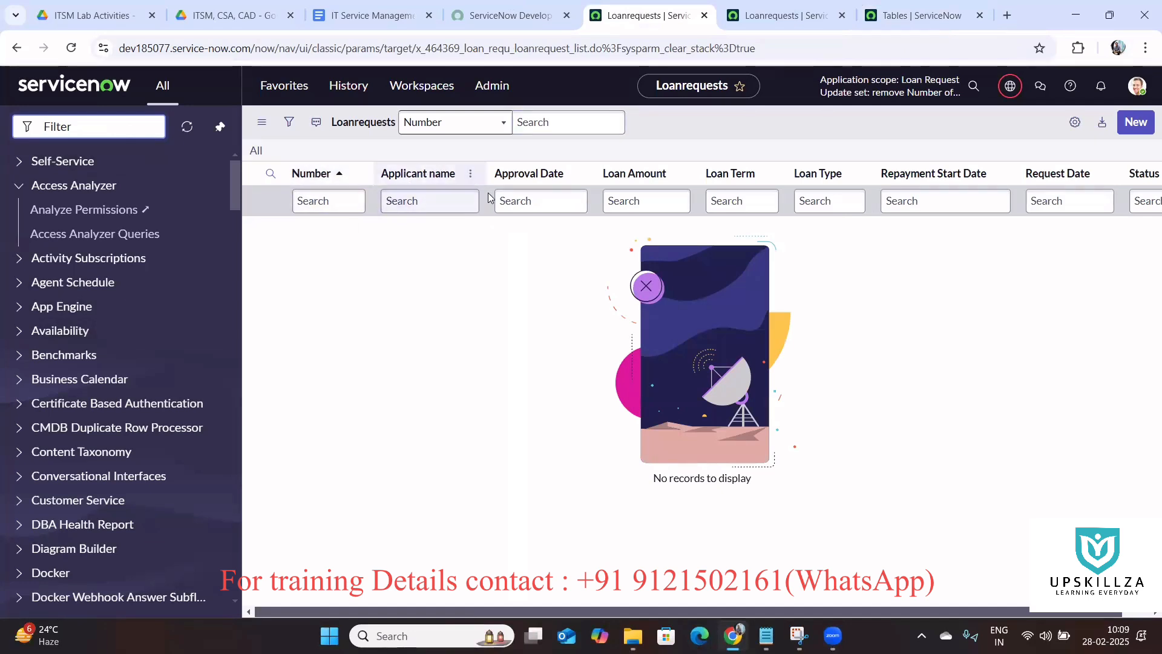
Step: Compare the field list in the Activity 2 - Custom Application Creation PDF with the columns of the Loanrequests list
left_click(51, 8)
left_click_drag(1144, 139, 1146, 334)
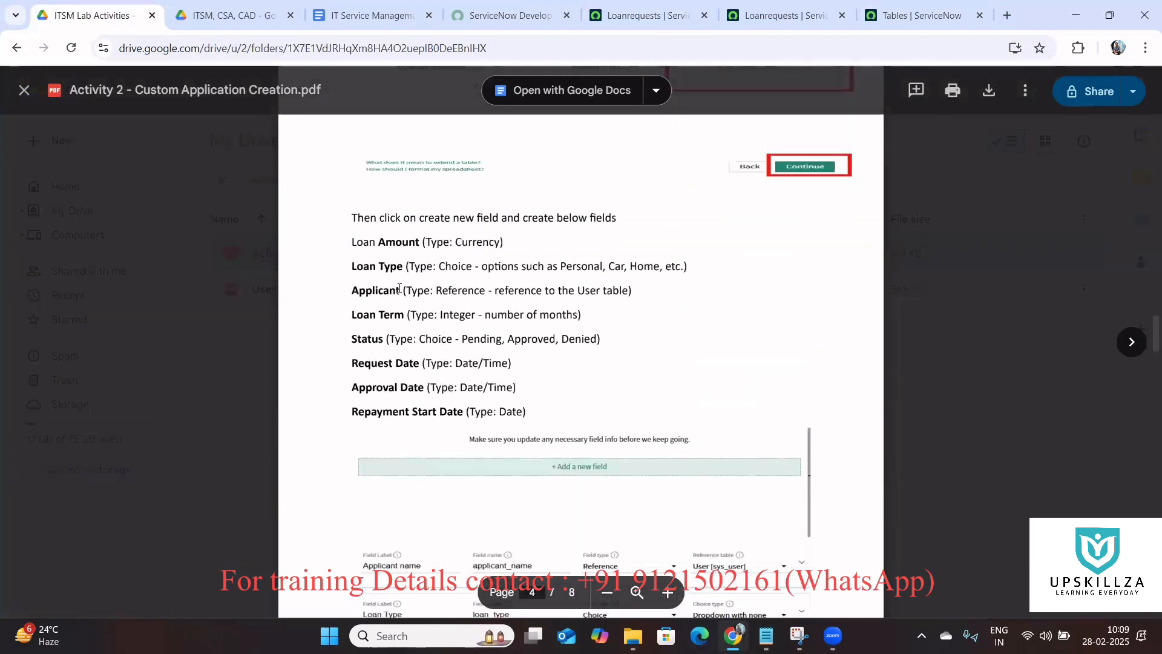
left_click_drag(527, 412, 350, 236)
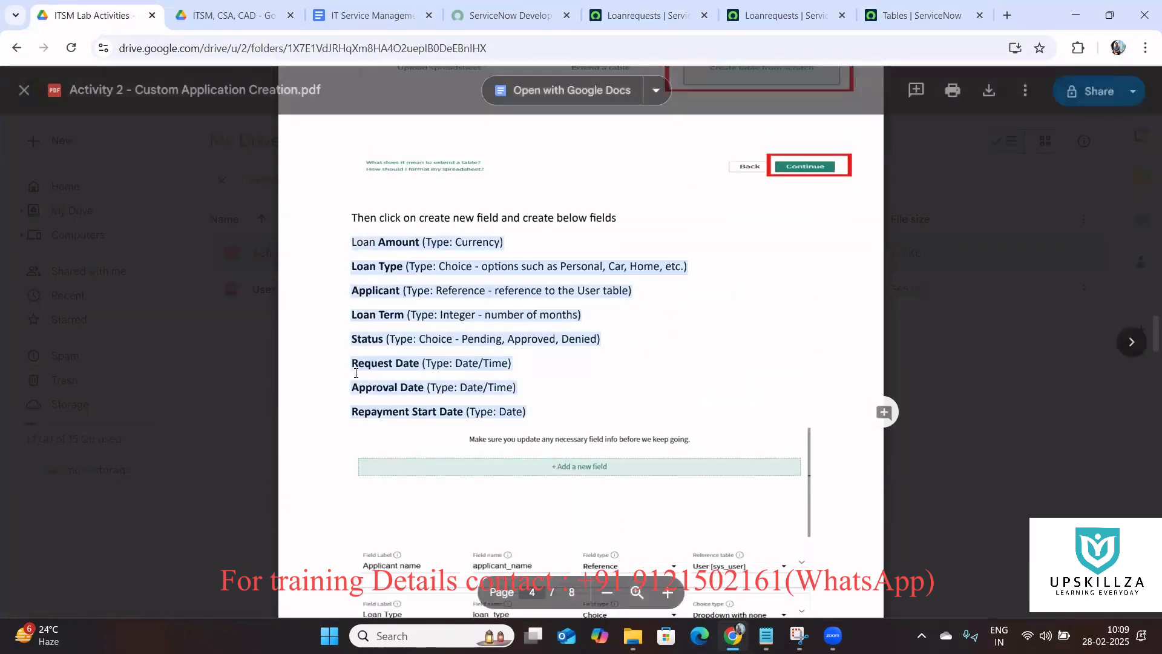
left_click(917, 9)
left_click(777, 9)
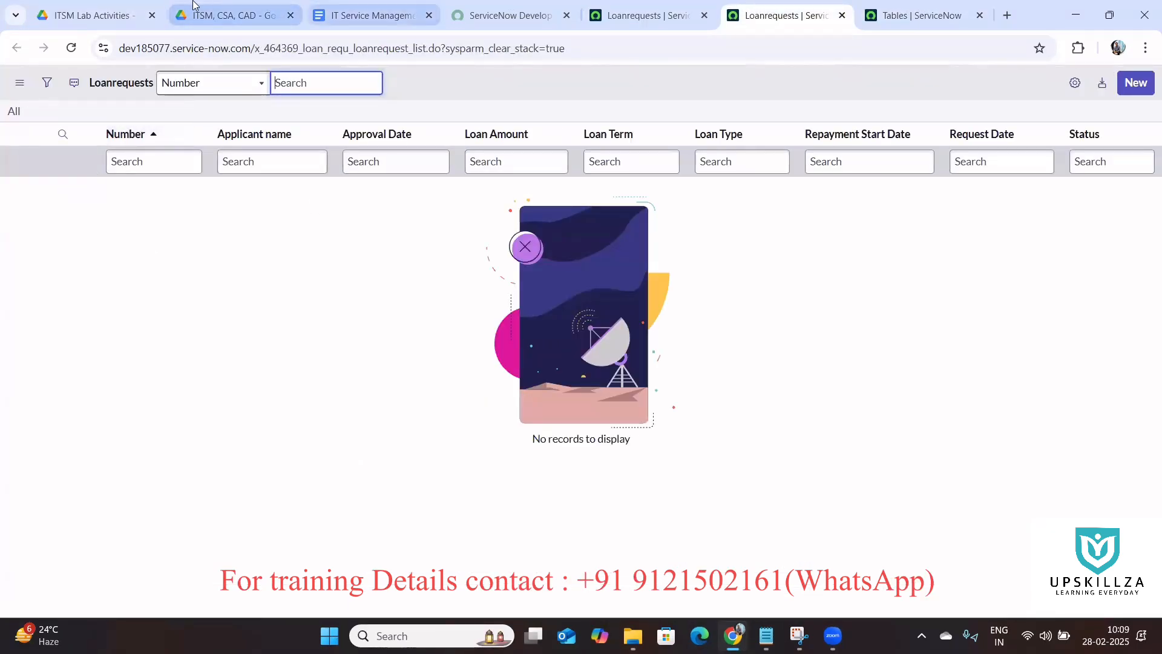
left_click(115, 14)
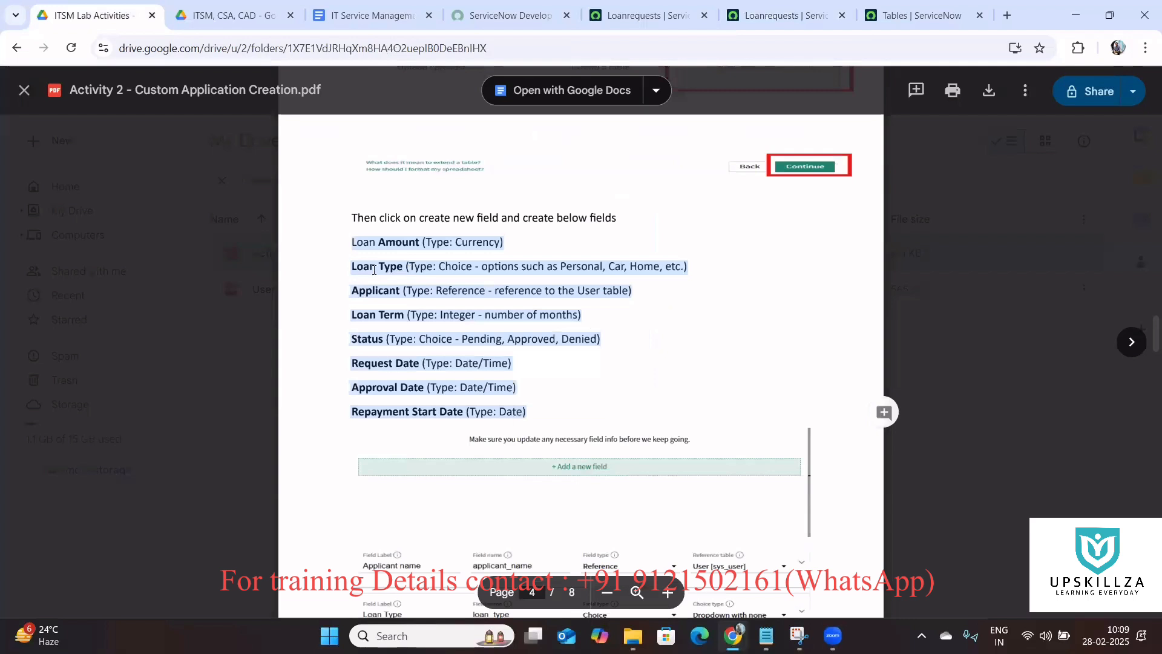
left_click(884, 9)
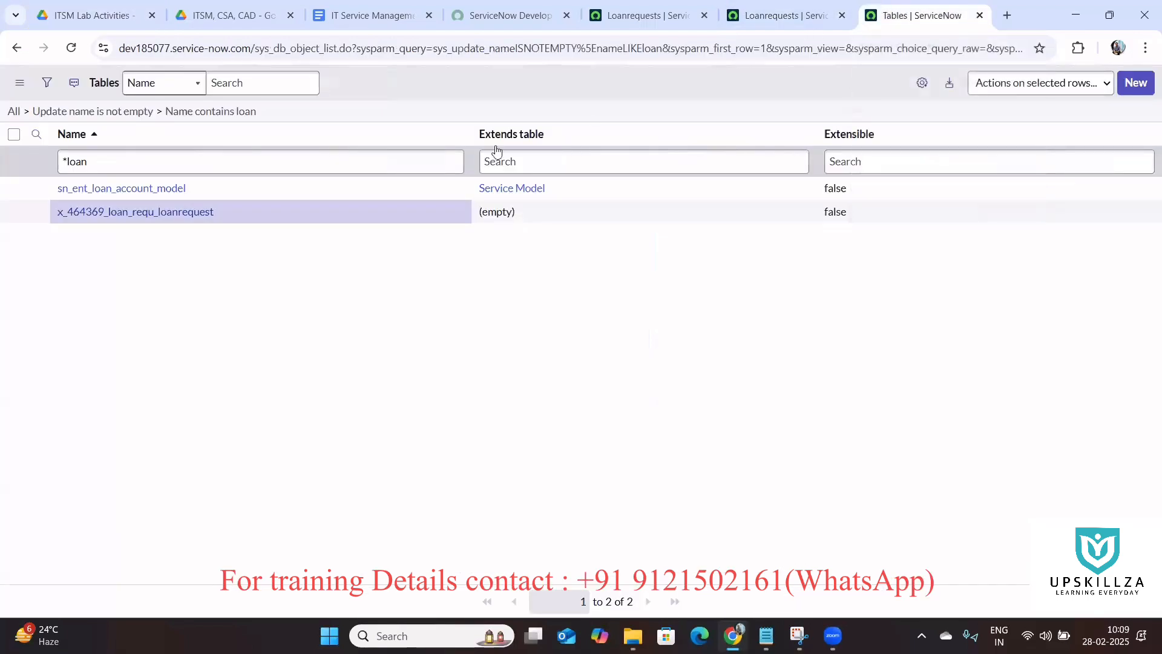
left_click(648, 15)
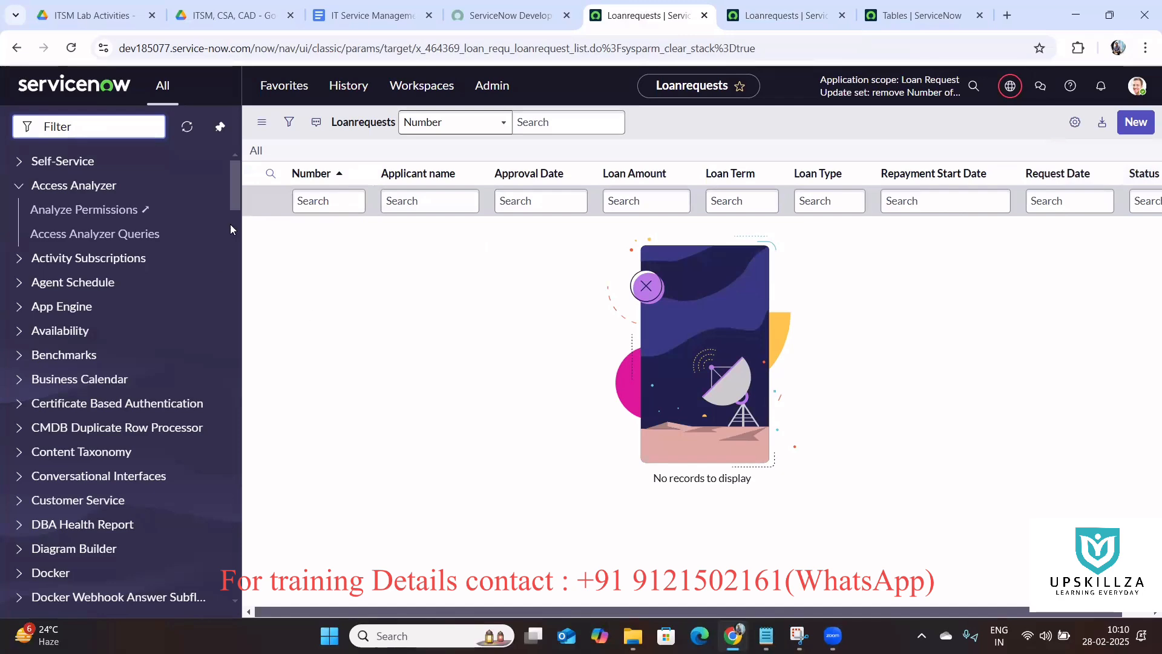
Step: Review the Modules & Menus and Fields topics in the course structure PDF, plus the fields to create in the Activity 2 PDF
left_click(232, 4)
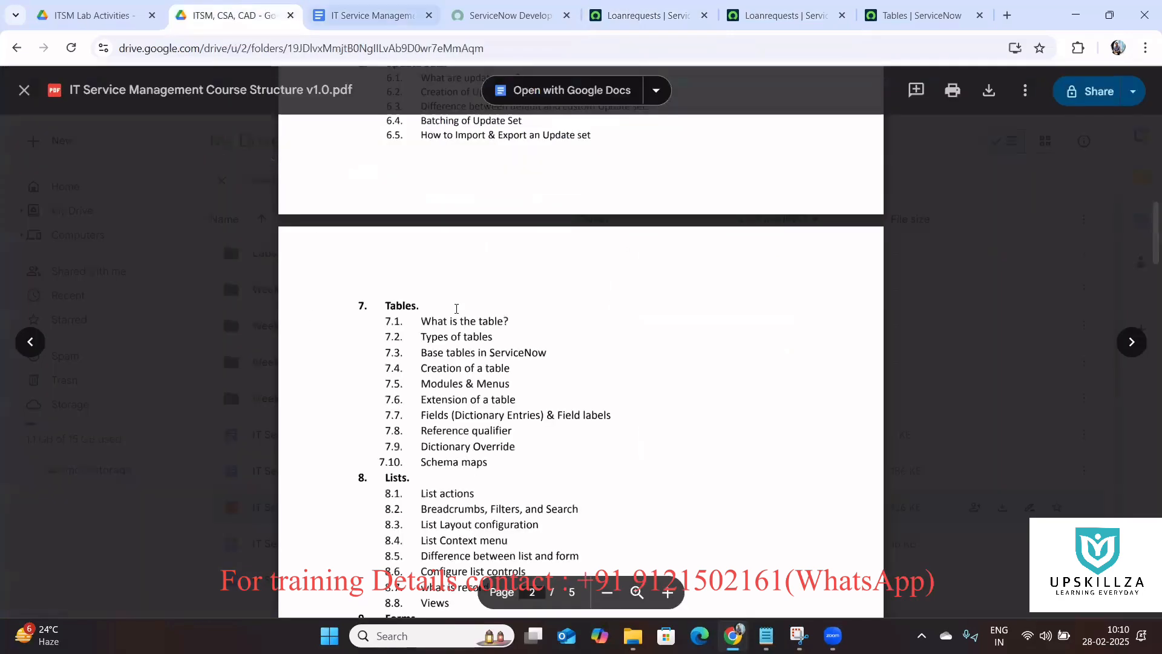
triple_click(437, 384)
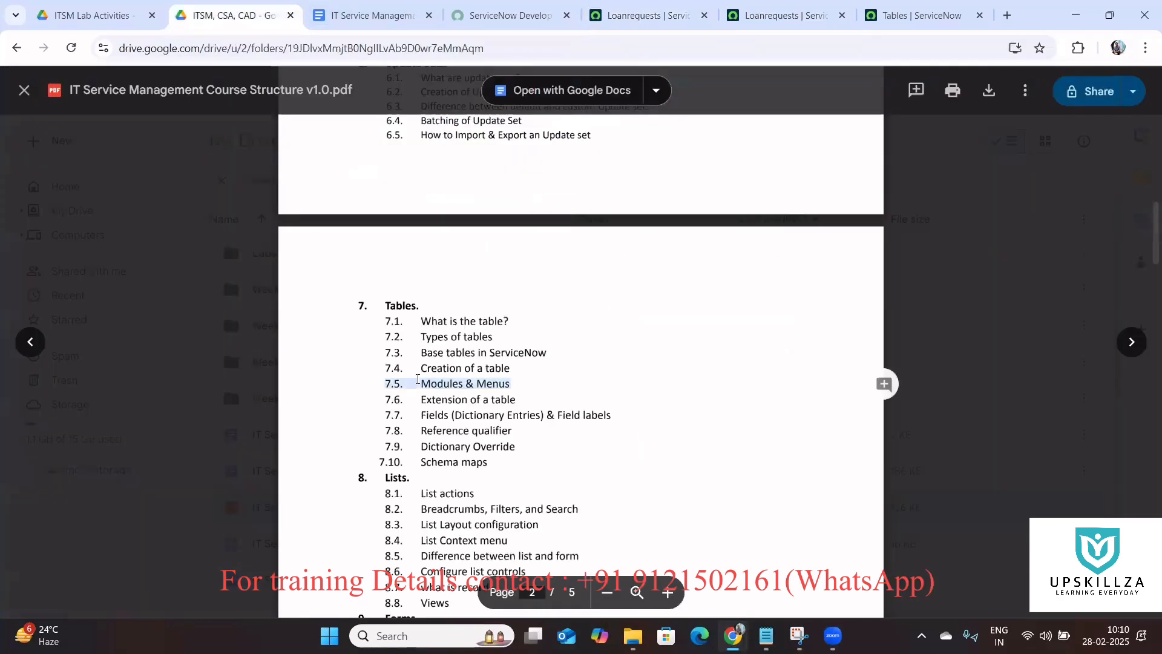
left_click(501, 382)
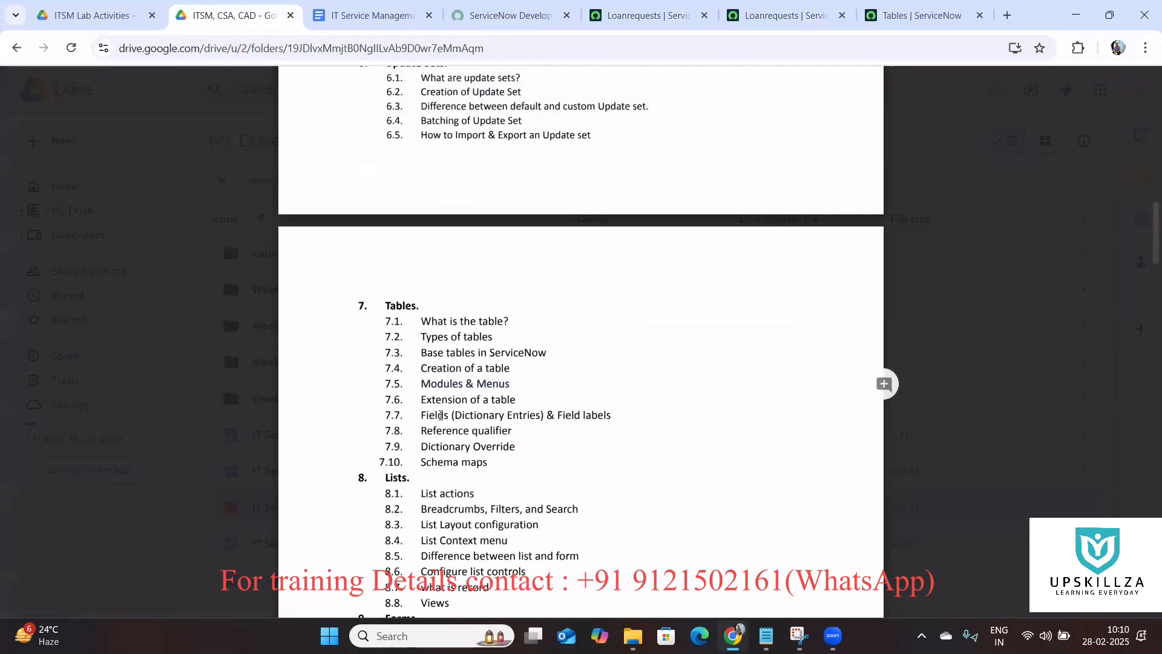
double_click(435, 415)
left_click(90, 15)
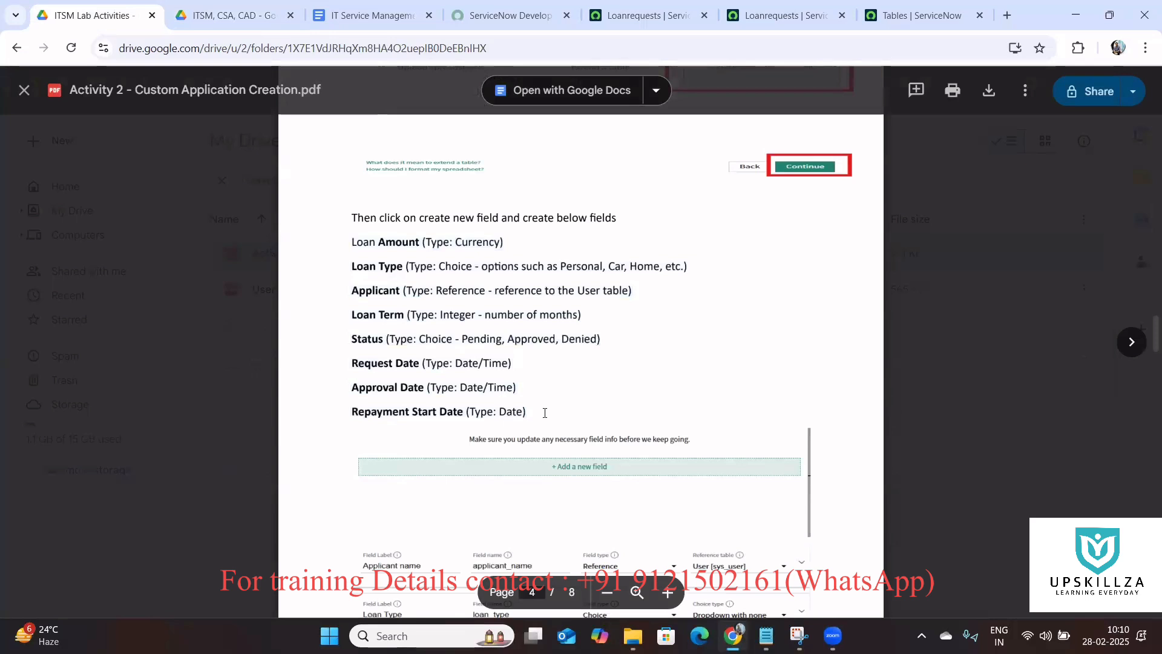
left_click_drag(545, 412, 366, 240)
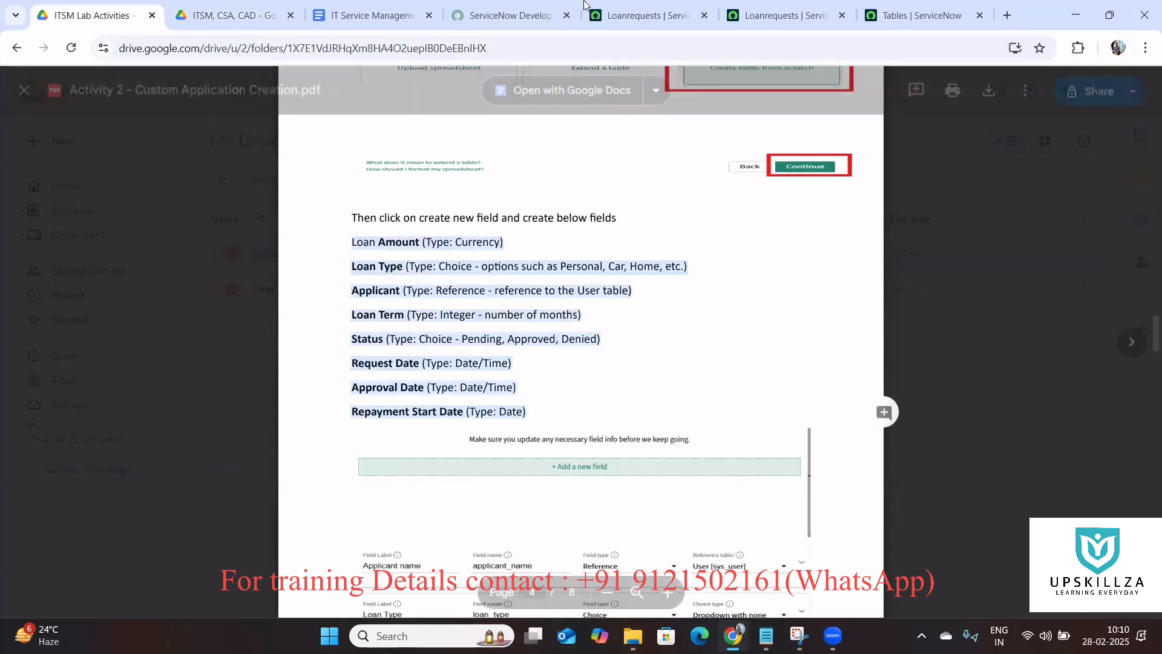
Step: Start a new record from the Loanrequests list in ServiceNow, with Loan Term 2 and Status Approval
left_click(648, 16)
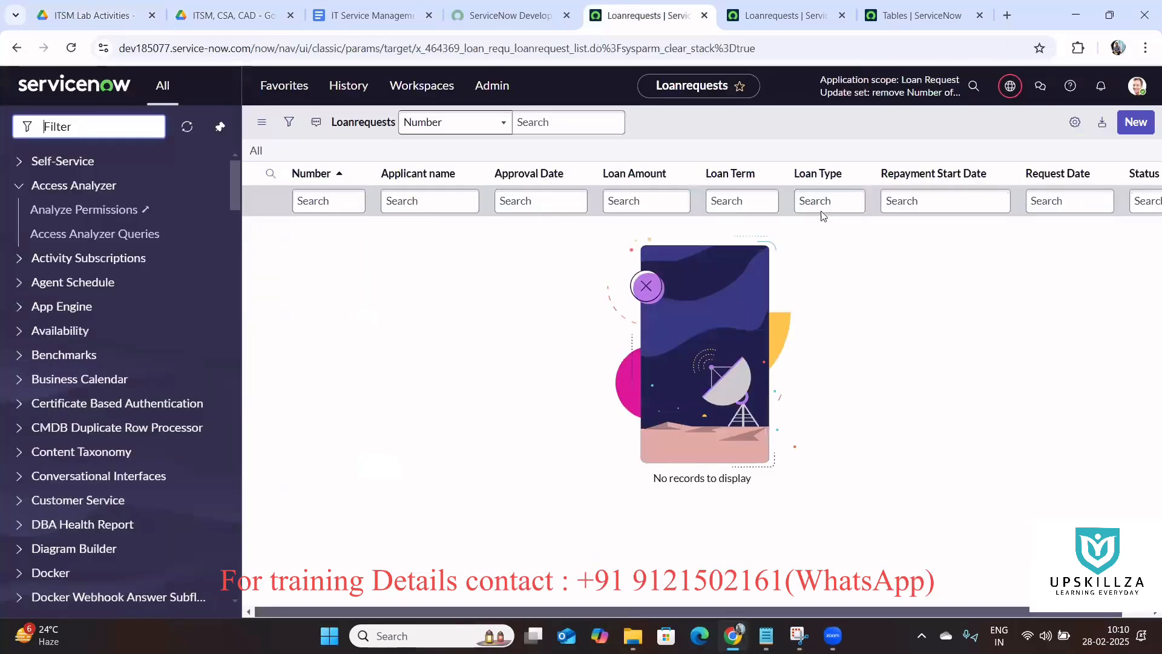
left_click(1134, 123)
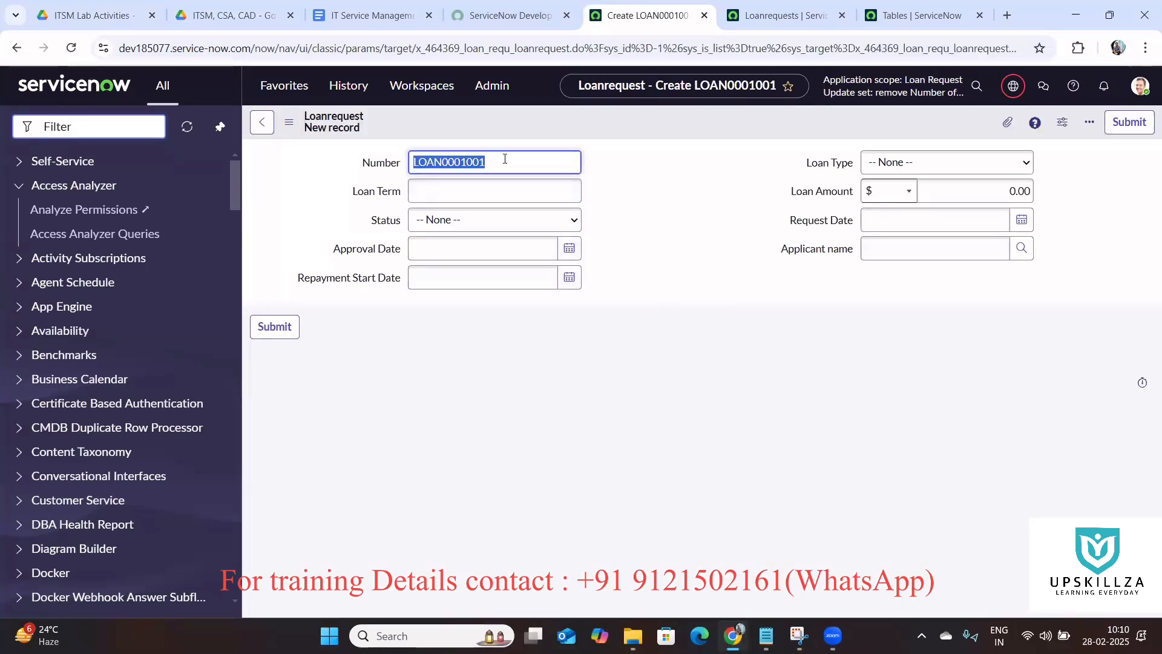
left_click(453, 191)
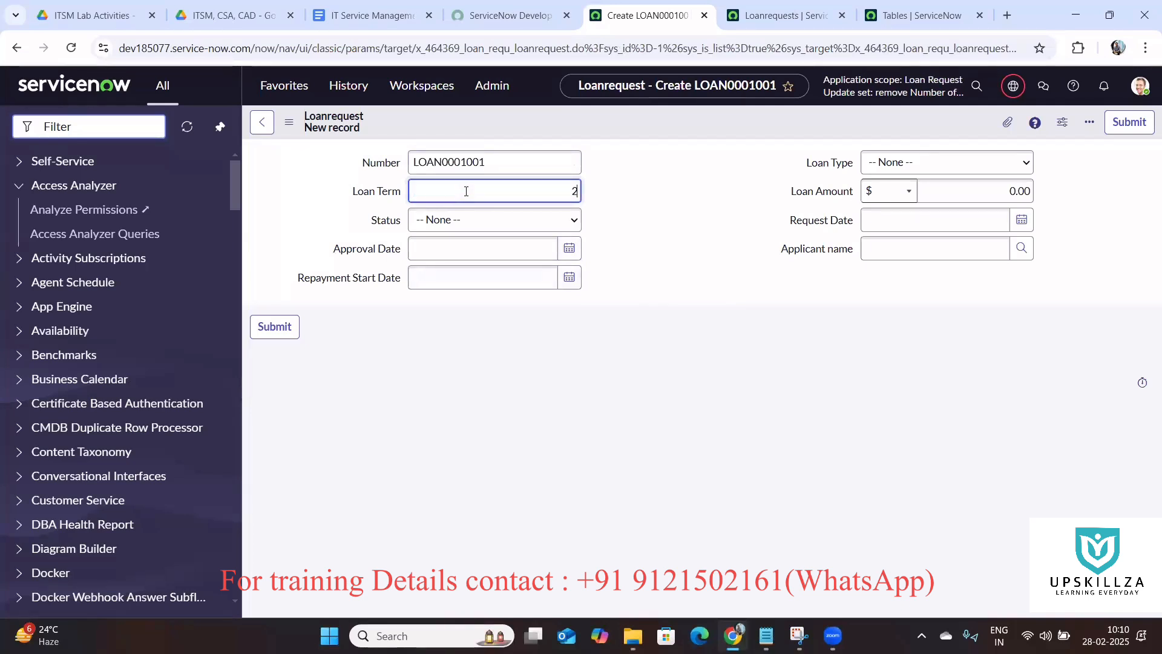
left_click(460, 220)
left_click(460, 220)
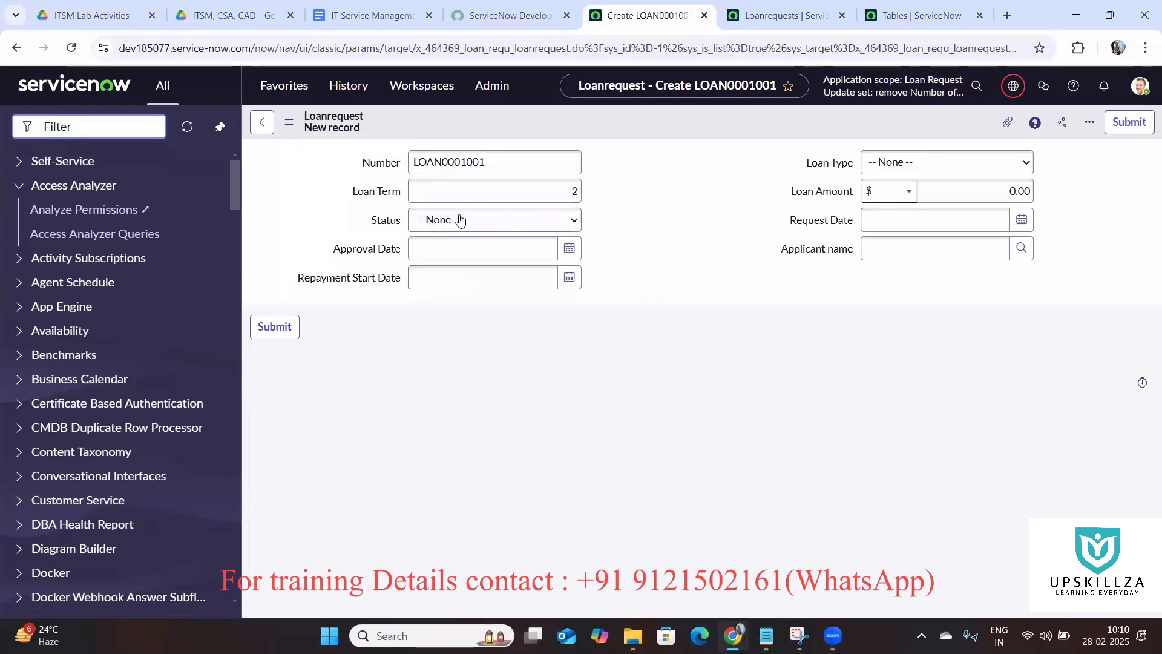
left_click(534, 228)
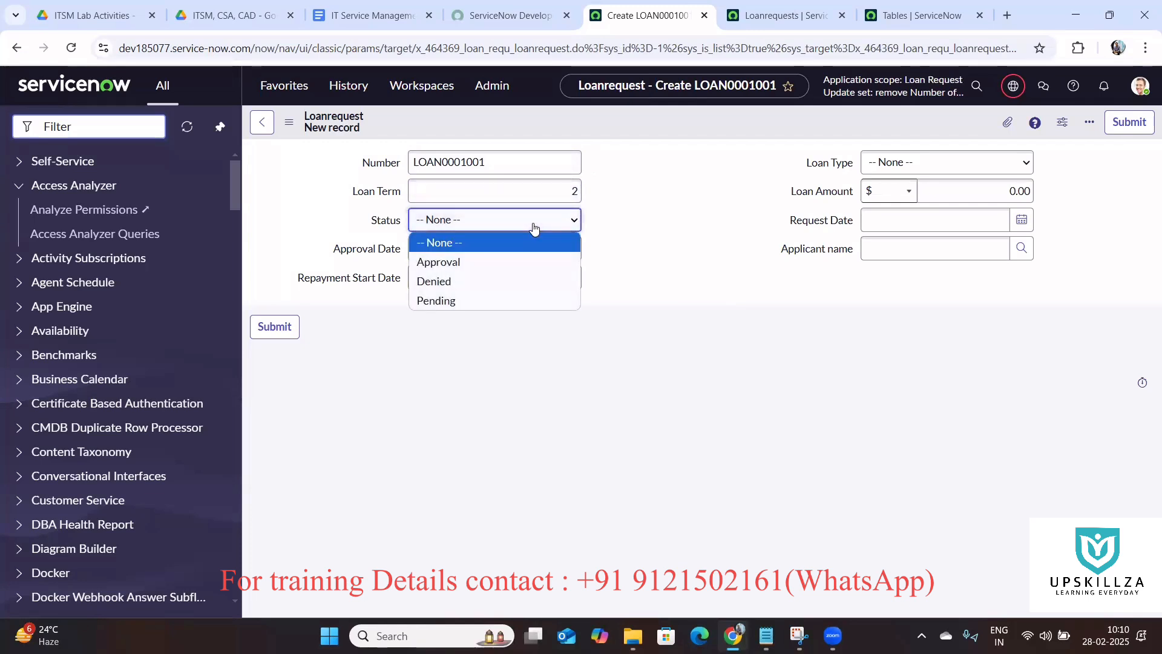
left_click(462, 258)
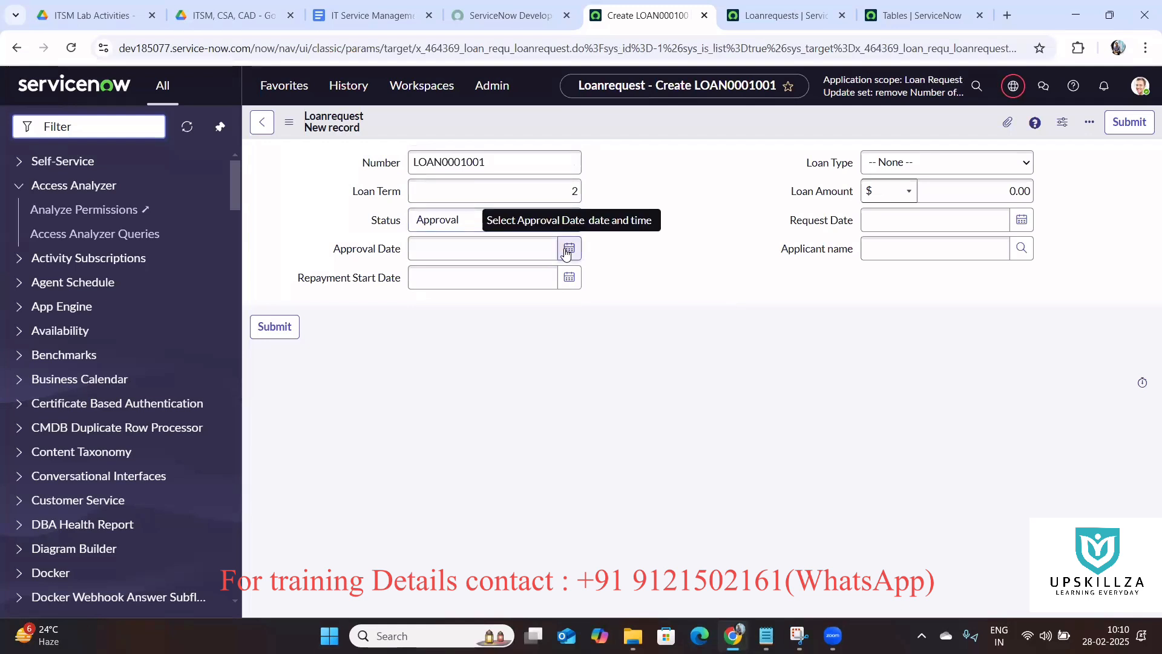
Step: Set the Approval Date to 2025-03-01 and the Repayment Start Date to 2025-02-28, keeping the offered times
left_click(574, 256)
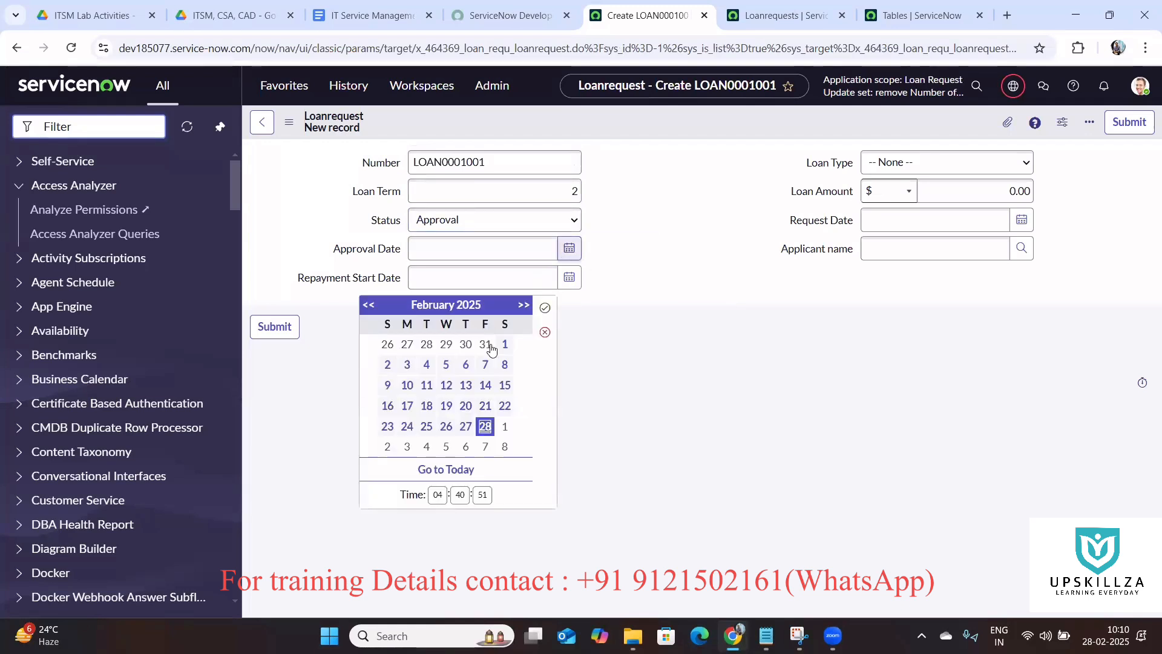
left_click(505, 426)
left_click(546, 310)
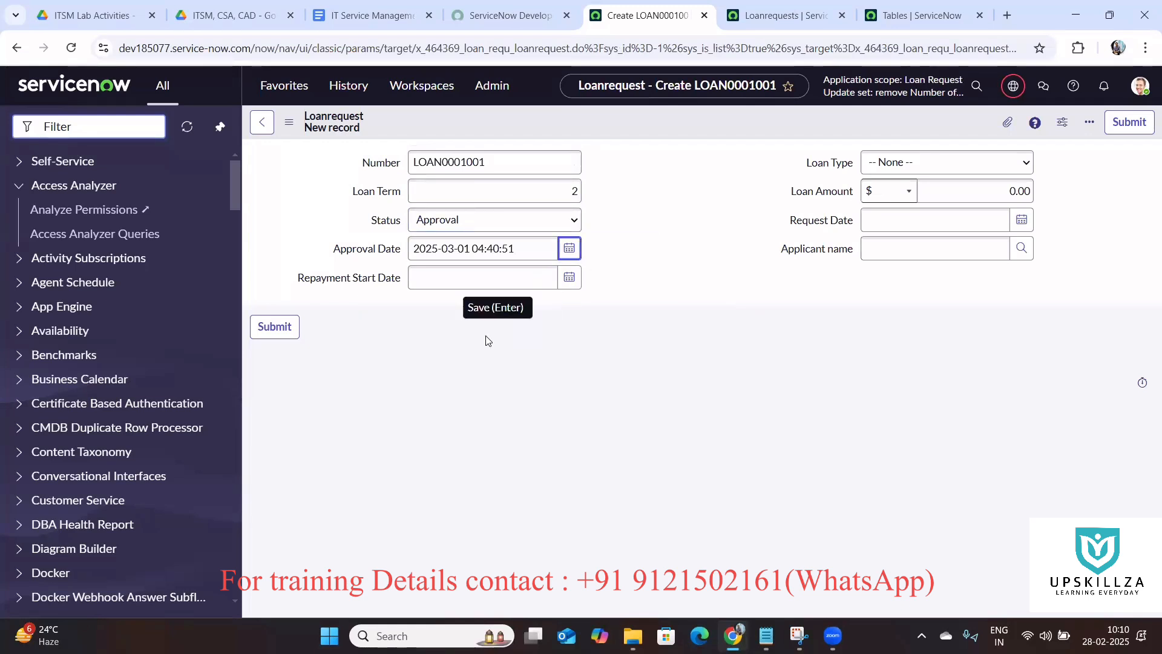
left_click(571, 277)
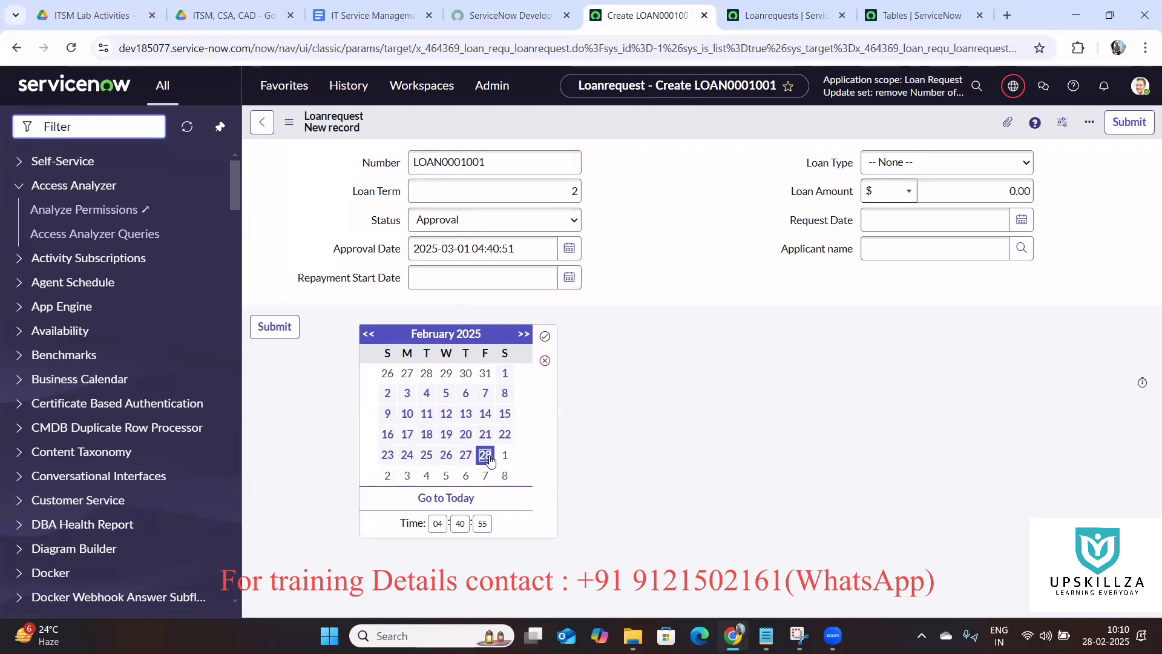
left_click(545, 337)
Step: Set the Loan Amount to 10,000 in dollars
left_click(1003, 192)
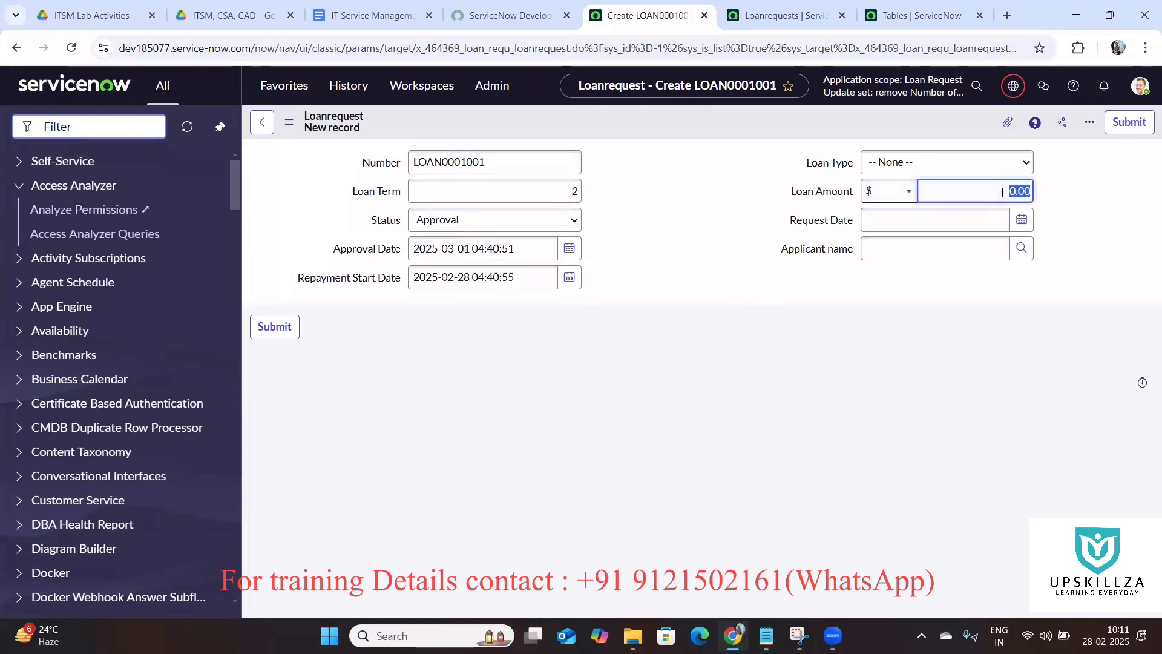
key("BackSpace")
left_click(967, 265)
left_click(1033, 194)
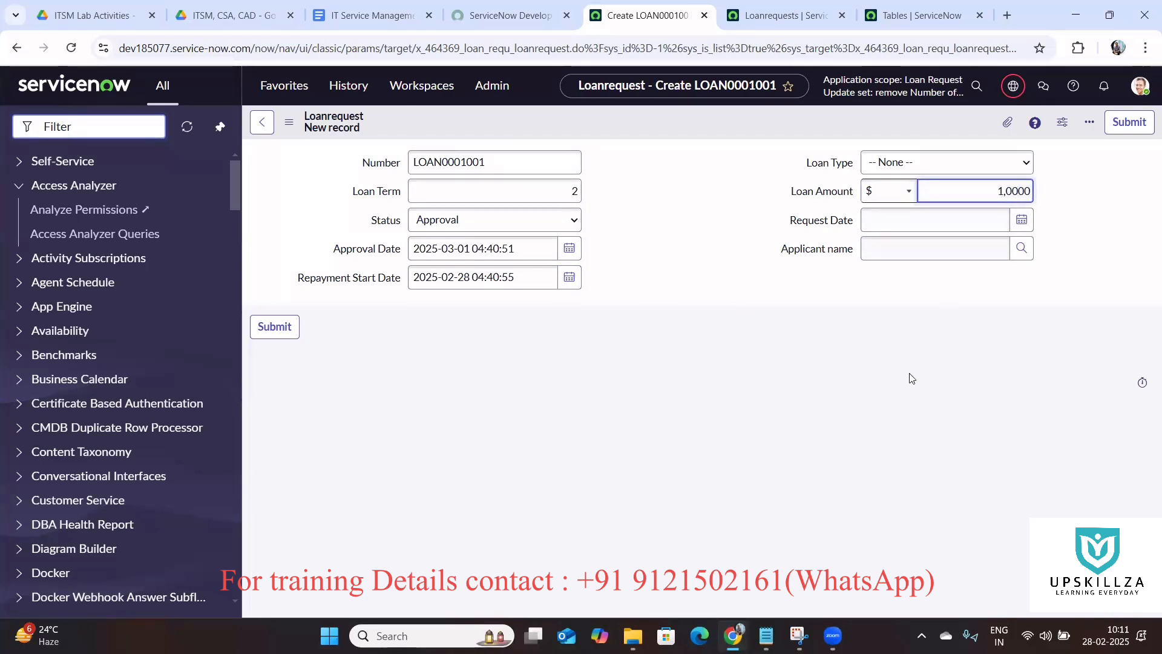
left_click(652, 464)
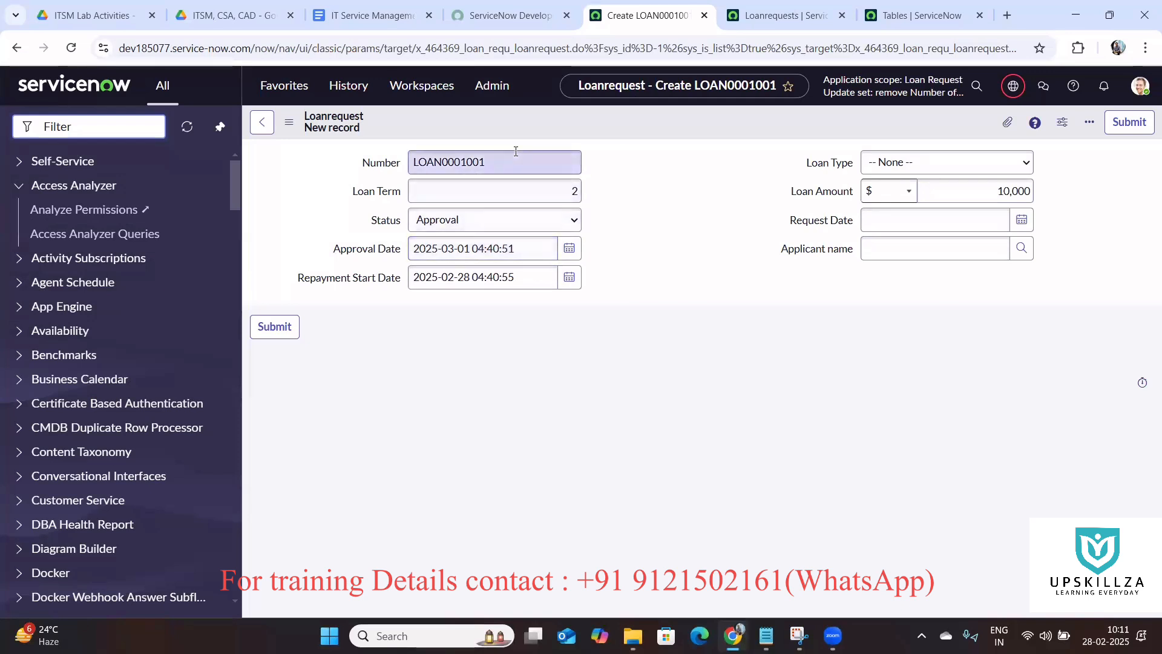
Step: Set the Loan Type to Personal and pick 28 February 2025 as the Request Date
left_click(371, 167)
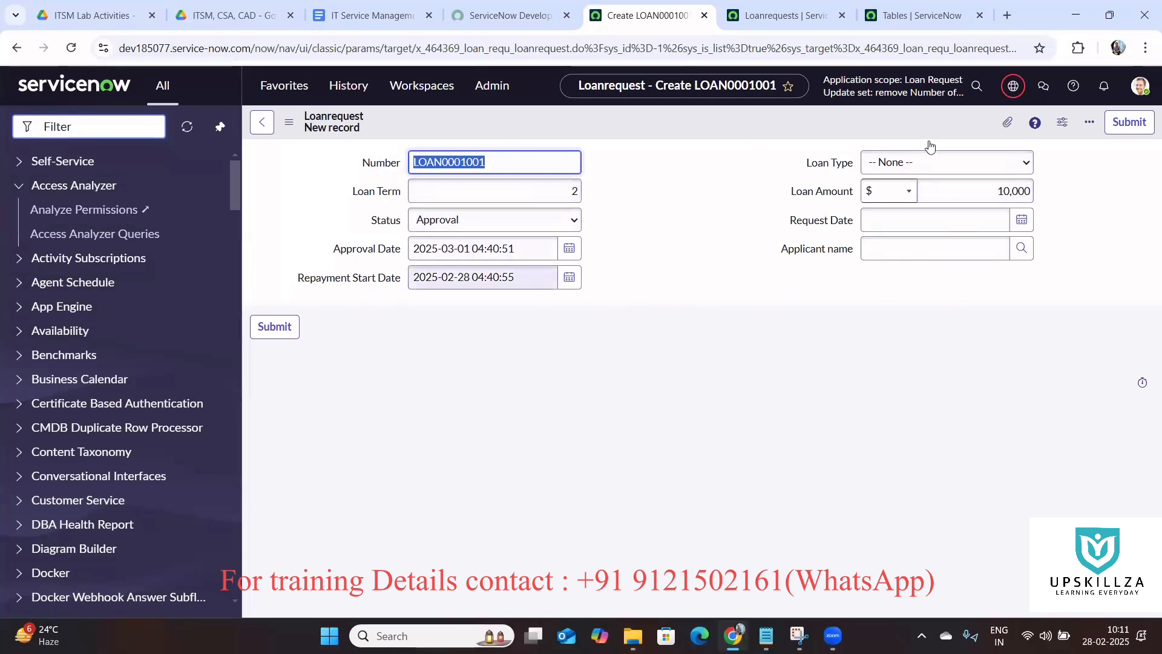
left_click(871, 167)
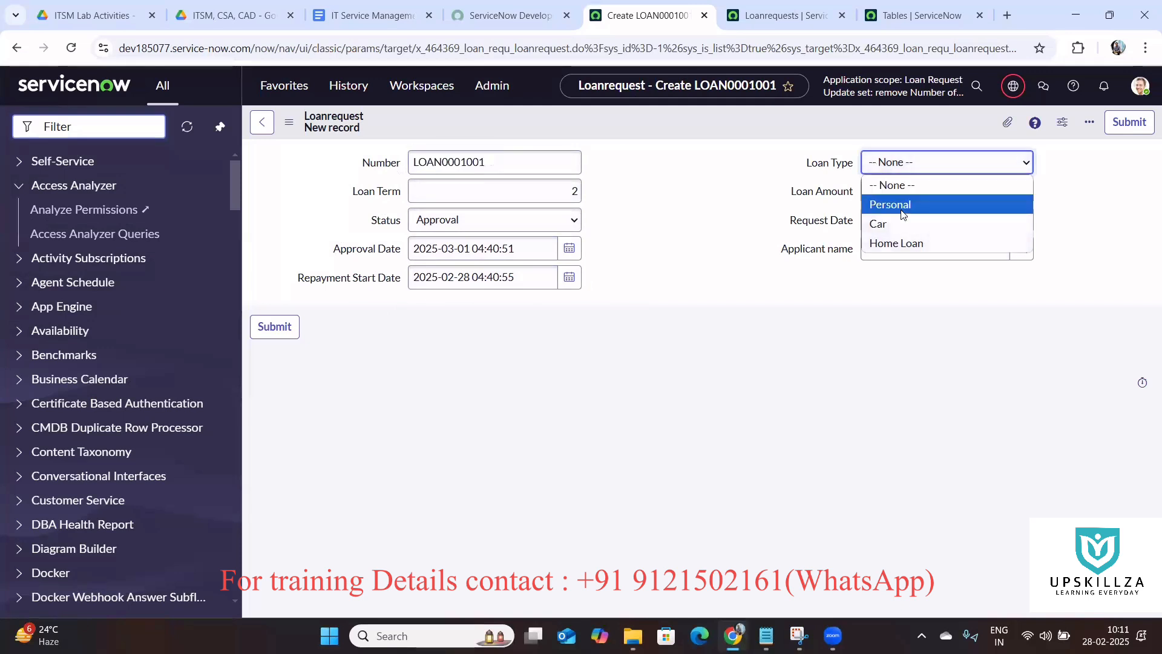
left_click(901, 206)
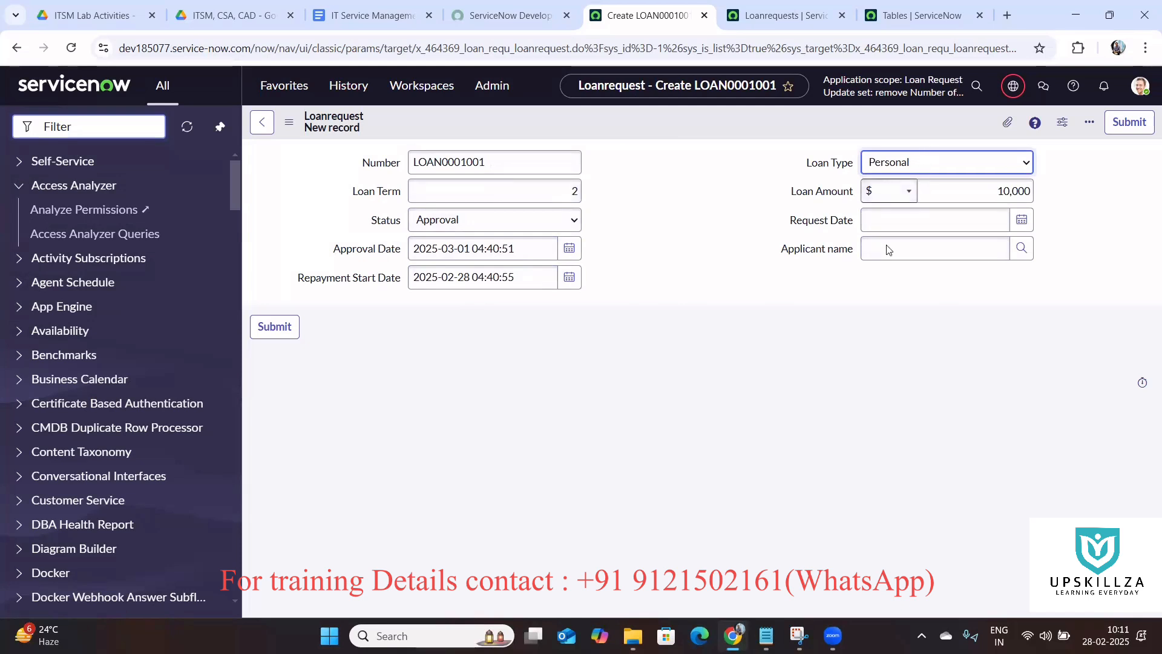
left_click(1022, 220)
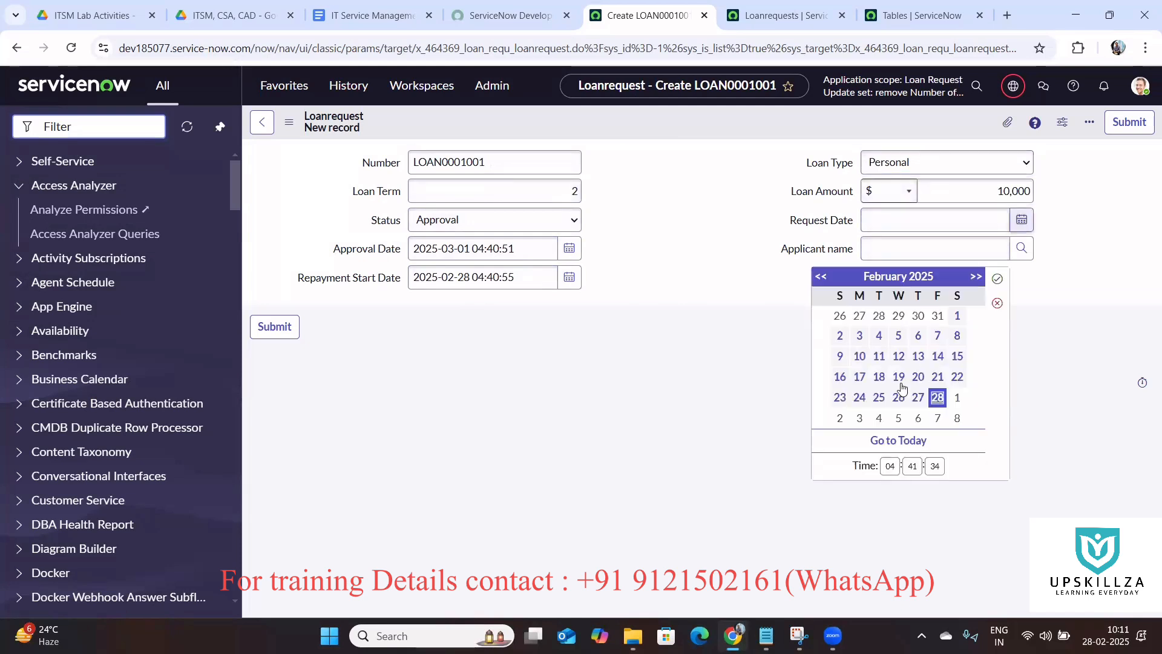
left_click(938, 398)
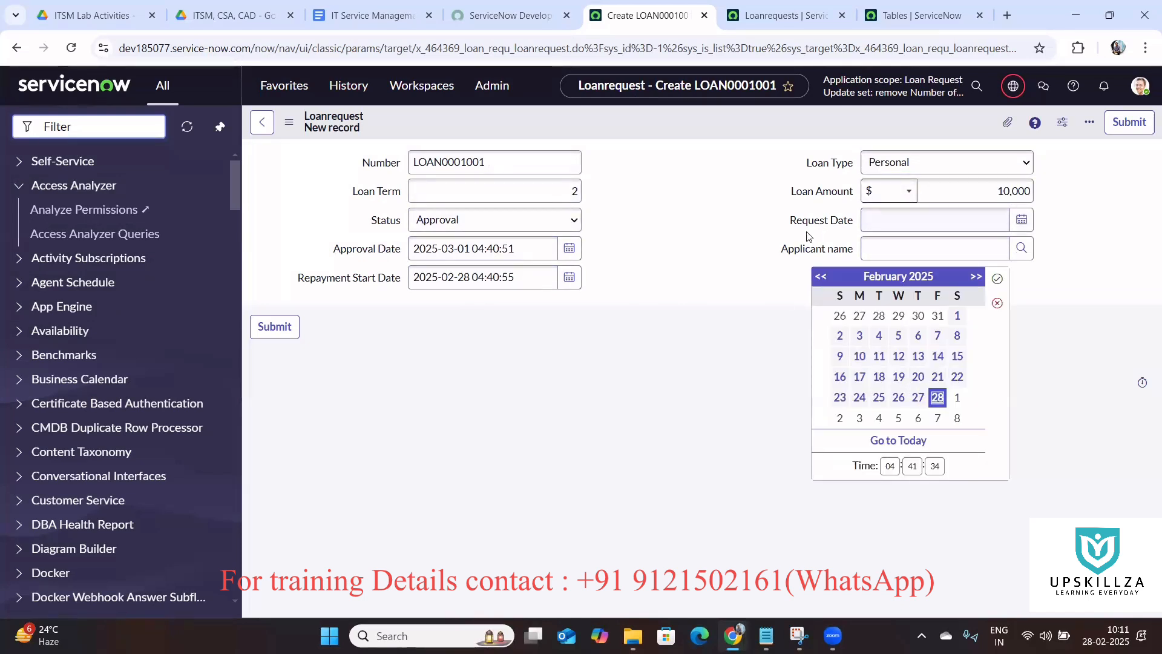
Step: Look up the applicant by surname in the Users list, select them as Applicant name, and submit the loan request
left_click(1022, 249)
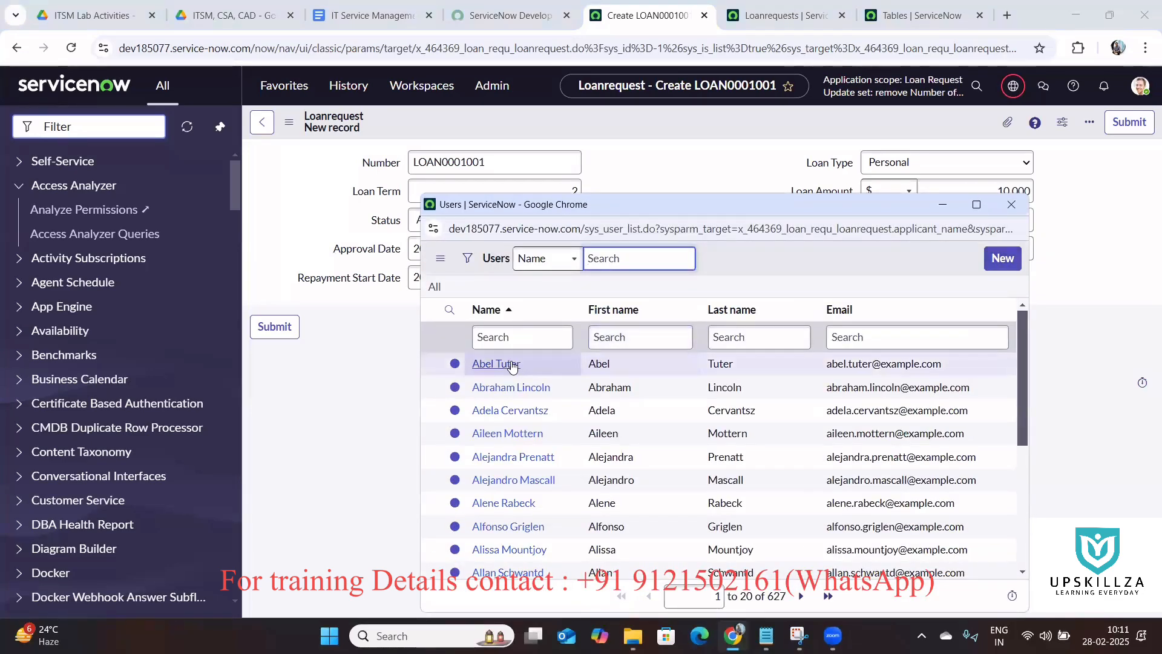
left_click(494, 336)
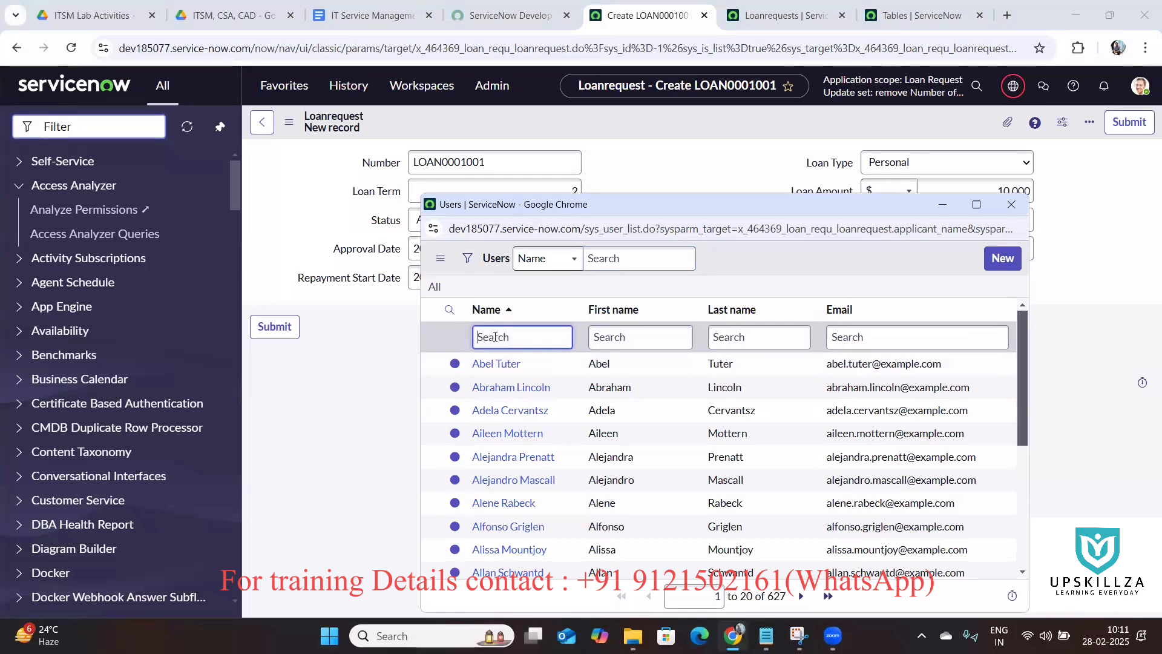
type("*mannam")
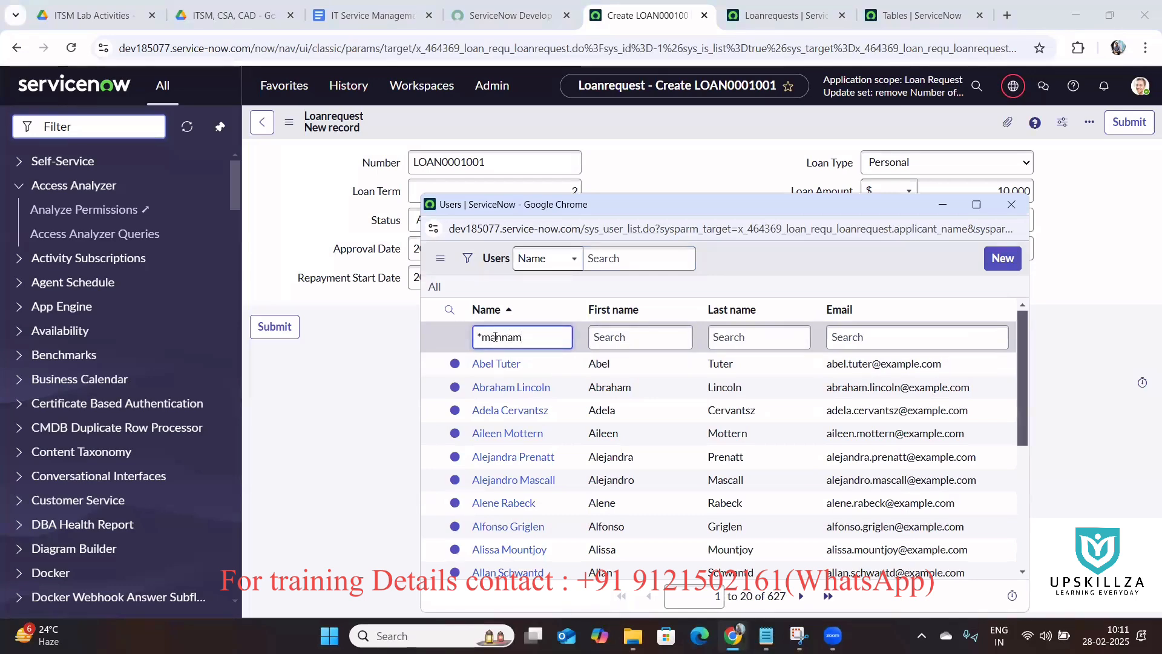
key("Return")
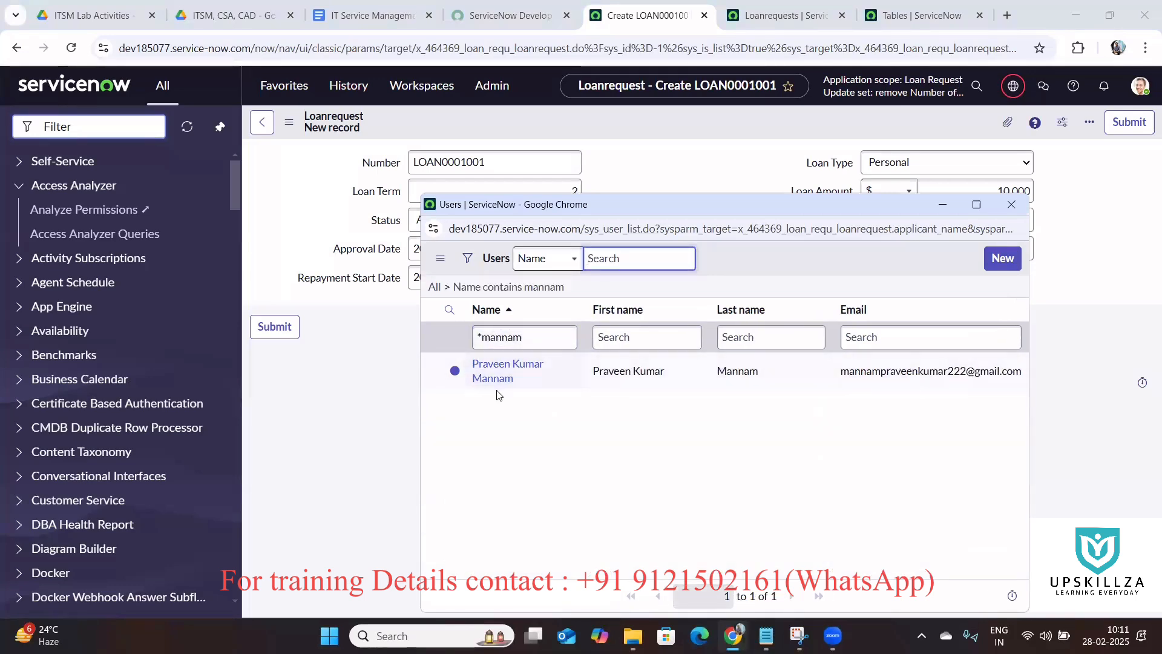
key("Return")
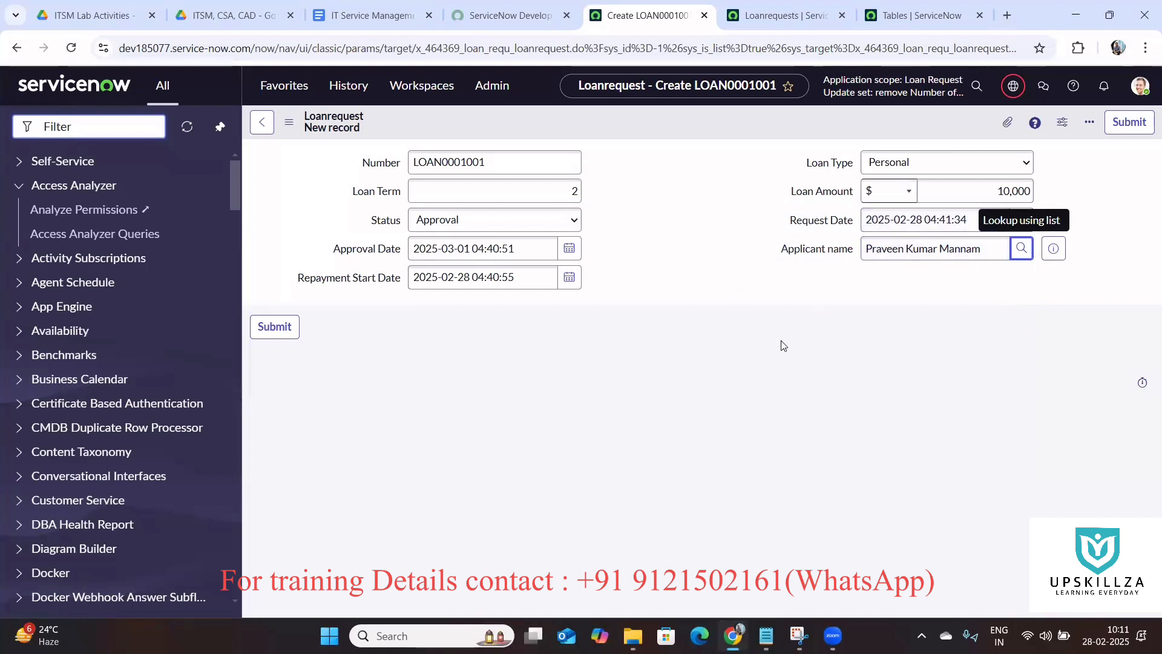
left_click(268, 327)
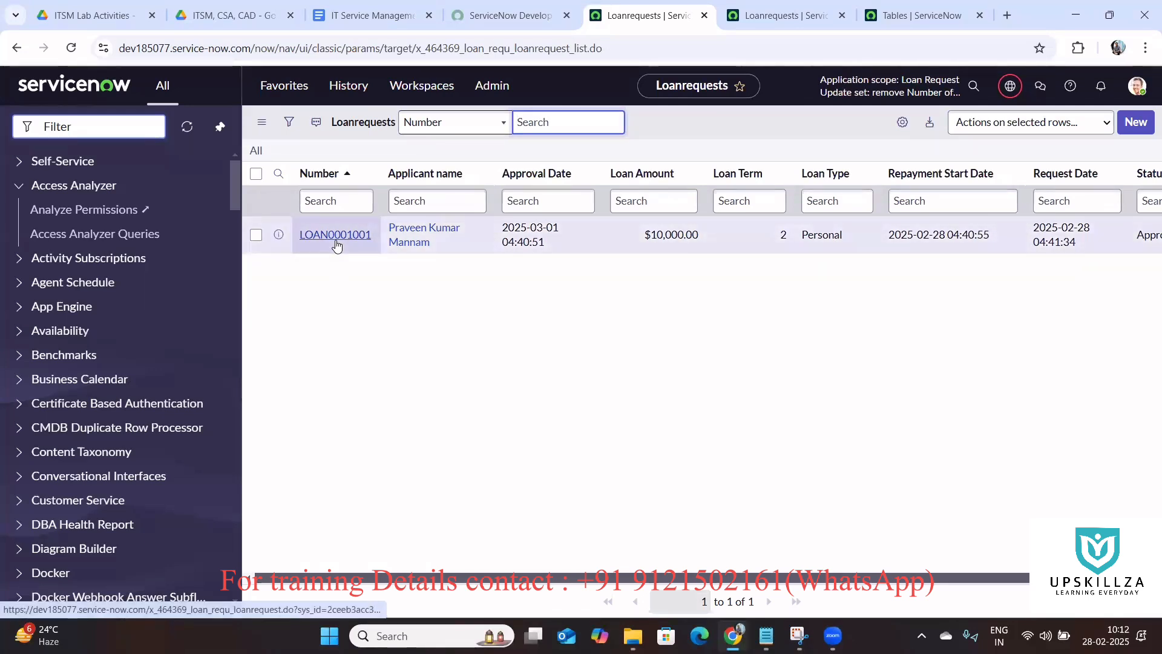
Step: Open the submitted loan request record from the Loanrequests list in a separate browser tab
left_click(337, 244, "ctrl")
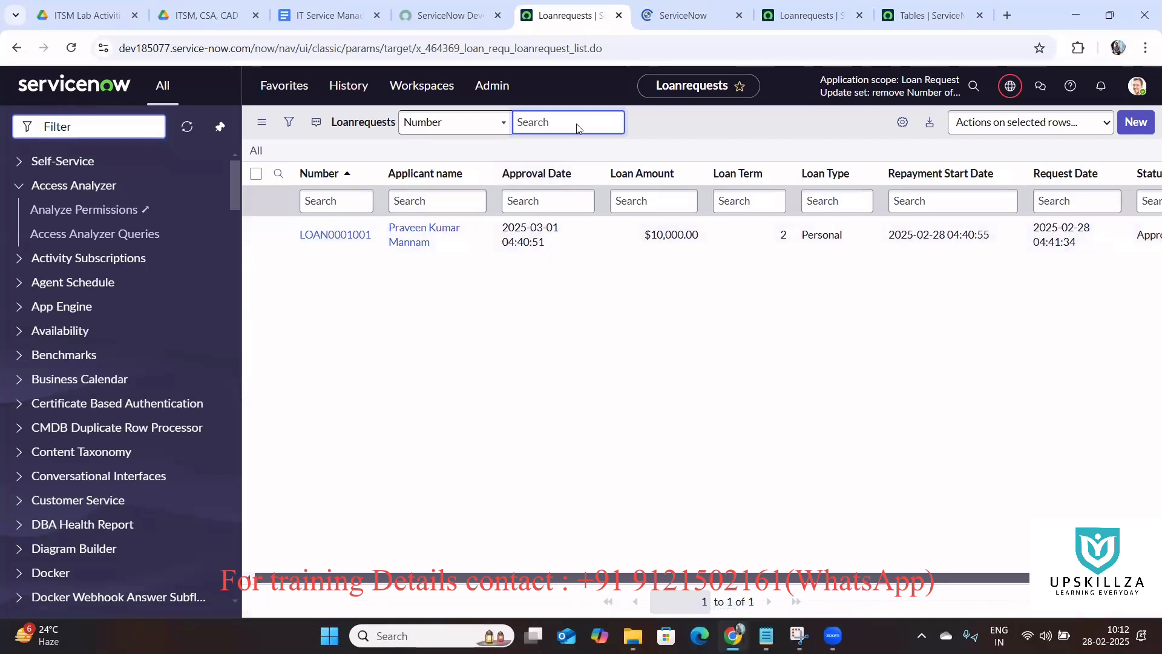
key("ctrl+Tab")
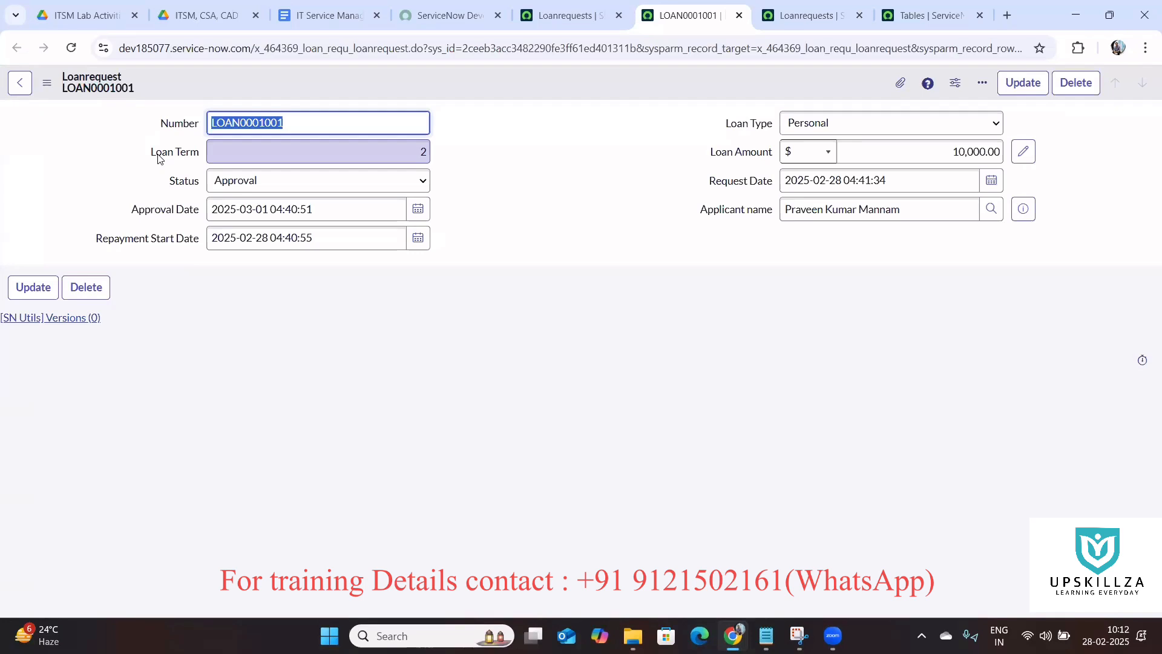
left_click(573, 179)
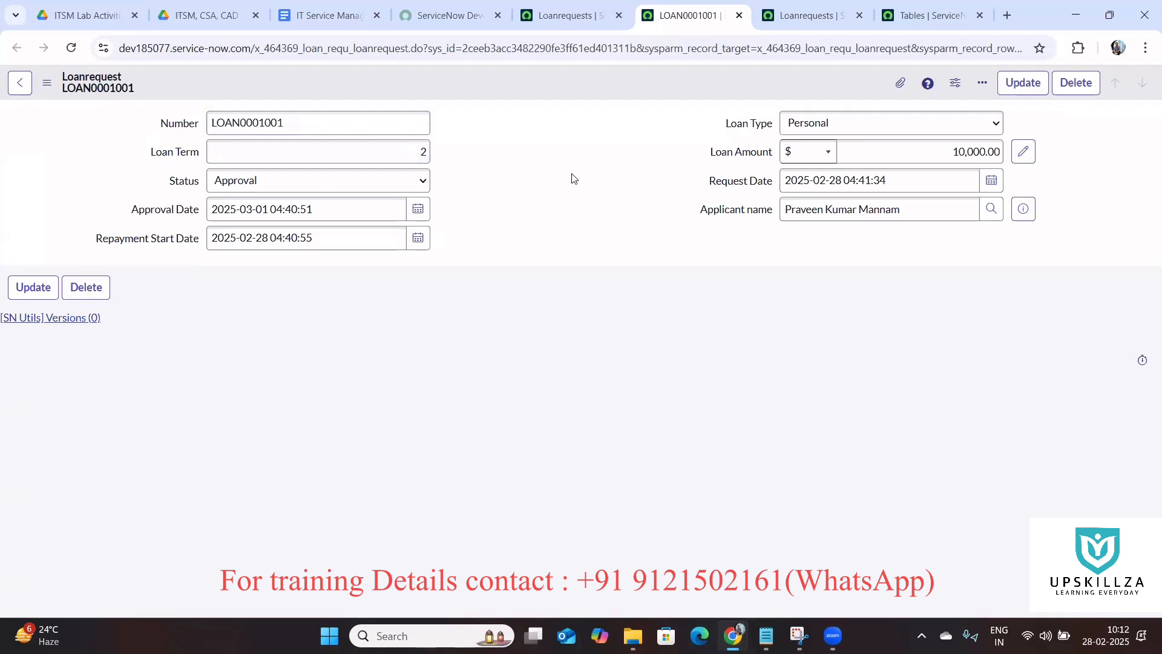
Step: Switch to Notepad and replace "Table" in the Day 5 notes with the lines "Form Layout" and "Form Design"
left_click(767, 635)
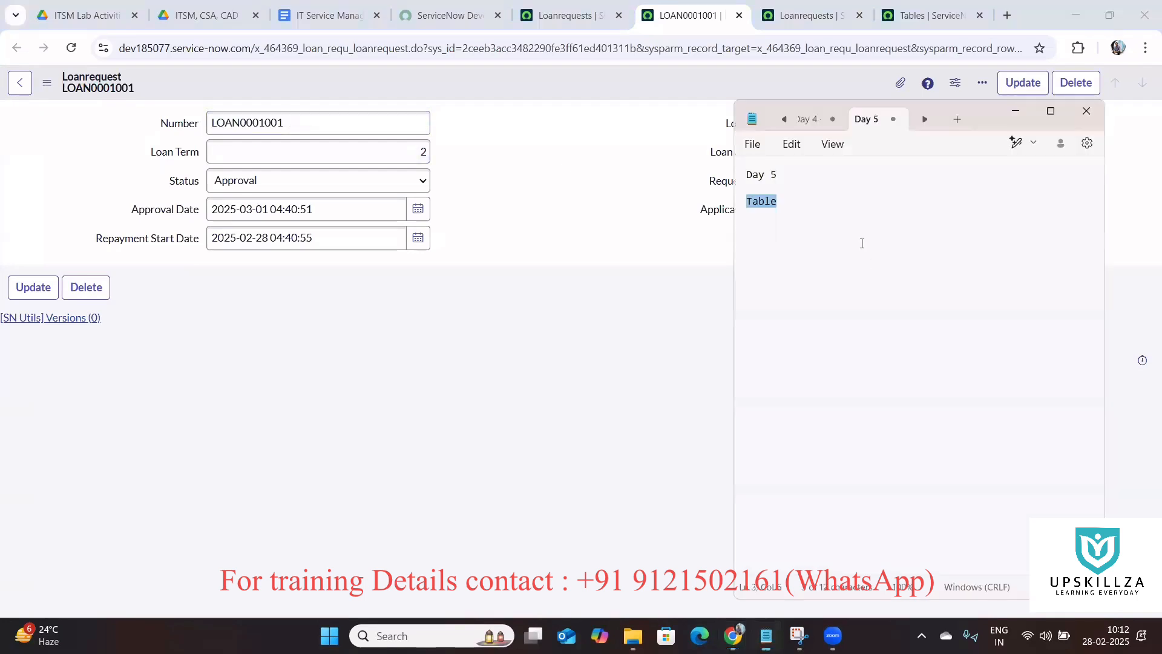
left_click(819, 239)
key("BackSpace")
key("BackSpace")
key("BackSpace")
key("BackSpace")
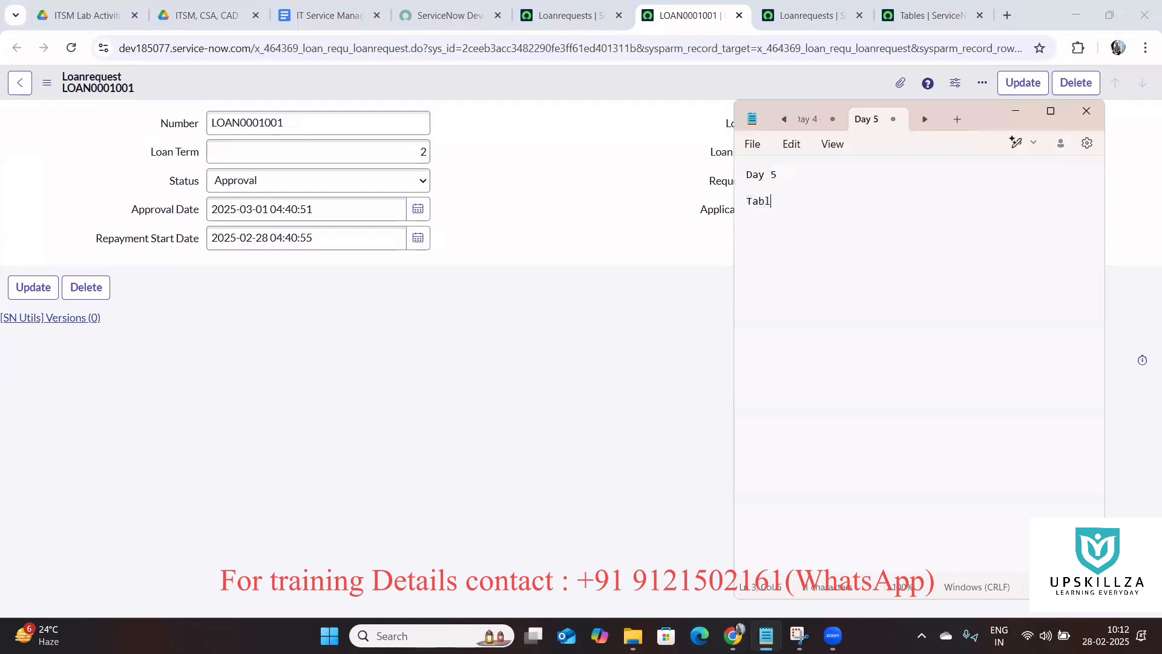
type("Ore")
key("BackSpace")
key("BackSpace")
type("orm ")
type("F")
type("orm Des")
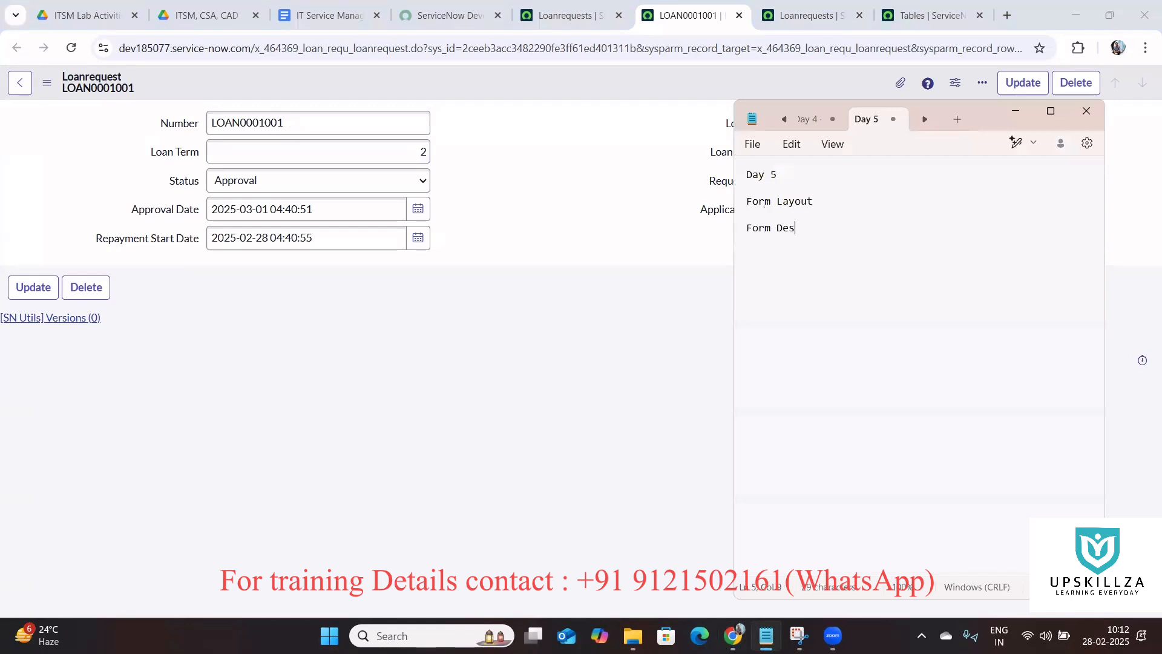
type("igm")
key("BackSpace")
type("n")
left_click(490, 379)
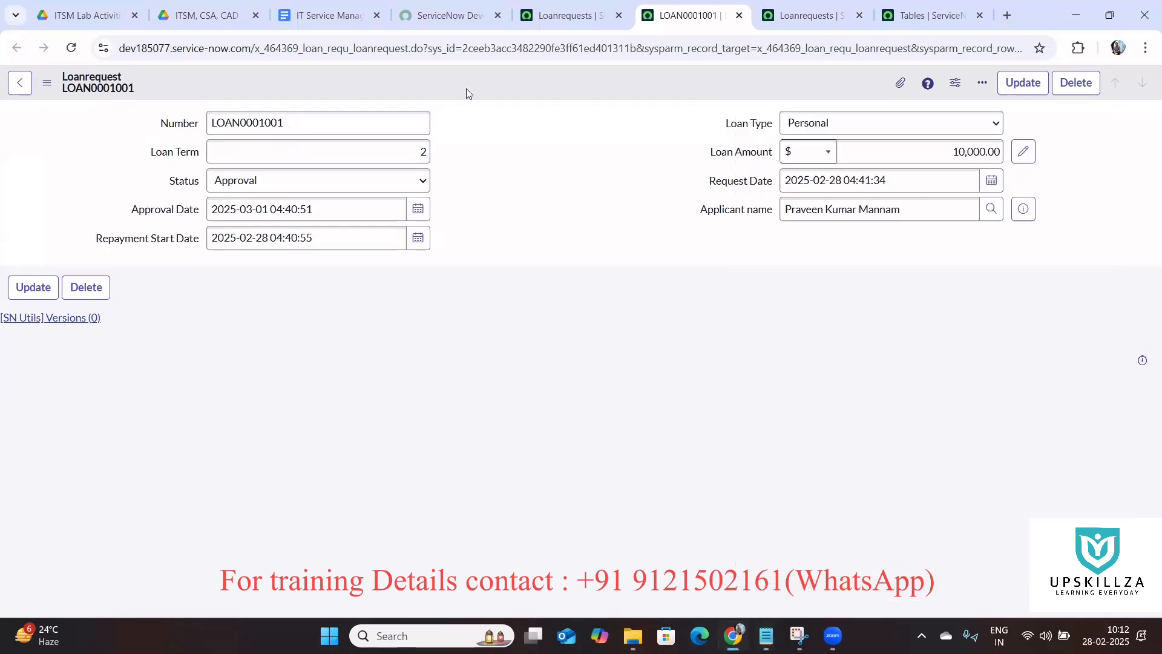
left_click(258, 266)
left_click(770, 217)
left_click_drag(733, 210, 712, 212)
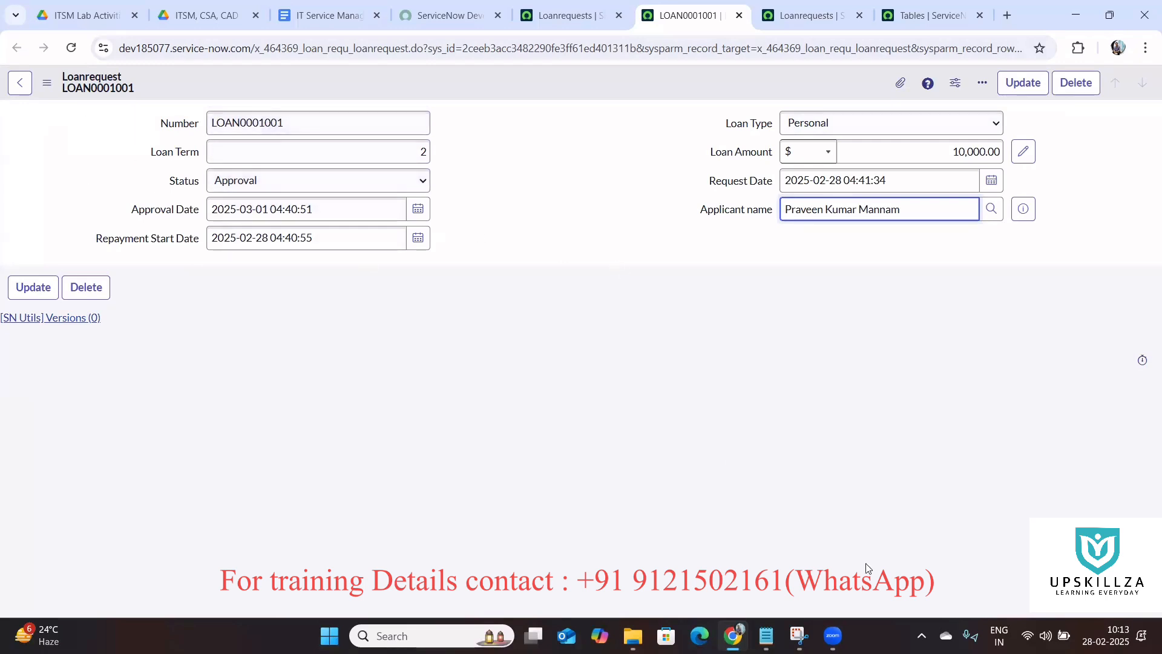
Step: In the Day 5 Notepad notes, list the fields "Number" and "Applicant name" on separate lines below "Form Design"
left_click(766, 635)
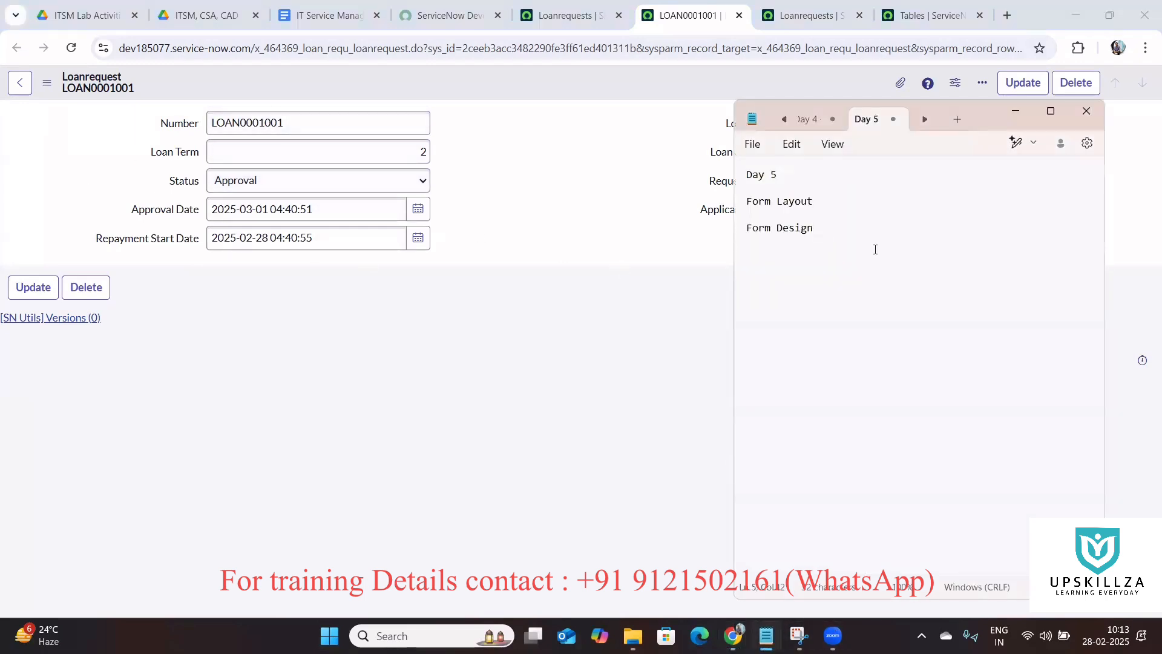
key("Return")
type("Number.")
left_click_drag(976, 109, 826, 294)
type("Ap")
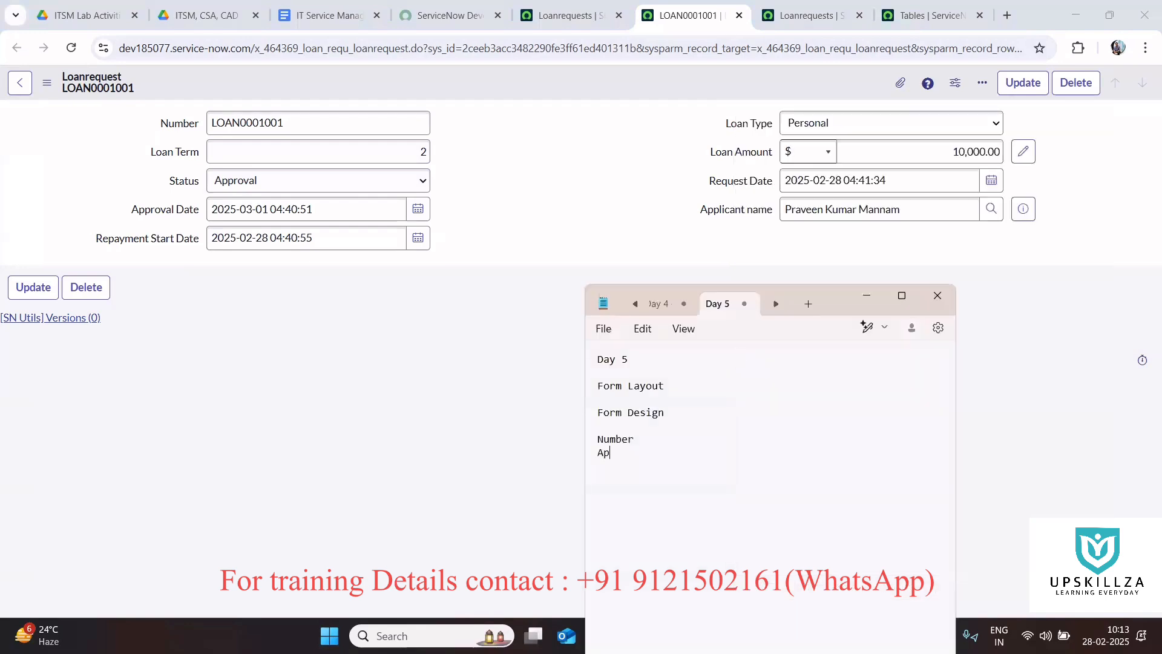
type("plicant name")
key("BackSpace")
key("BackSpace")
key("BackSpace")
type("ame")
key("Return")
Step: Add "Loan type" and "Request date" to the end of the field list in the notes and return to the loan record
type("Loan tyrpe")
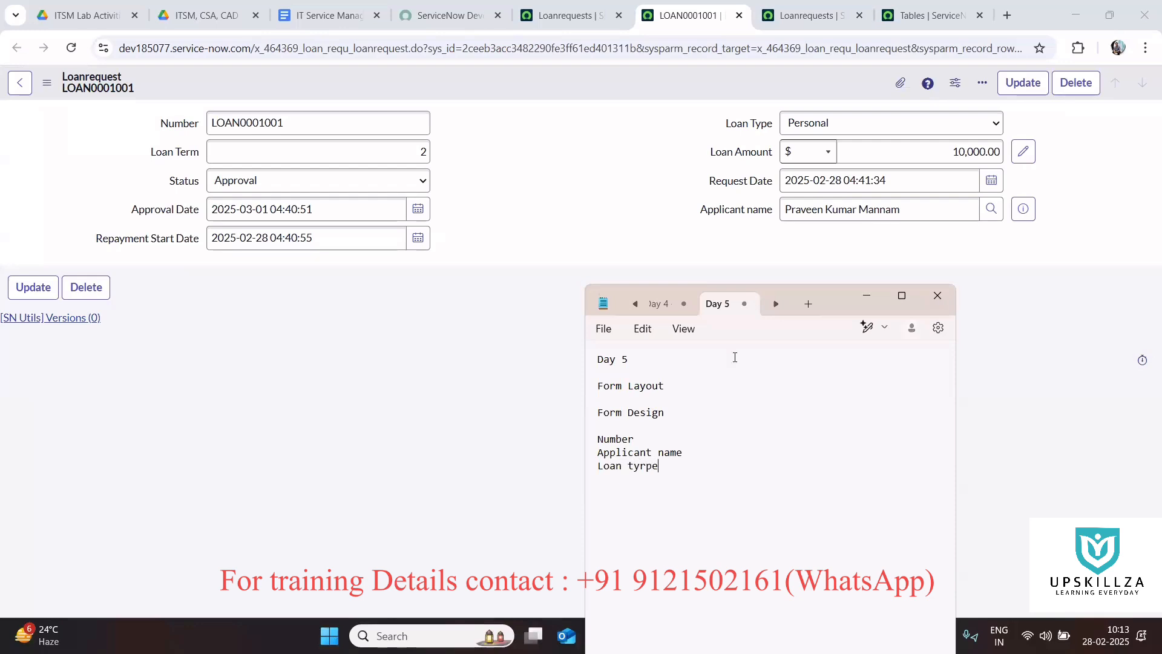
key("Num_Lock")
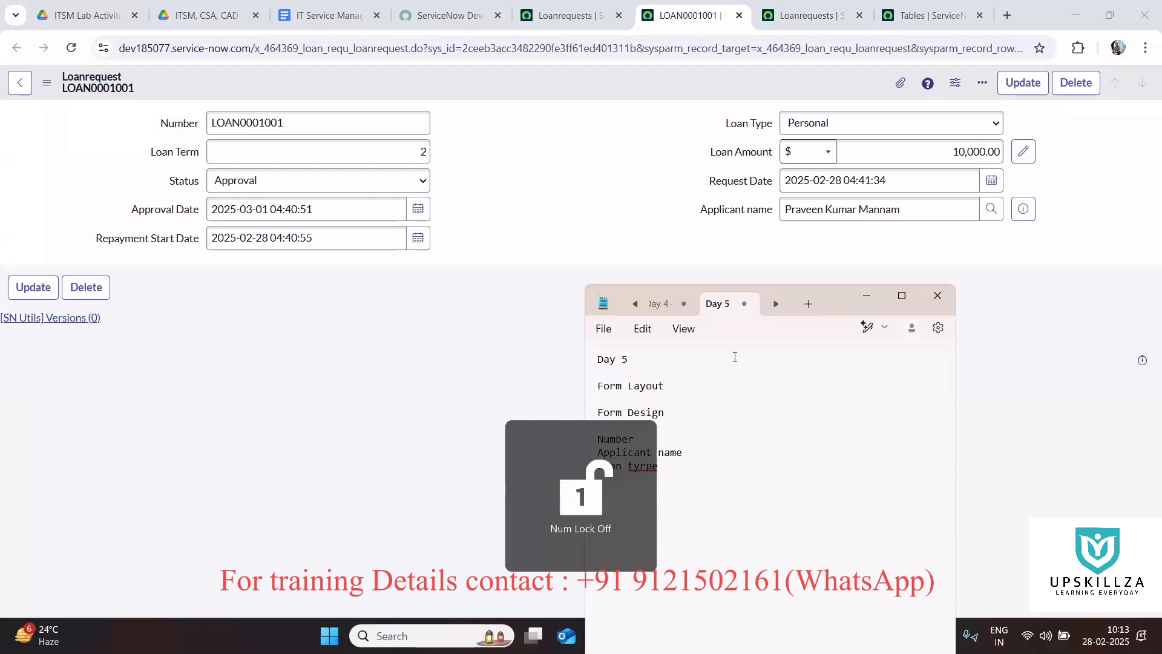
key("BackSpace")
key("BackSpace")
key("BackSpace")
key("BackSpace")
type("ype ")
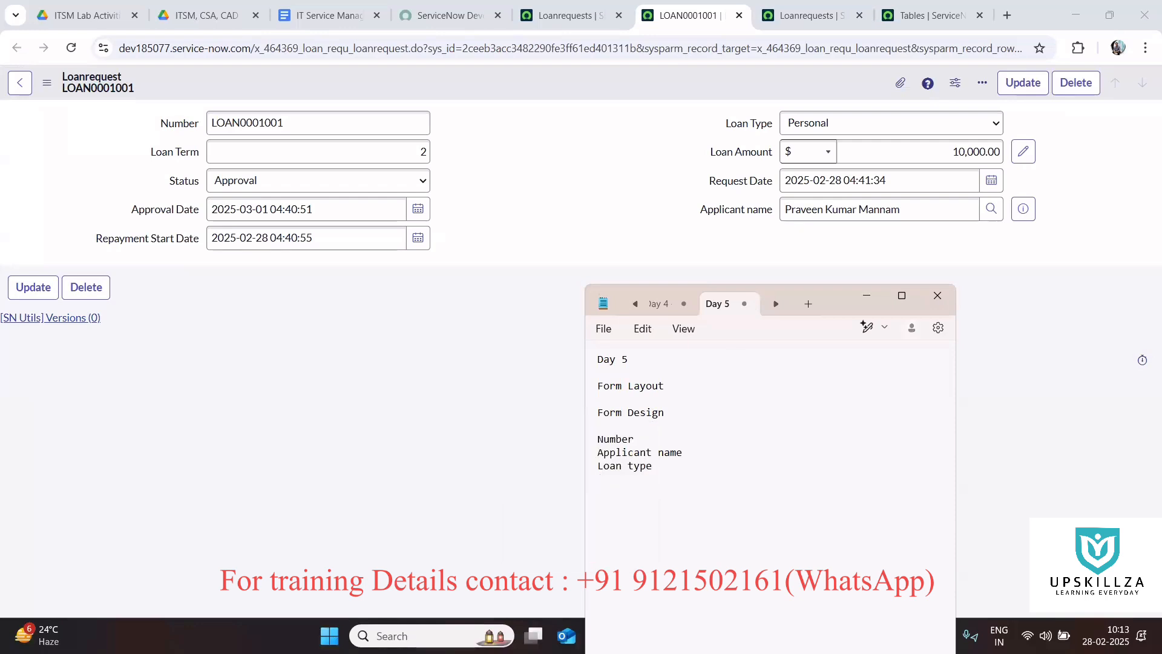
type("Request date")
left_click_drag(699, 466, 587, 440)
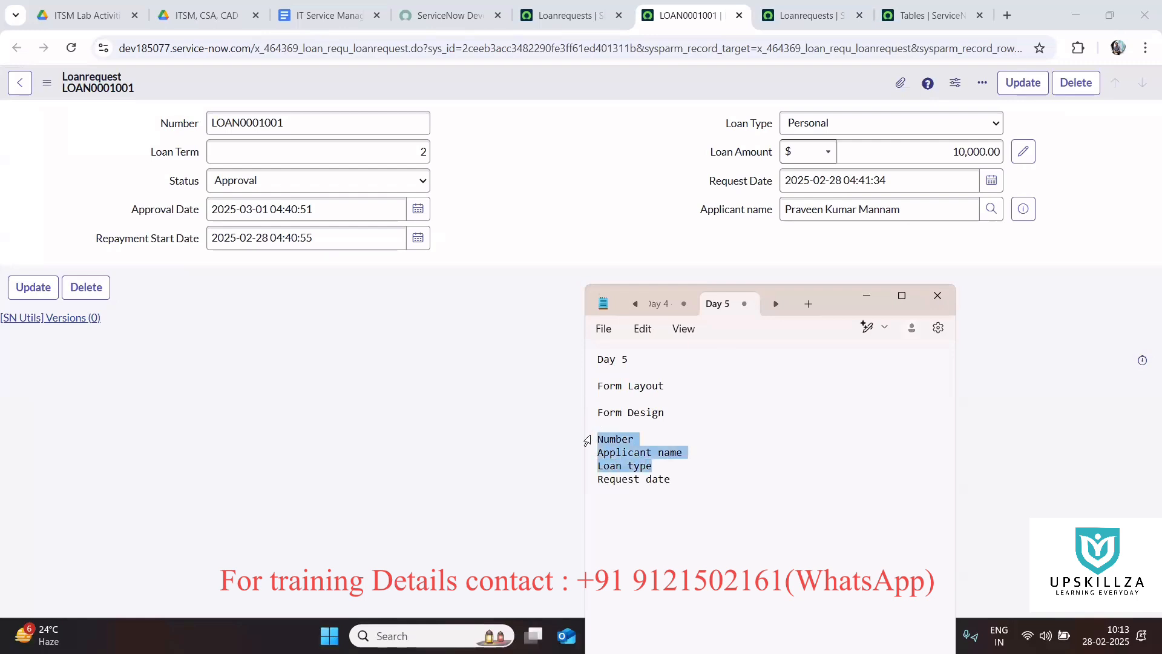
left_click(676, 480)
left_click(588, 439, "shift")
left_click(387, 427)
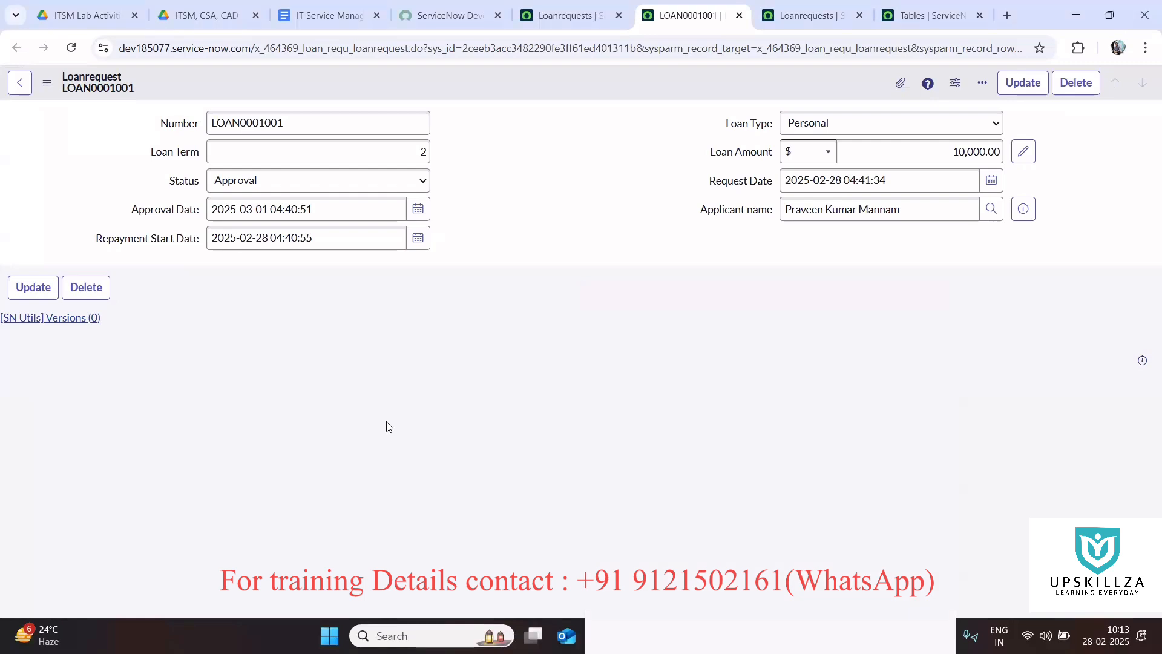
left_click(46, 88)
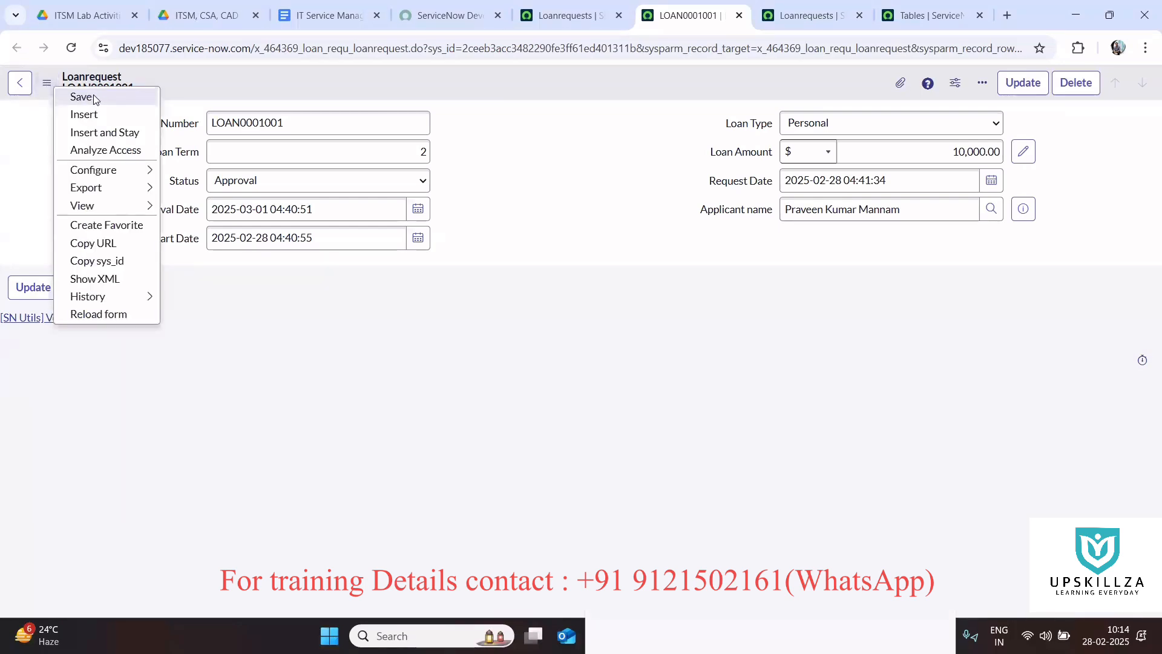
mouse_move(109, 173)
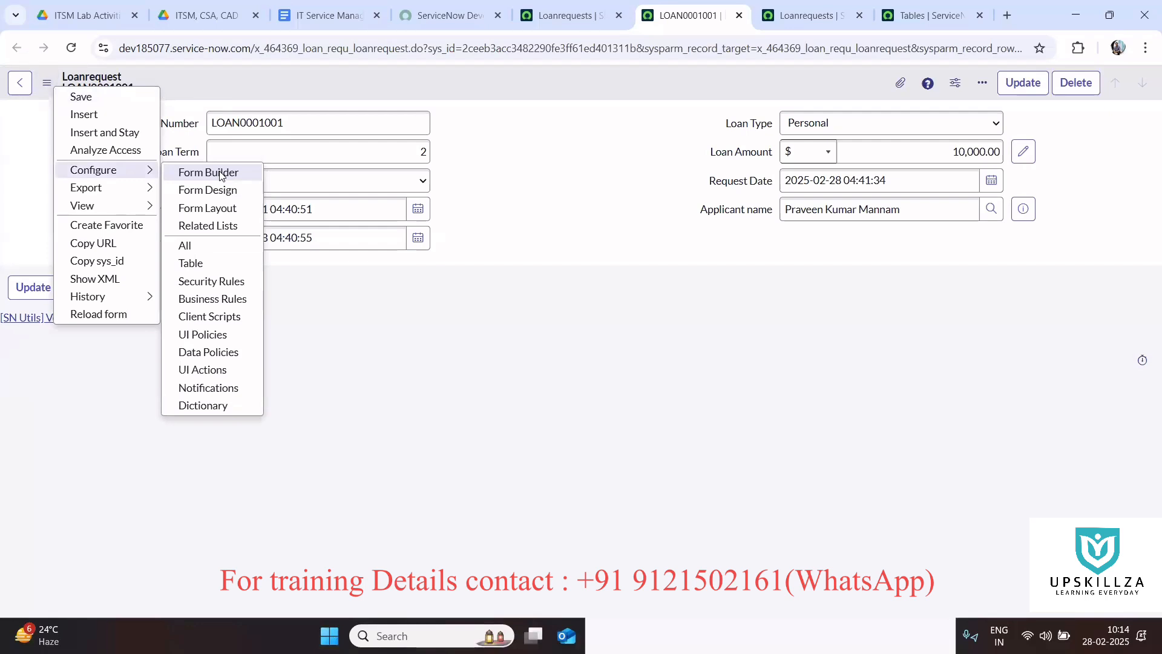
left_click(221, 175)
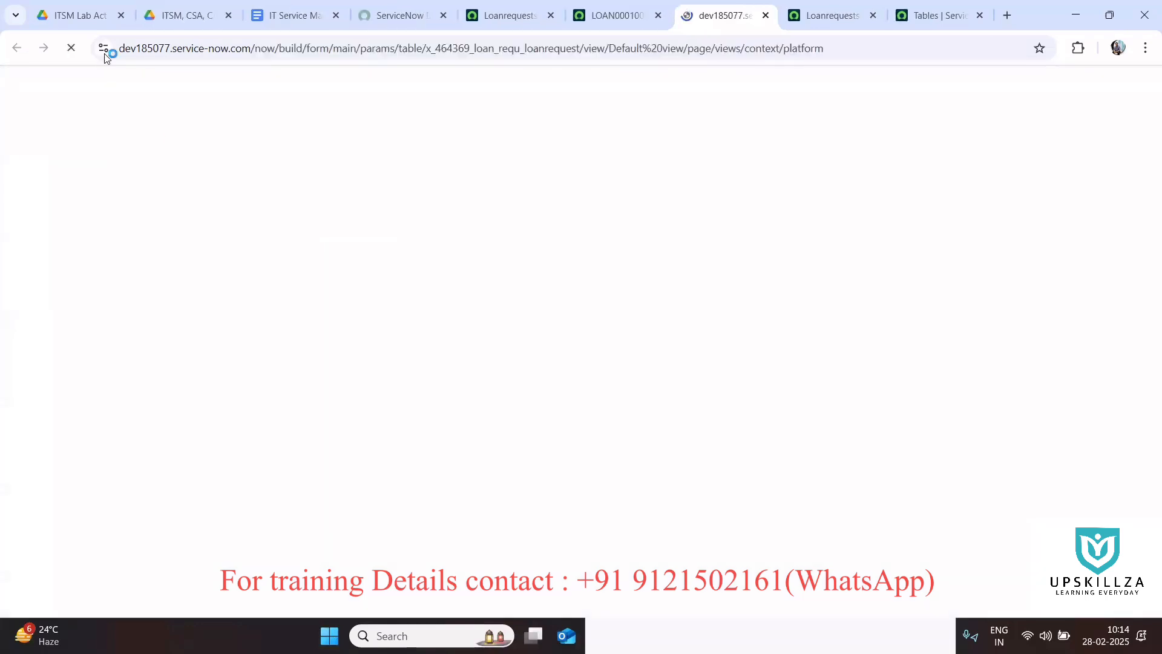
left_click(765, 16)
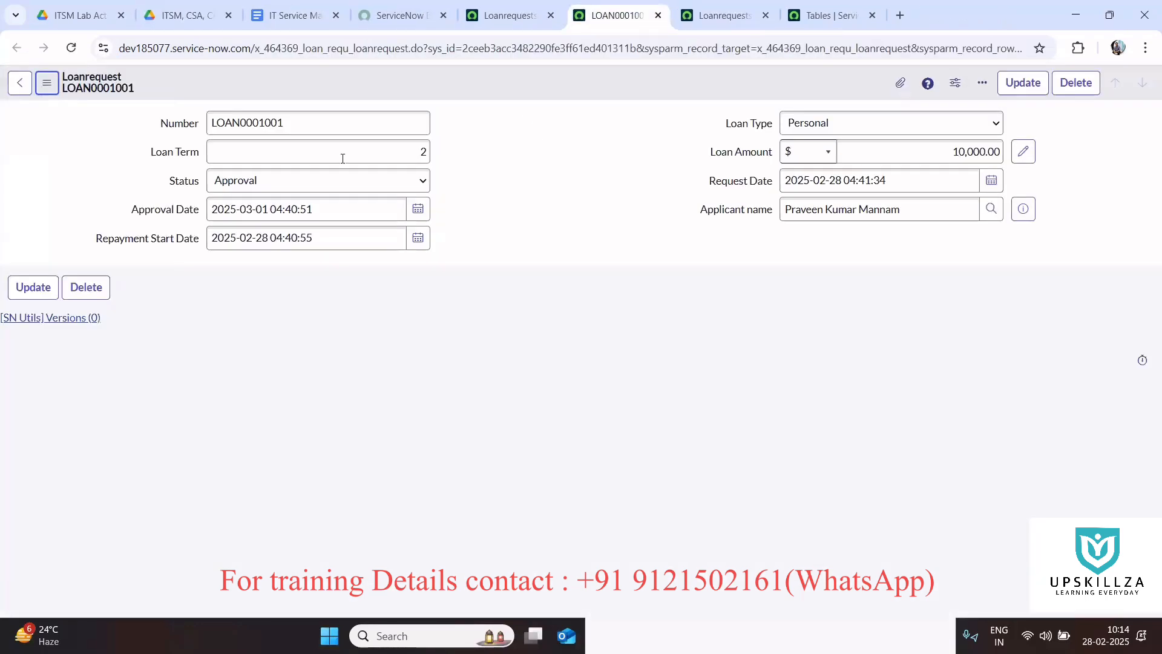
Step: Open Form Design for the Loanrequest form from the loan record
left_click(52, 84)
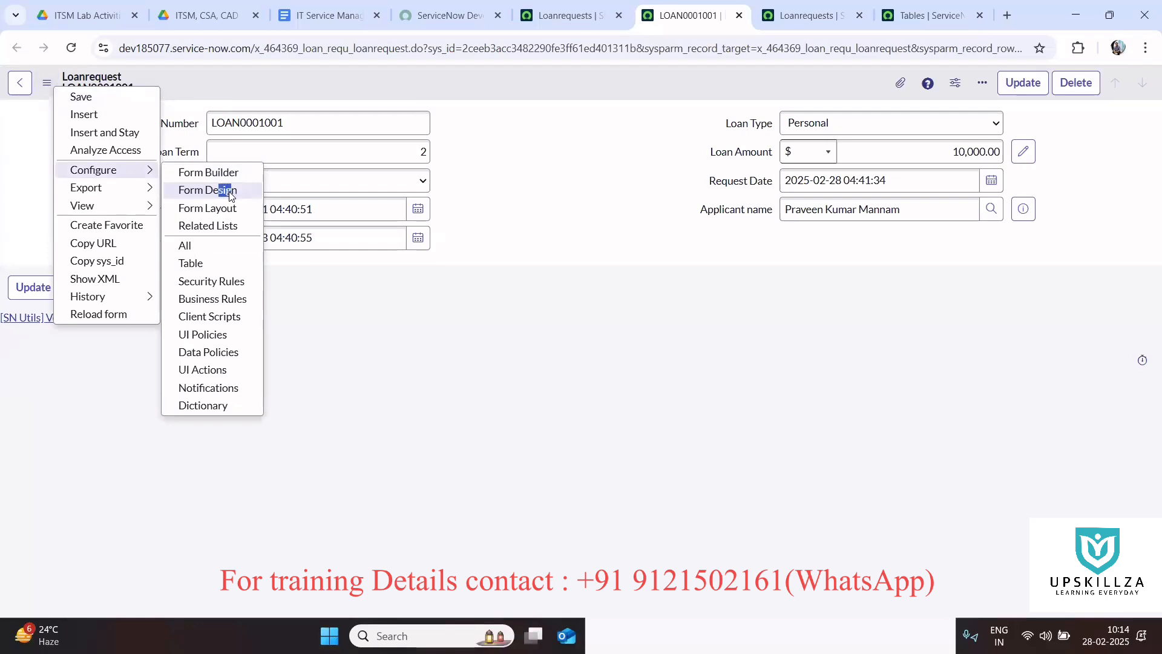
left_click(220, 191)
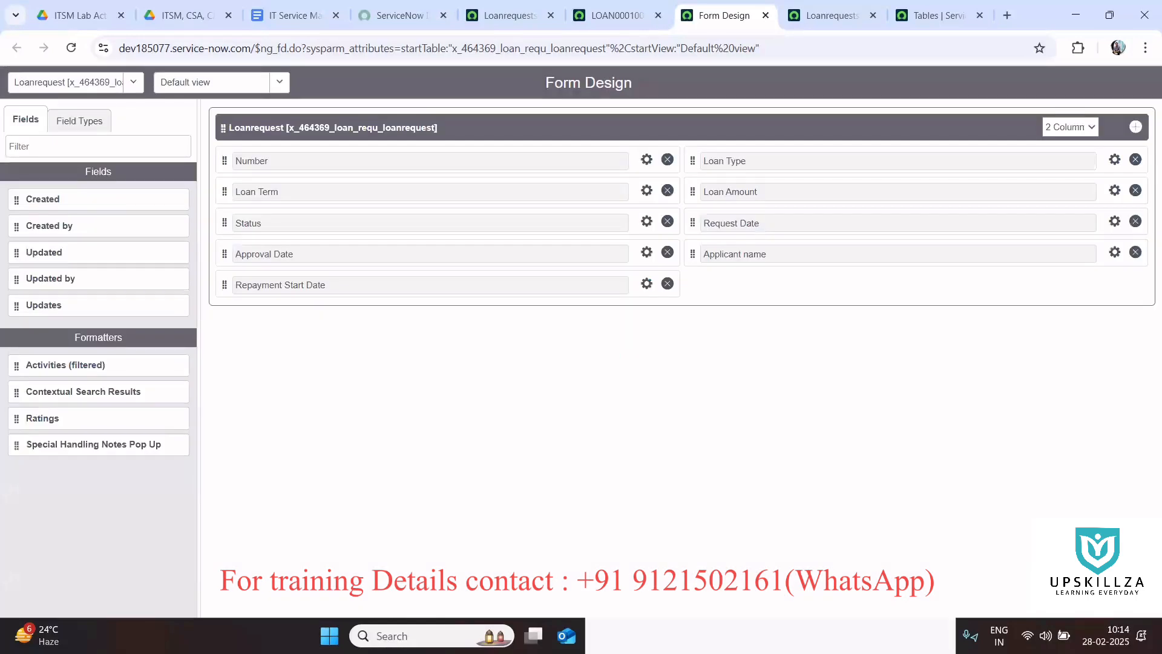
Step: Bring up the Day 5 notes in Notepad over Form Design and review the listed order of the form fields
key("alt+Tab")
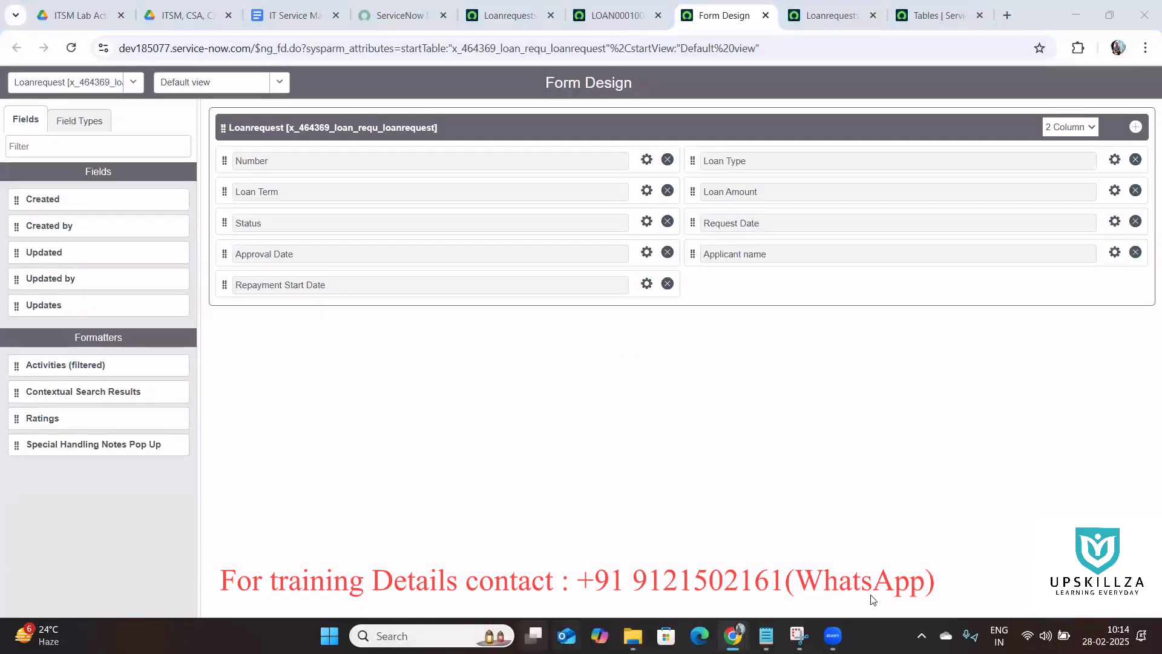
key("super+Tab")
left_click(369, 135)
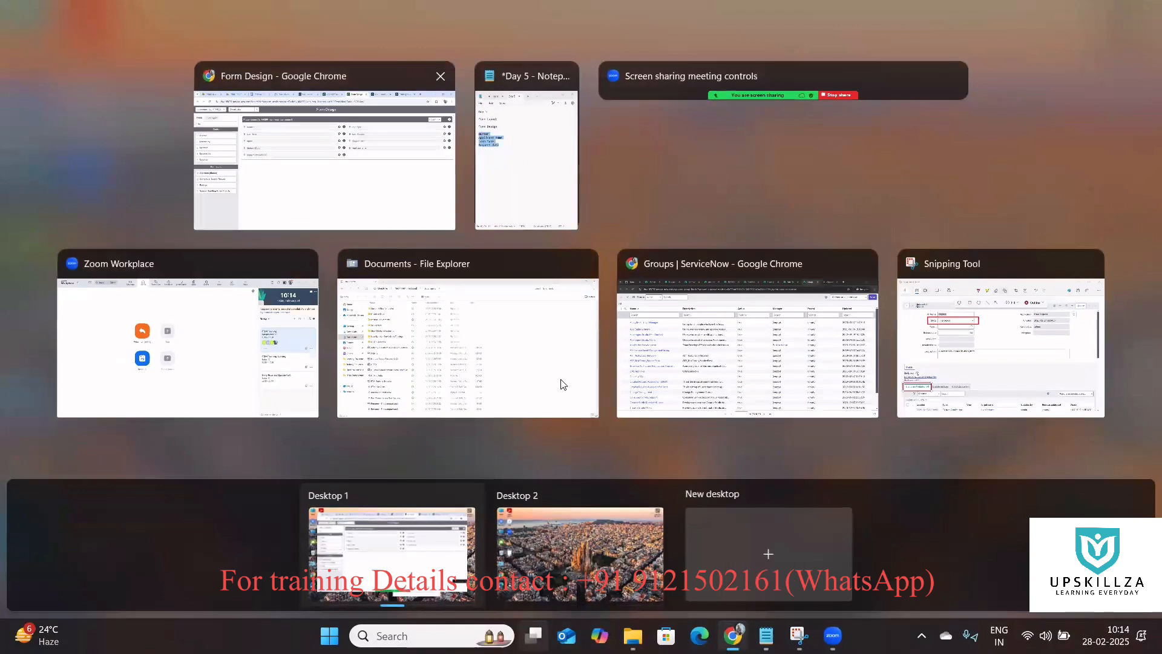
left_click(788, 633)
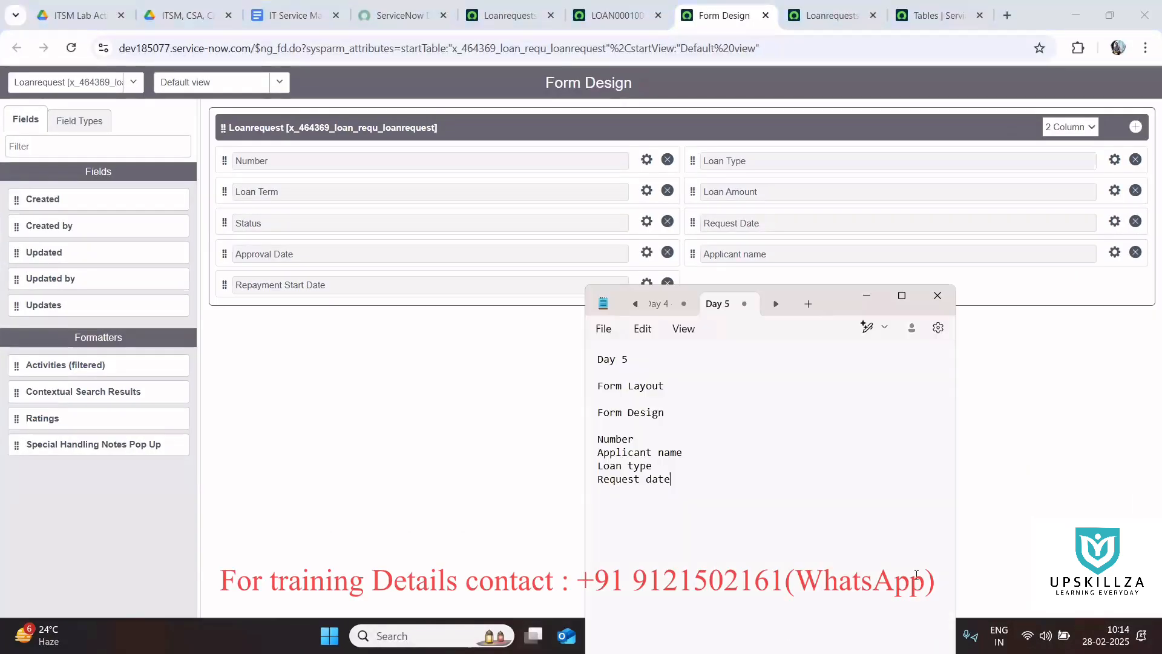
left_click(901, 296)
left_click(1107, 12)
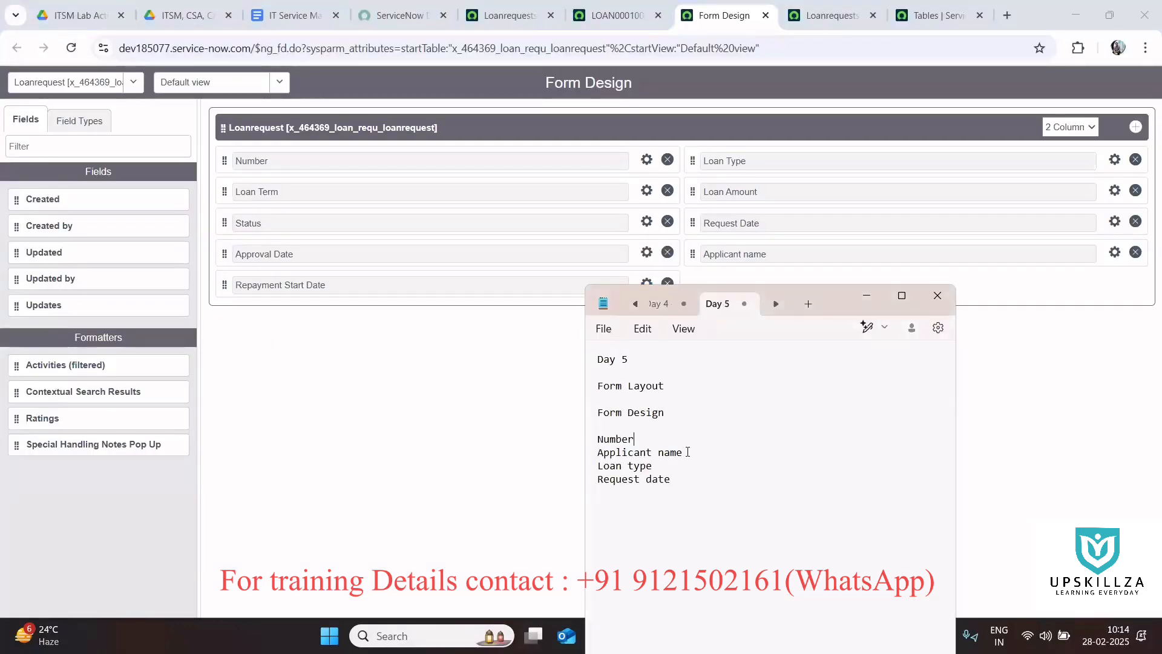
left_click_drag(688, 452, 603, 446)
left_click_drag(681, 473, 600, 427)
left_click(558, 483)
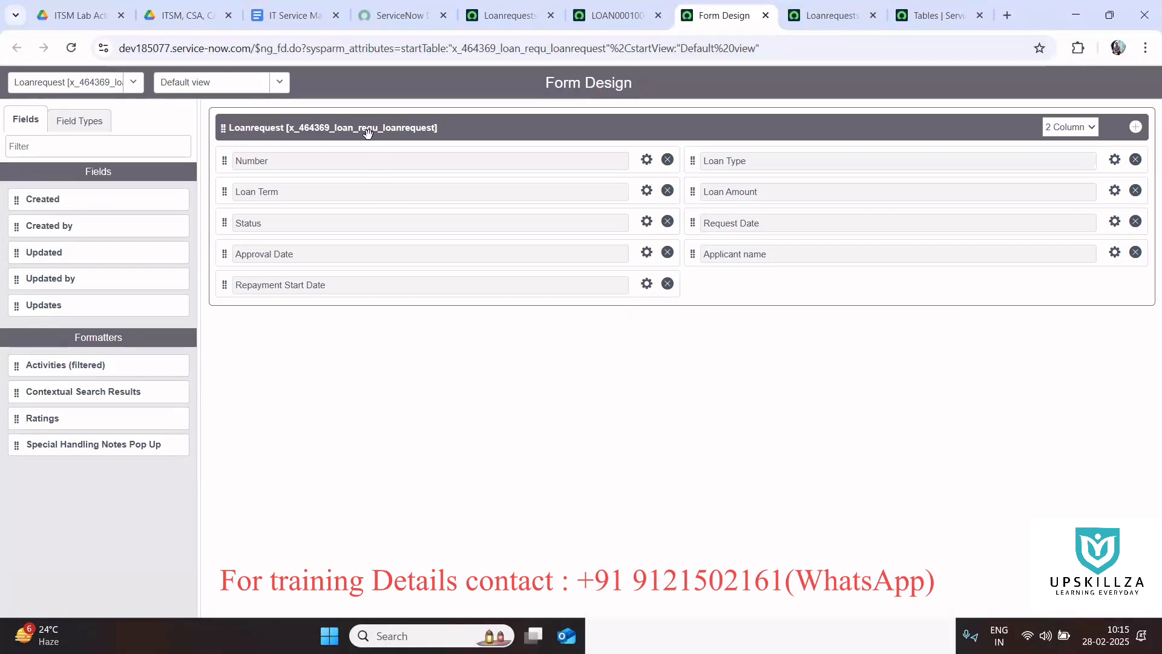
Step: Arrange Applicant name, Loan Type and Request Date below Number in the first column, and move Loan Term to the top of the second column
left_click(351, 160)
left_click_drag(695, 253, 225, 190)
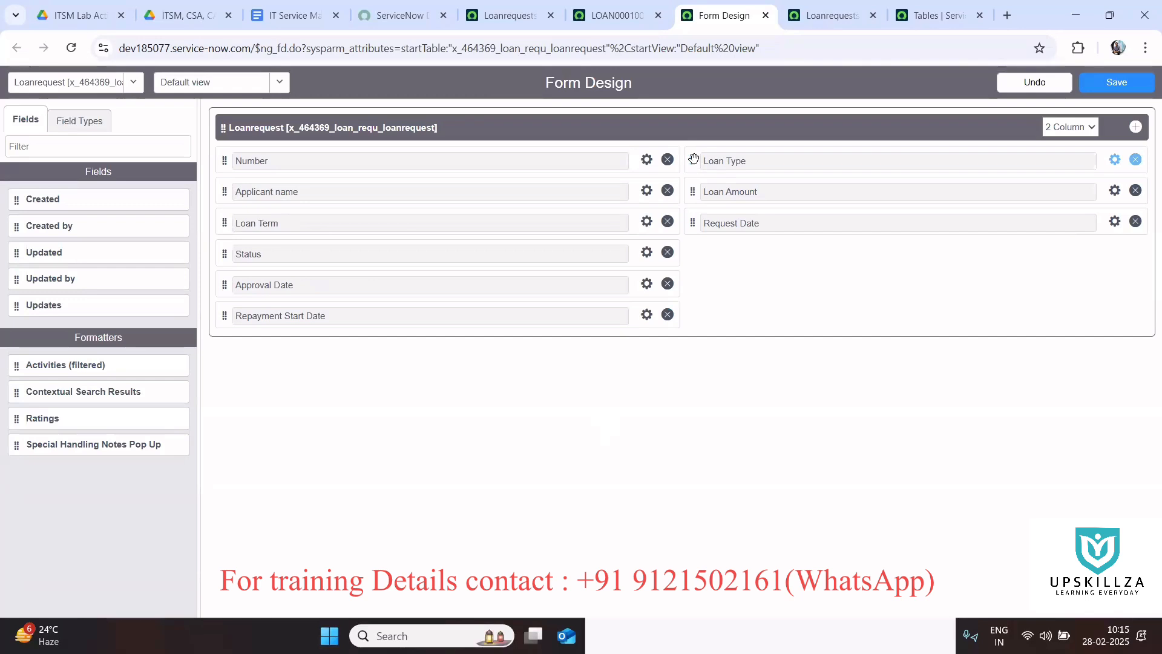
left_click_drag(693, 159, 209, 221)
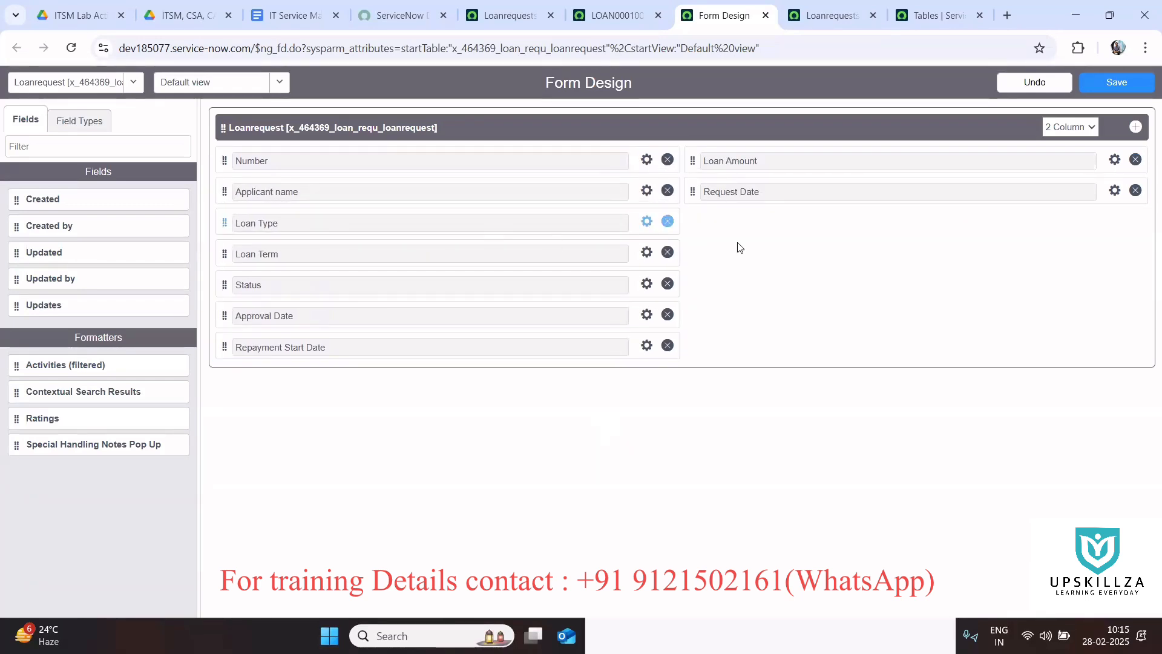
left_click_drag(692, 194, 683, 153)
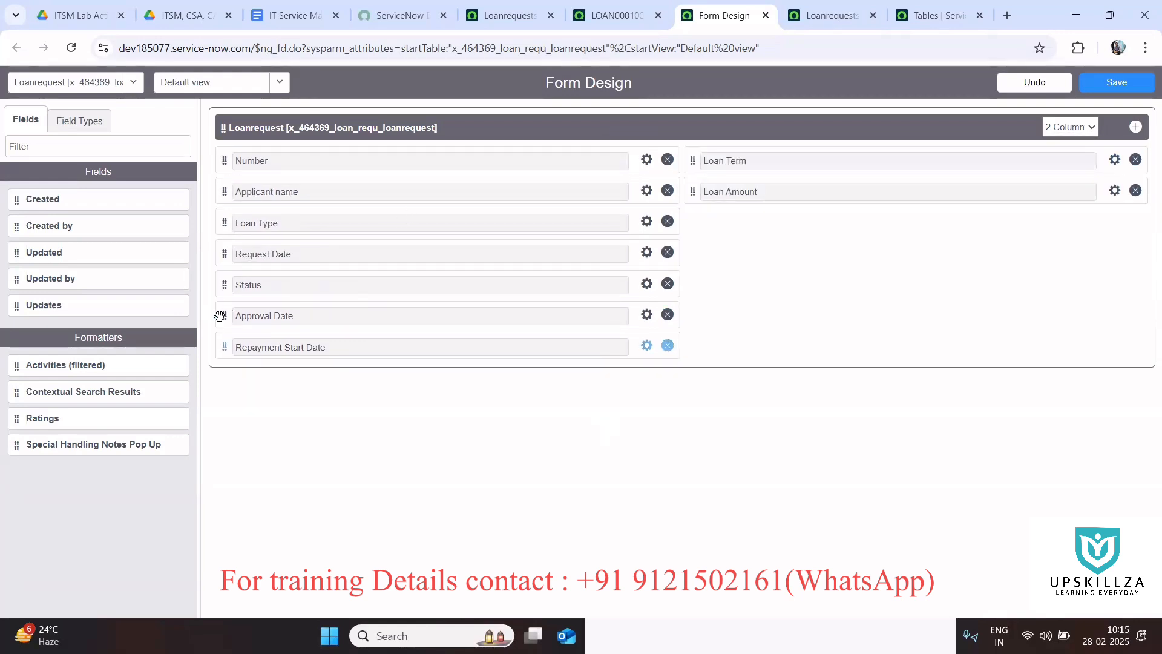
Step: Move Approval Date above Loan Term and Repayment Start Date below Loan Amount in the second column, and save the form design
left_click_drag(224, 315, 692, 161)
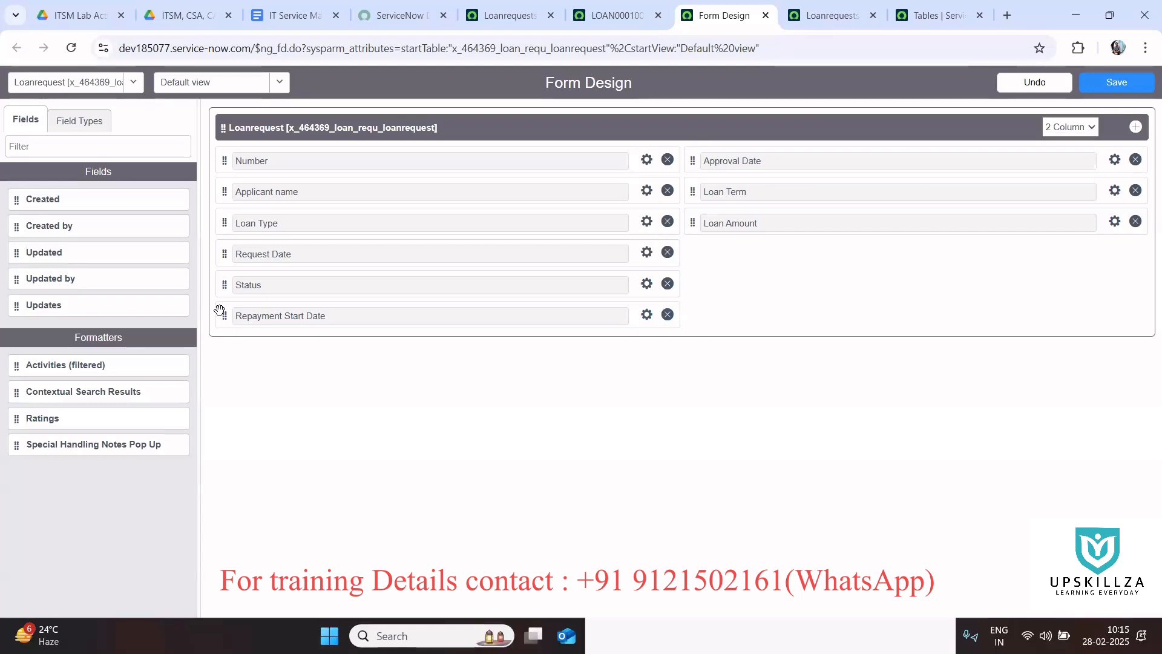
left_click_drag(224, 316, 720, 253)
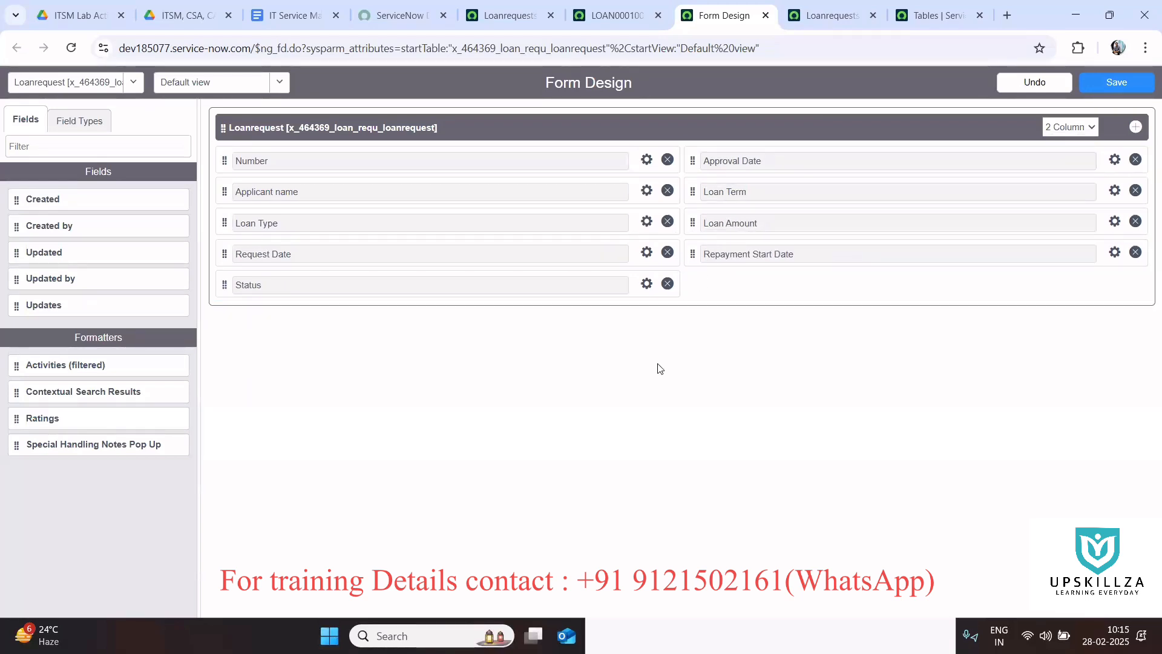
left_click(1126, 81)
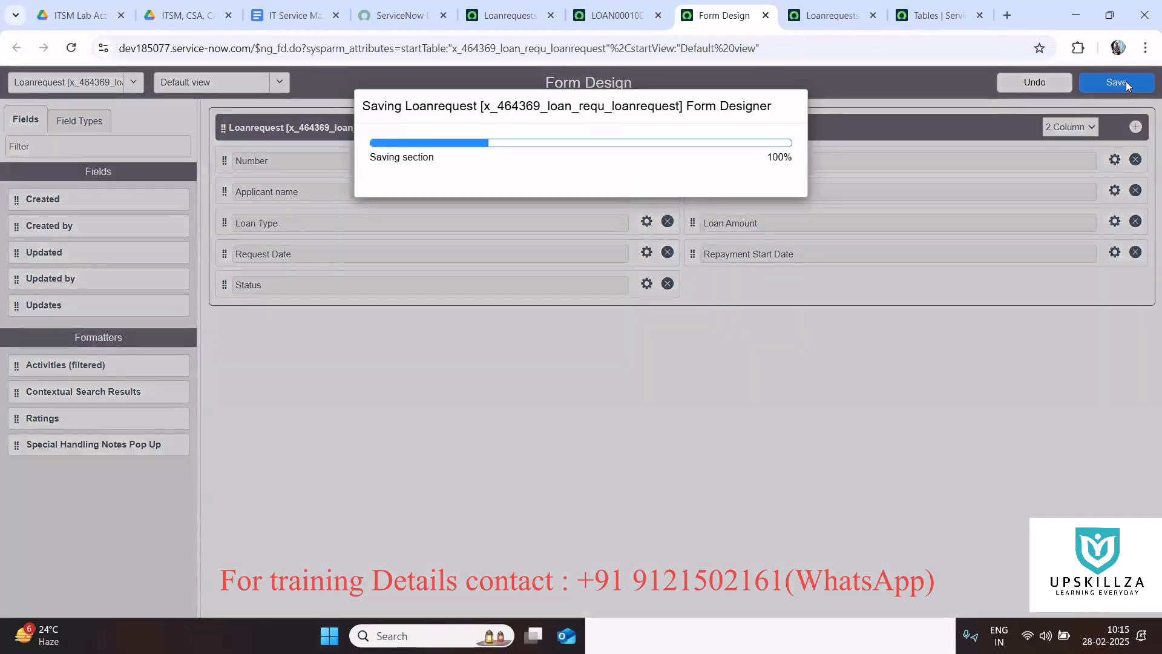
left_click(744, 368)
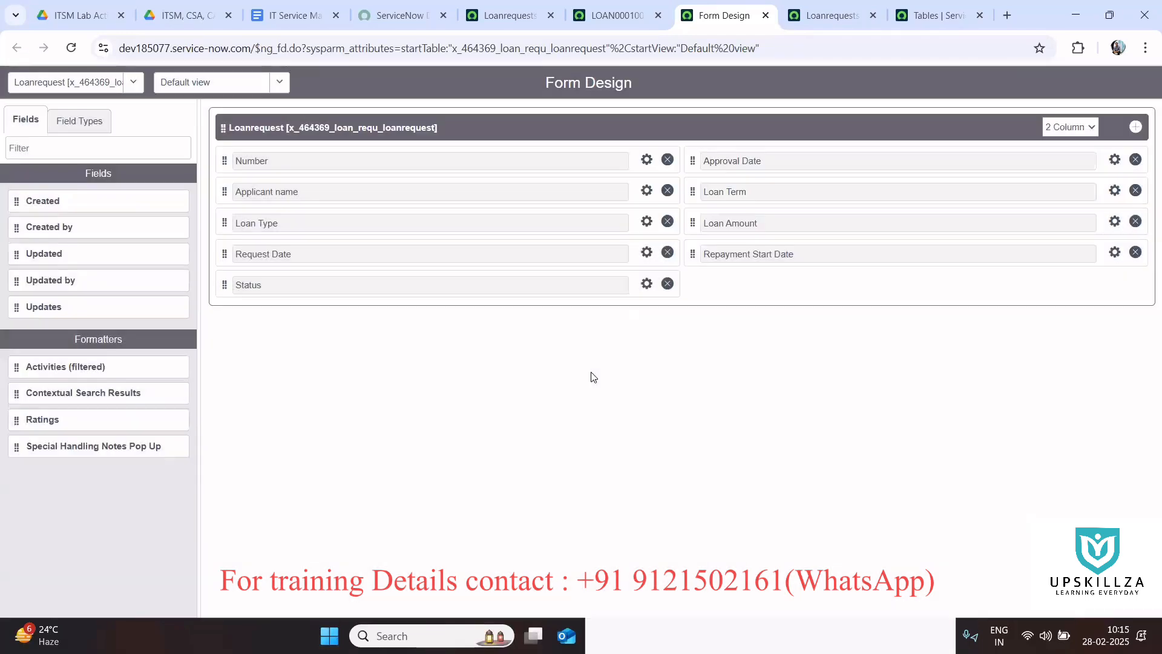
Step: Return to the loan record, reload it to check the new field arrangement, and examine the table name in its URL
left_click(614, 15)
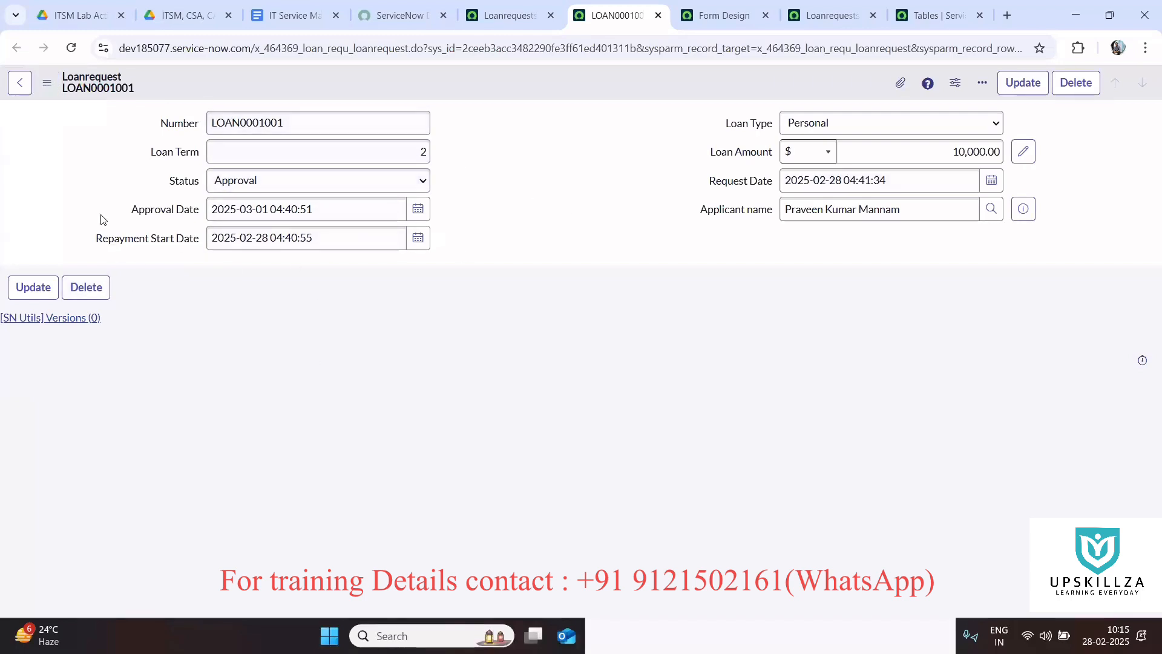
left_click(74, 50)
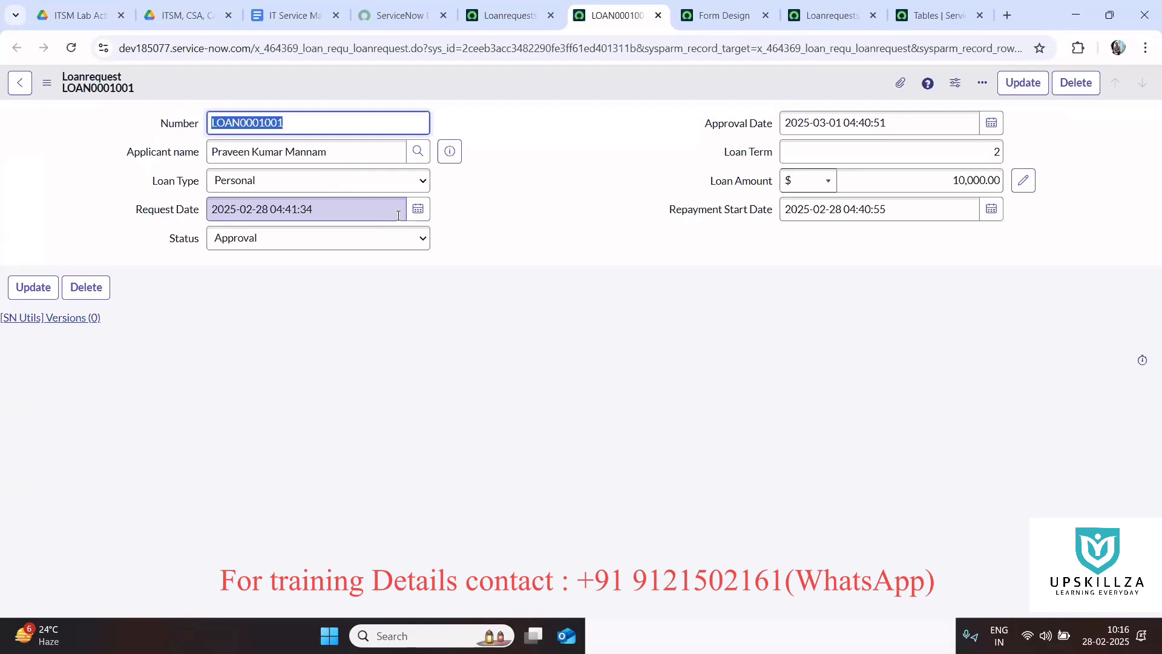
double_click(370, 51)
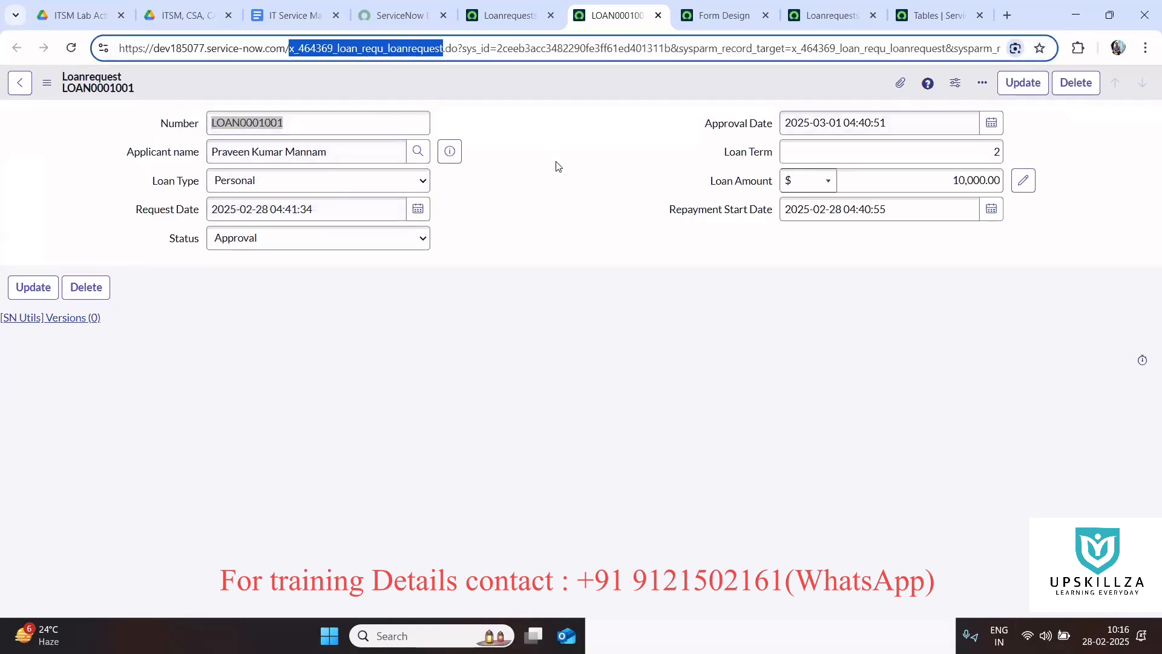
left_click(517, 238)
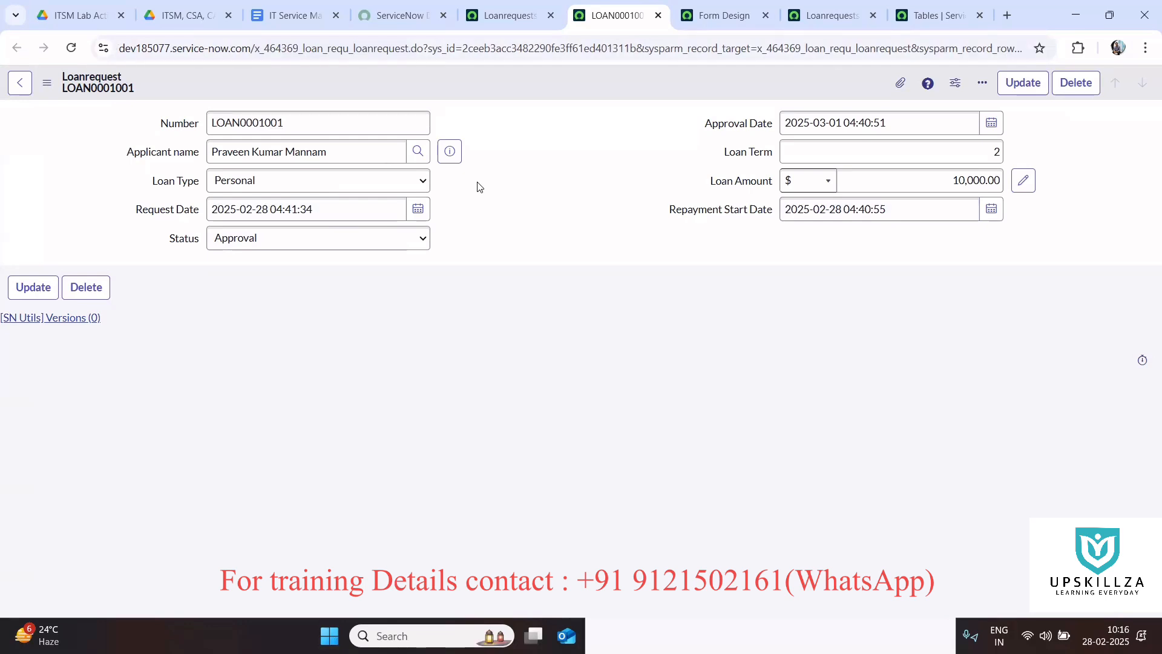
Step: Open Form Layout for the Loanrequest form from the loan record and decline the offer to use Form Builder
left_click(49, 85)
mouse_move(119, 175)
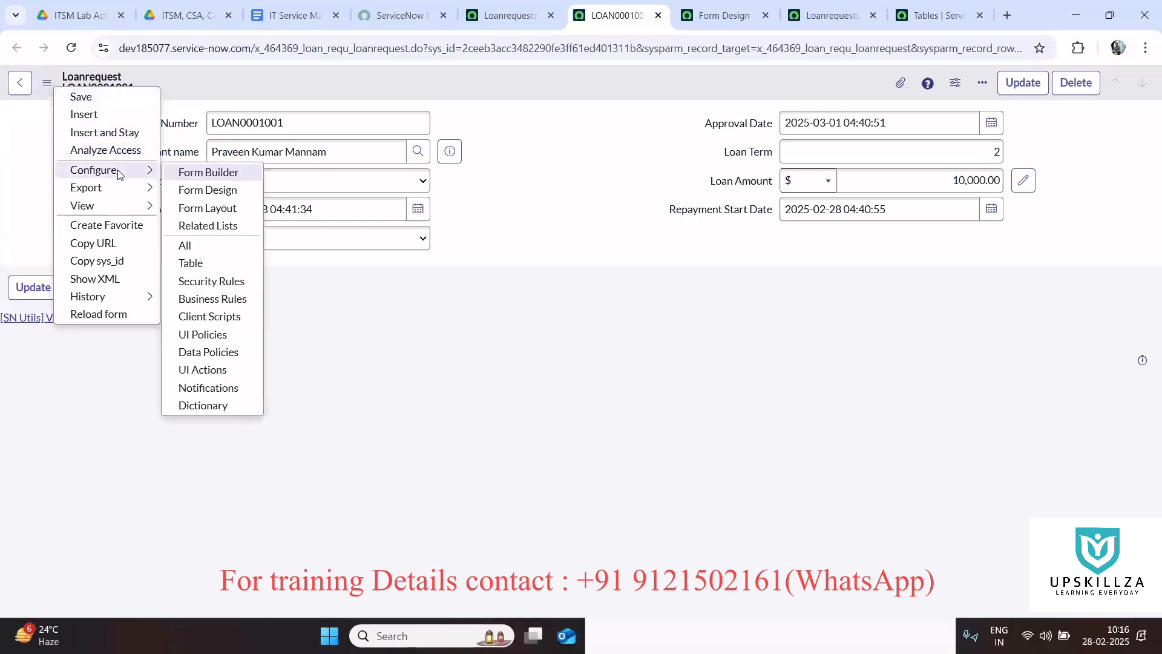
left_click(202, 209)
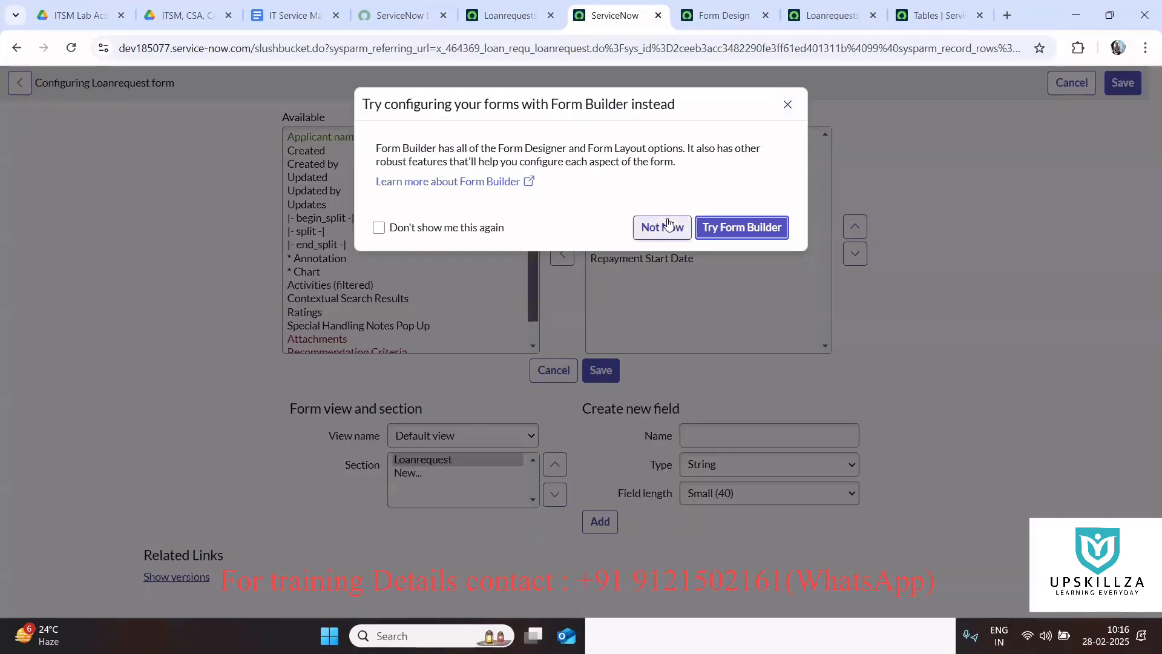
left_click(665, 227)
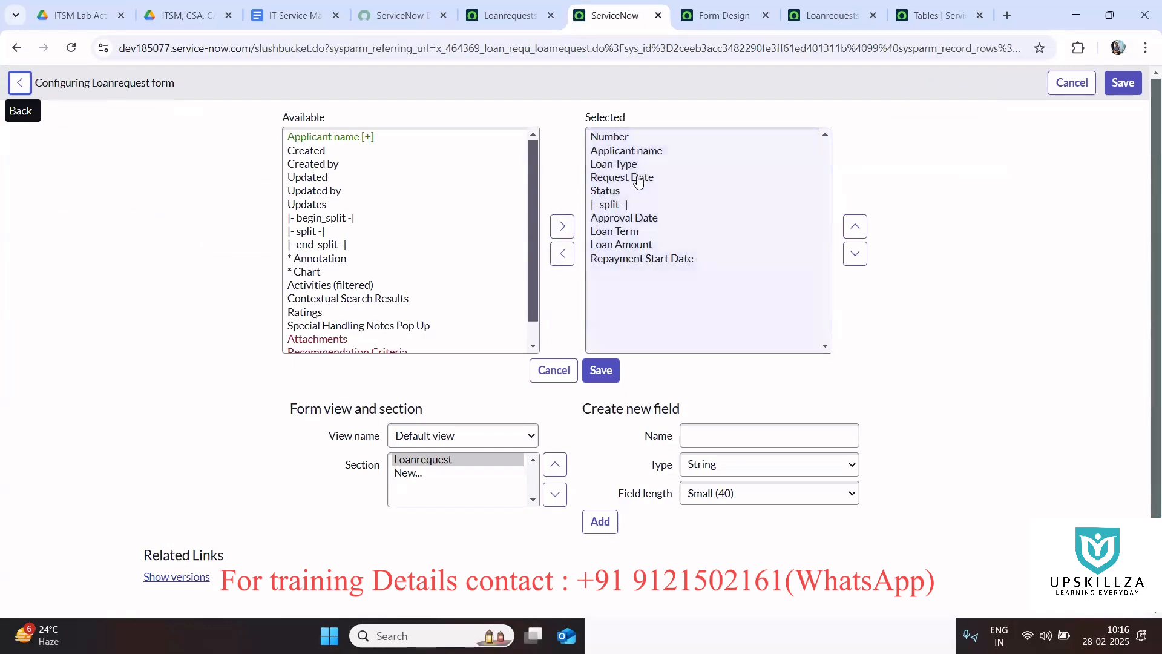
Step: Move Loan Term above the split so it follows Status in the selected fields, and save the form layout
left_click(636, 231)
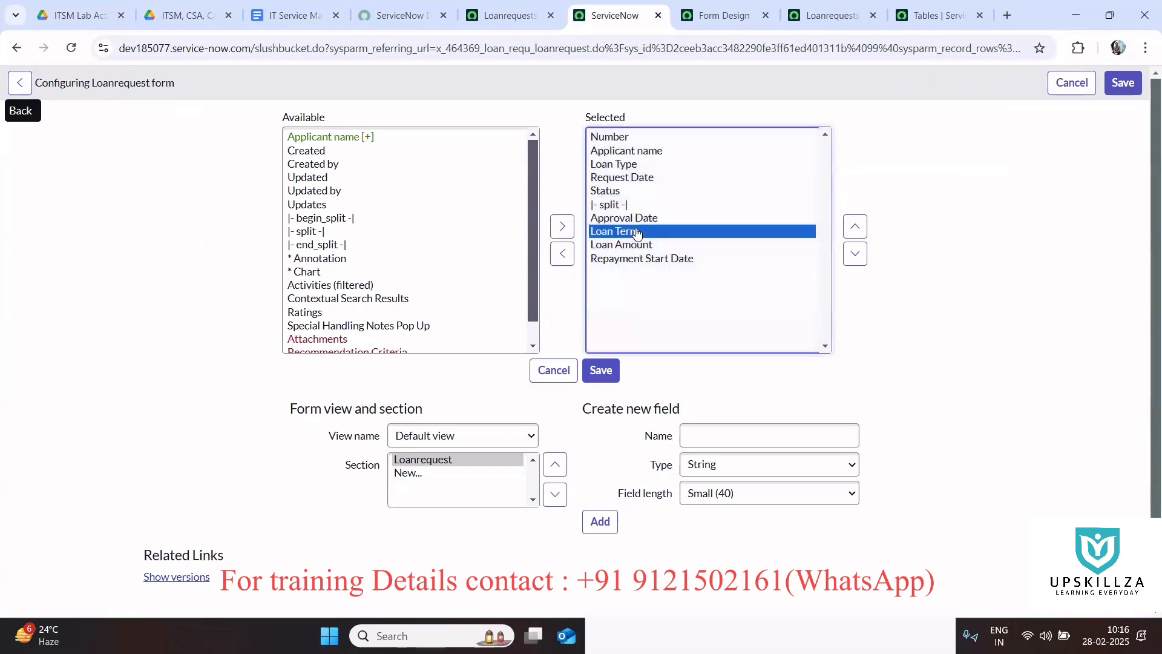
left_click(854, 225)
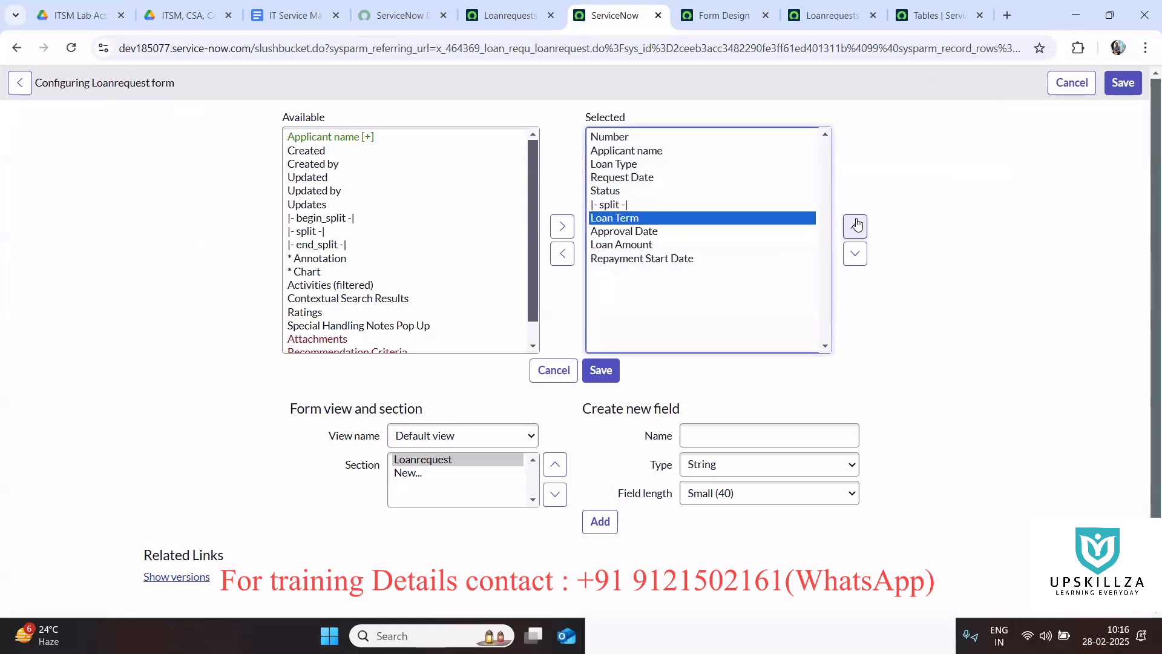
left_click(856, 225)
left_click(632, 218)
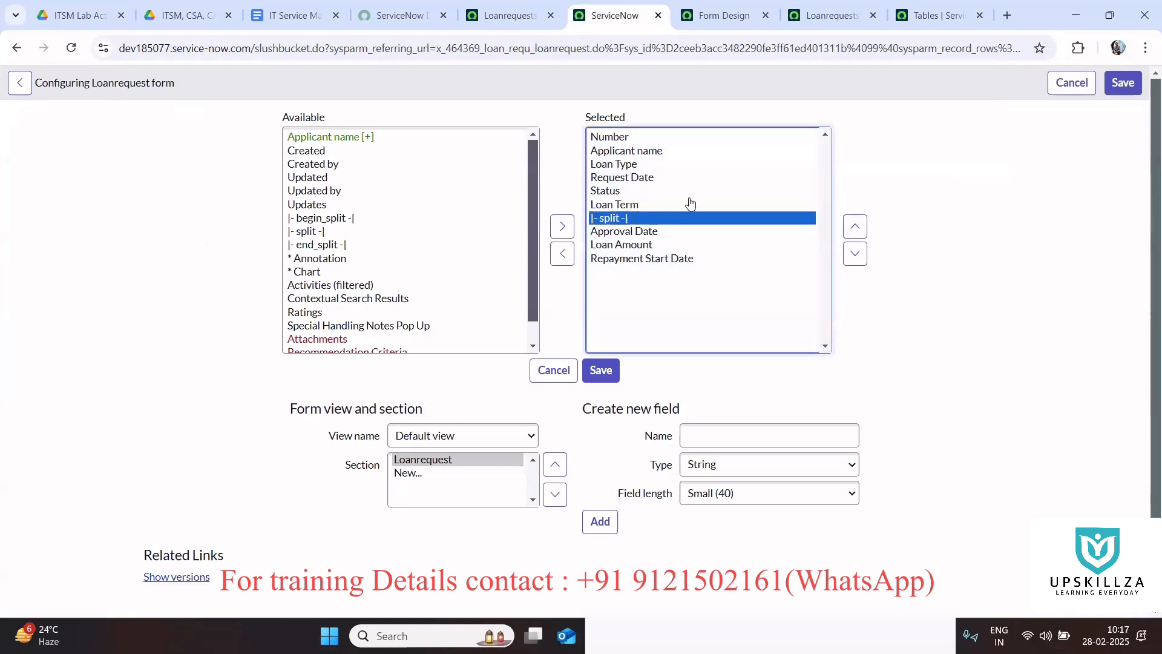
left_click(632, 206)
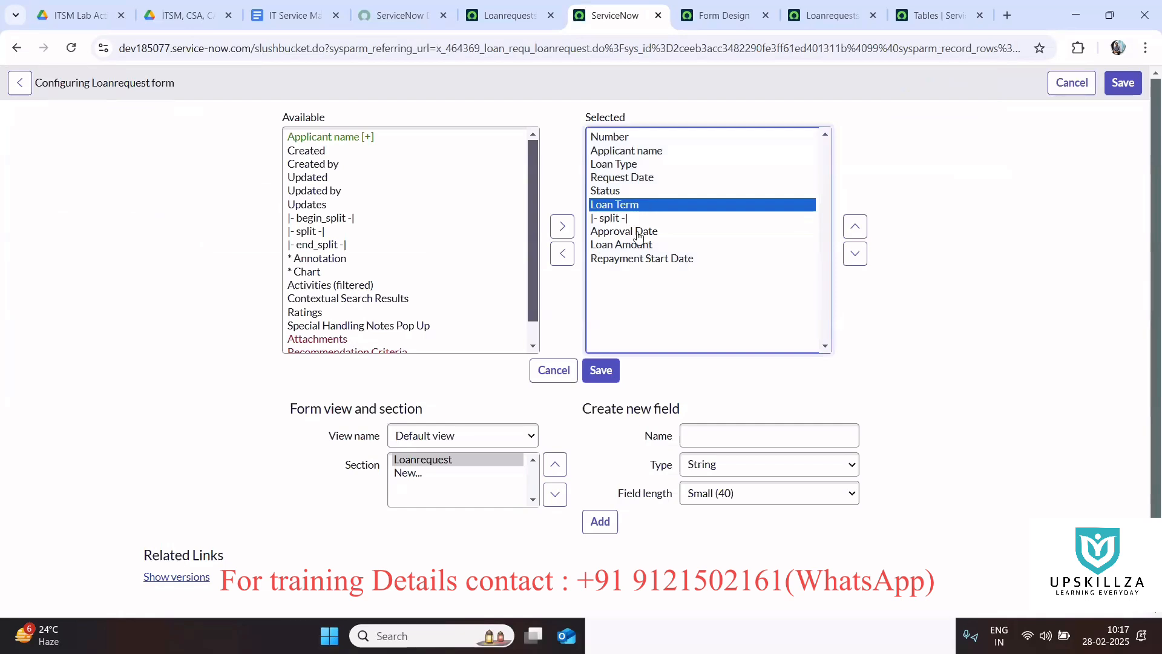
left_click(602, 370)
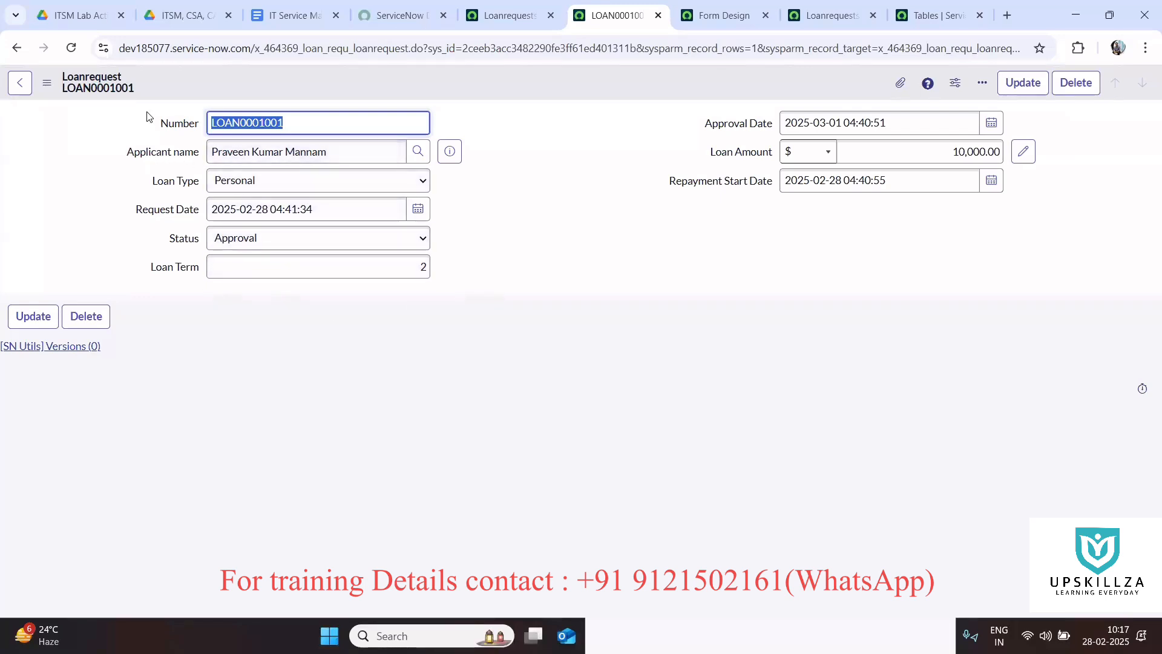
Step: Highlight the fields of the first and second columns on the loan record to examine how the split divides the form
left_click_drag(148, 117, 437, 281)
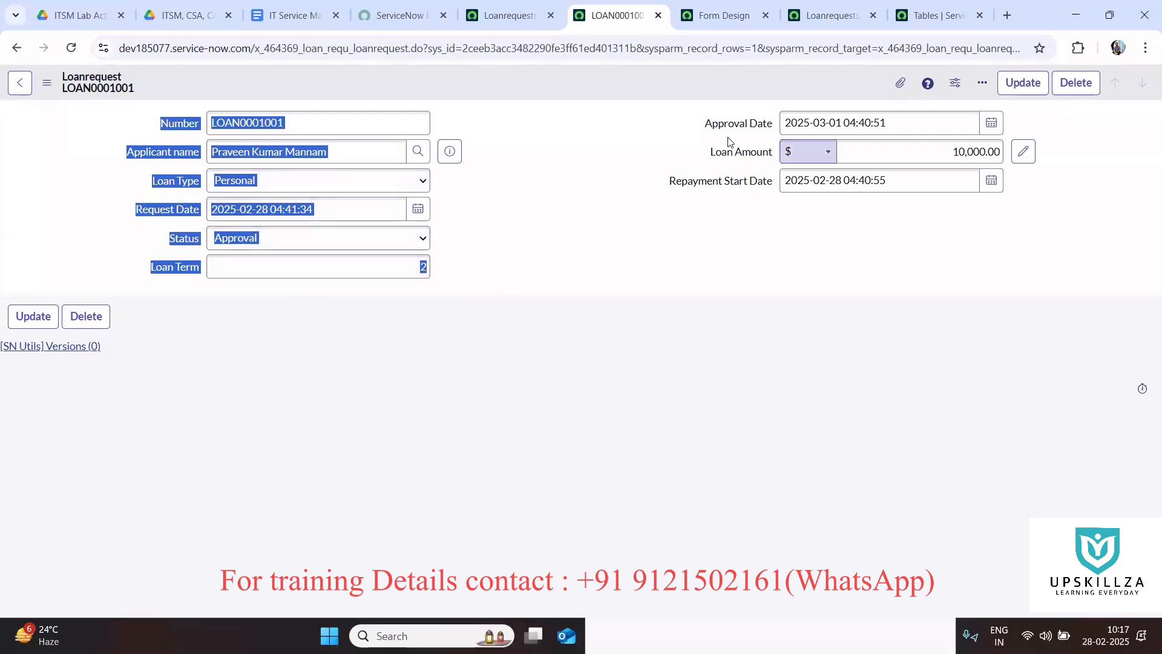
left_click(702, 123)
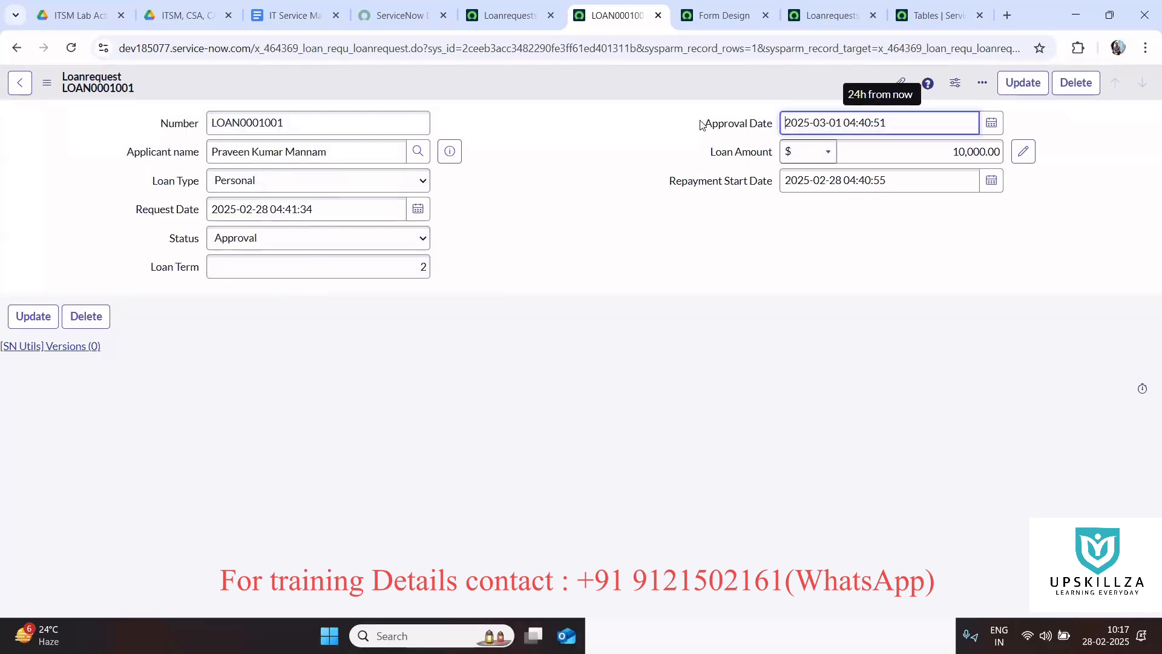
left_click_drag(700, 124, 917, 215)
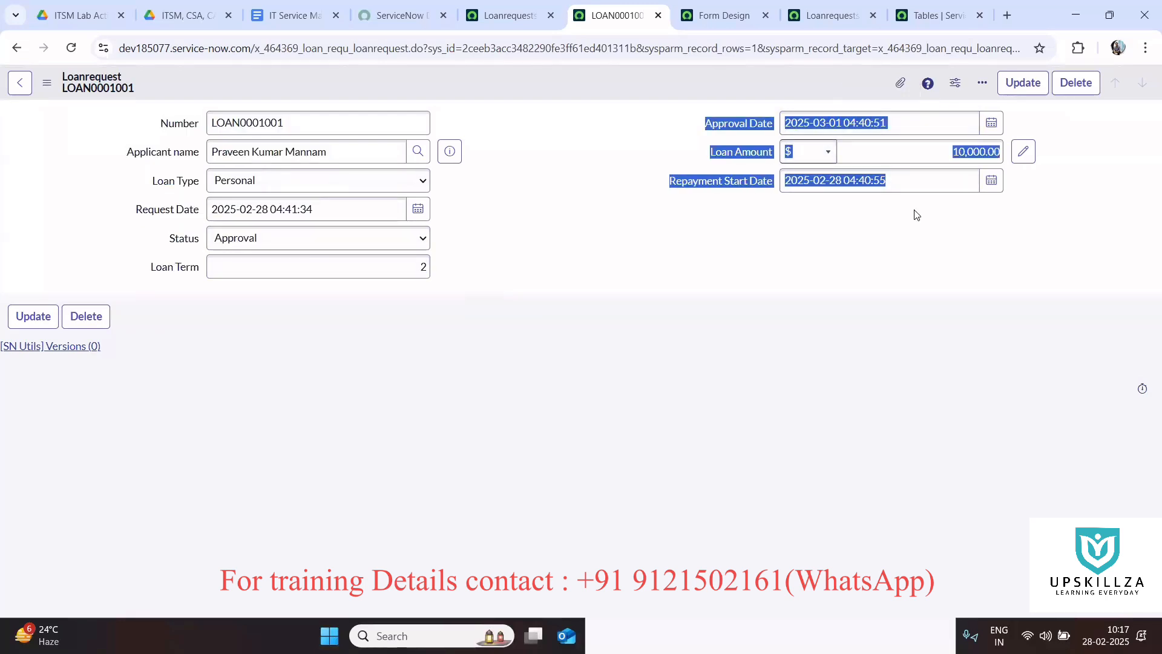
Step: Remove the |- split -| entry from the Loanrequest form's selected fields in Form Layout, and save
left_click(47, 83)
mouse_move(137, 170)
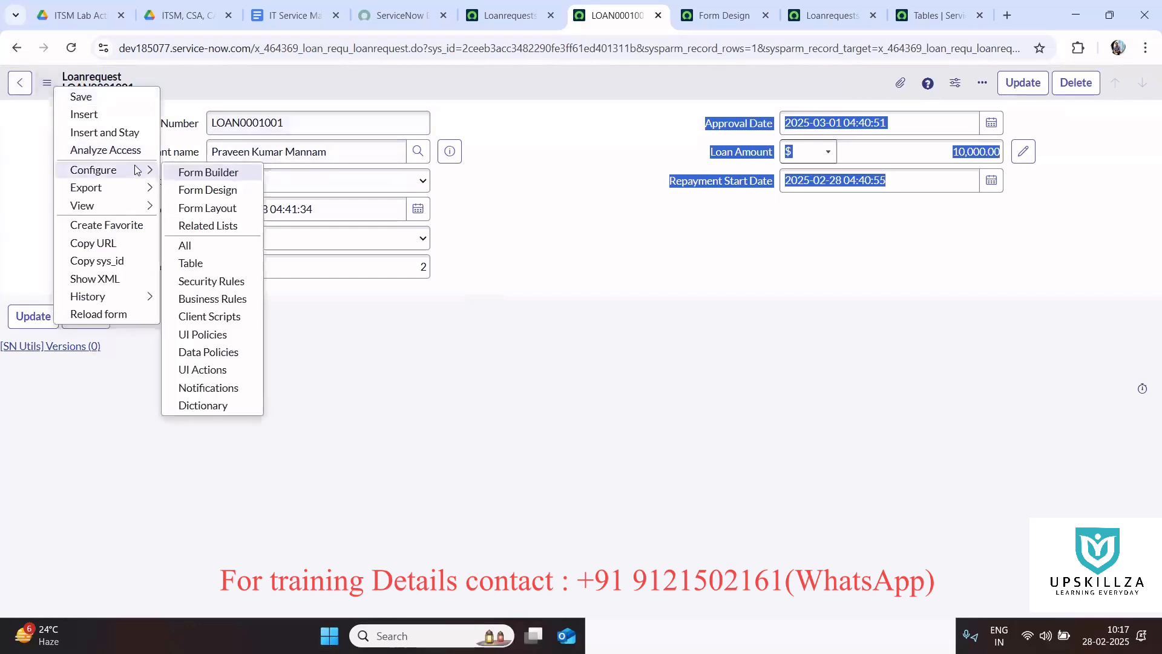
left_click(220, 209)
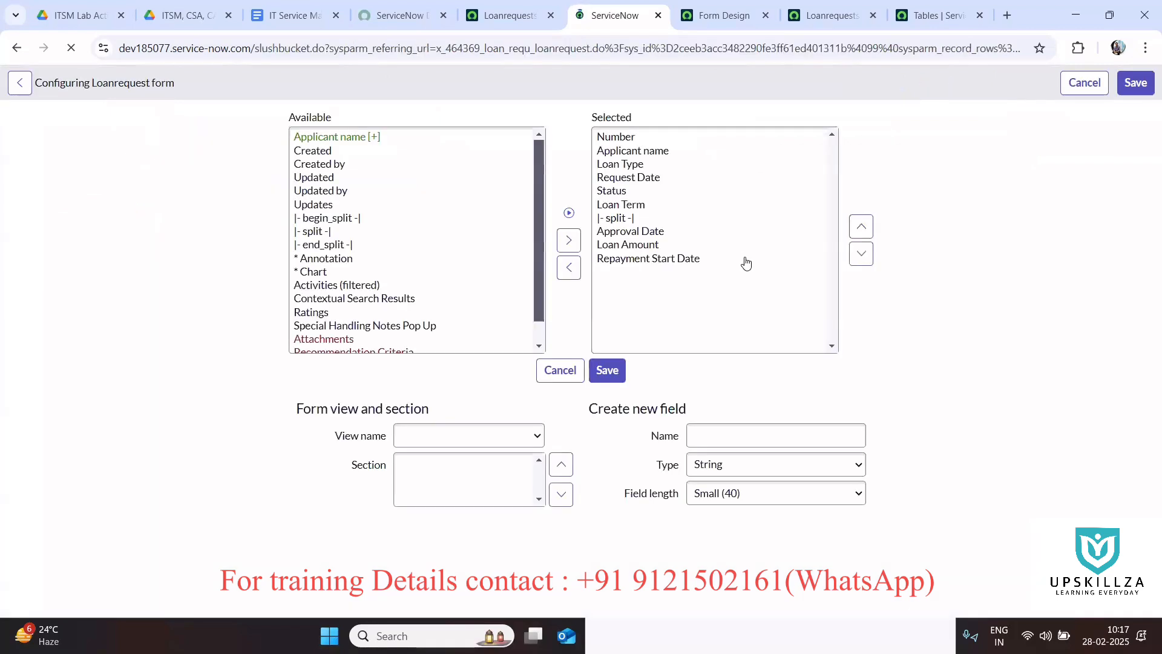
left_click(612, 217)
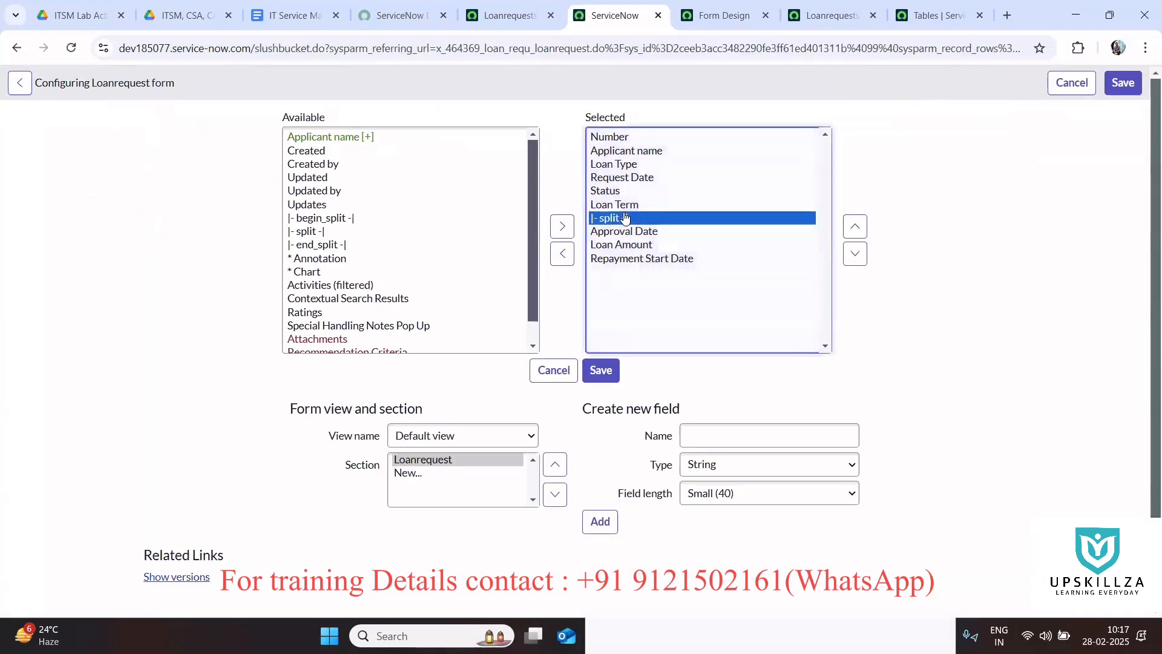
left_click(562, 253)
left_click(598, 374)
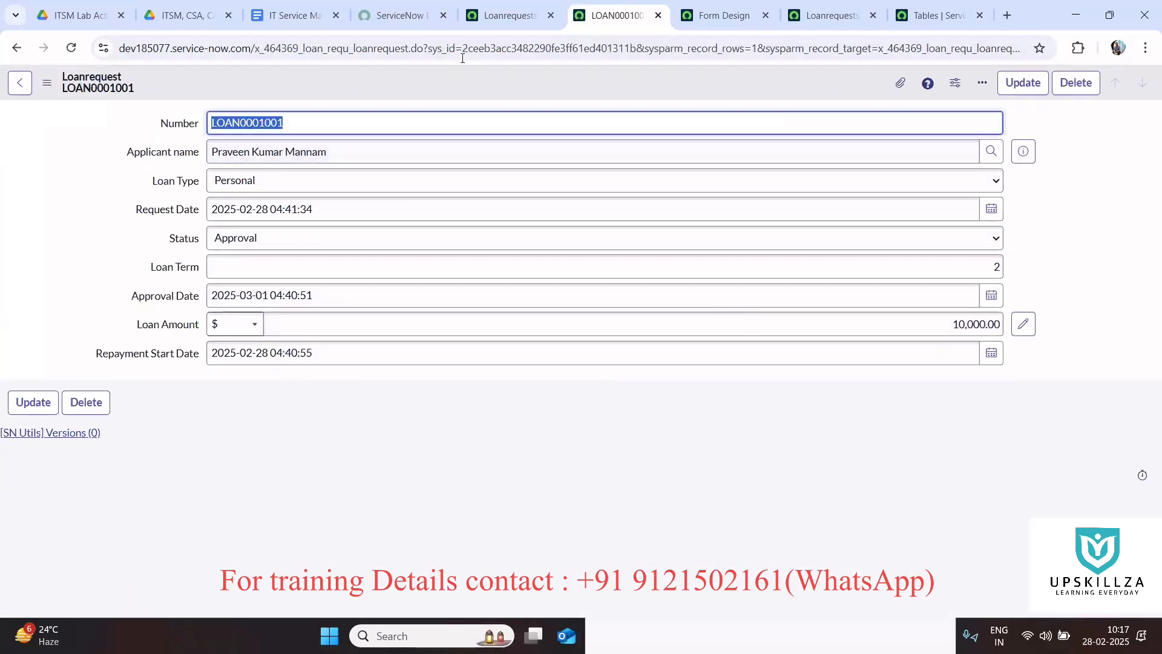
Step: Reopen Form Layout from the single-column loan record
left_click(47, 83)
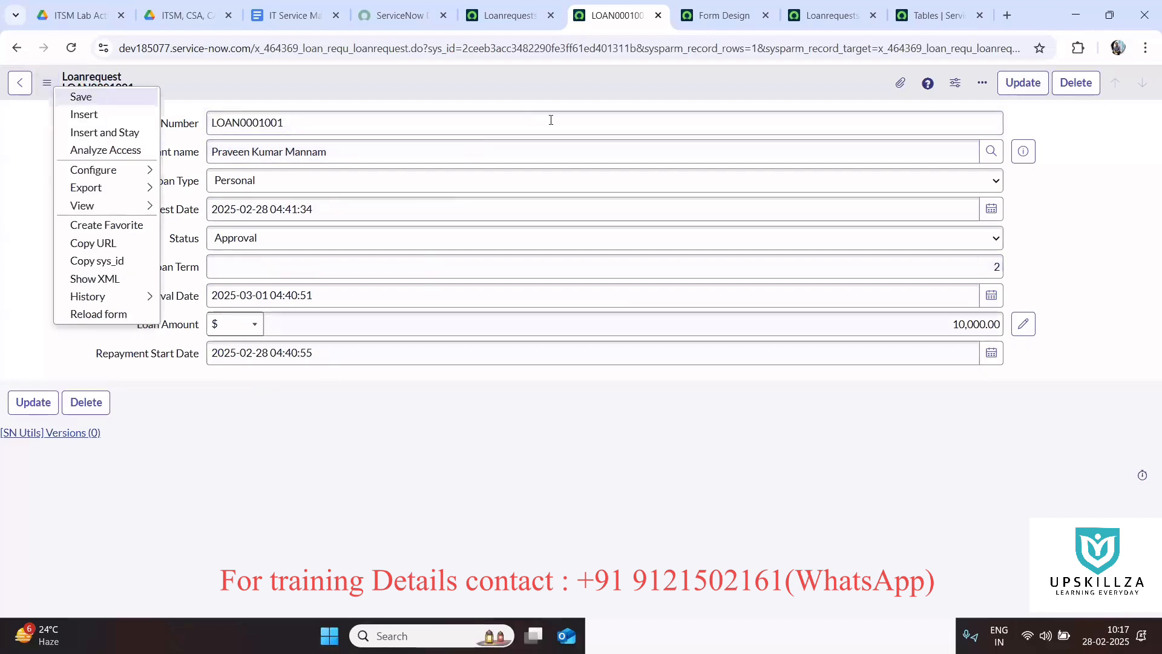
left_click(663, 86)
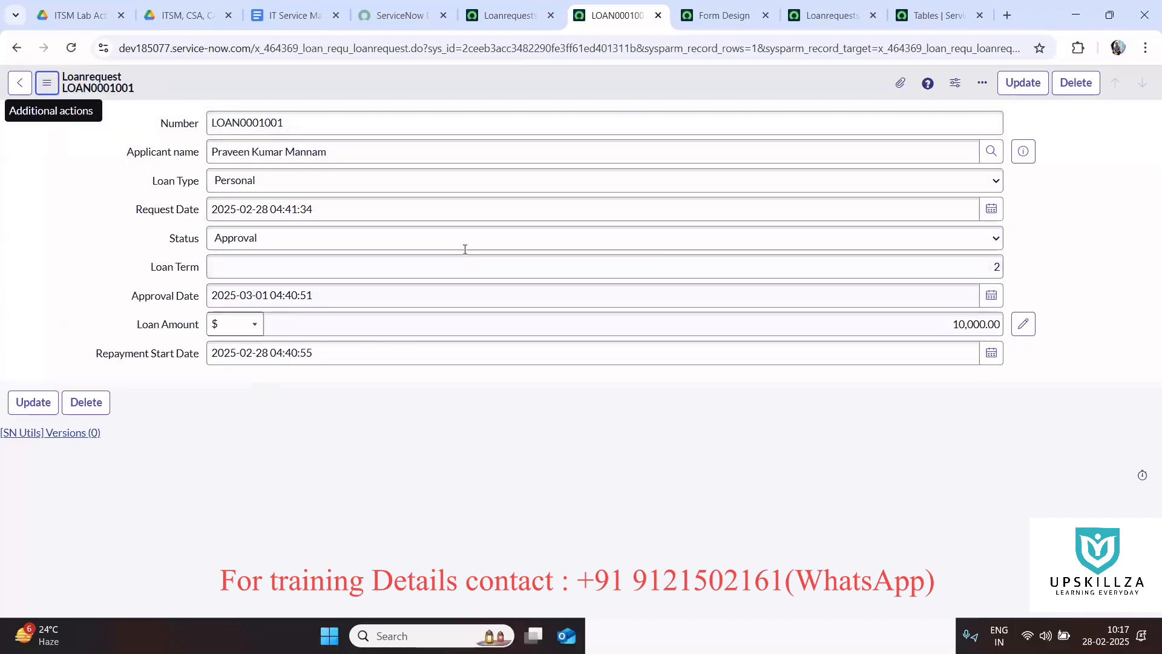
left_click(47, 83)
mouse_move(102, 171)
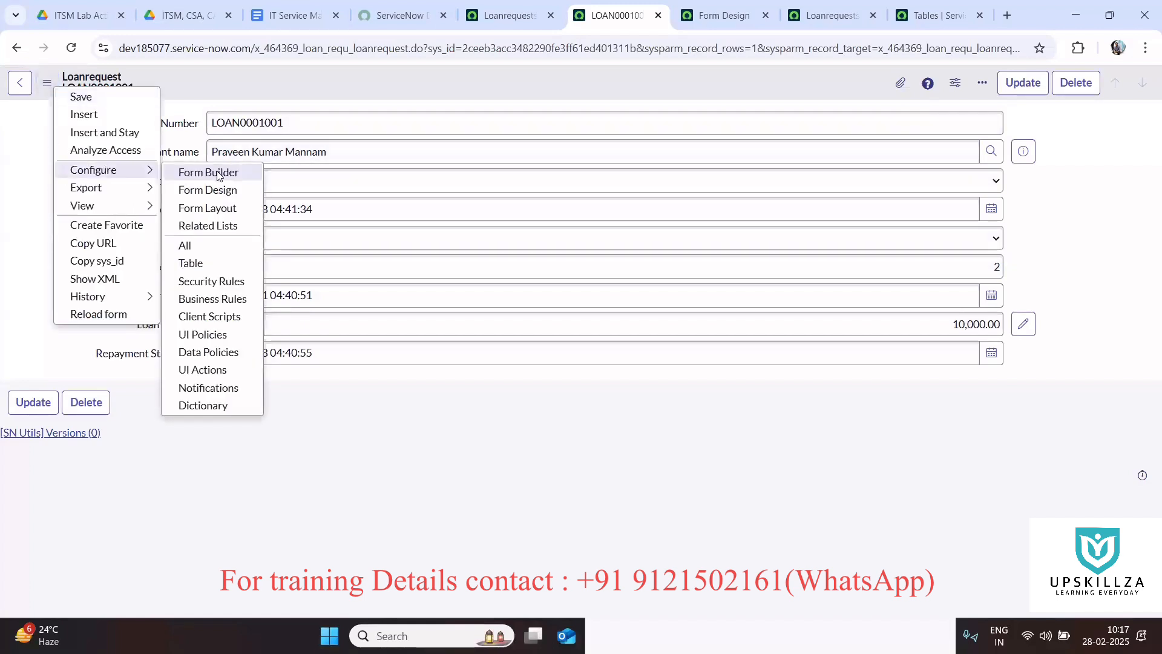
left_click(218, 209)
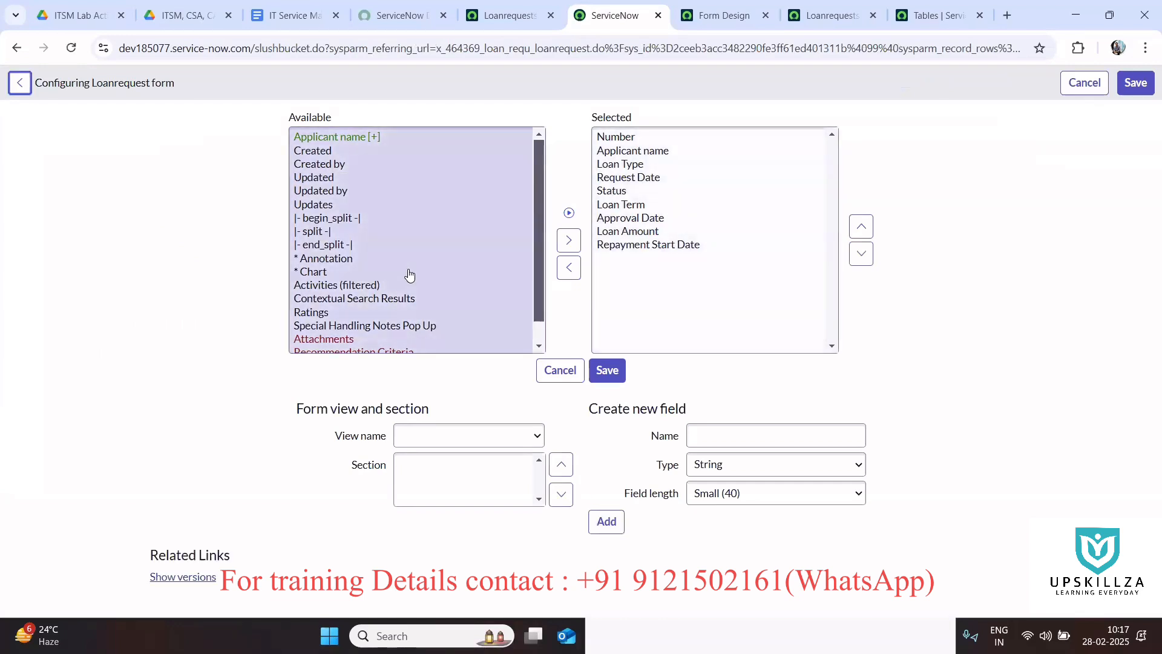
Step: Add a |- split -| entry to the selected fields, place it between Request Date and Status, and save the form layout
left_click(397, 233)
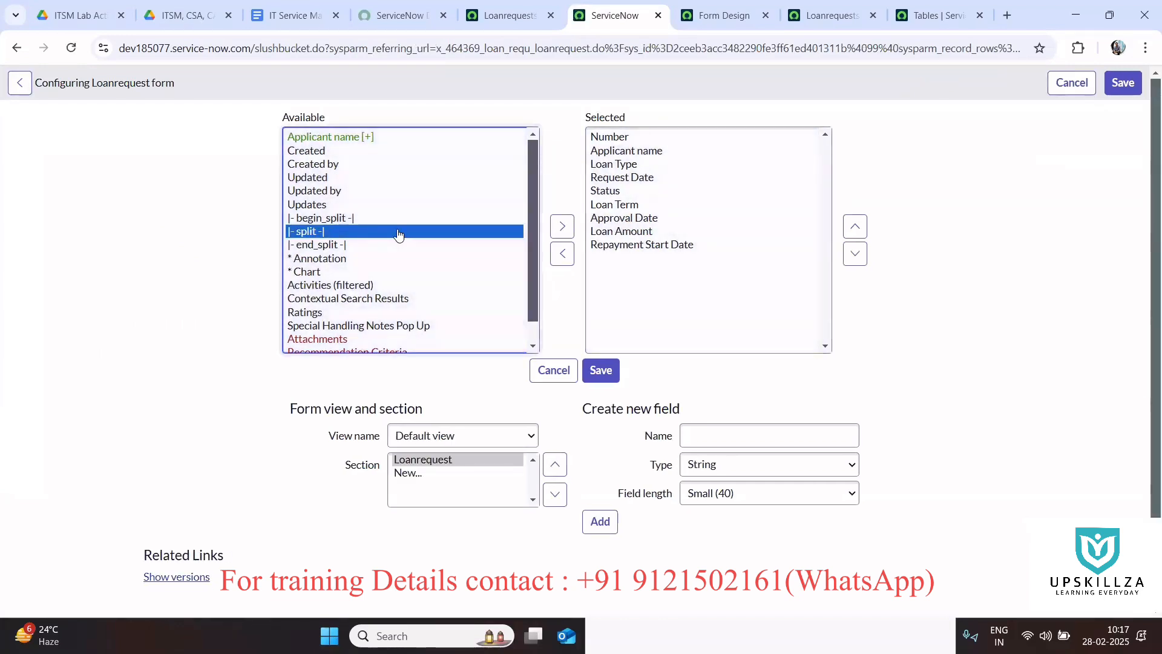
left_click(563, 226)
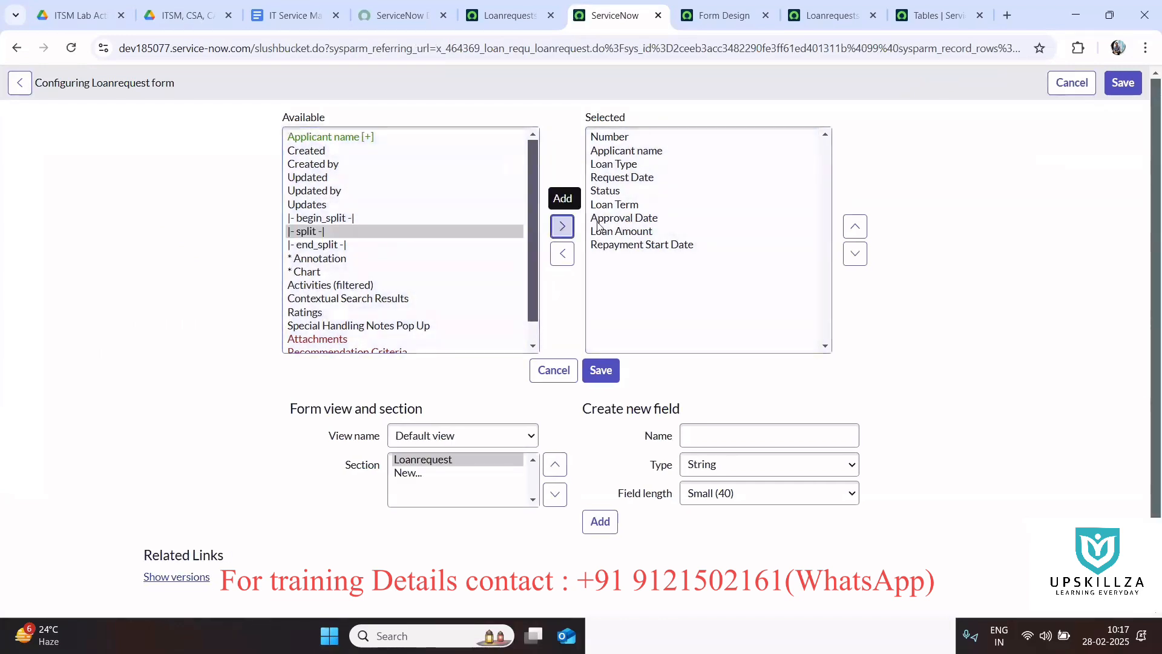
left_click(853, 226)
left_click(854, 226)
left_click(851, 228)
left_click(853, 227)
left_click(853, 226)
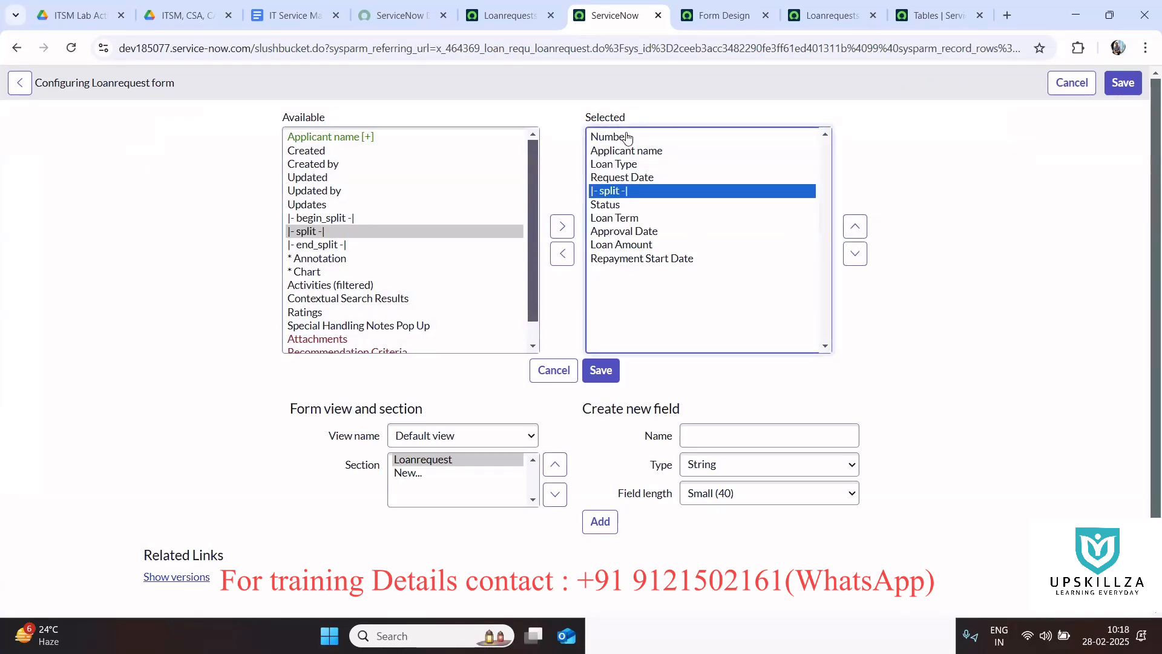
left_click_drag(627, 138, 625, 259)
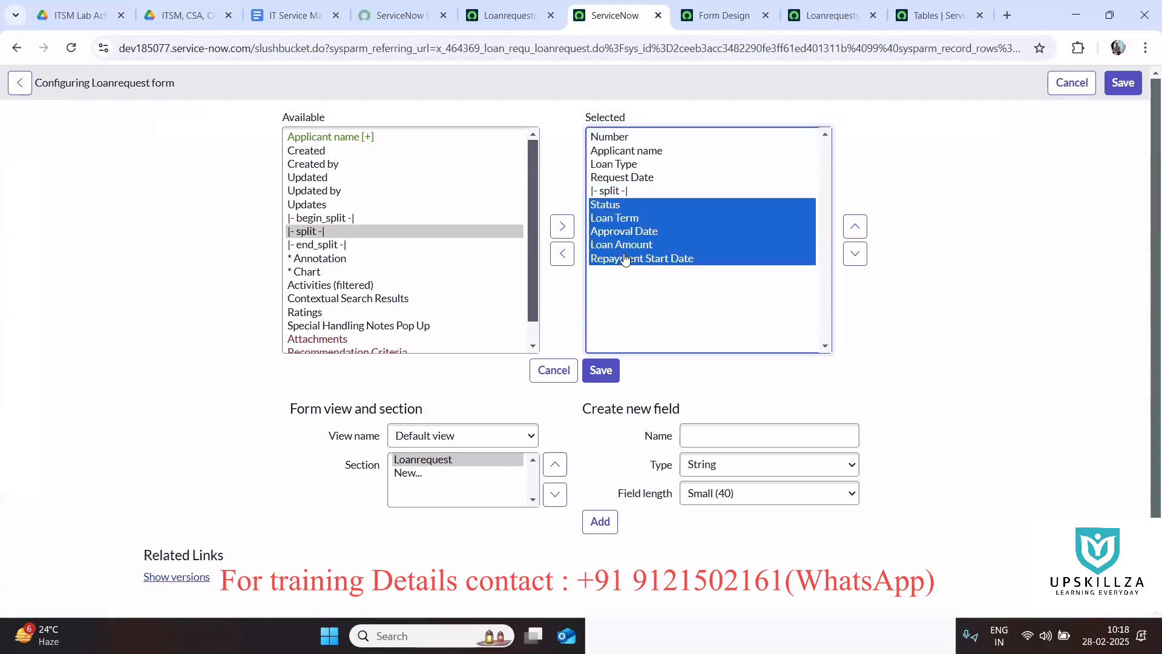
left_click(604, 372)
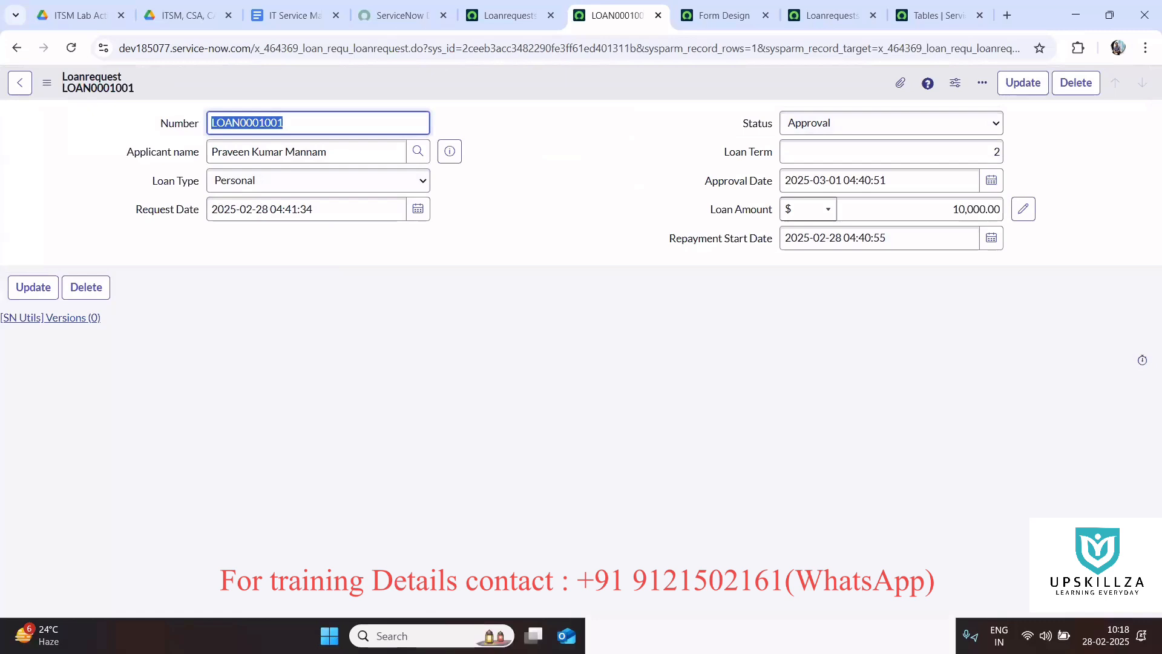
Step: Switch to Notepad, add the line "Design forms" below the field list in the Day 5 notes, and return to the loan record
key("alt+Tab")
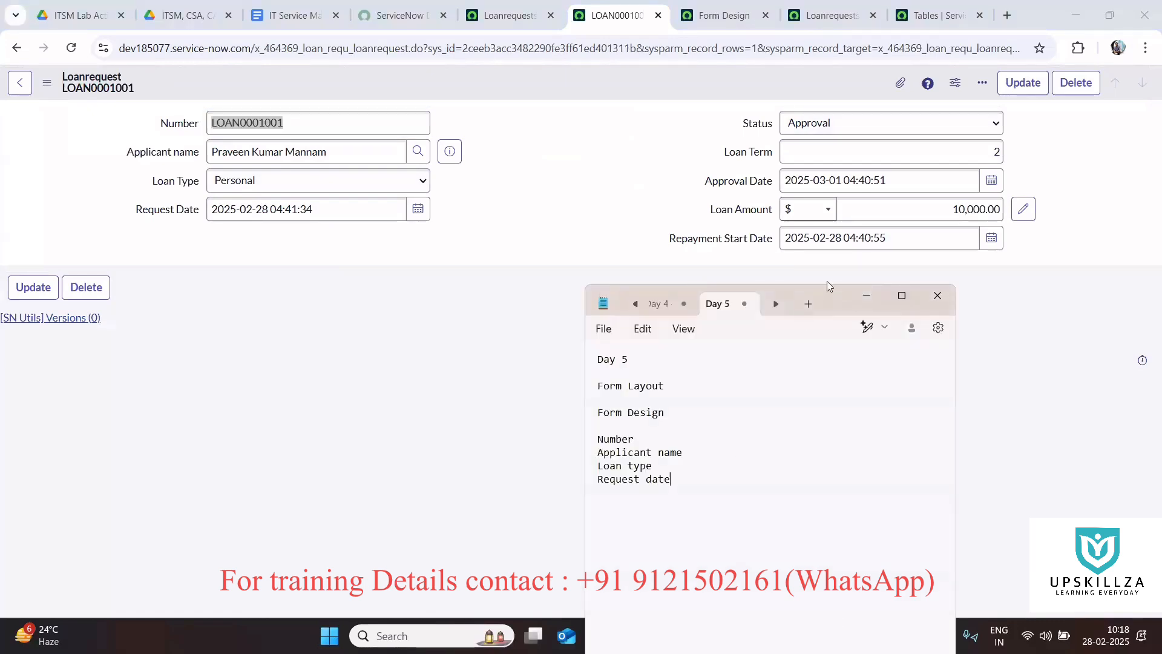
left_click_drag(771, 290, 814, 134)
key("Return")
key("Return")
key("Return")
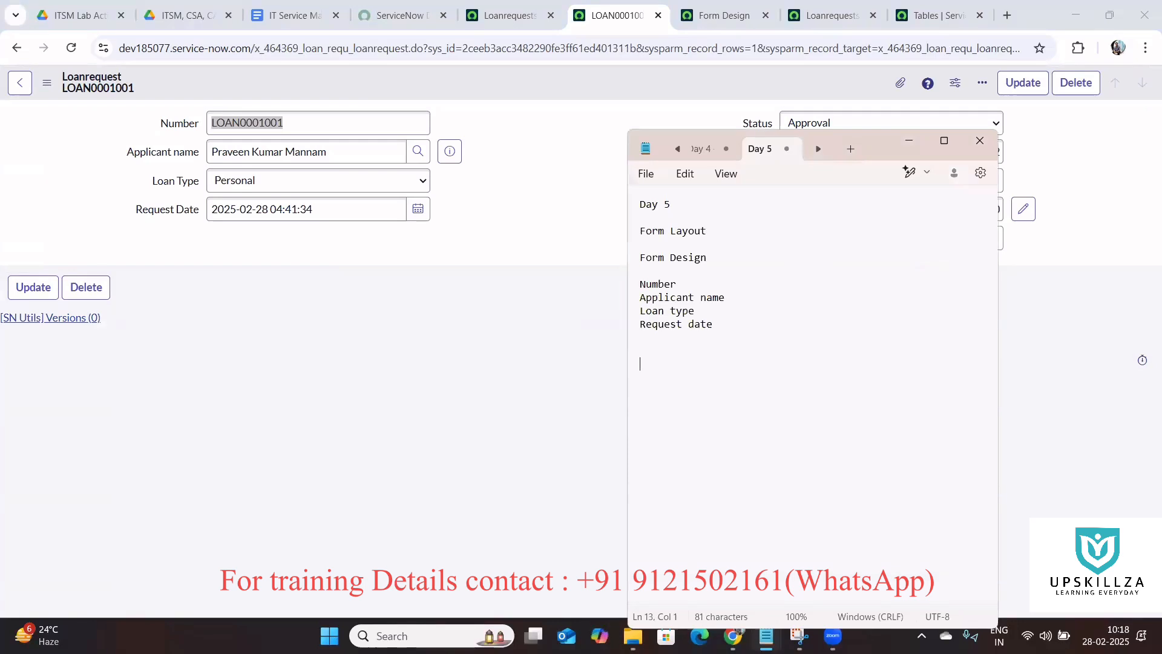
type("Design forms")
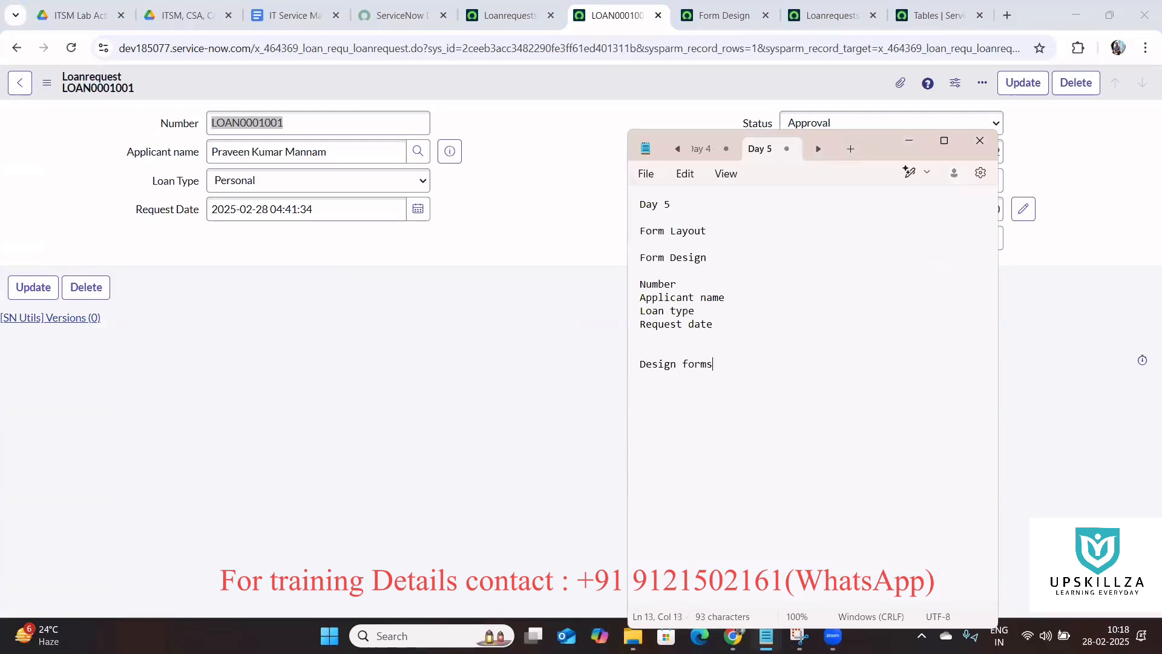
left_click(513, 194)
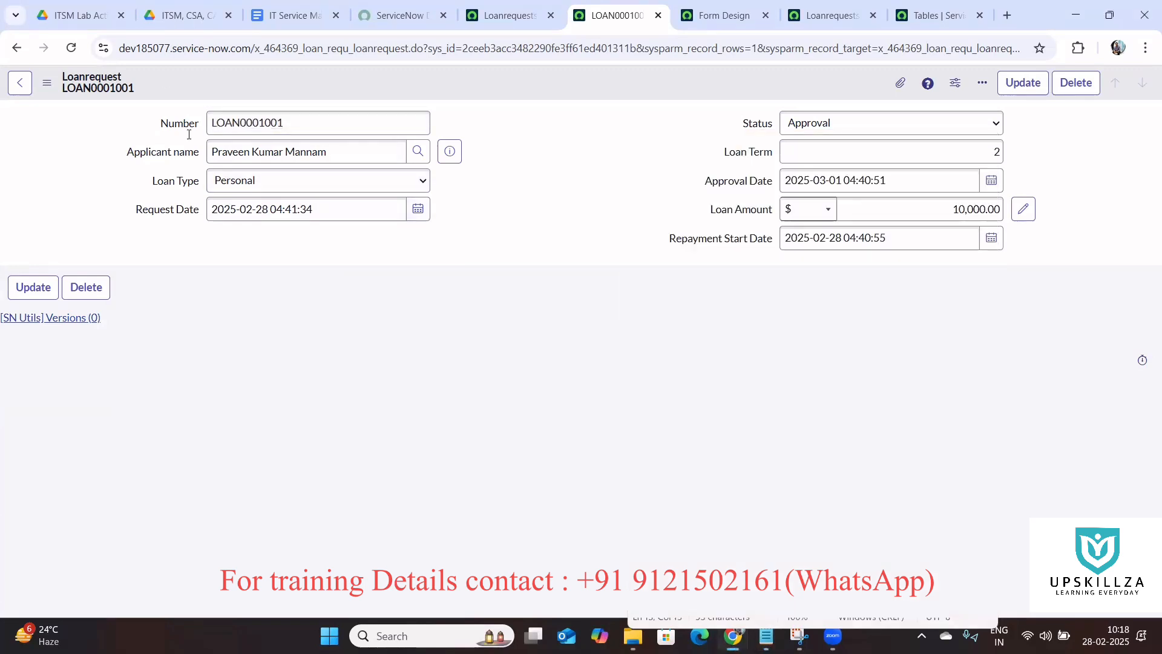
Step: Revisit the Loanrequest Form Layout to review its selected fields and split, and return to the loan record
left_click(14, 48)
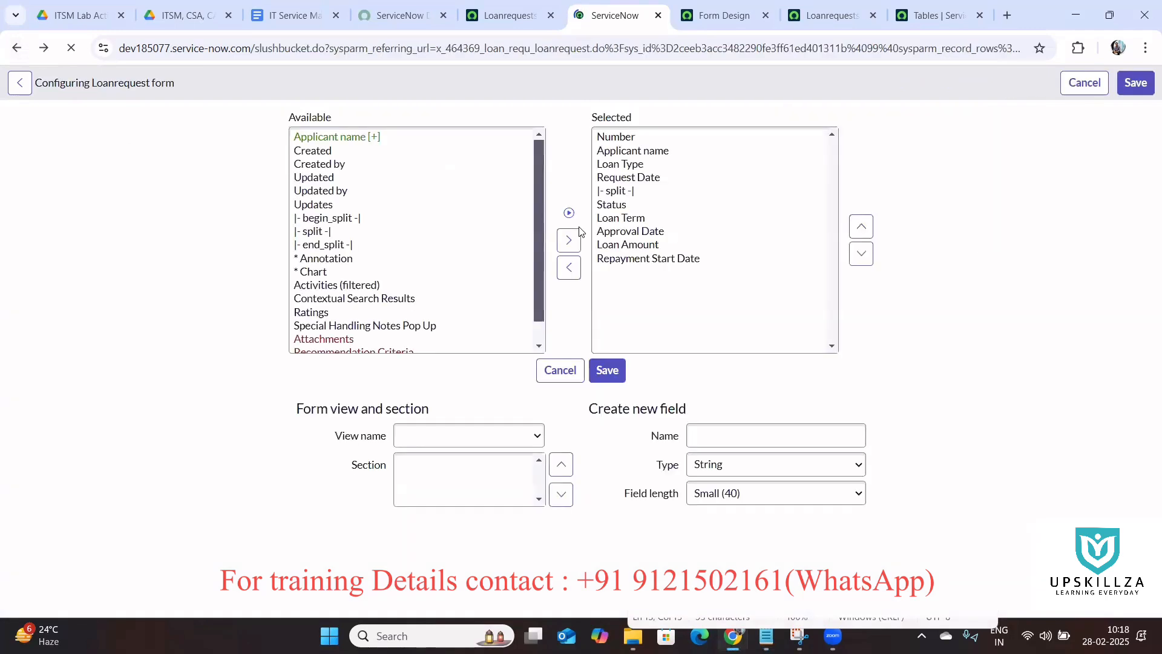
left_click(16, 48)
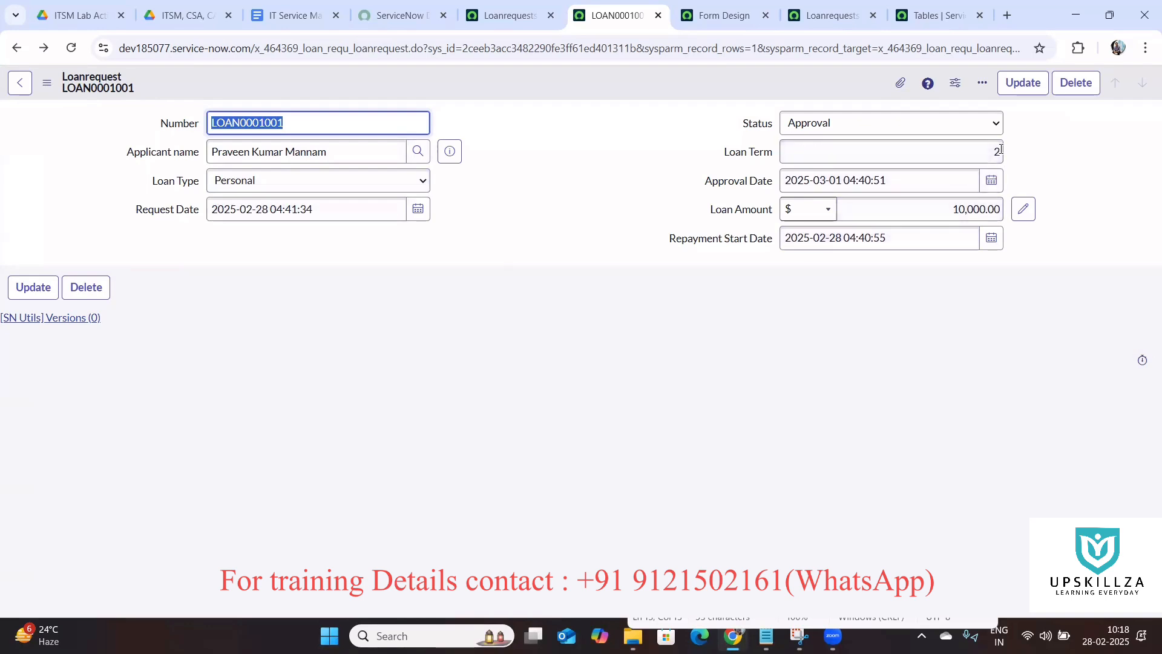
left_click(59, 81)
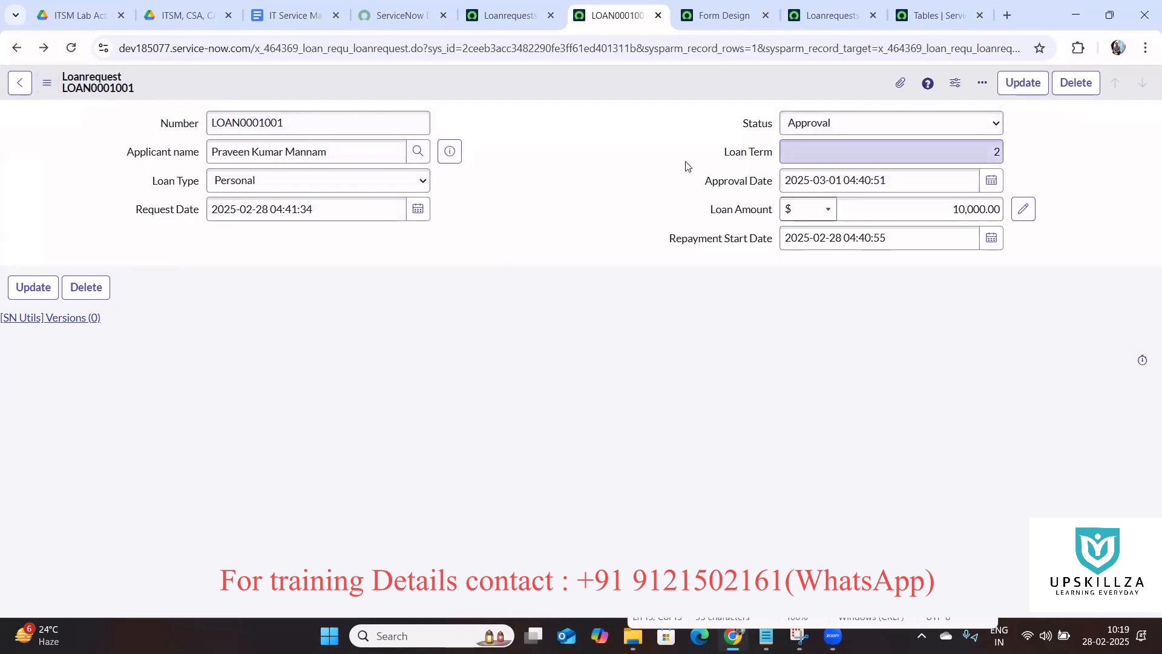
Step: Open the Loanrequest form in Form Design and decline the suggestion to use Form Builder
left_click(48, 85)
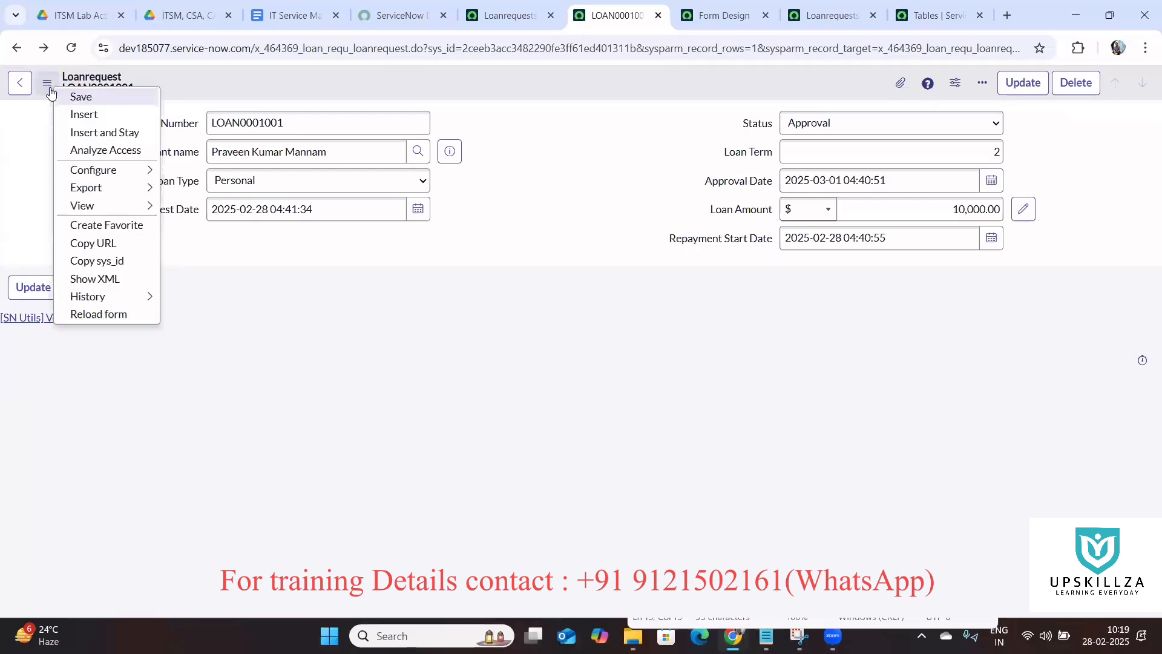
mouse_move(129, 175)
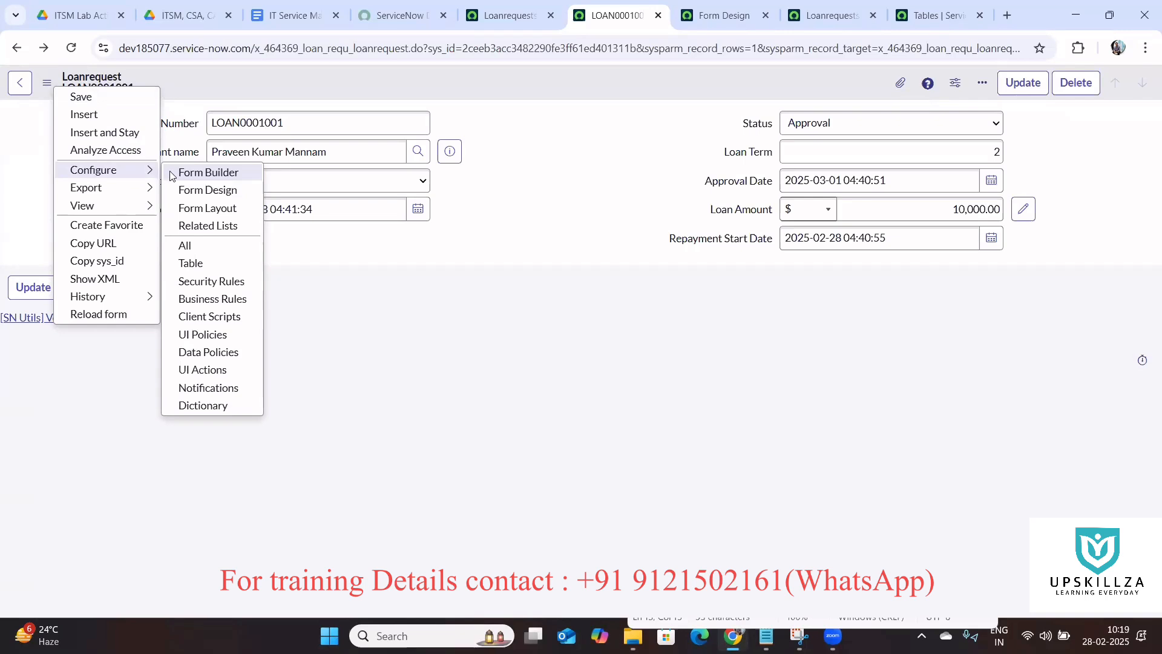
left_click(215, 190)
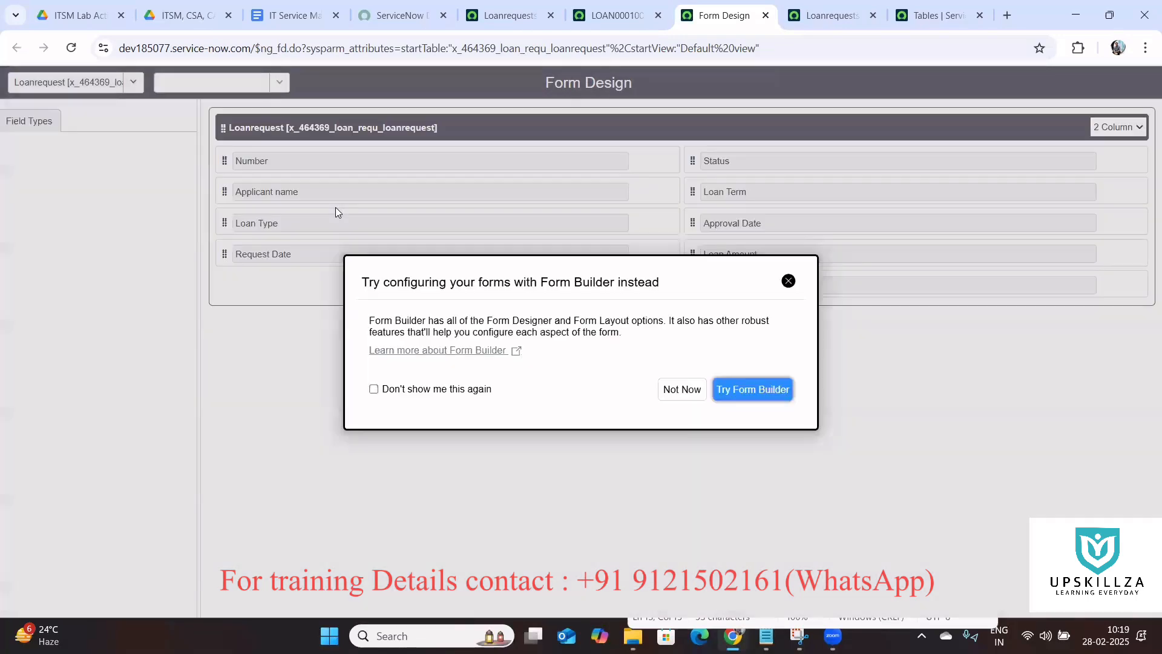
left_click(682, 391)
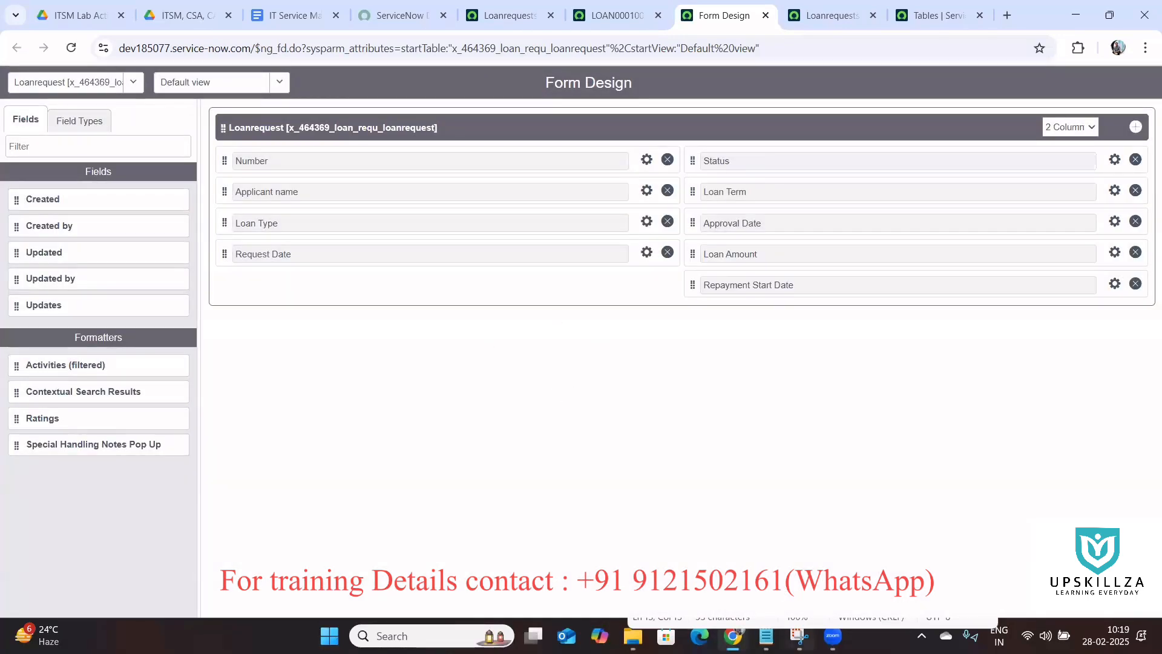
Step: Switch to Notepad, add the line "Months - 1 2 3 4 5 6 - integer" under "Design forms", and return to Form Design
left_click(766, 636)
key("Return")
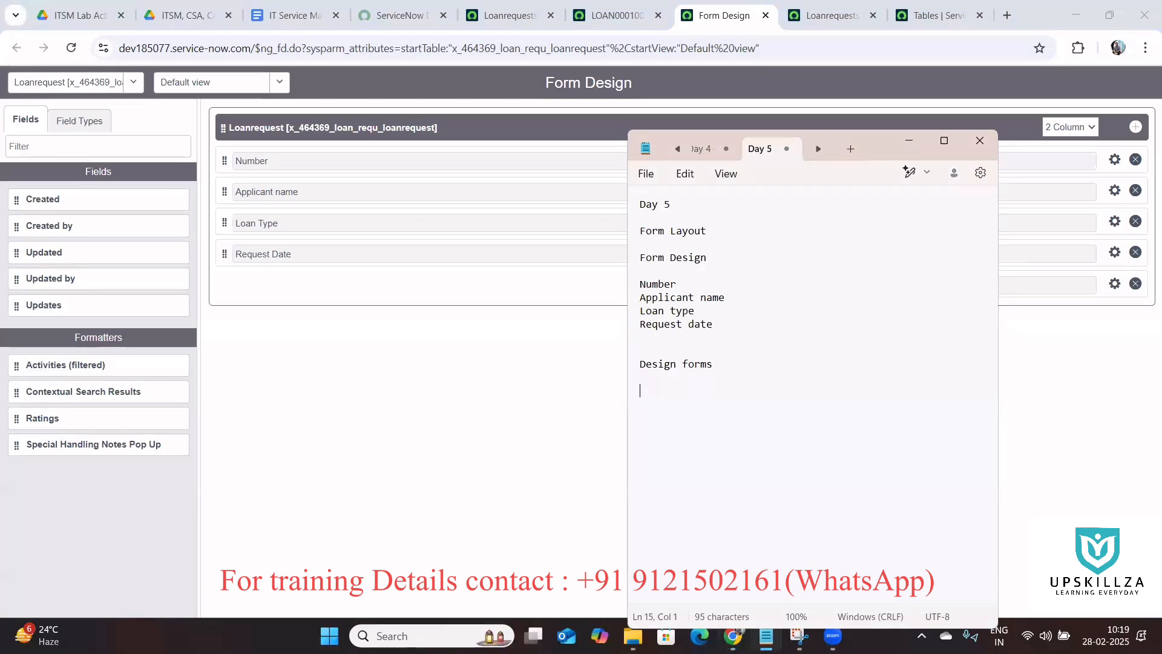
type("Months - 1 2 3")
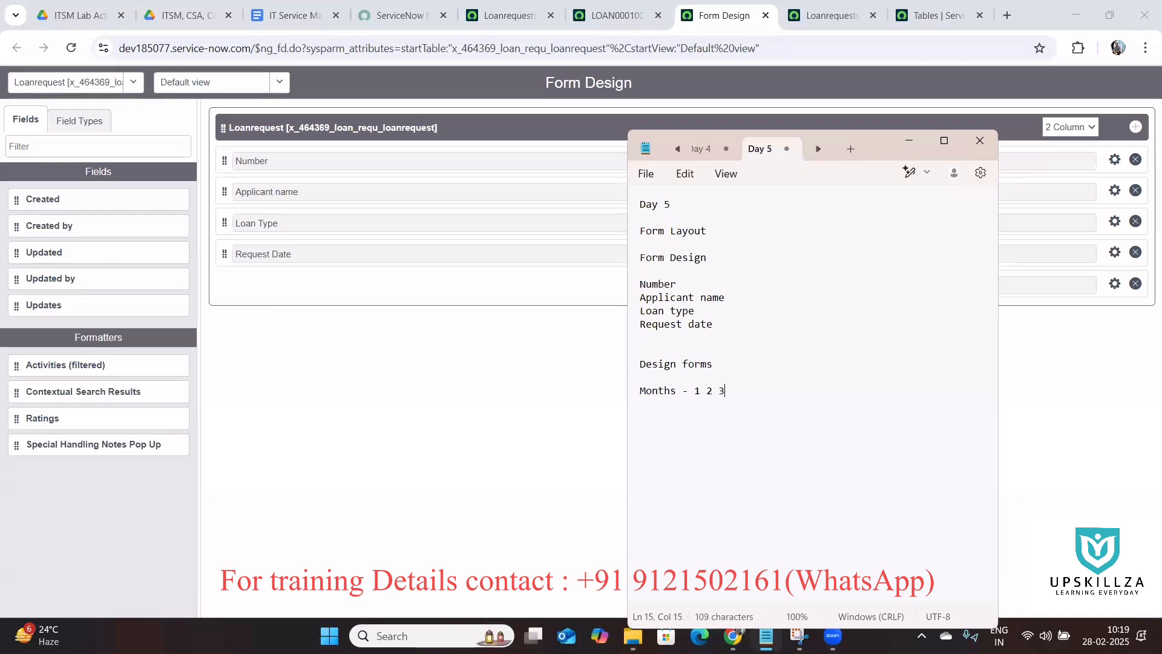
type("5")
key("BackSpace")
key("BackSpace")
type("6 - imteg")
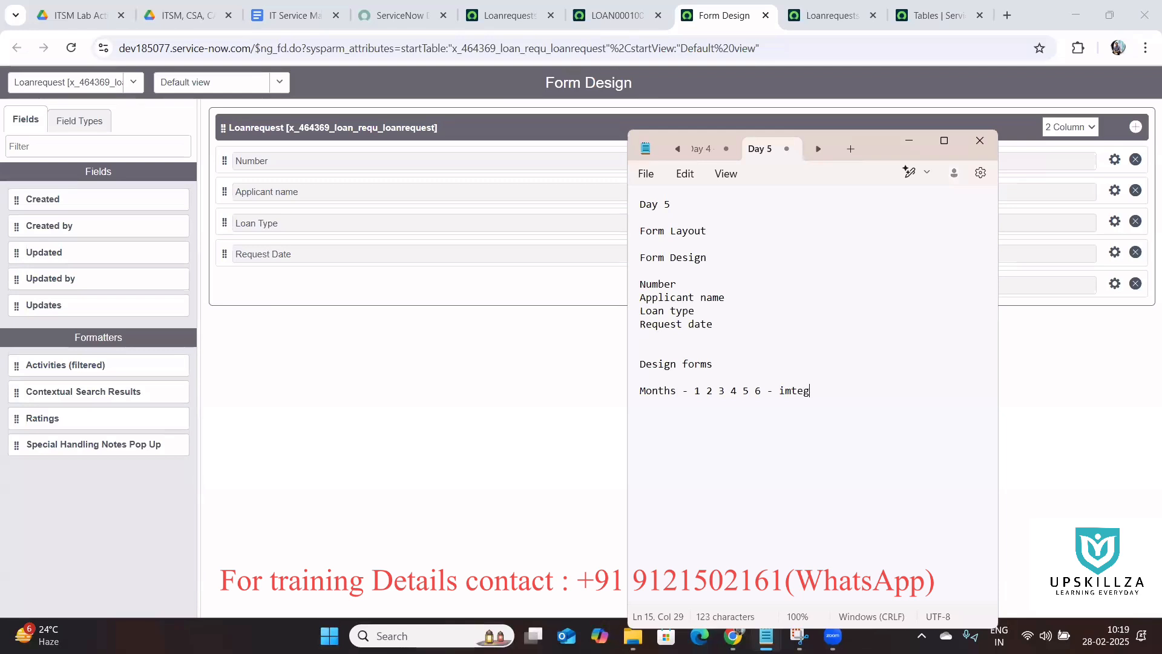
key("BackSpace")
key("BackSpace")
key("BackSpace")
key("BackSpace")
type("nterg")
key("BackSpace")
key("BackSpace")
type("ger")
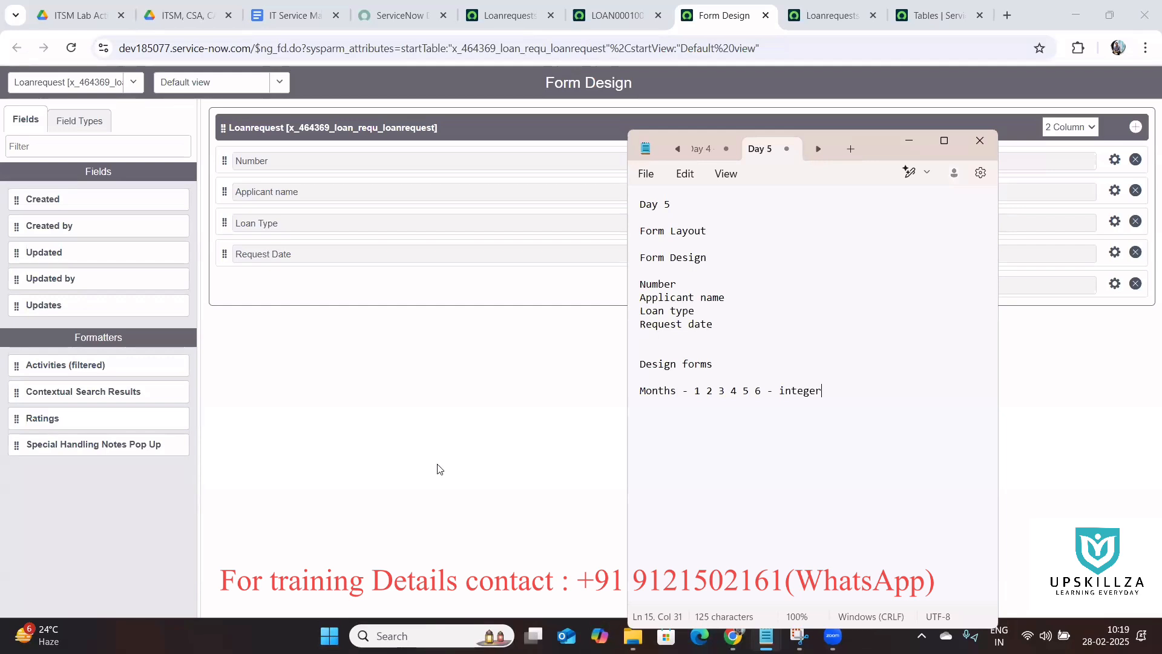
left_click(440, 469)
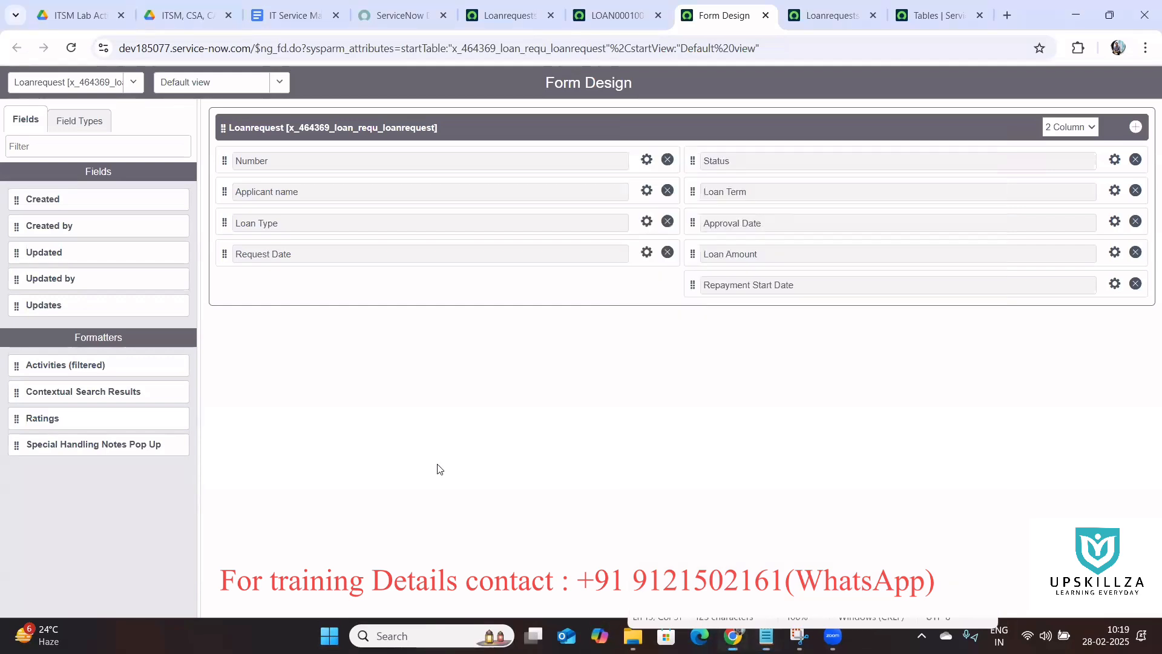
Step: Add an Integer field between Status and Loan Term in the second column, and clear the label in its properties
left_click(92, 122)
left_click(80, 138)
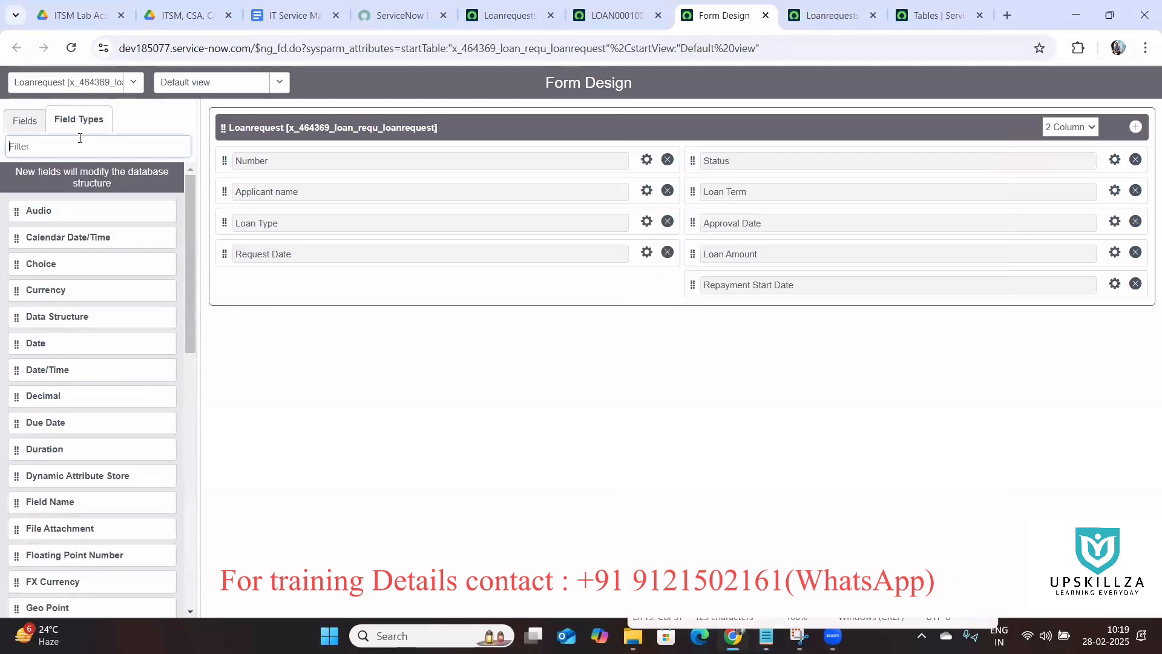
type("int")
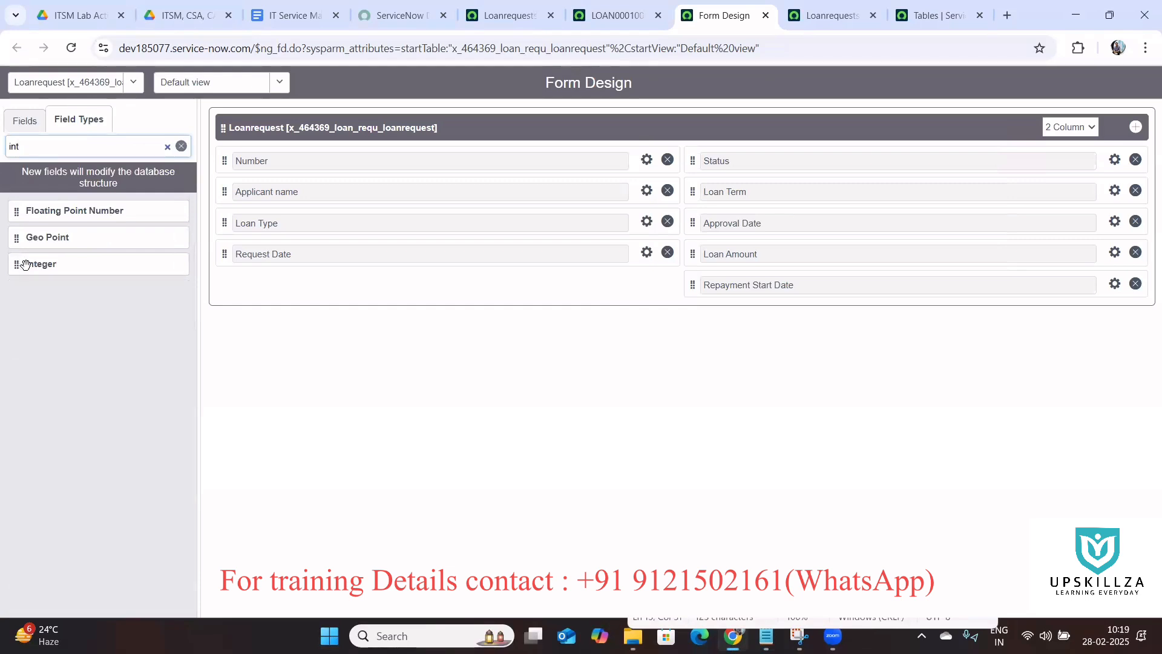
left_click_drag(25, 264, 769, 200)
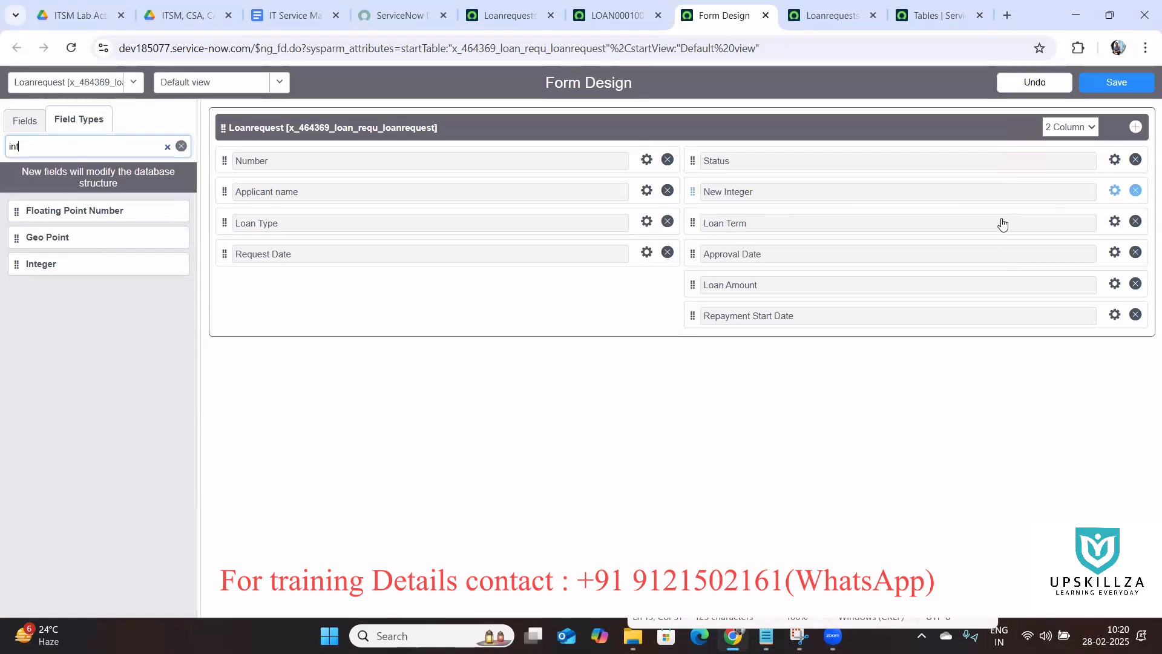
left_click(1115, 193)
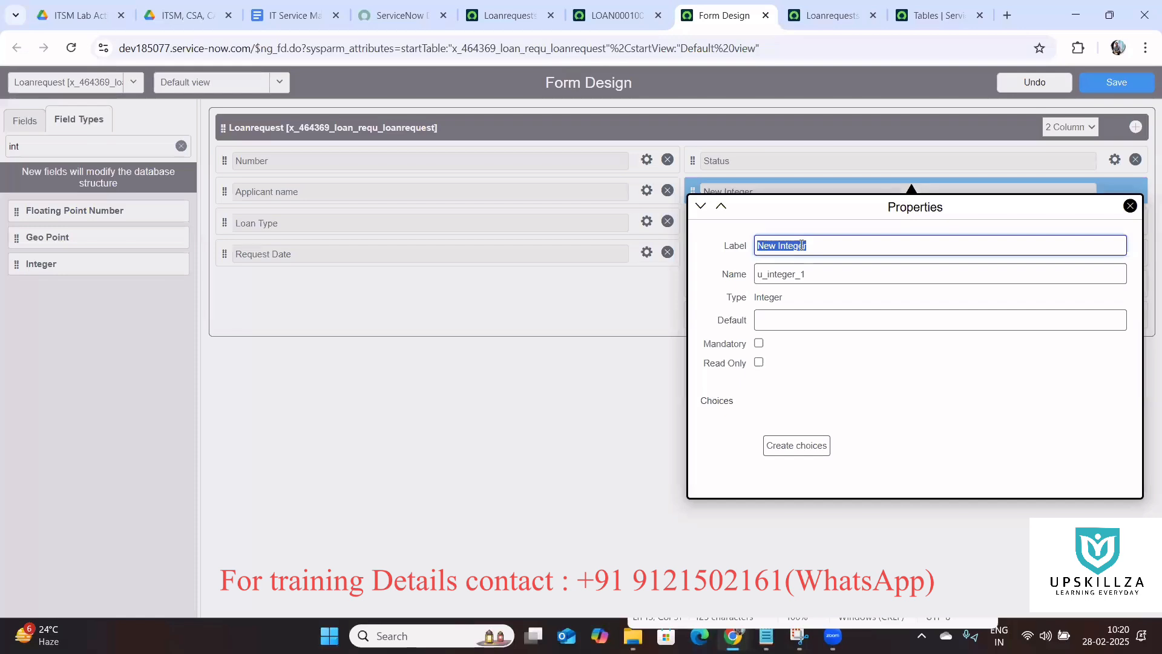
key("BackSpace")
Step: Examine the loan record's field labels alongside their technical names, showing and hiding the technical names on the form
left_click(623, 17)
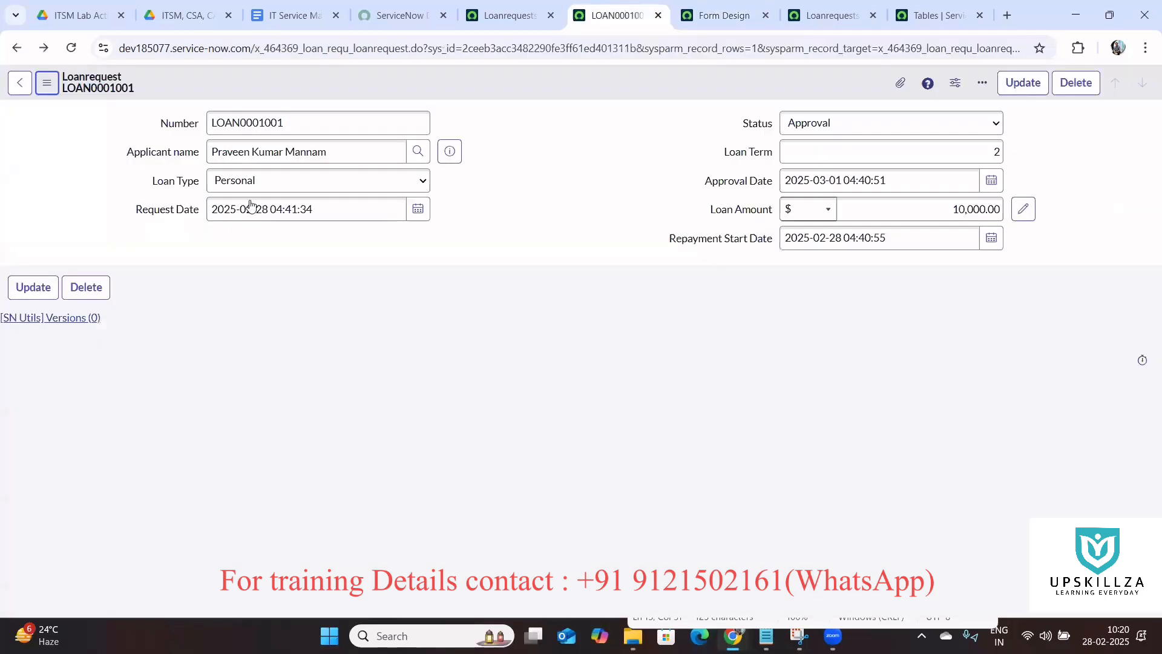
mouse_move(126, 153)
left_mouse_down()
mouse_move(201, 154)
mouse_move(121, 157)
left_mouse_up()
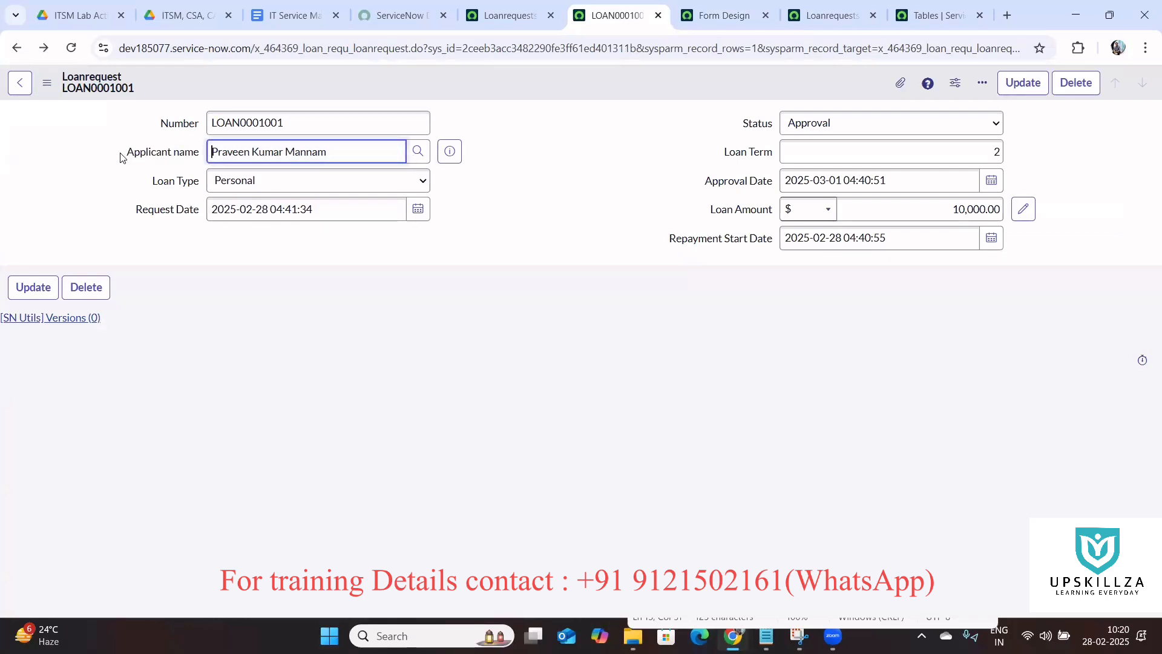
left_click_drag(124, 155, 201, 154)
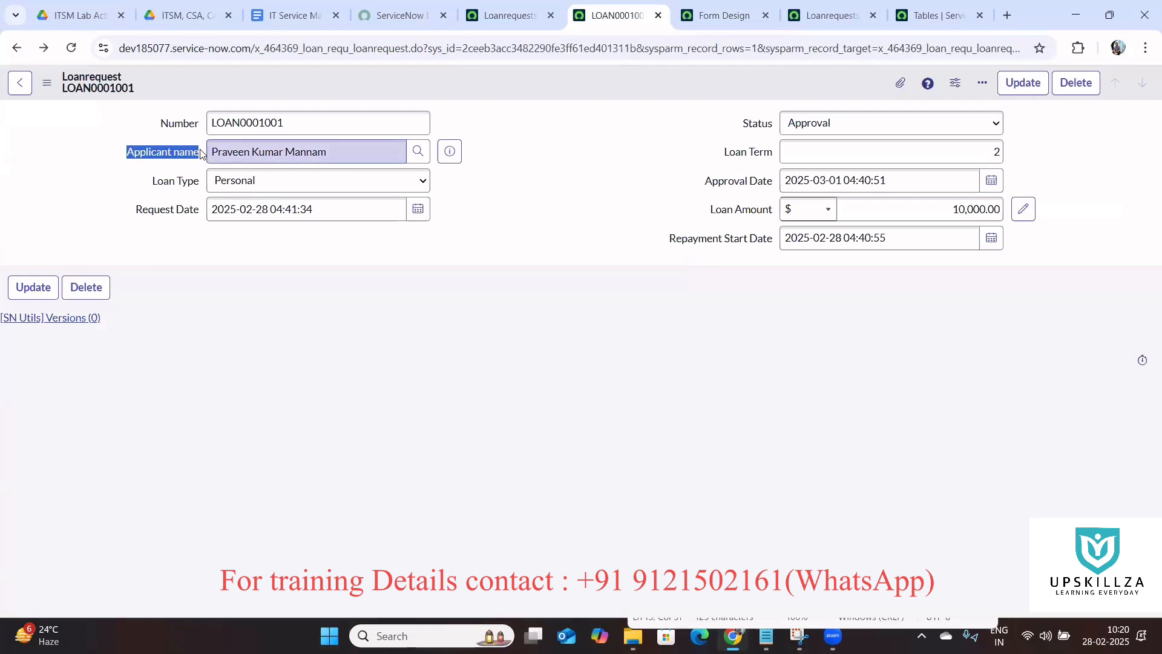
double_click(200, 154)
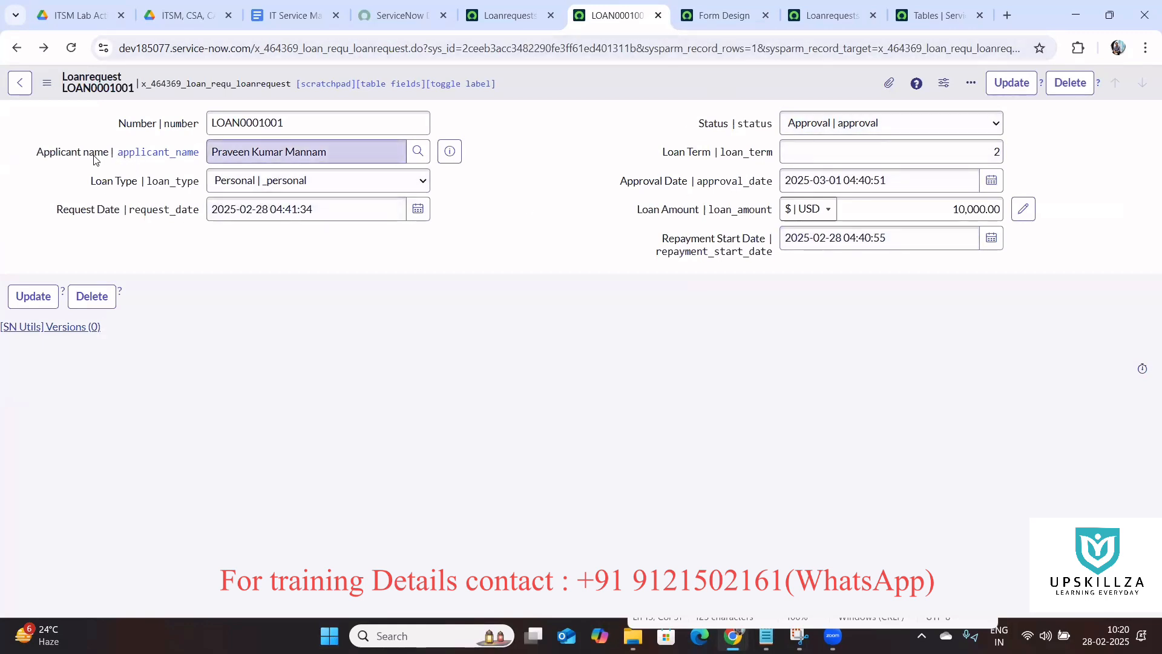
left_click_drag(104, 156, 45, 155)
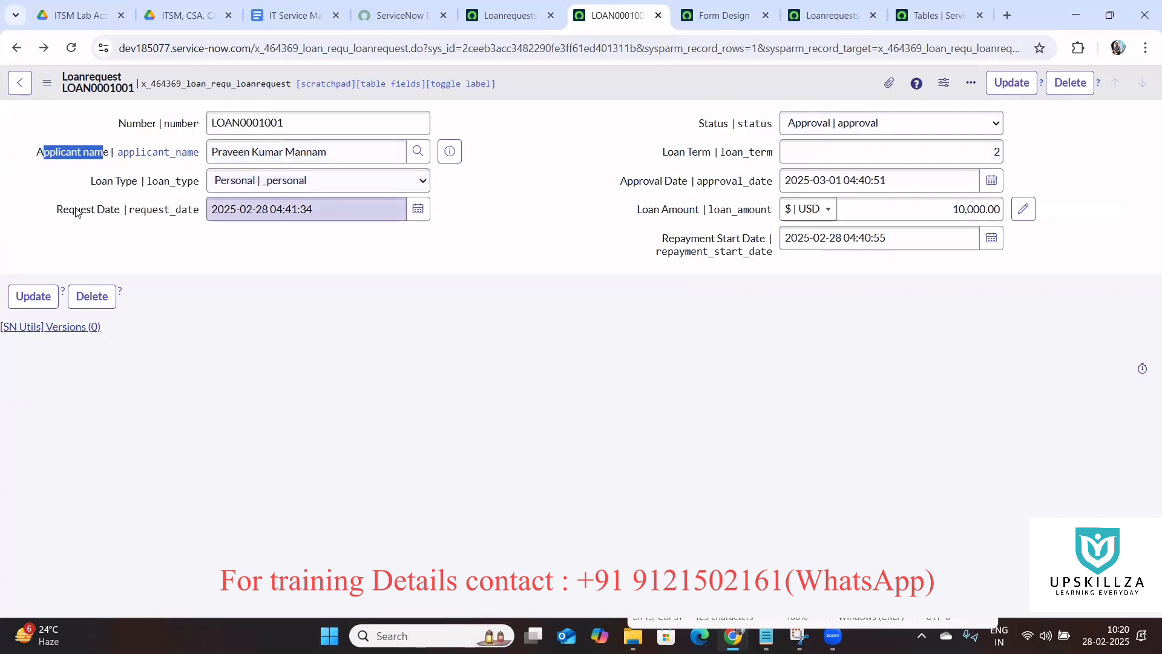
double_click(175, 244)
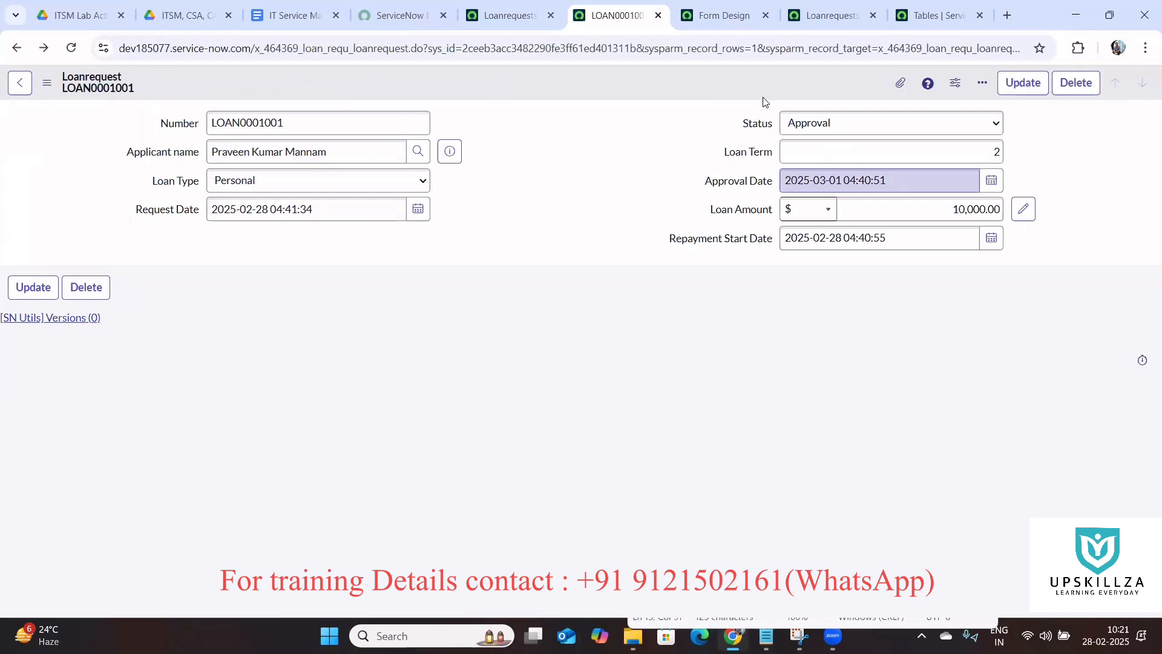
Step: Return to Form Design and set the new integer field's label to "Loan Duration in Months"
left_click(720, 18)
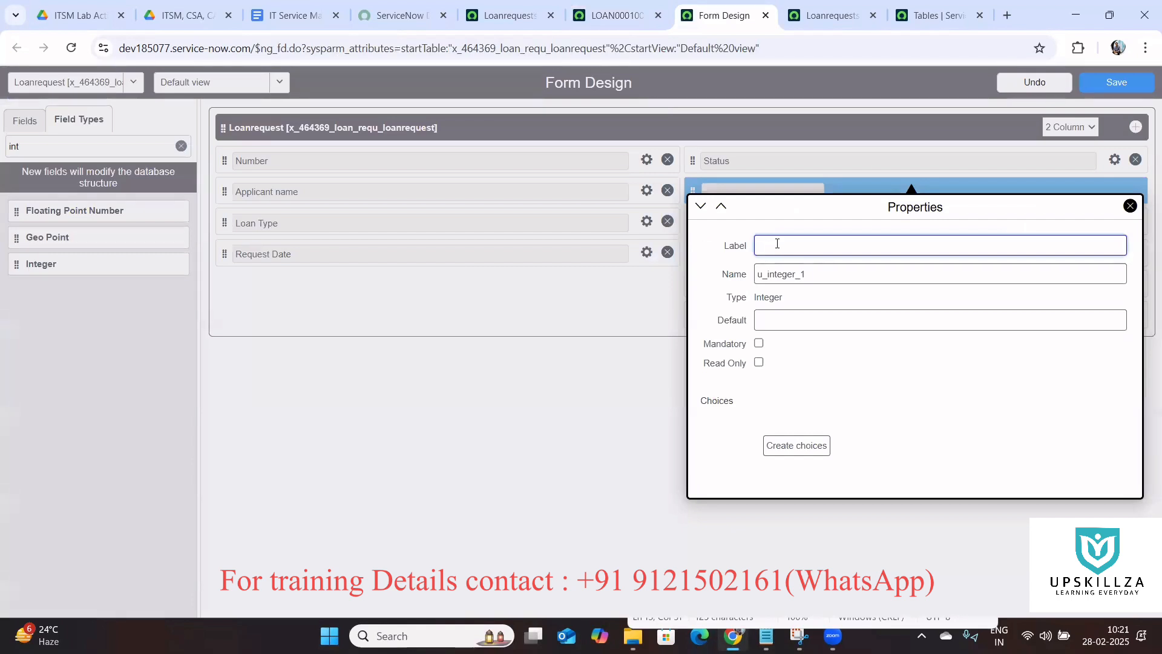
type("Loan")
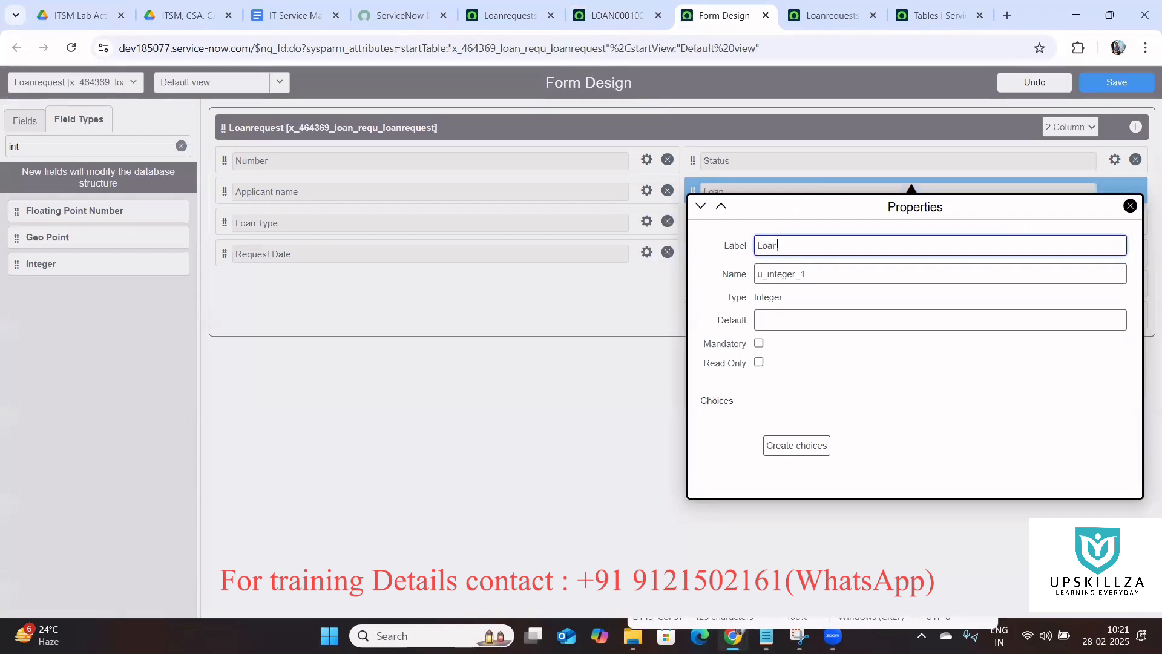
type(" Duration in Months")
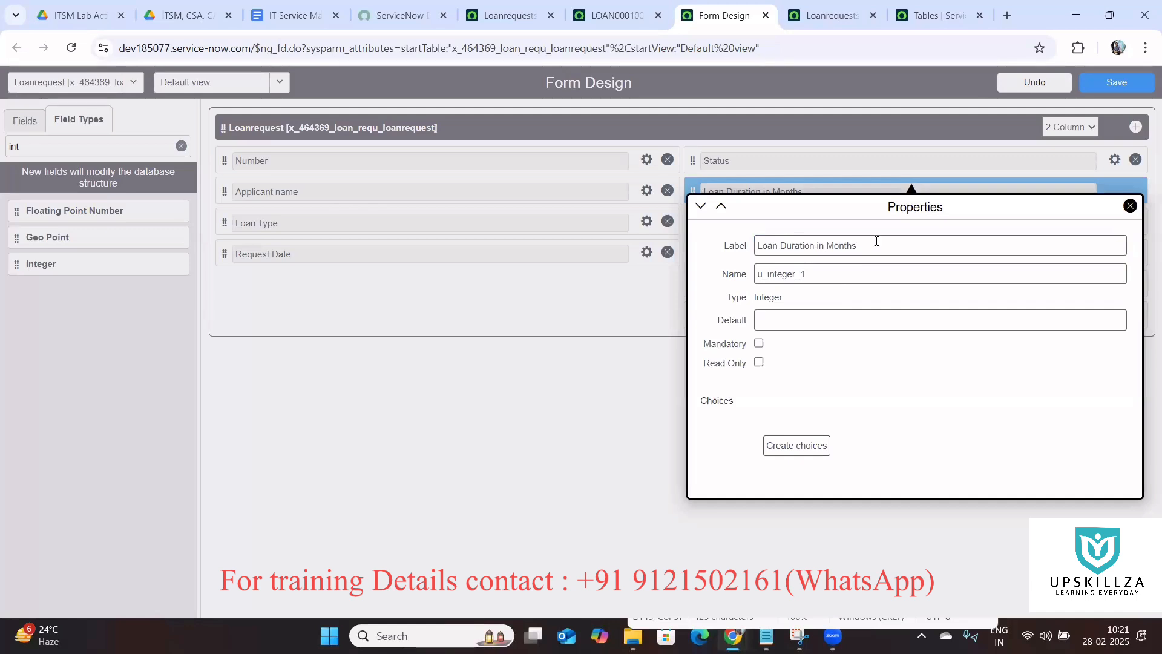
left_click_drag(874, 242, 717, 254)
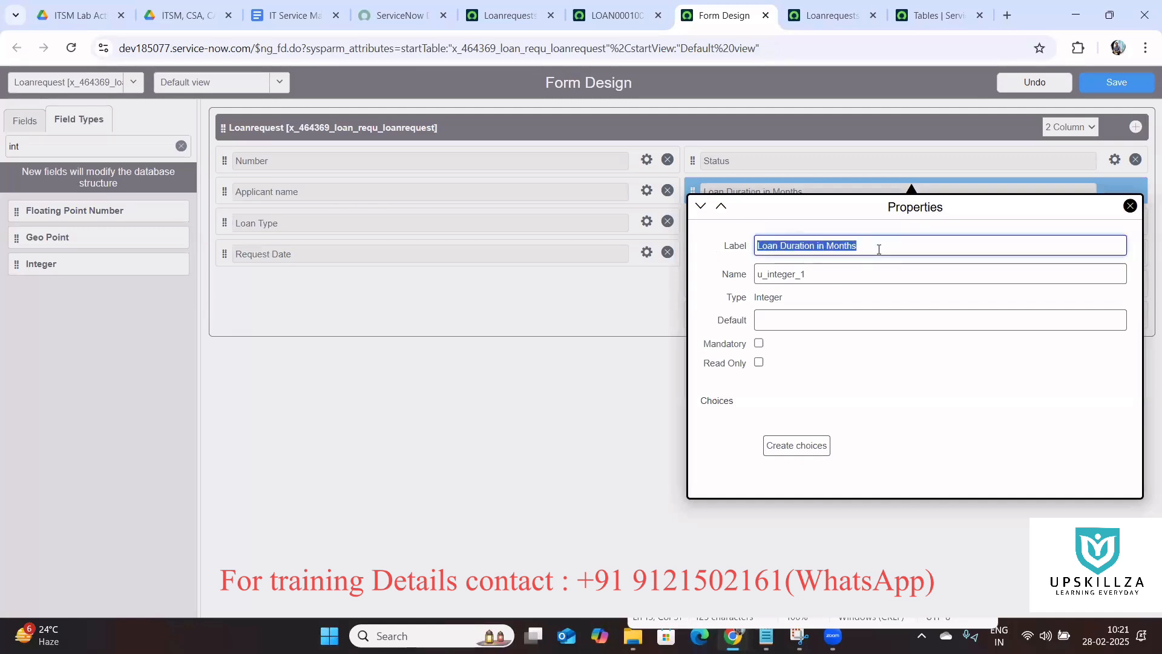
left_click_drag(879, 249, 748, 255)
Step: Edit the new integer field's name using "Loan Duration" copied from its label, and close the field properties
left_click_drag(757, 276, 793, 277)
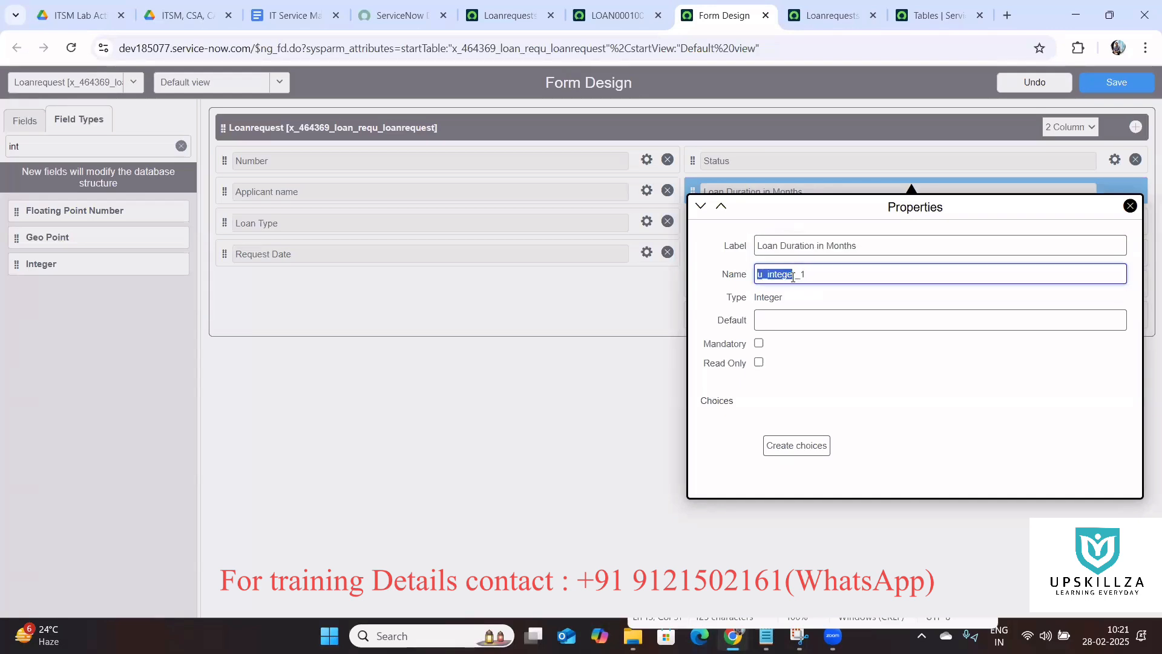
left_click(793, 277)
left_click_drag(817, 247, 750, 250)
key("ctrl+c")
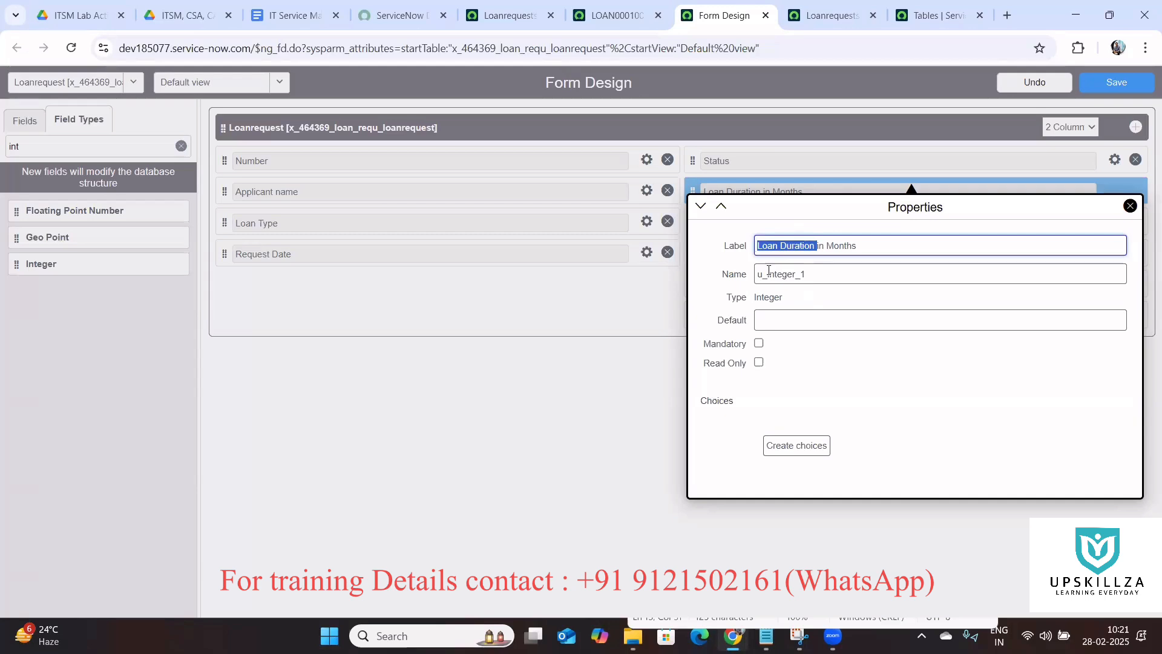
double_click(797, 273)
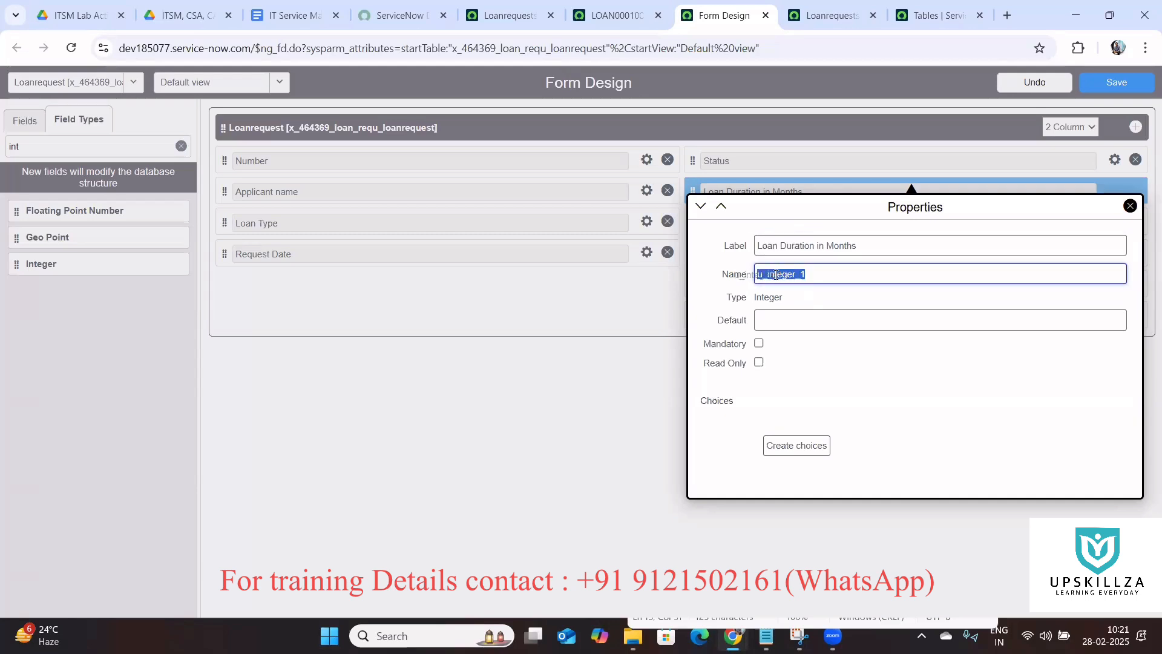
left_click(777, 274)
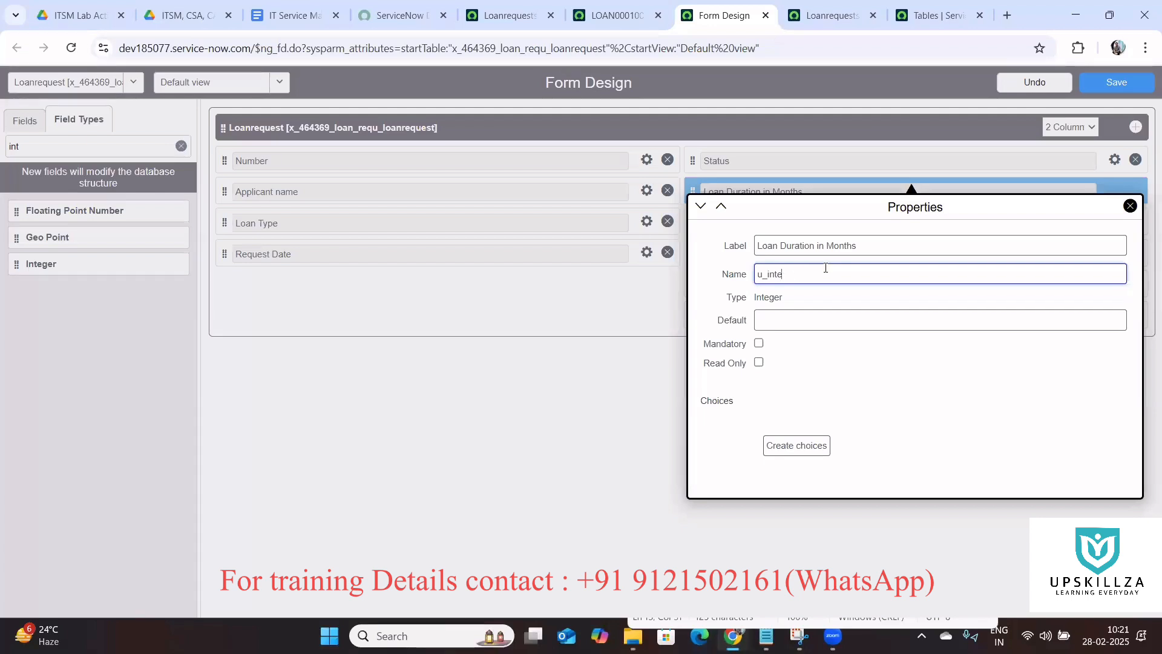
key("ctrl+v")
left_click(1130, 206)
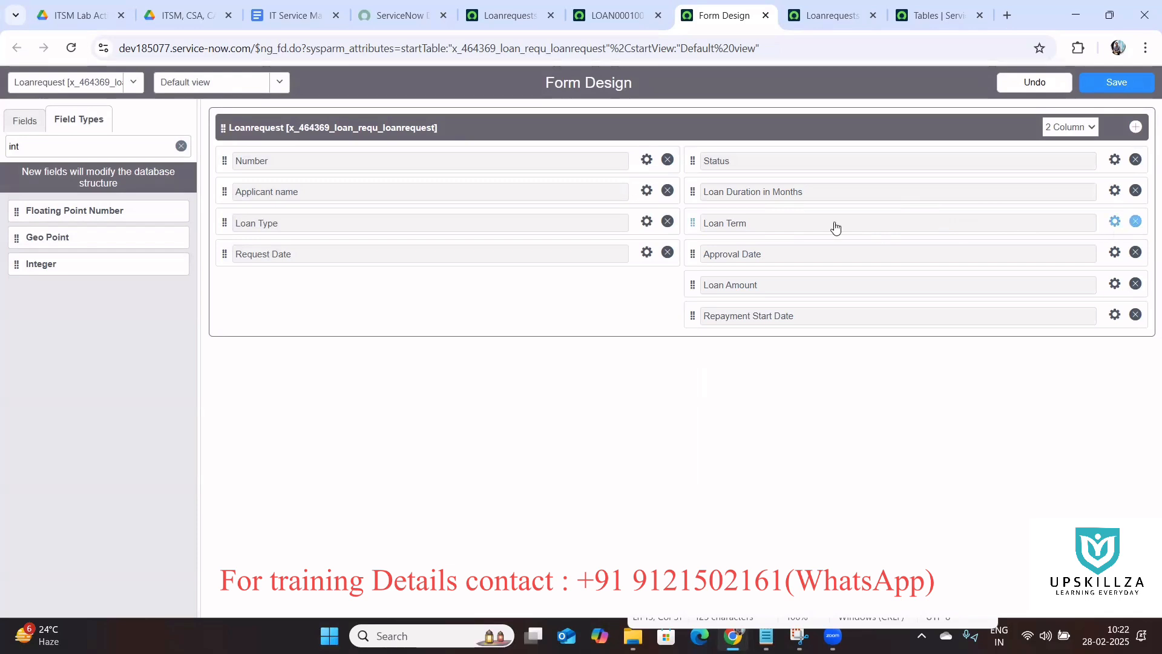
Step: Remove the Loan Term field from the Loanrequest form design and save the form
left_click(1137, 222)
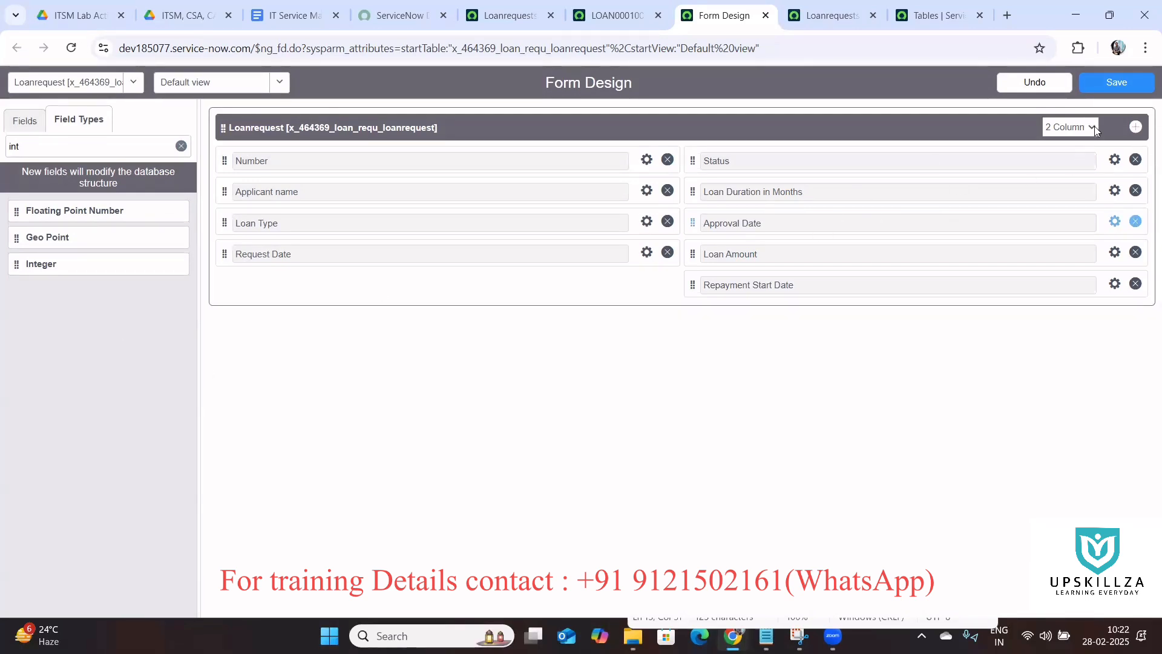
left_click(1127, 85)
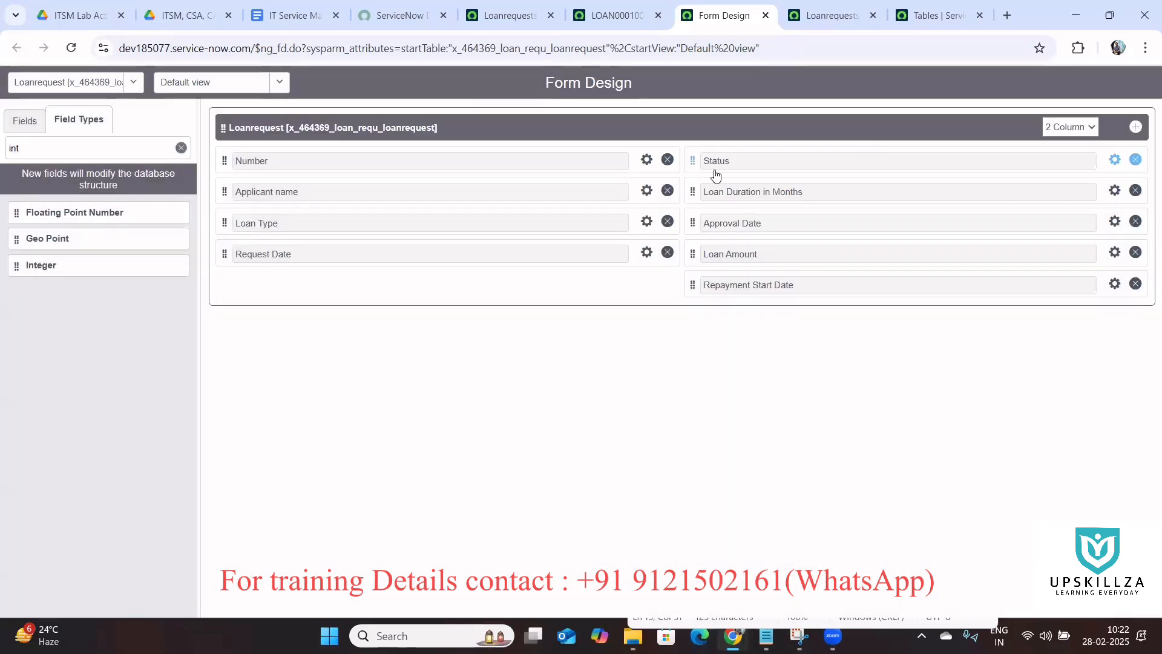
Step: Return to the loan record, reload it, and examine the Loan Duration in Months field
left_click(615, 21)
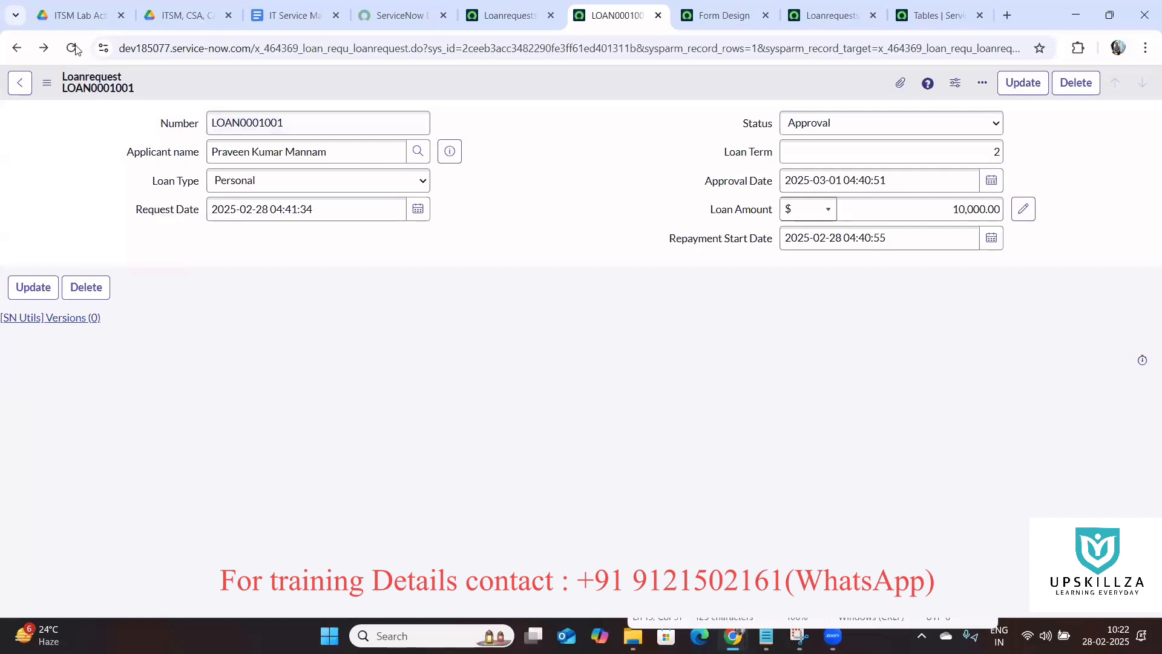
key("F5")
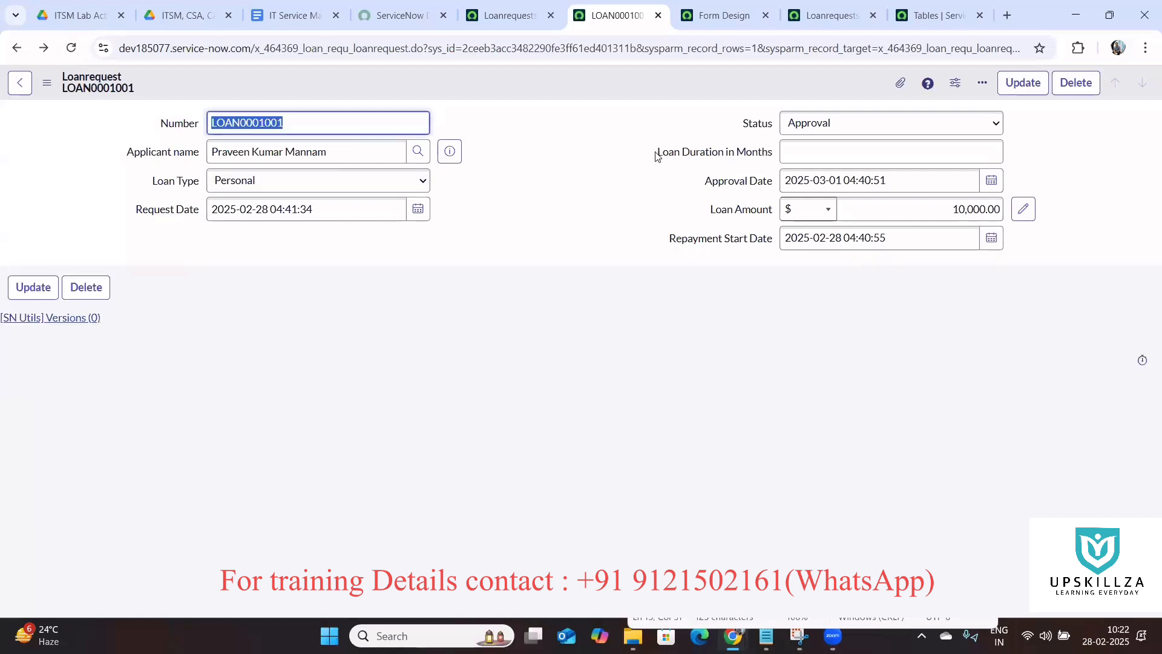
left_click_drag(651, 153, 778, 151)
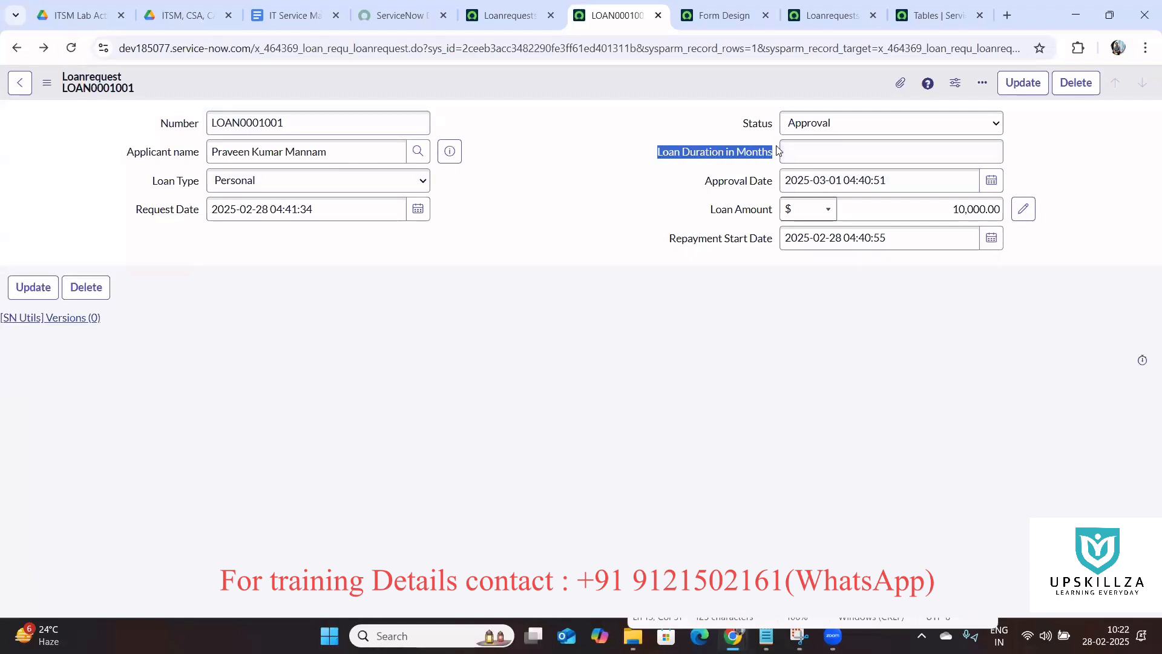
left_click(660, 183)
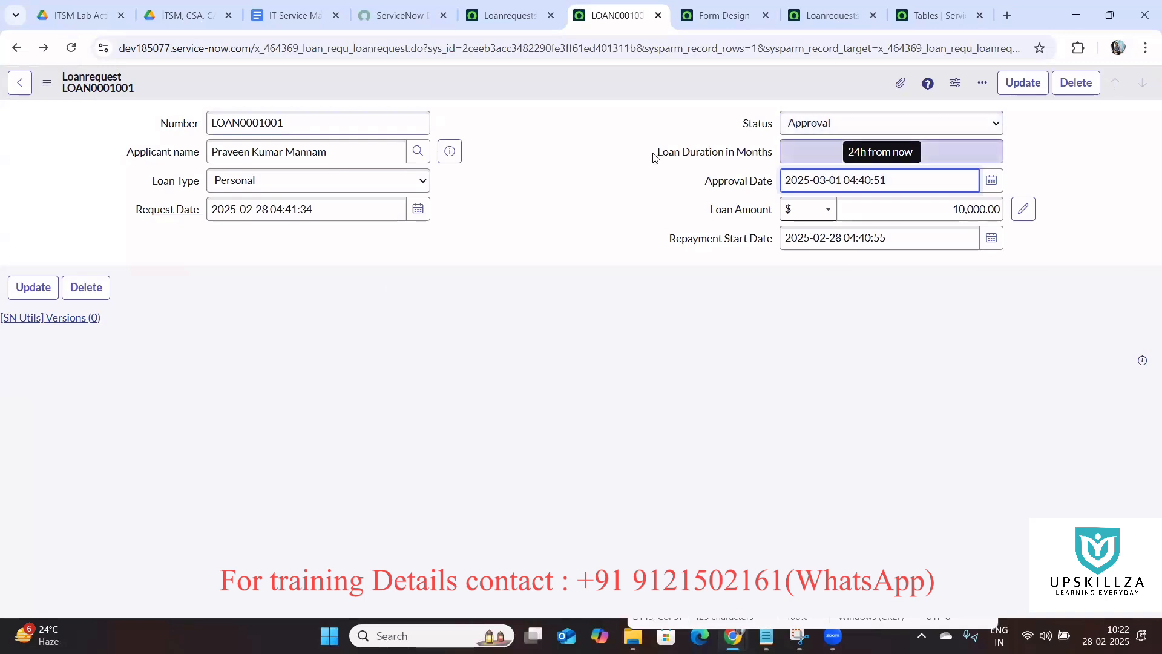
left_click_drag(657, 153, 777, 153)
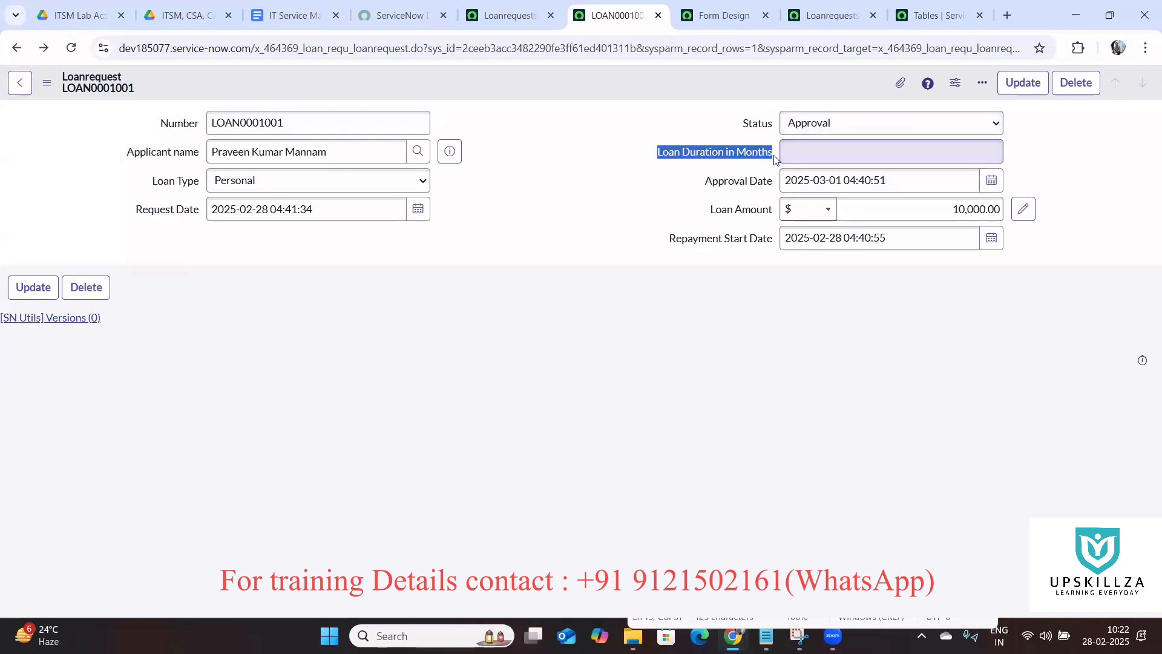
left_click(695, 192)
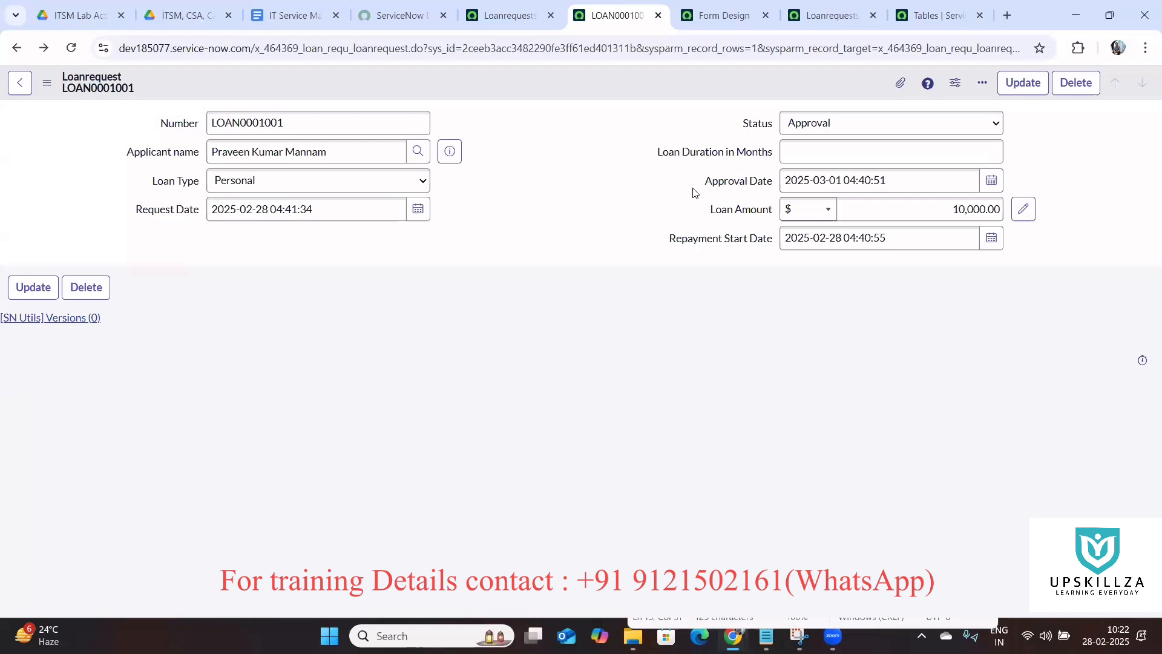
left_click_drag(655, 158, 774, 155)
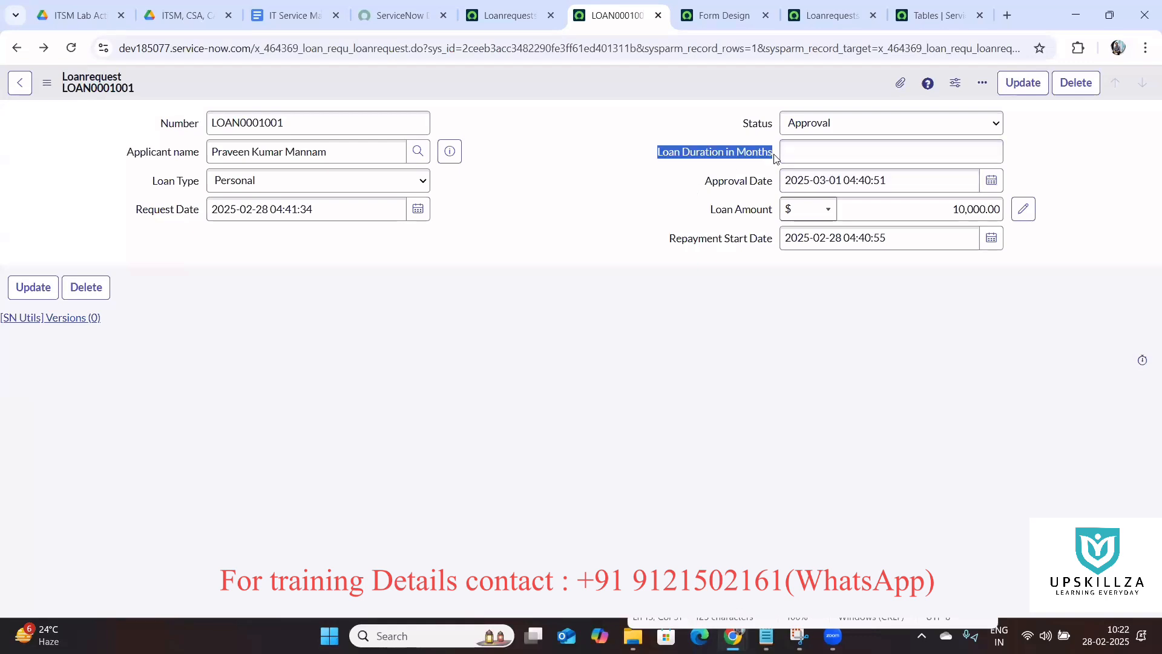
left_click(785, 155)
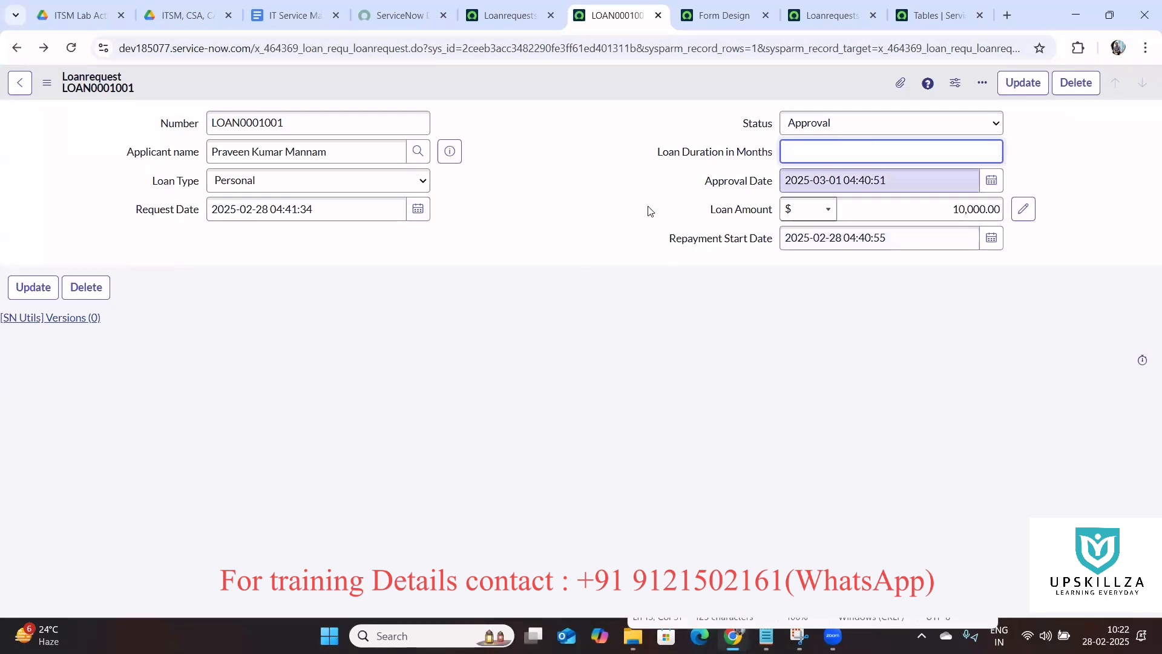
Step: Open the record's Form Layout configuration and name a new field "What is your cibil score..?"
left_click(54, 83)
mouse_move(141, 170)
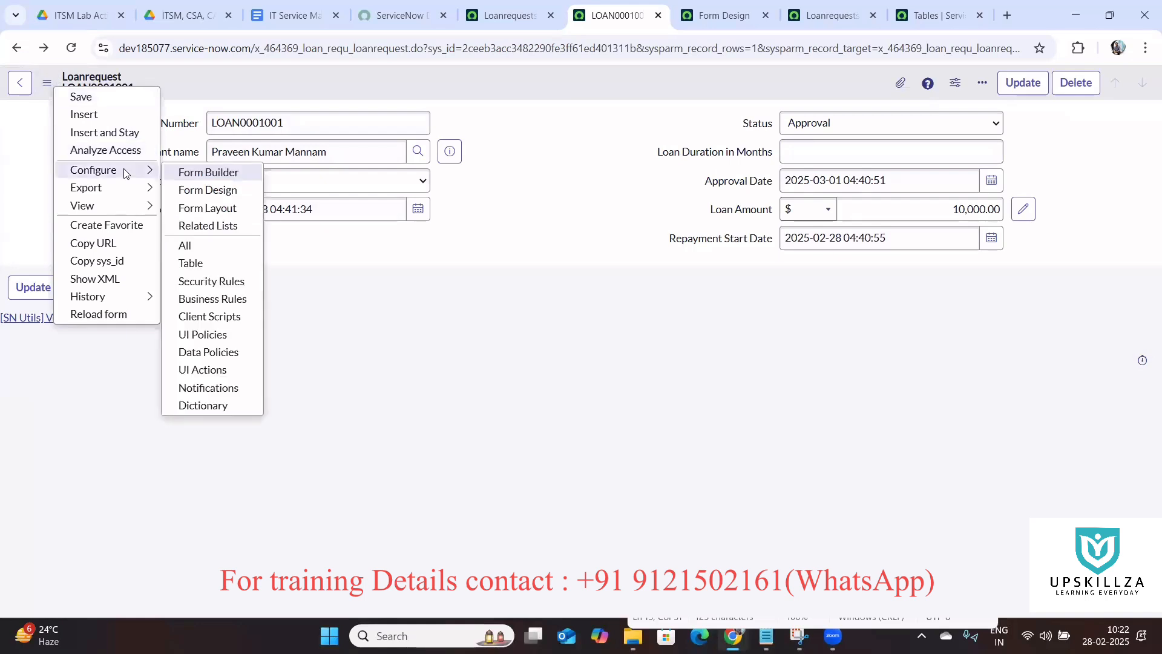
left_click(207, 213)
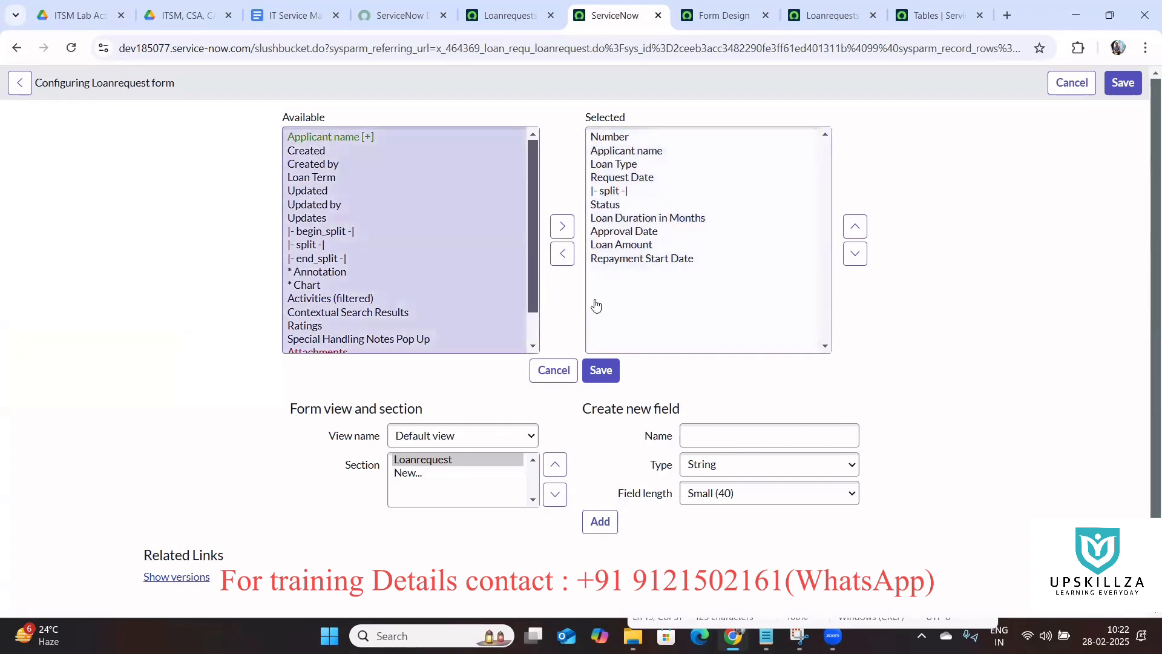
left_click(696, 427)
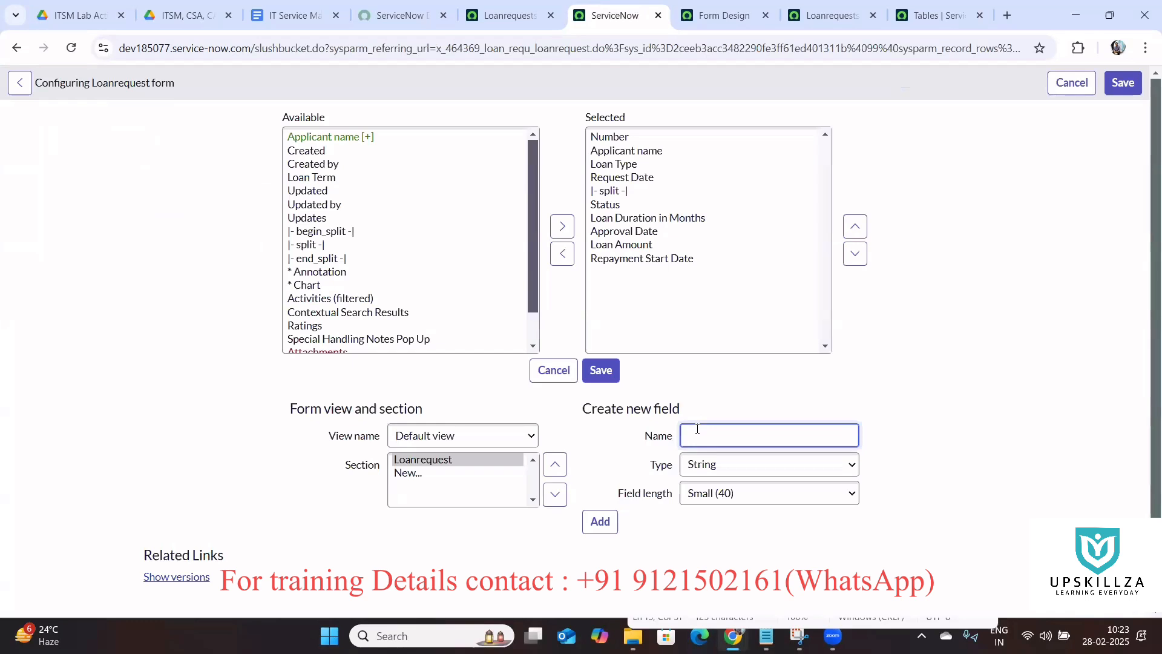
type("c")
key("BackSpace")
key("BackSpace")
type("What is your cibil score..?")
left_click(1020, 346)
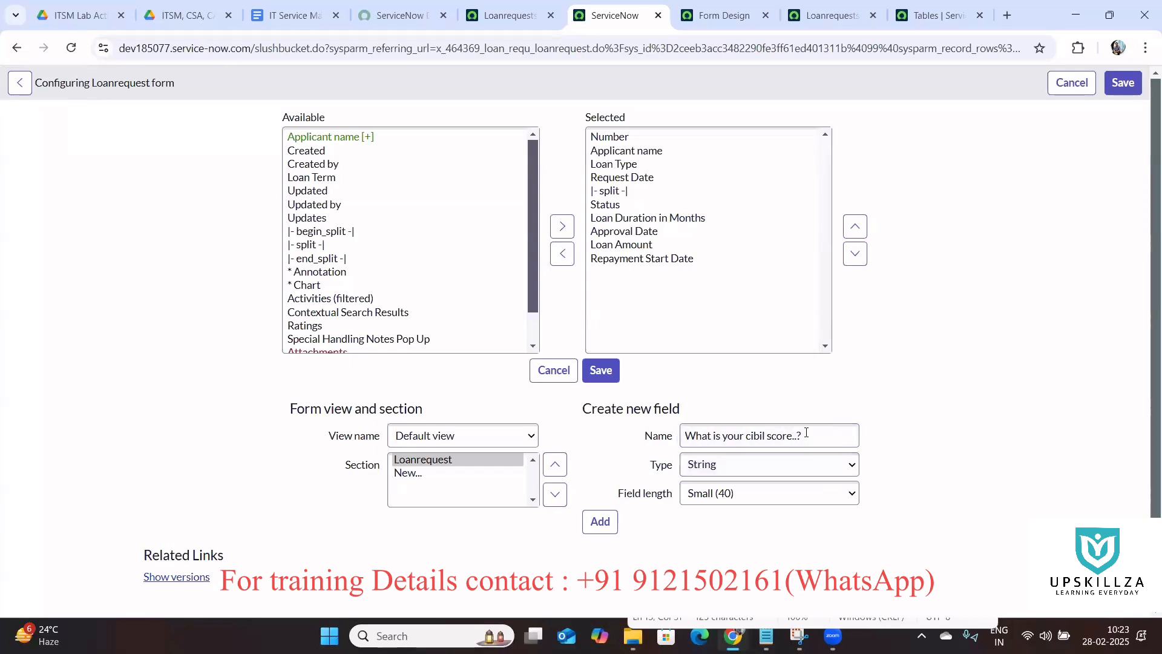
Step: Set the new cibil score field's type to Integer and add it to the selected fields
left_click_drag(805, 436, 664, 445)
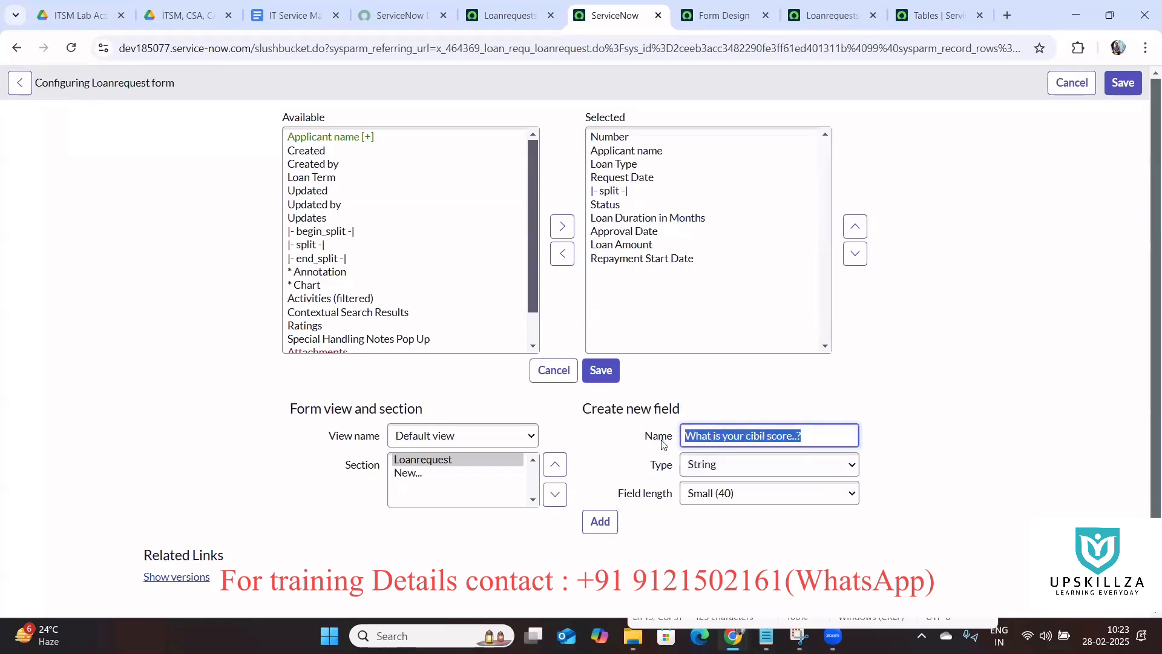
left_click(778, 465)
type("in")
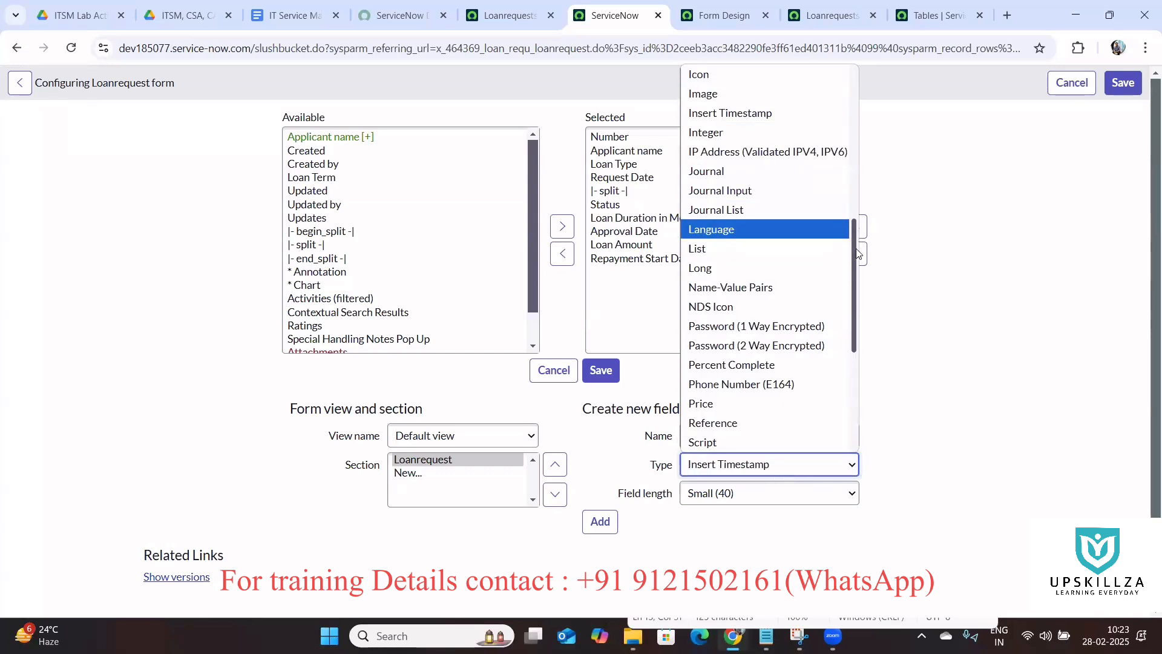
mouse_move(855, 240)
left_mouse_down()
mouse_move(855, 260)
mouse_move(853, 221)
left_mouse_up()
left_click(729, 196)
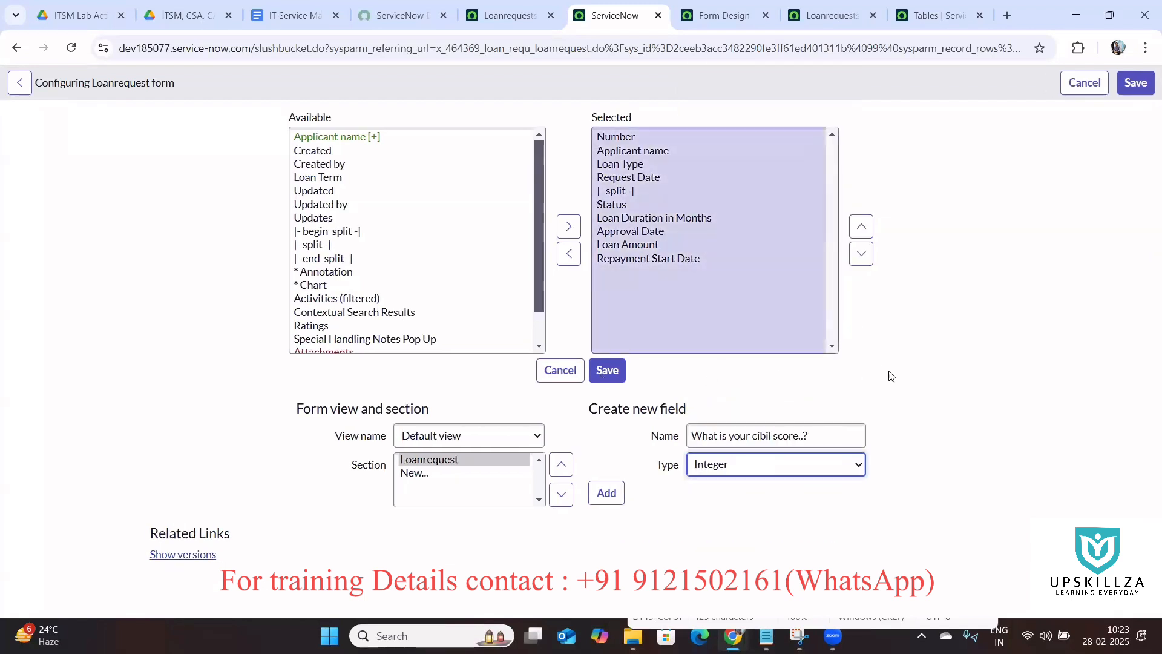
left_click(607, 494)
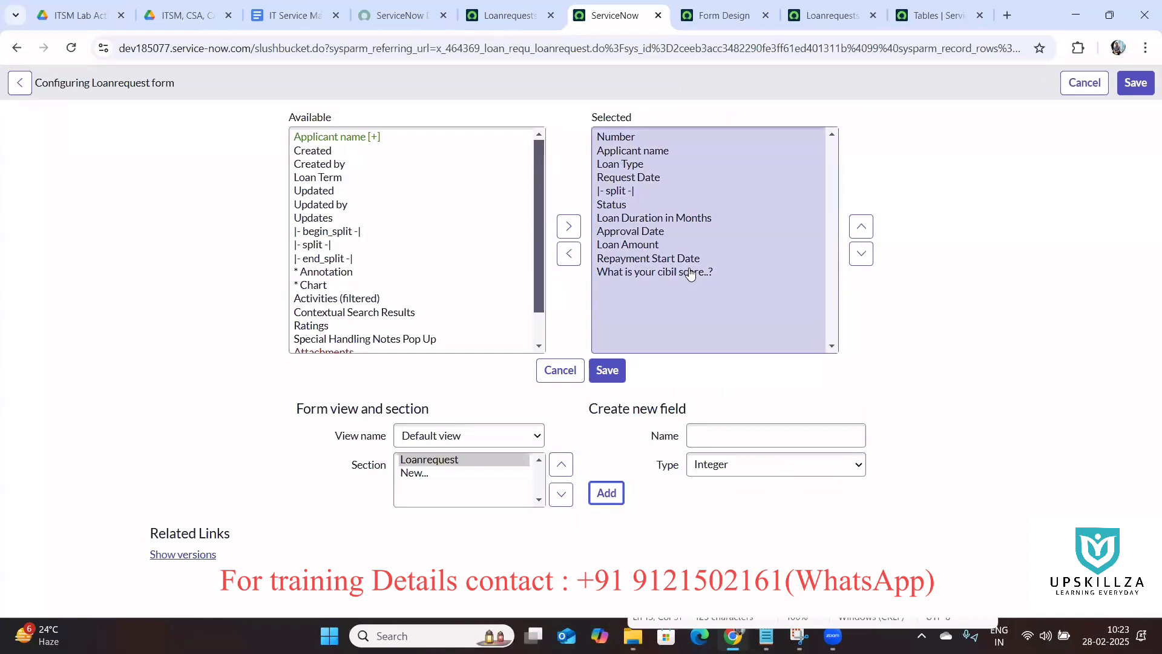
Step: Move the cibil score field between Loan Amount and Repayment Start Date, and save the form layout
left_click(689, 272)
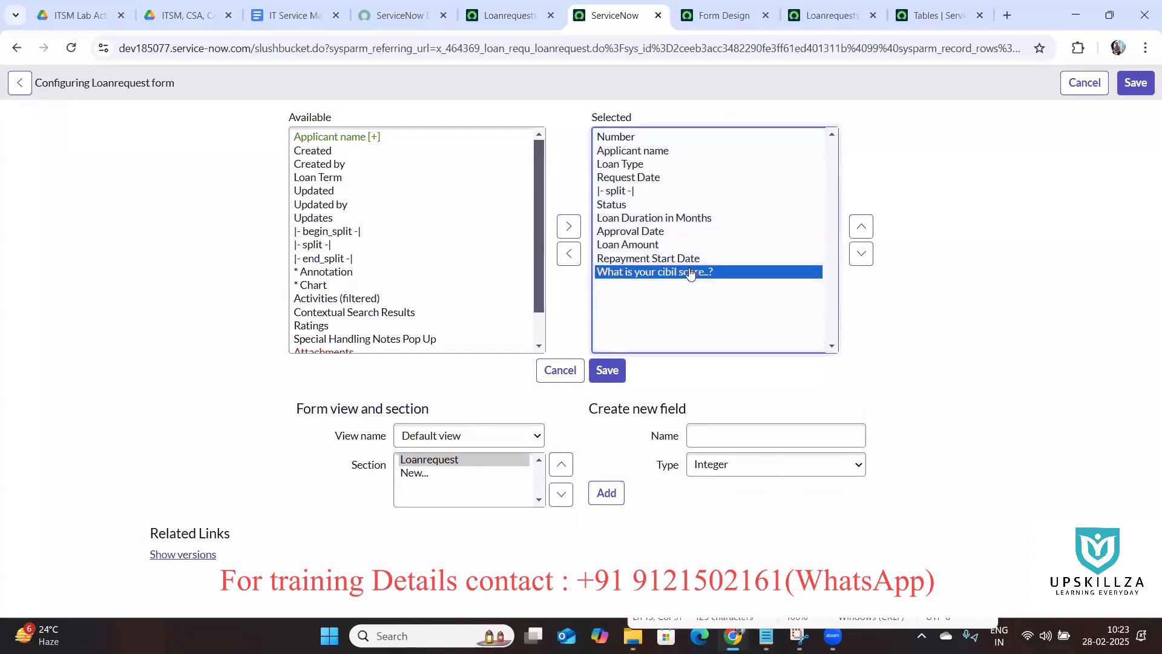
left_click(855, 230)
left_click(855, 230)
left_click(854, 231)
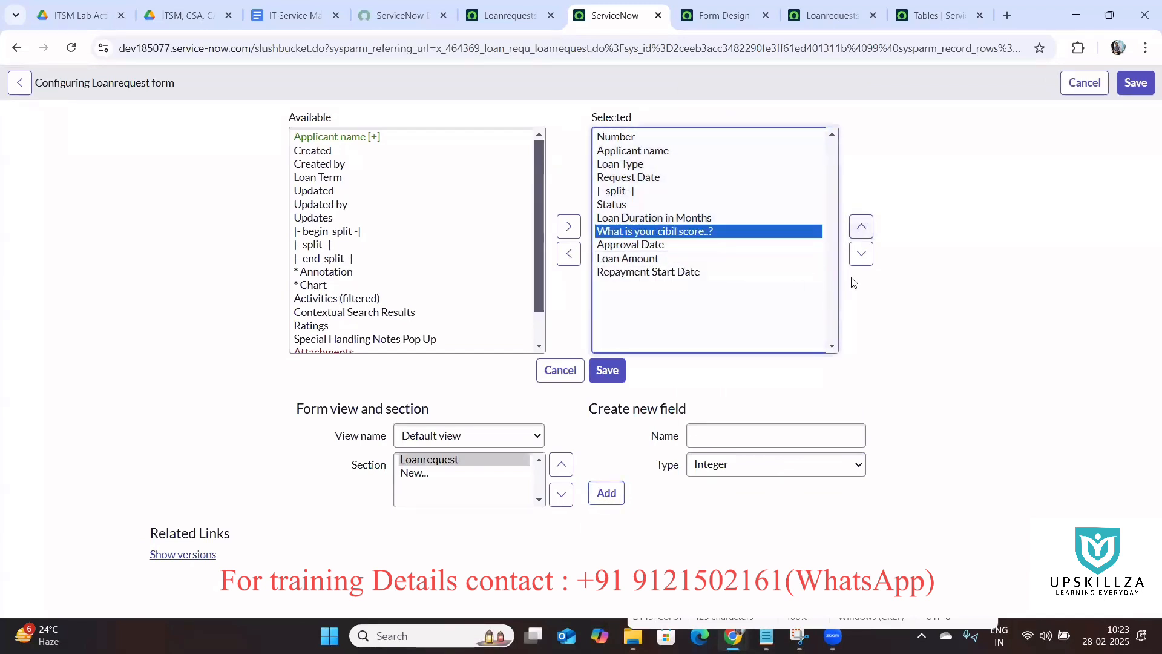
left_click(863, 257)
left_click(863, 256)
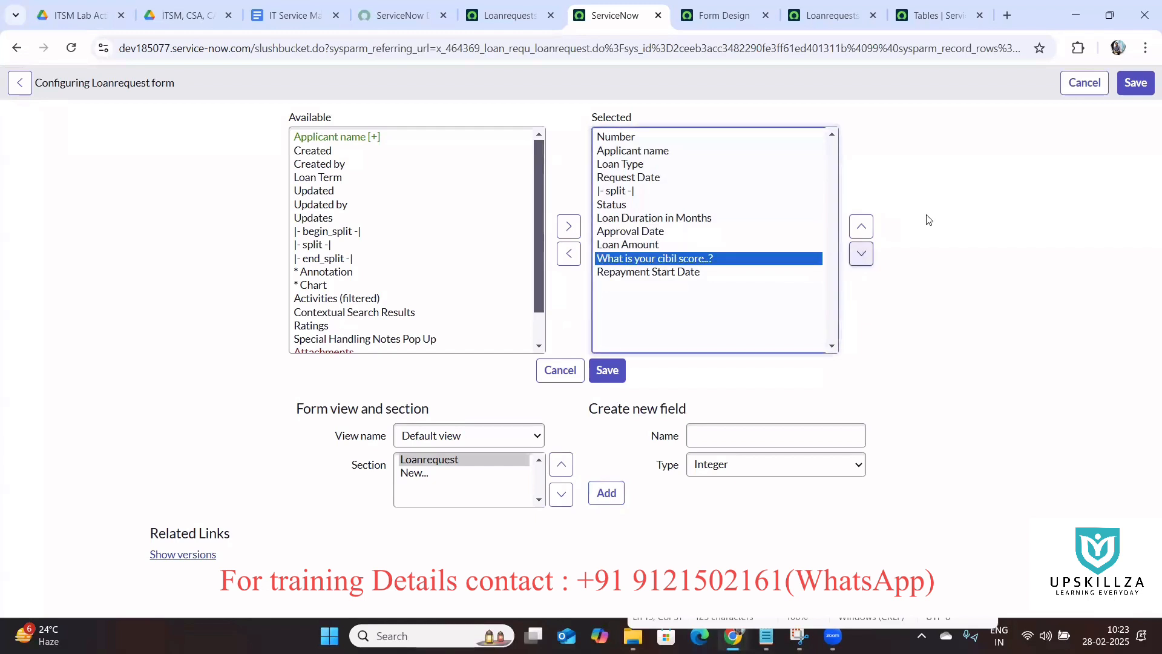
left_click(1135, 83)
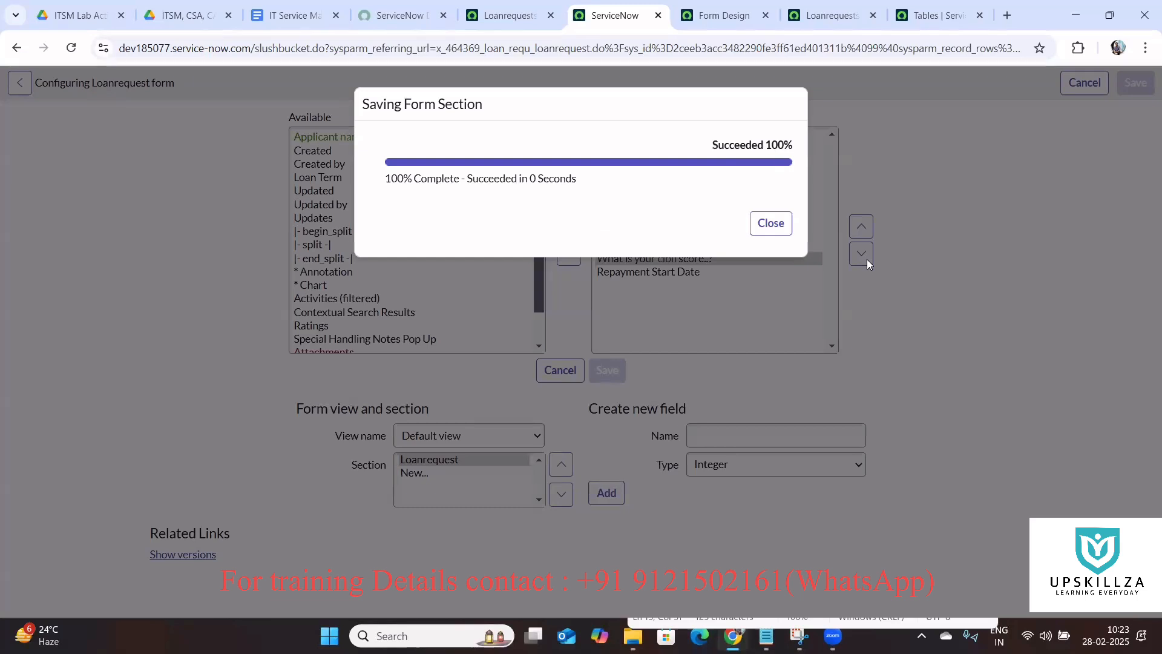
left_click(779, 224)
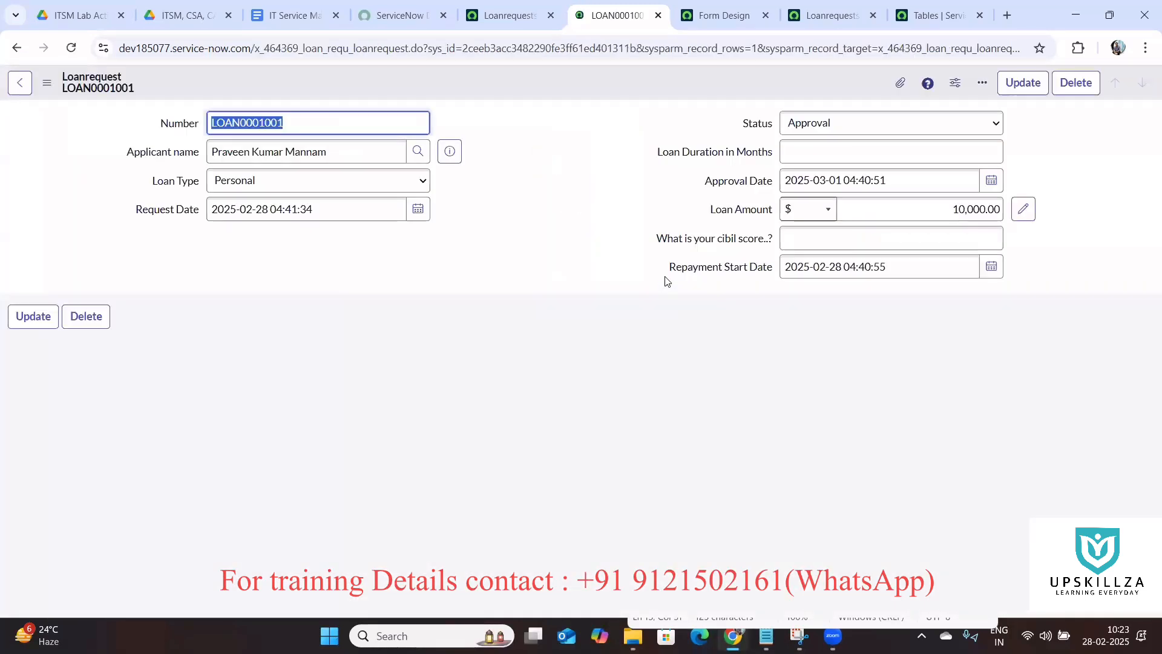
Step: Check the cibil score field on the loan record, showing and hiding the technical field names
left_click(878, 235)
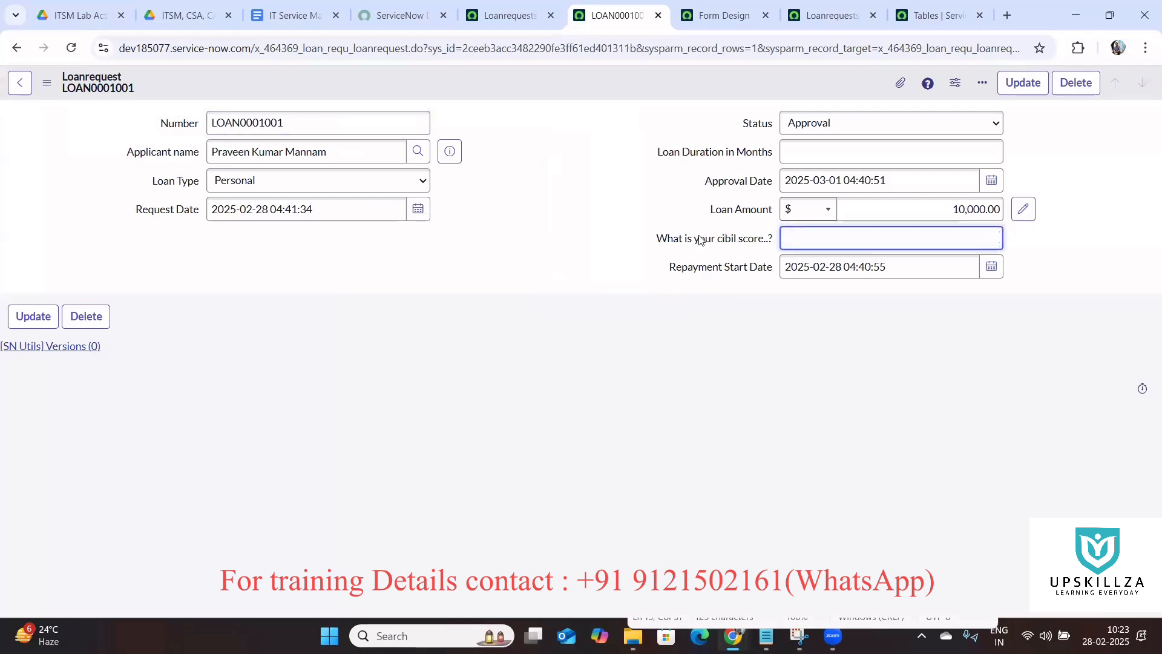
left_click_drag(696, 238, 769, 245)
double_click(767, 245)
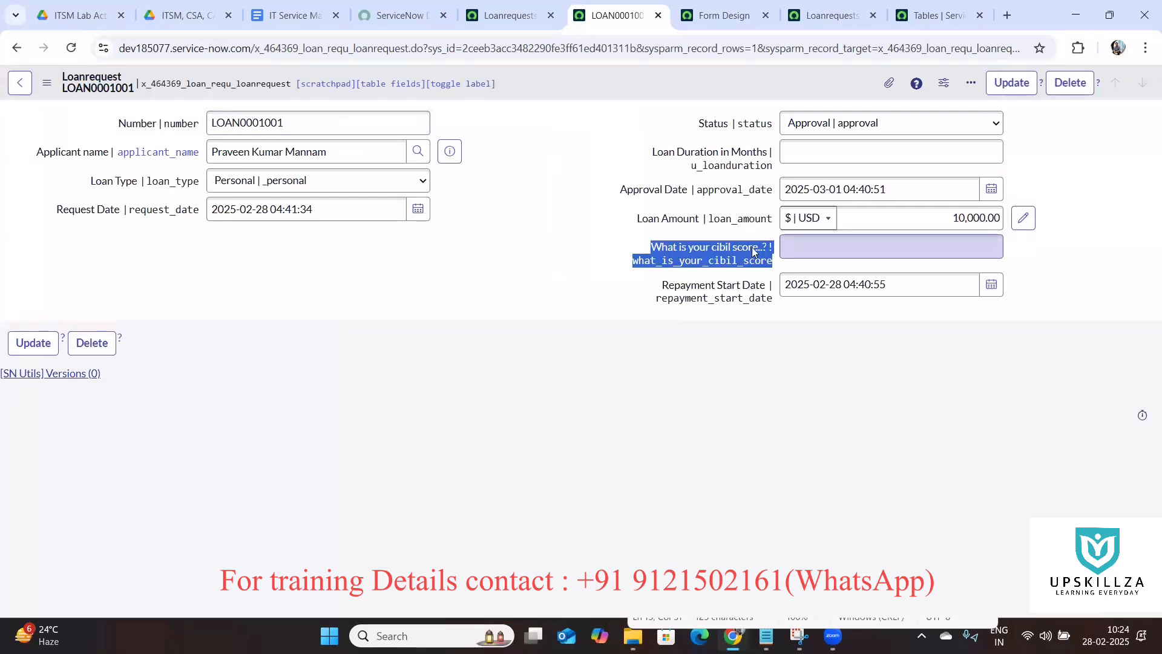
left_click(751, 255)
left_click(692, 15)
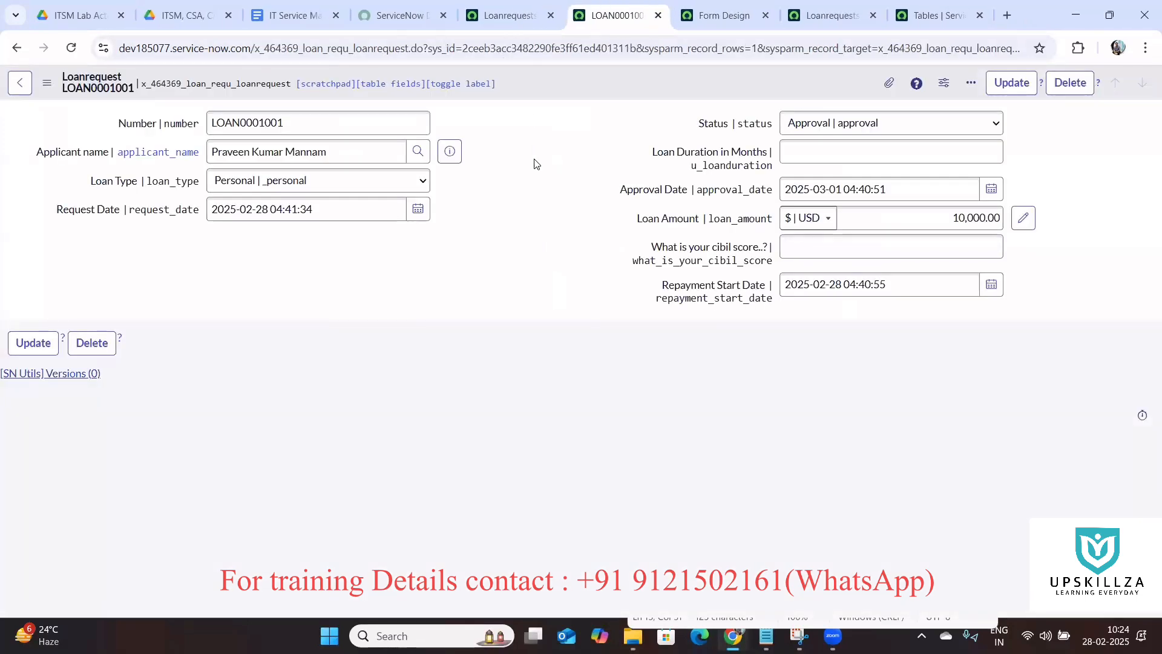
double_click(537, 164)
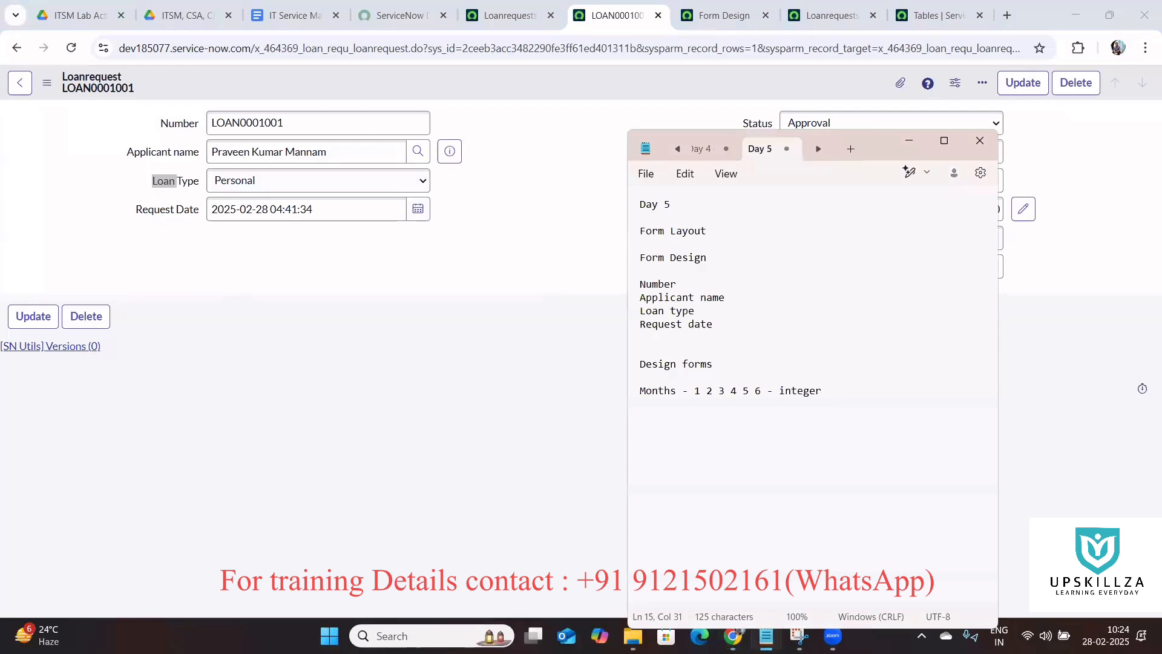
Step: In the Day 5 notes in Notepad, add the line "make mandatory - define" below the Months line
key("Return")
key("Return")
type("makema")
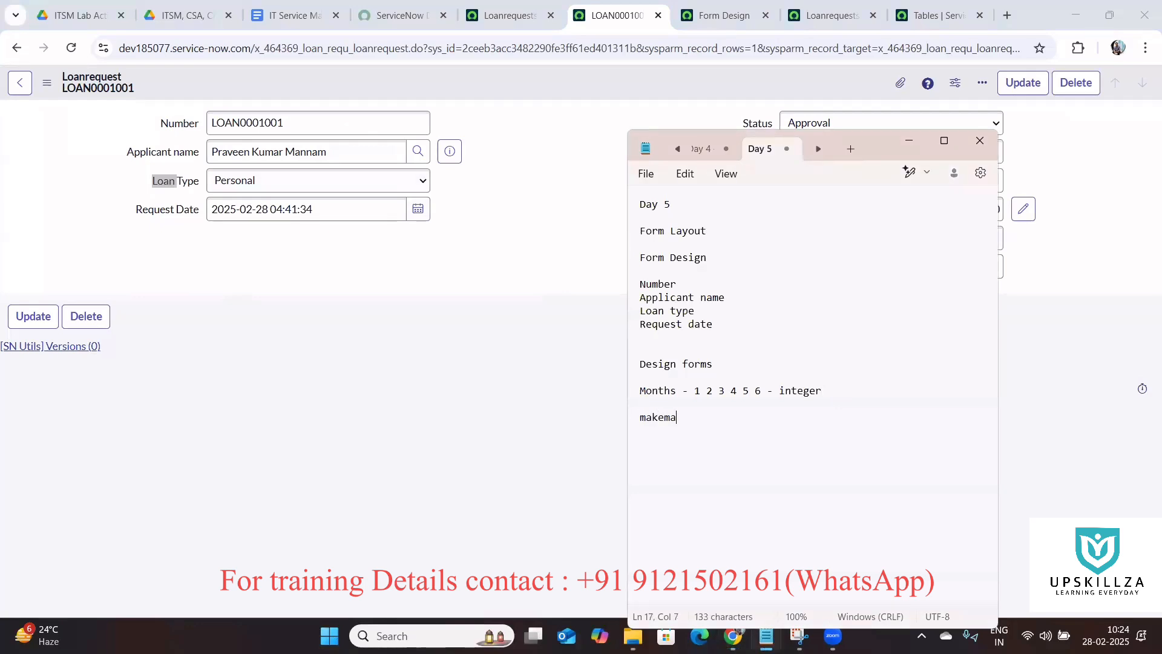
key("BackSpace")
key("BackSpace")
type("ma")
key("BackSpace")
type("andatory ")
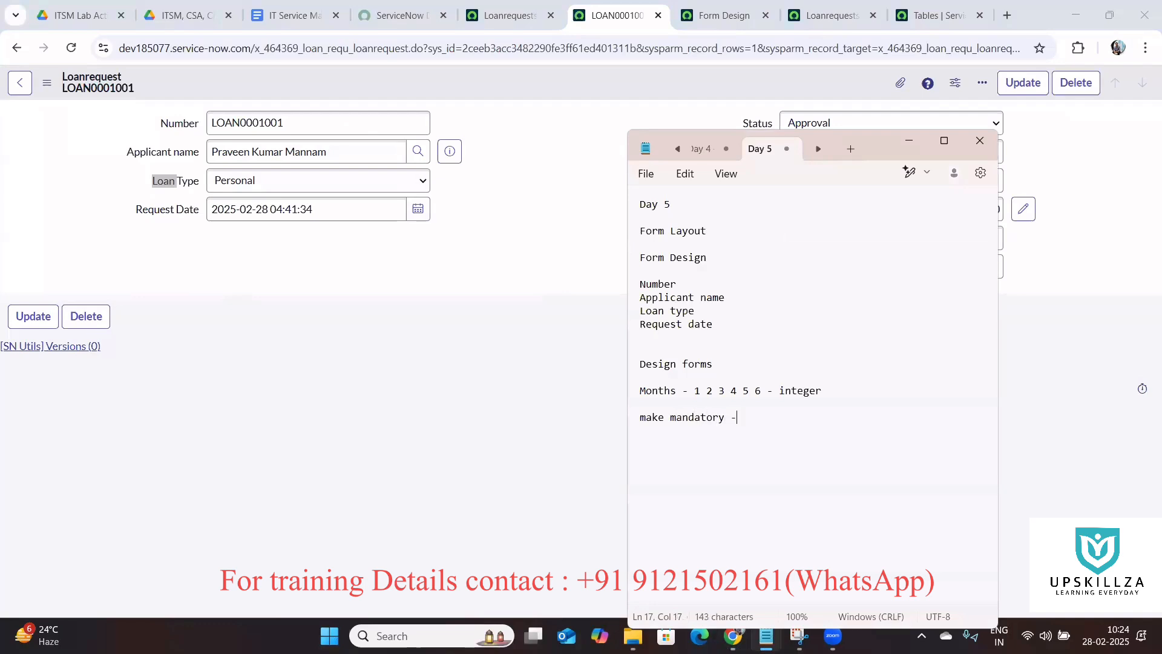
type("- define")
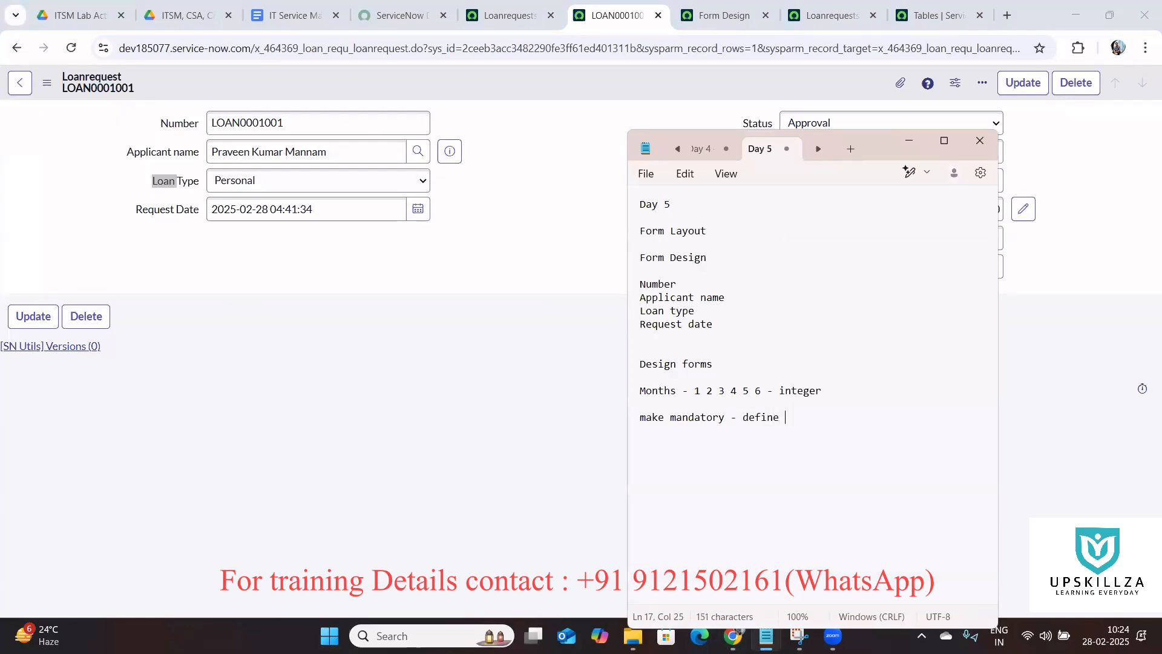
Step: Insert the word "field" between "make" and "mandatory" in the new note line
key("Return")
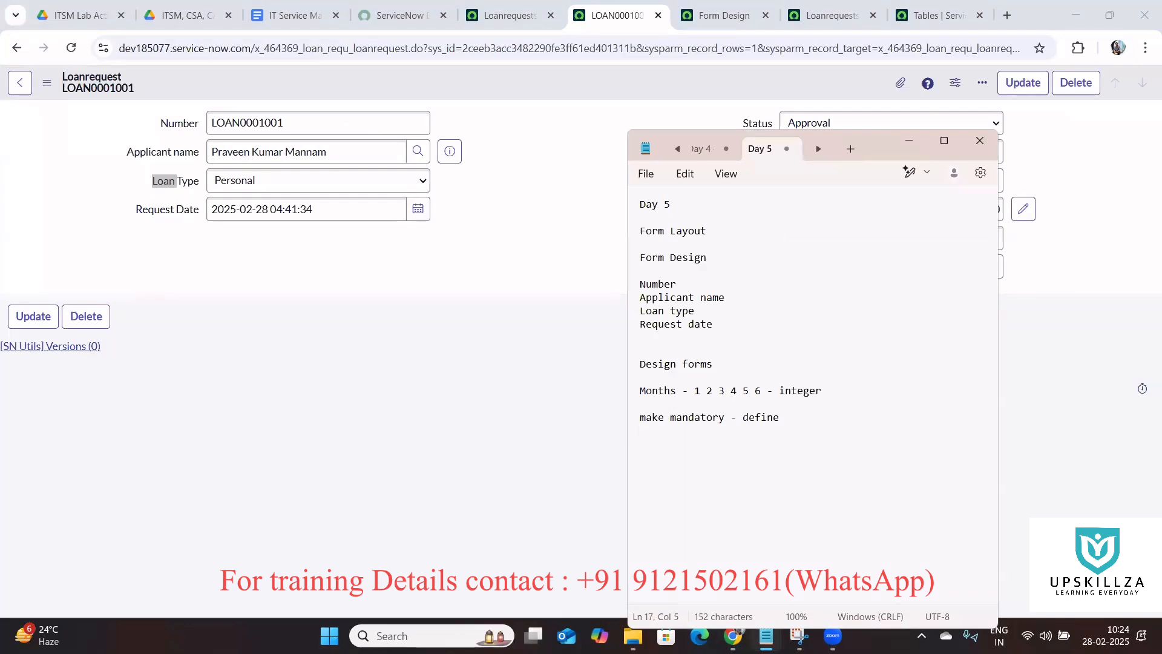
type("fiel")
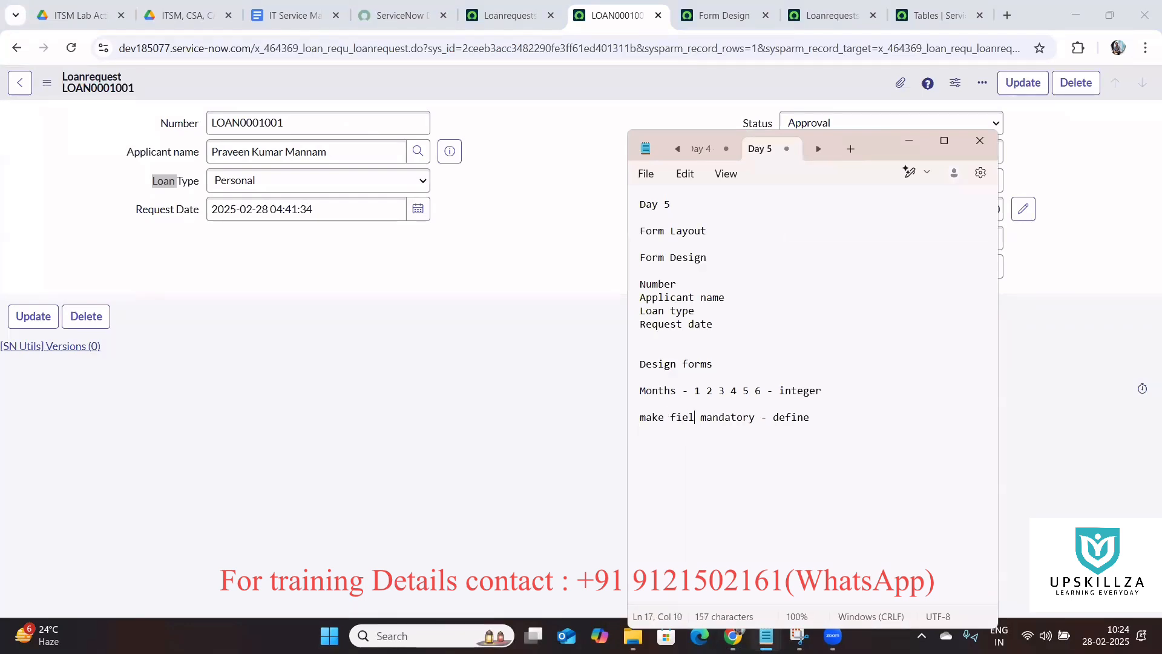
type("d")
left_click(825, 417)
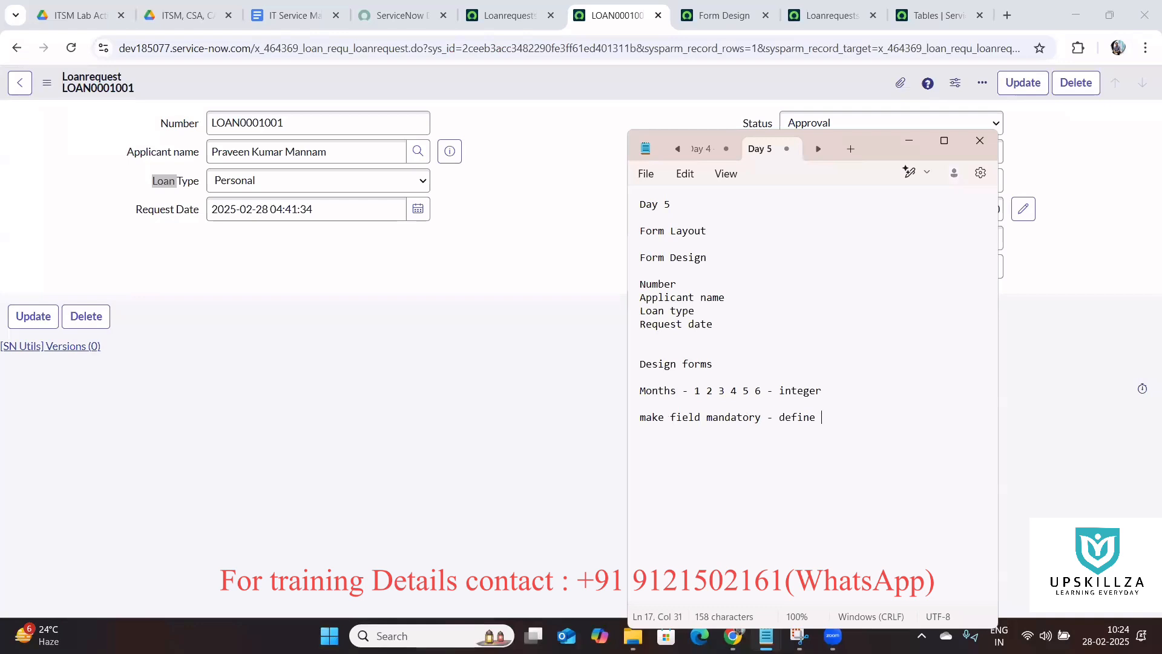
Step: Add the line "Make read only" below the "make field mandatory - define" line in the Day 5 notes
key("Return")
type("Make")
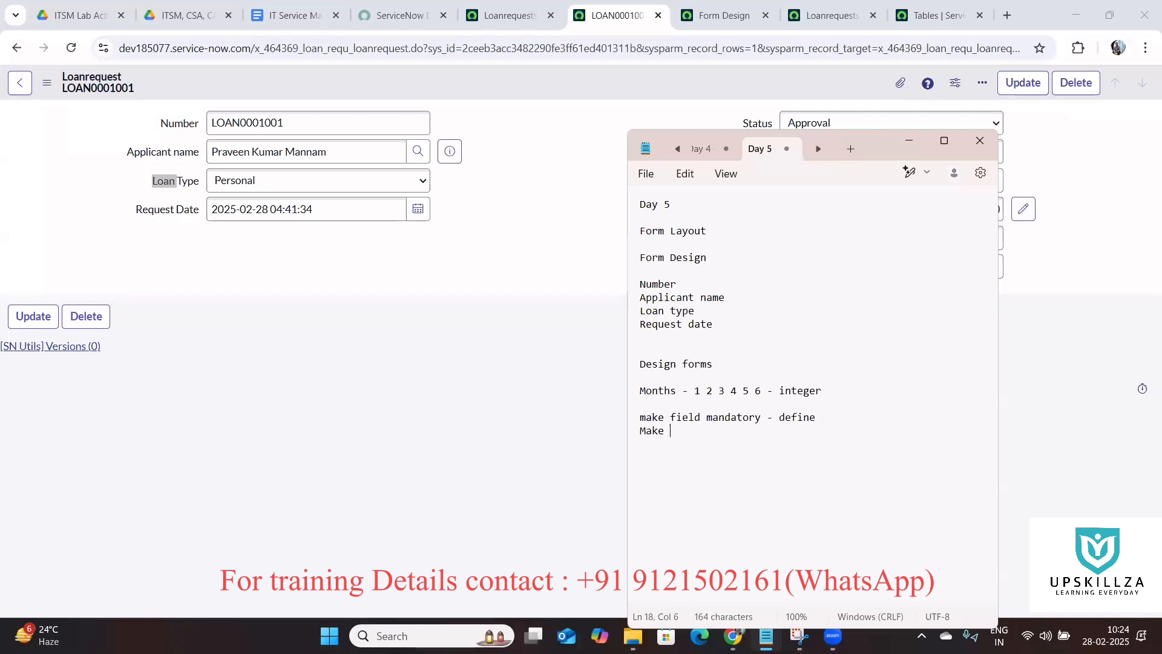
type(" read on")
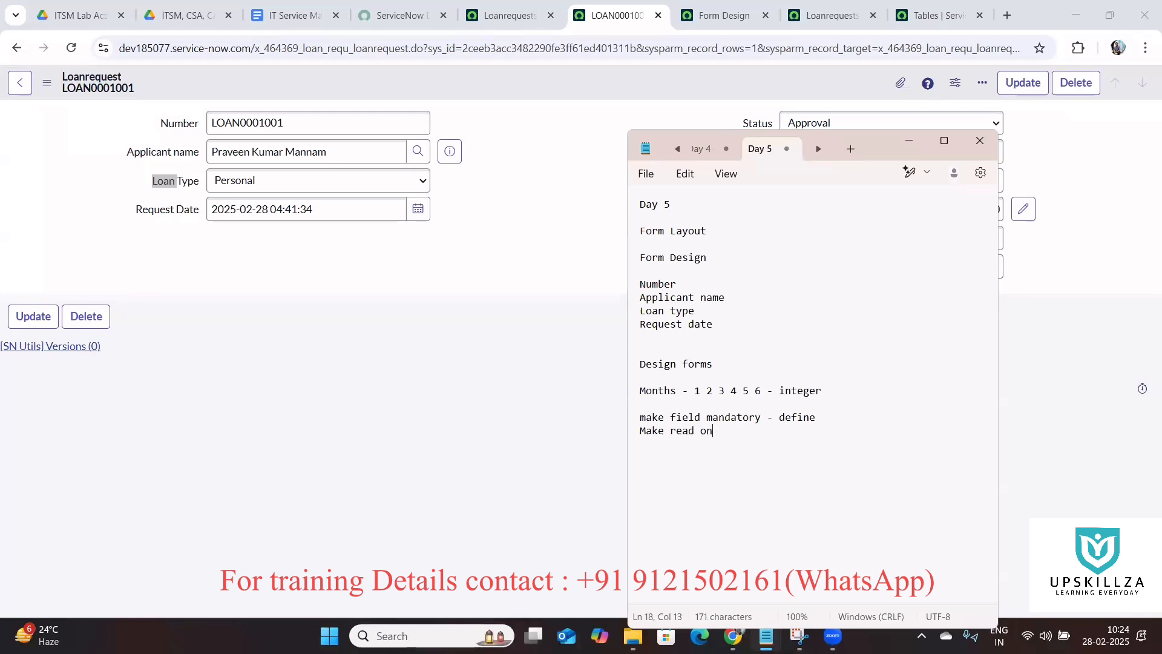
type("ly")
key("Return")
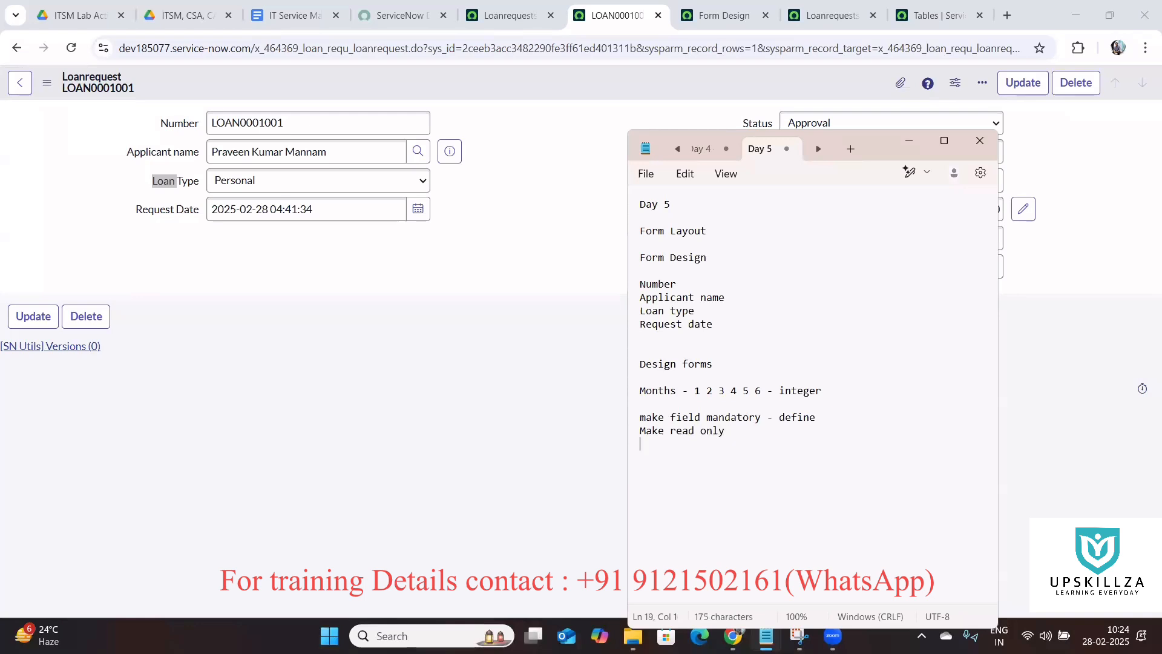
type("Make Fie")
key("BackSpace")
key("BackSpace")
key("BackSpace")
key("BackSpace")
key("BackSpace")
key("BackSpace")
key("BackSpace")
key("BackSpace")
left_click_drag(744, 429, 638, 419)
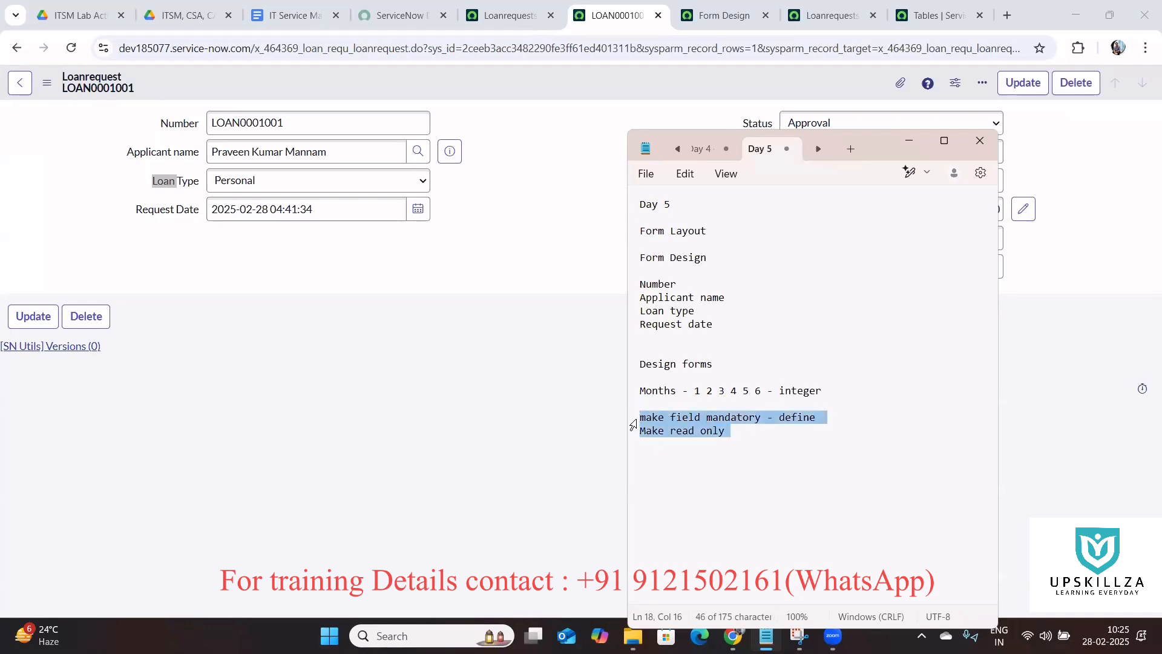
double_click(731, 450)
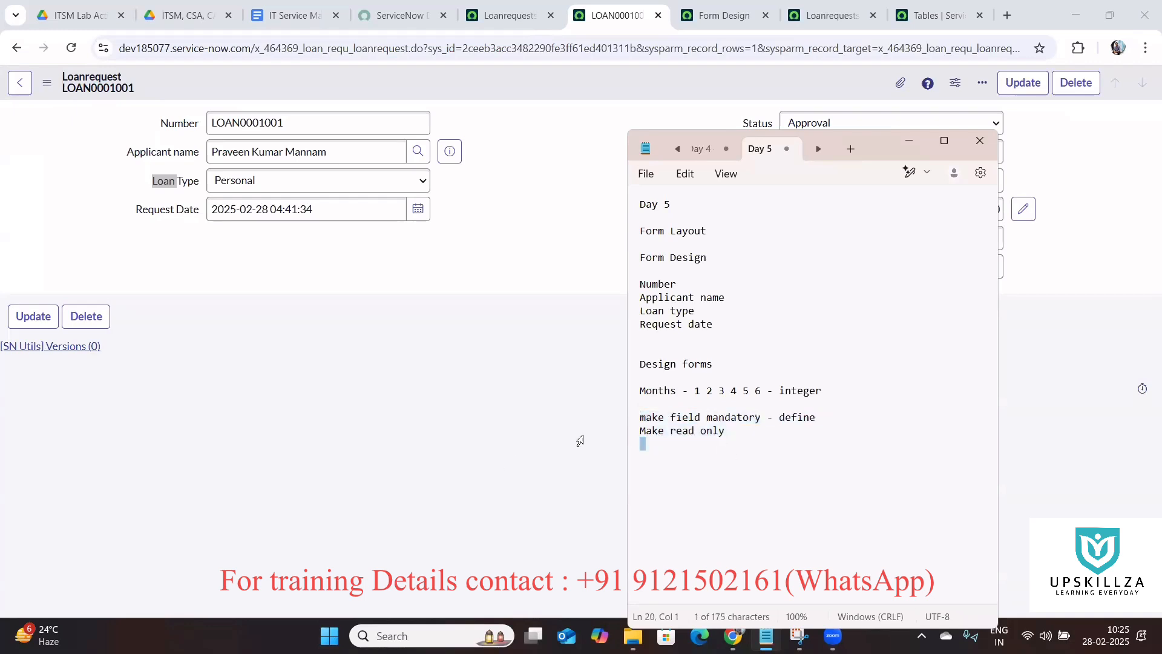
left_click_drag(768, 411, 624, 419)
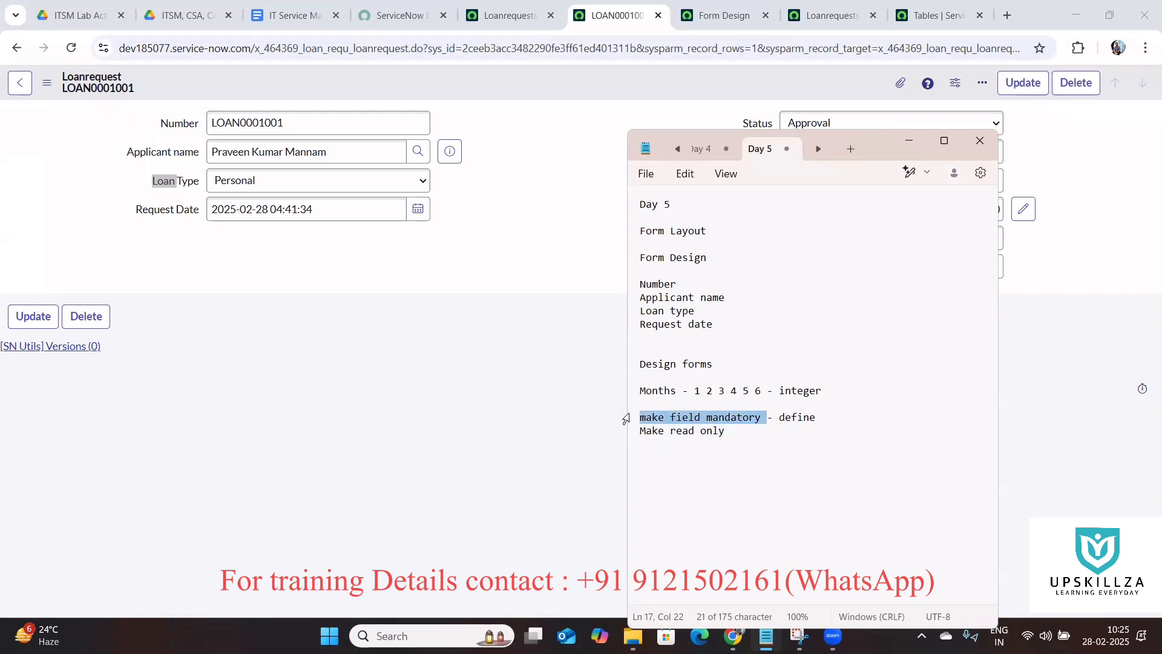
Step: Return to the loan record in Chrome, inspect the Applicant name field's technical details, and look at the blank Loanrequest form
left_click(536, 434)
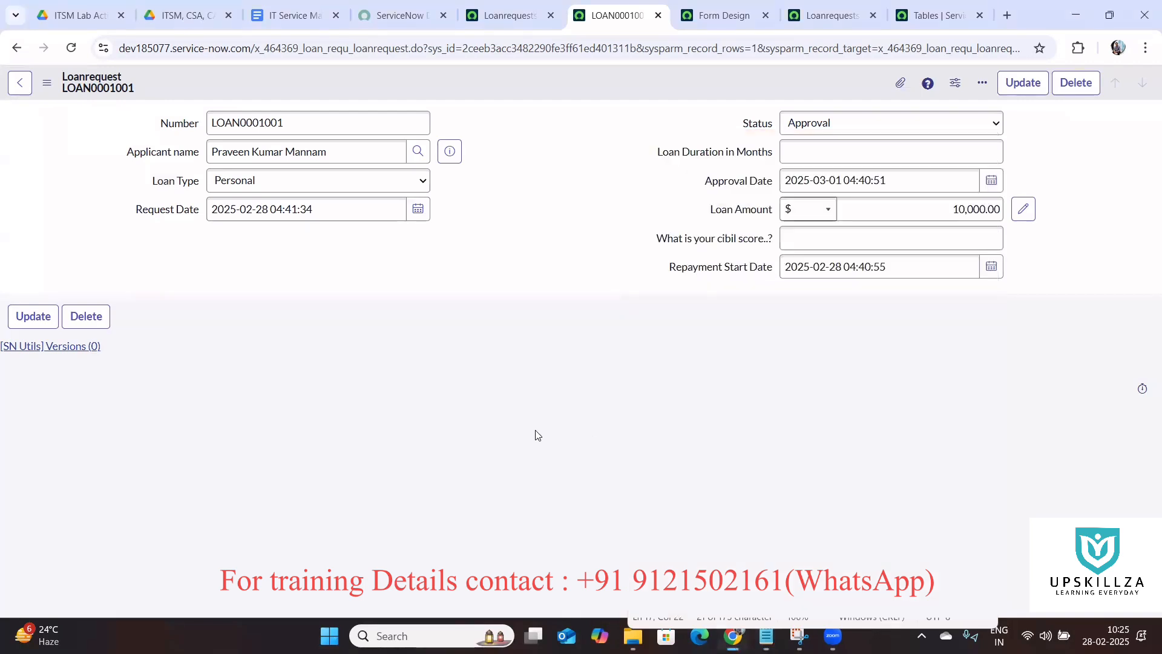
left_click(174, 153)
double_click(174, 153)
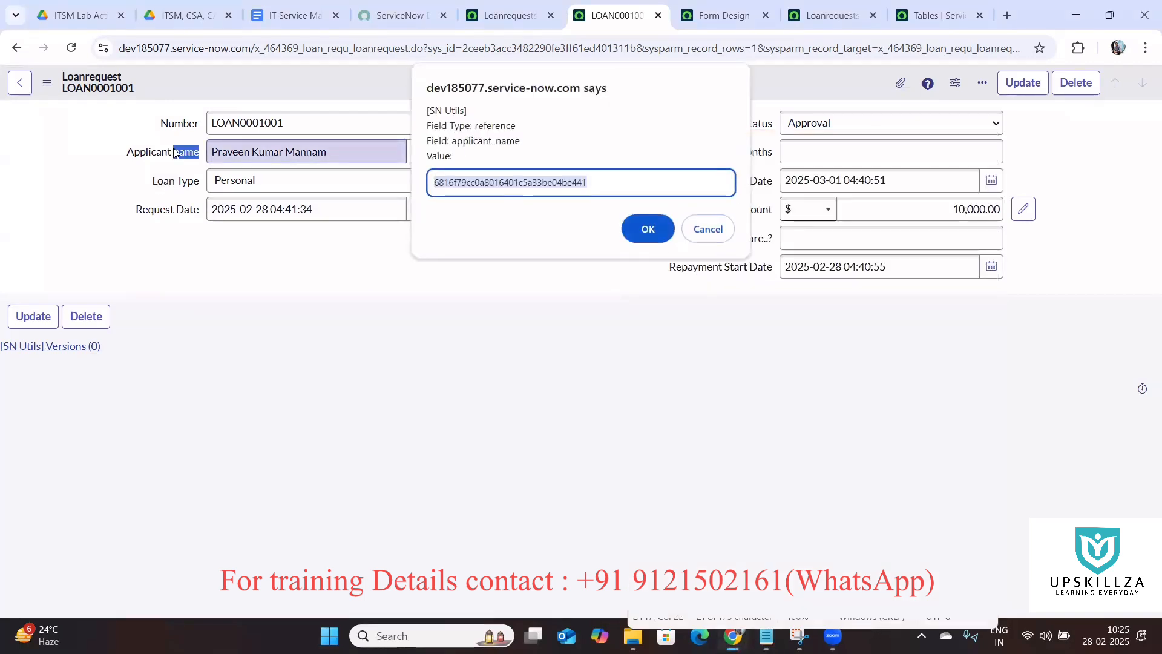
left_click(694, 227)
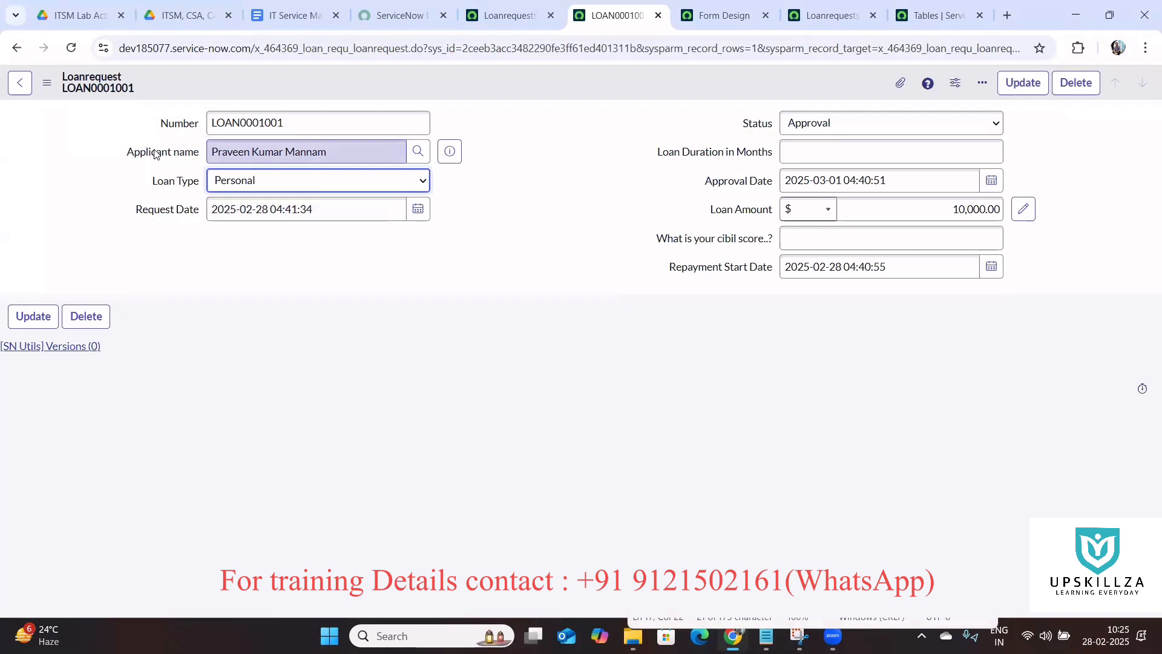
left_click(479, 5)
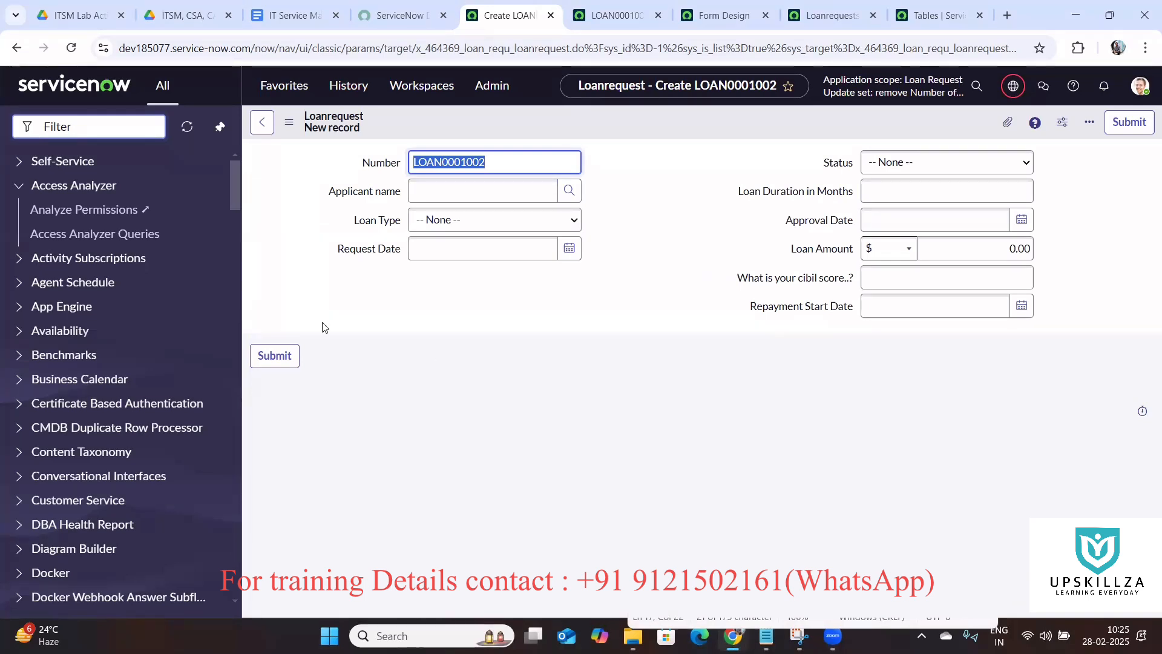
left_click(580, 18)
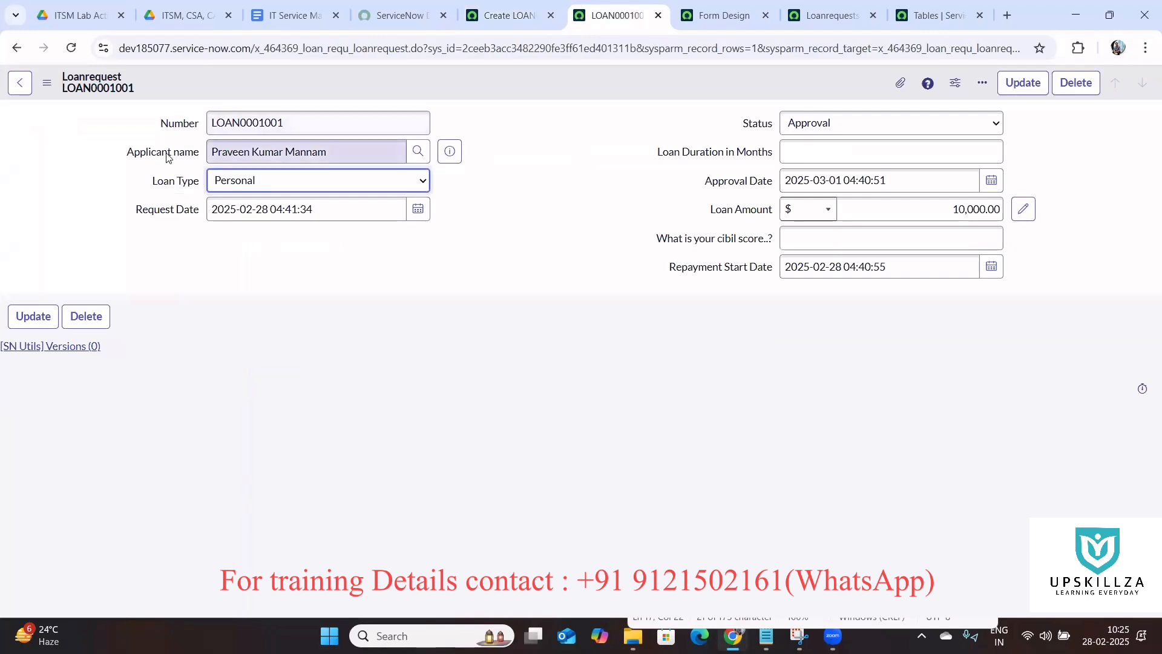
Step: Open Form Design for the Loanrequest form from the existing loan record and decline the Form Builder suggestion
left_click(48, 83)
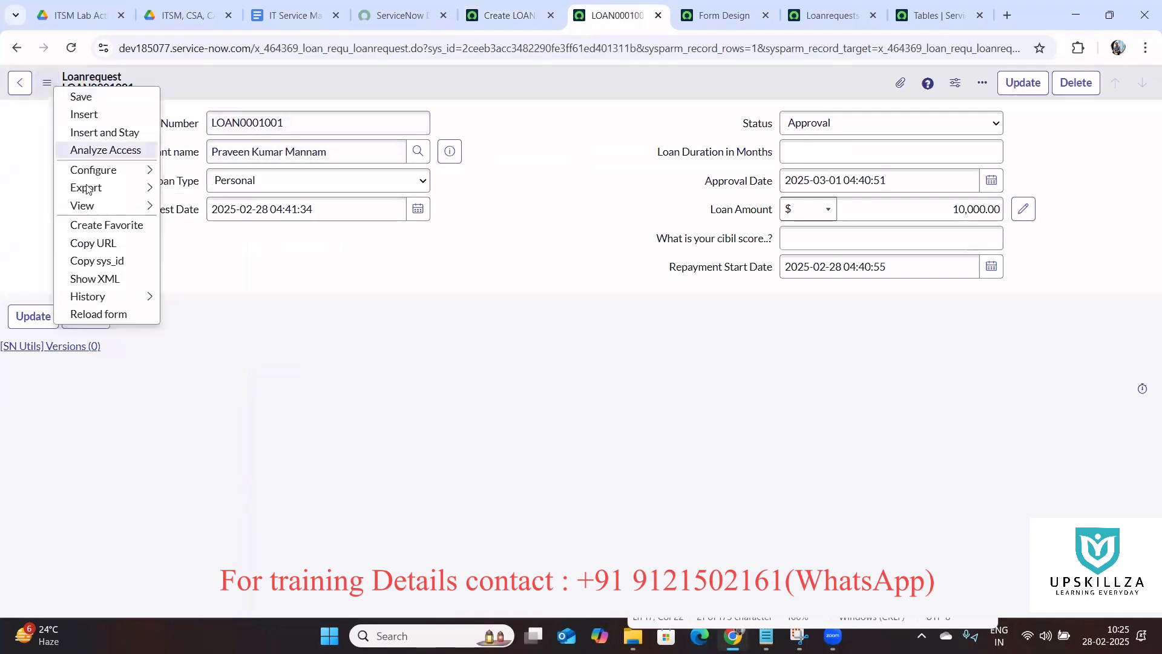
mouse_move(121, 170)
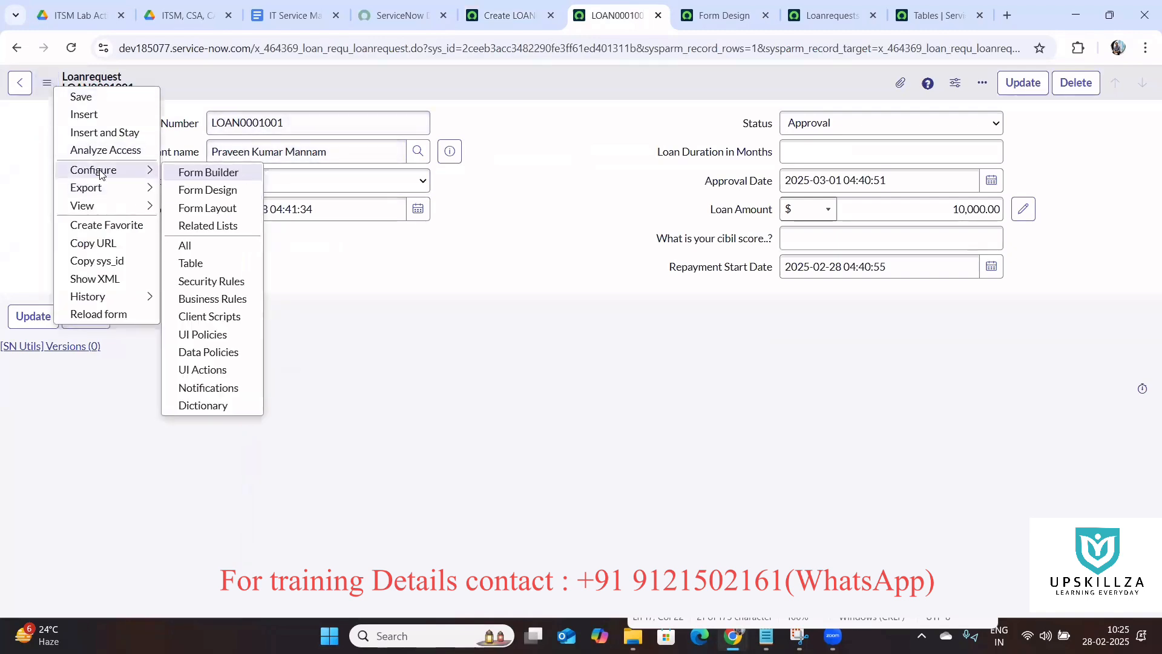
left_click(195, 190)
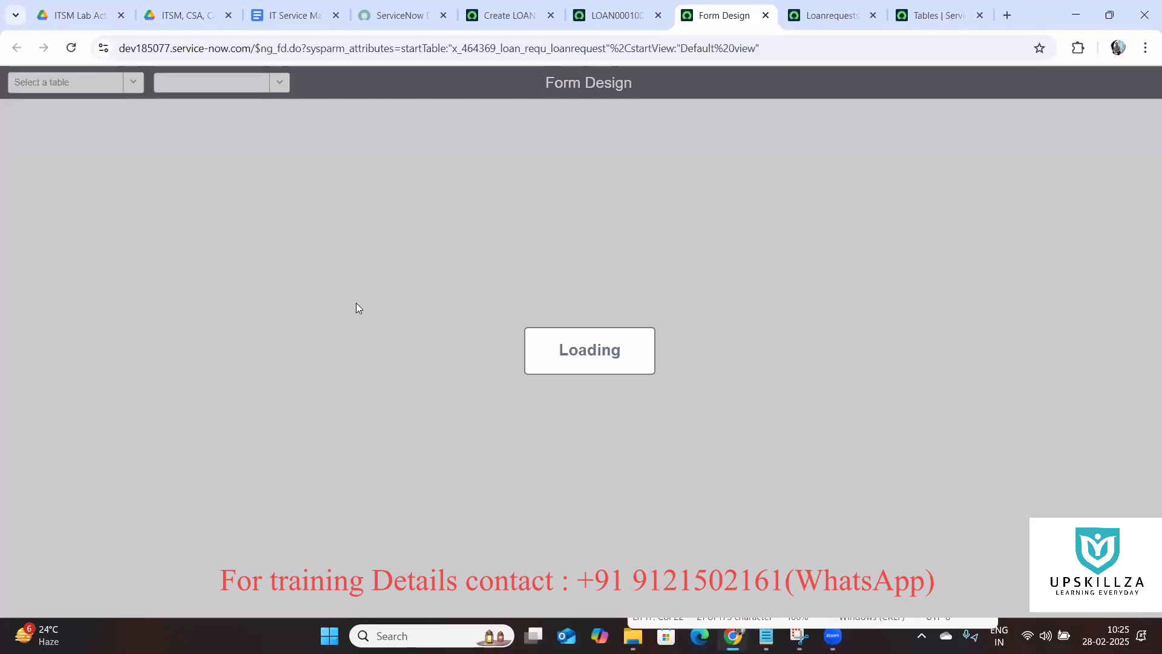
left_click(810, 9)
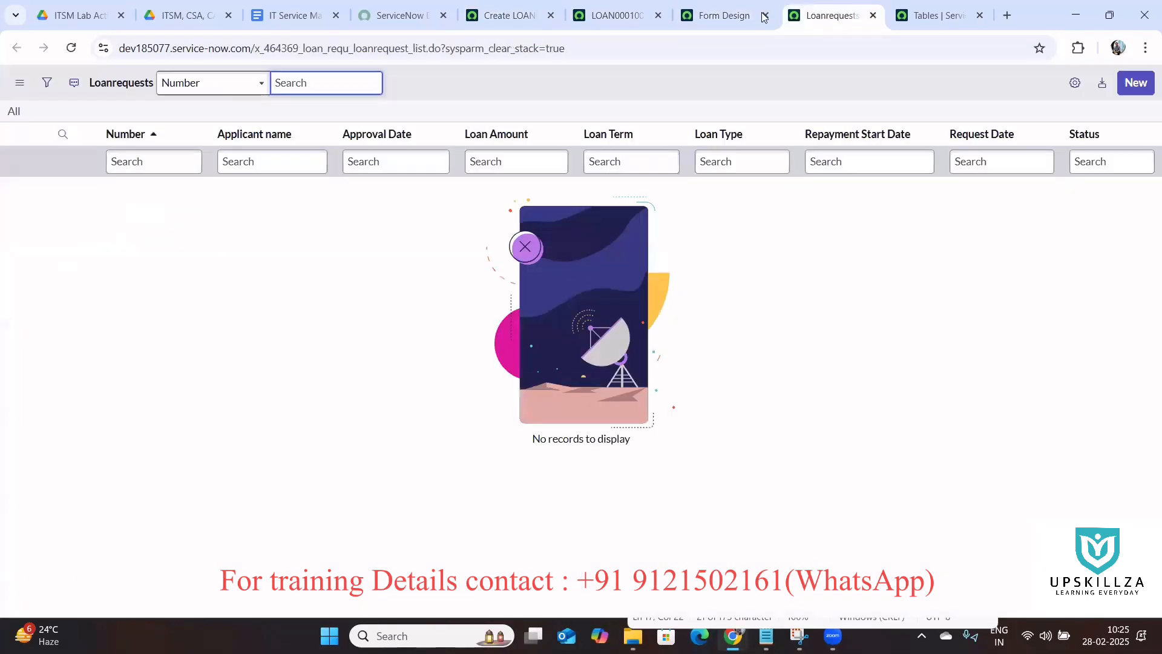
left_click(727, 13)
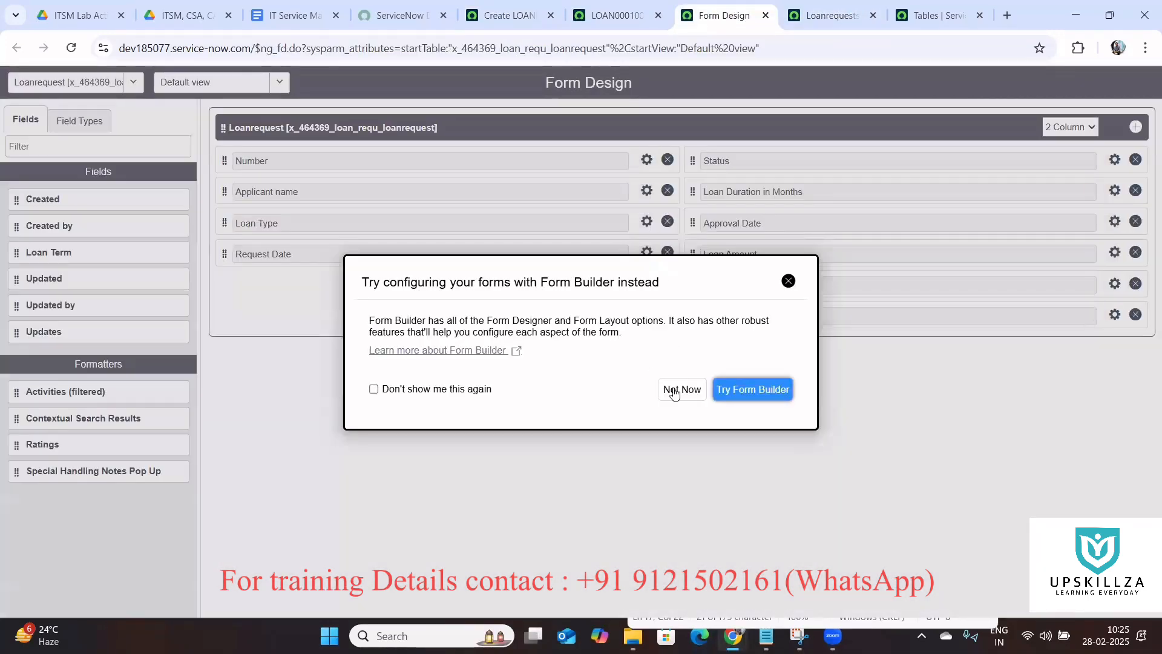
left_click(672, 389)
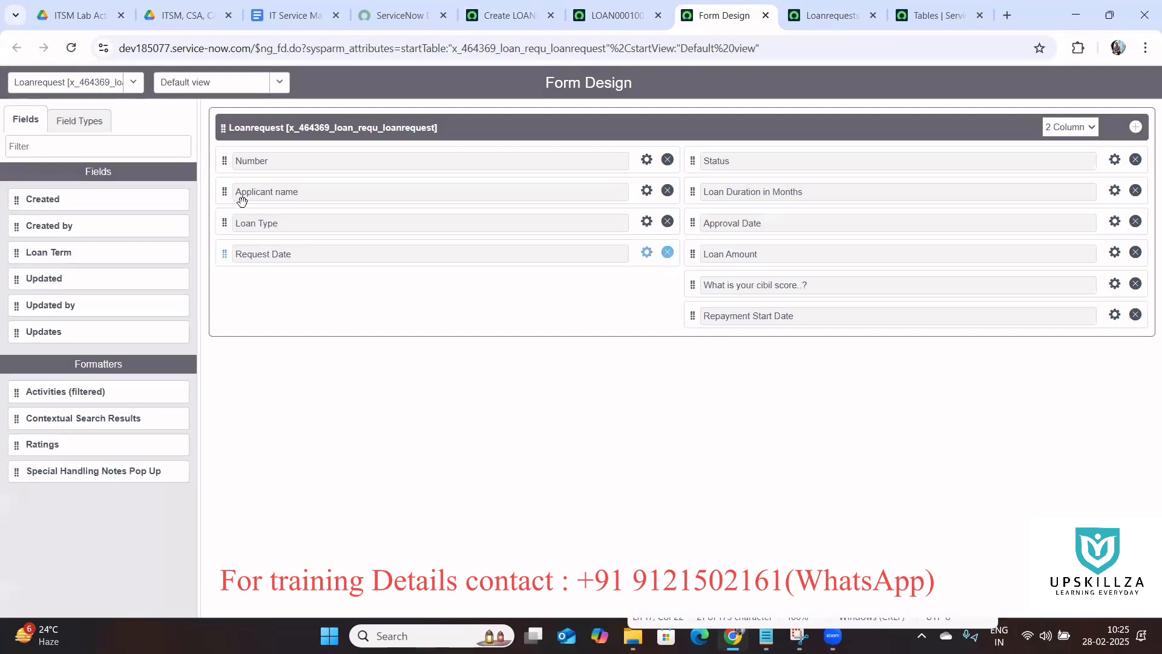
Step: Make the Applicant name field mandatory in its properties and save the form design
left_click(646, 193)
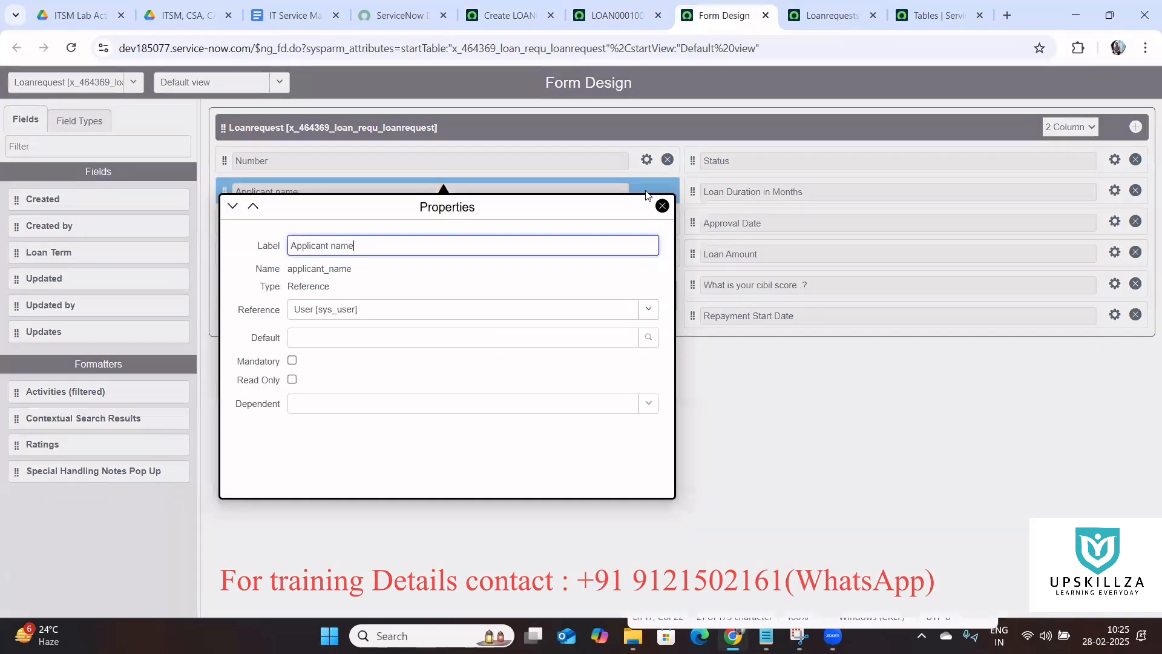
left_click(293, 361)
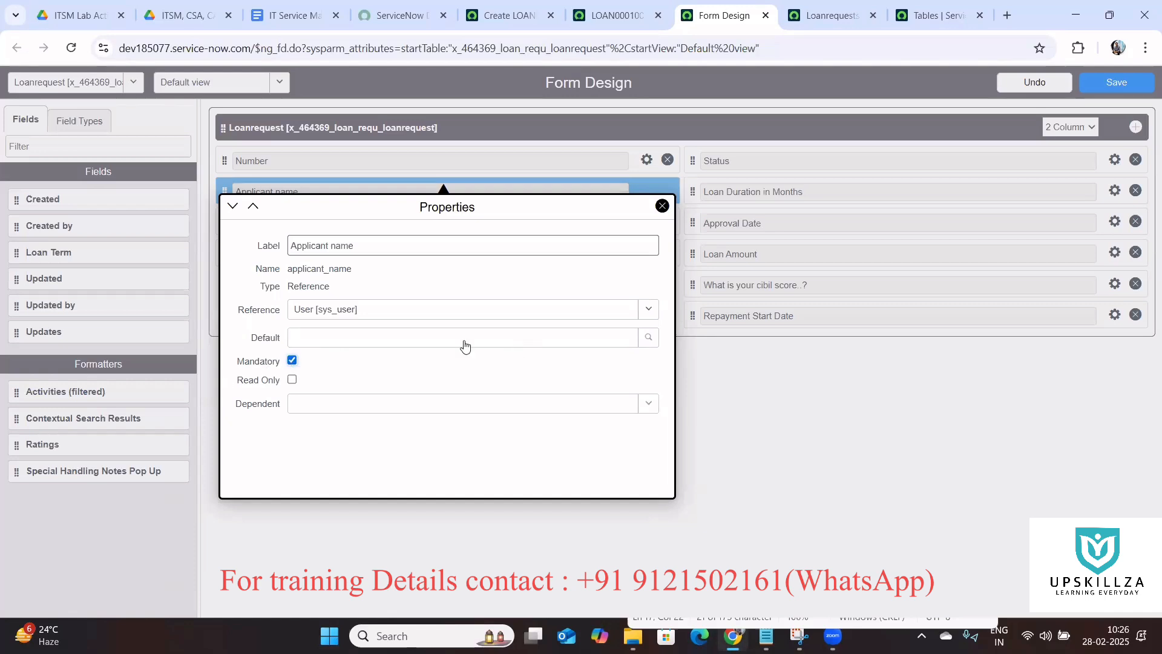
left_click(658, 209)
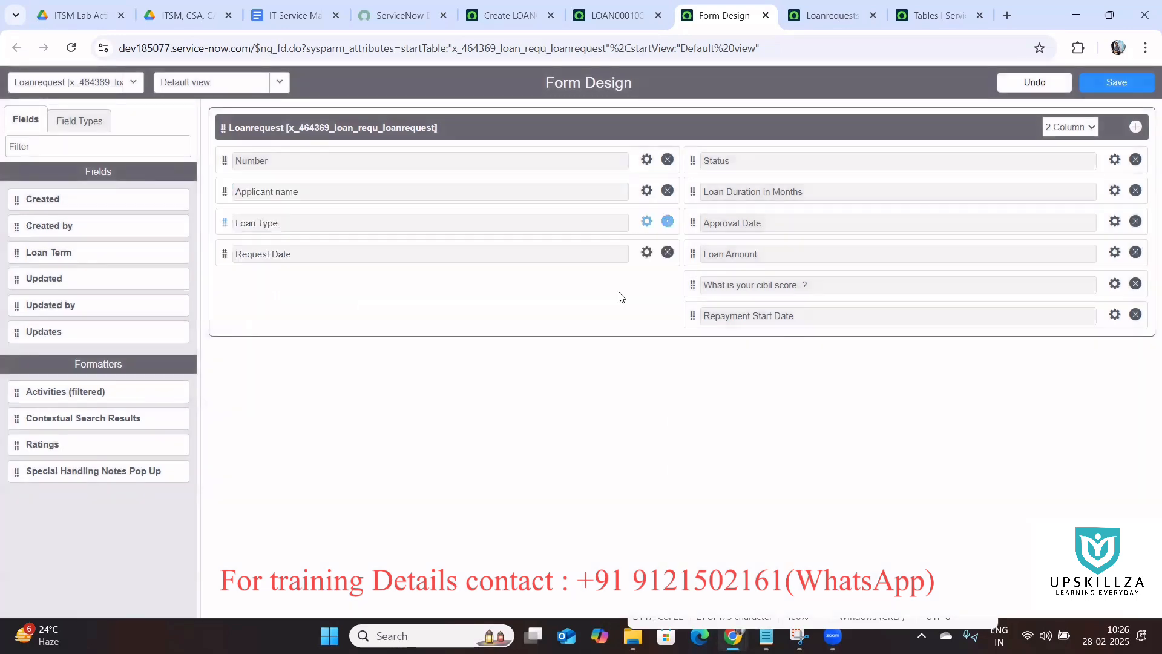
left_click(1110, 81)
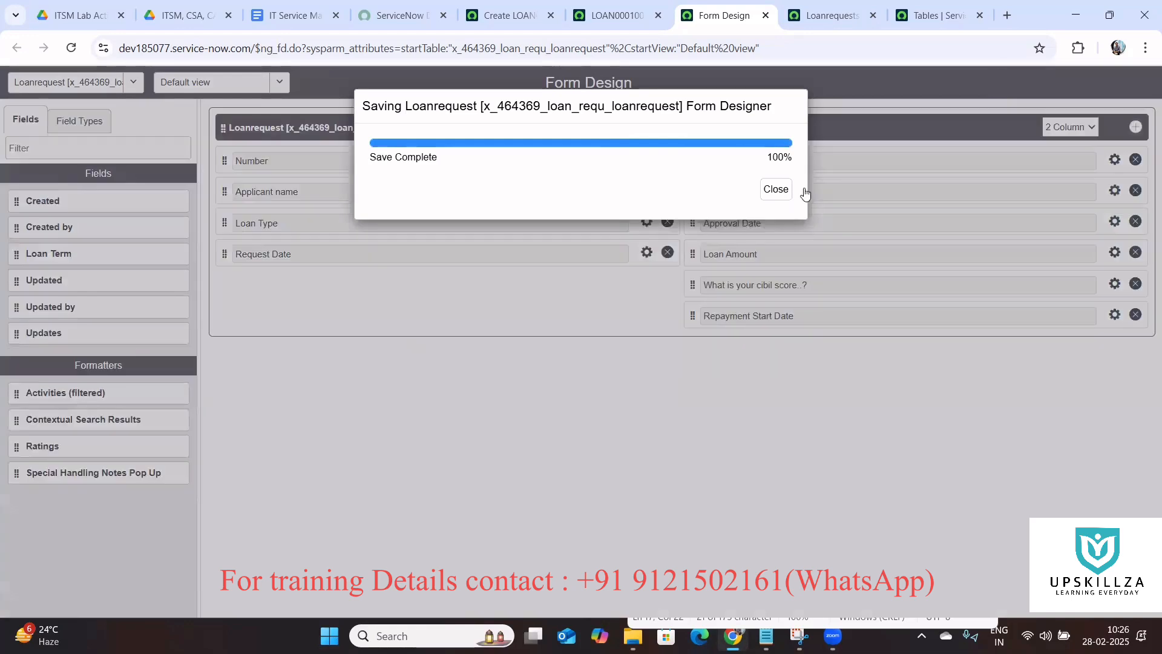
left_click(778, 189)
Step: Reload the existing loan record and the new Loanrequest form to check the mandatory marker on Applicant name
left_click(644, 5)
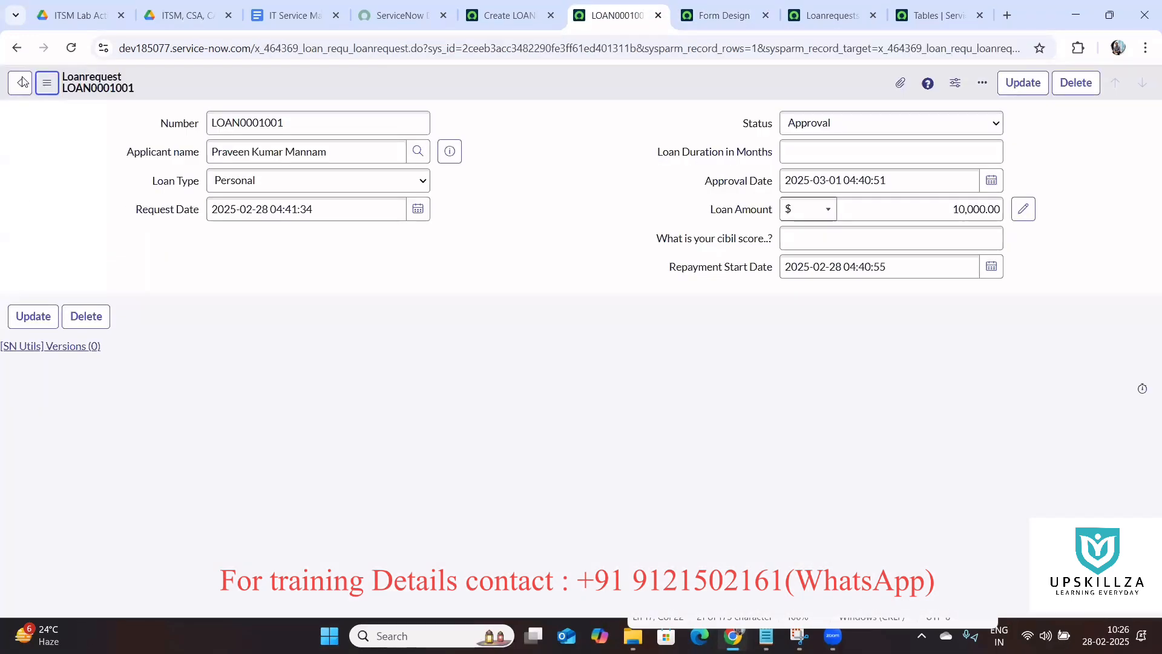
left_click(70, 47)
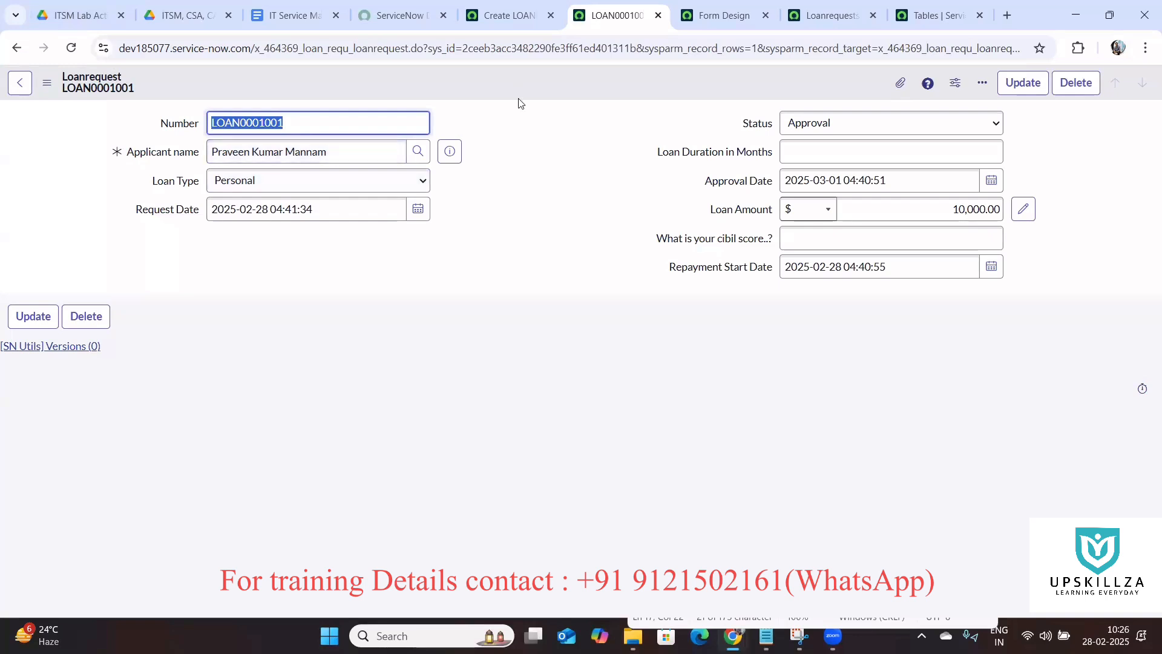
left_click(509, 19)
left_click(71, 47)
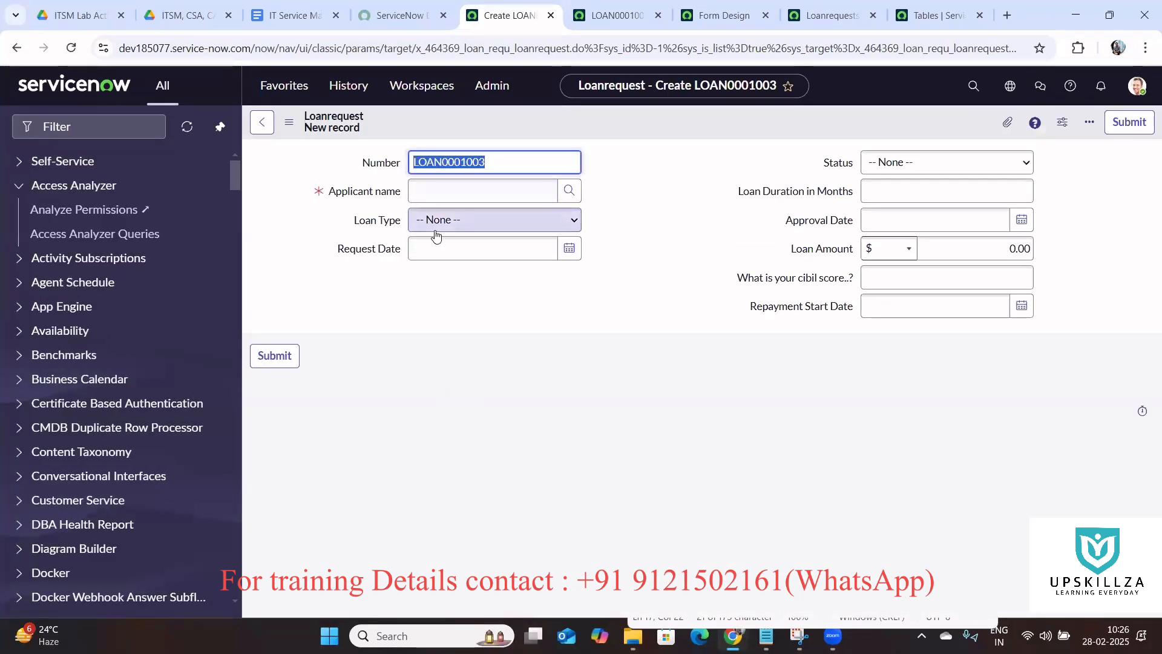
left_click(475, 224)
left_click(465, 261)
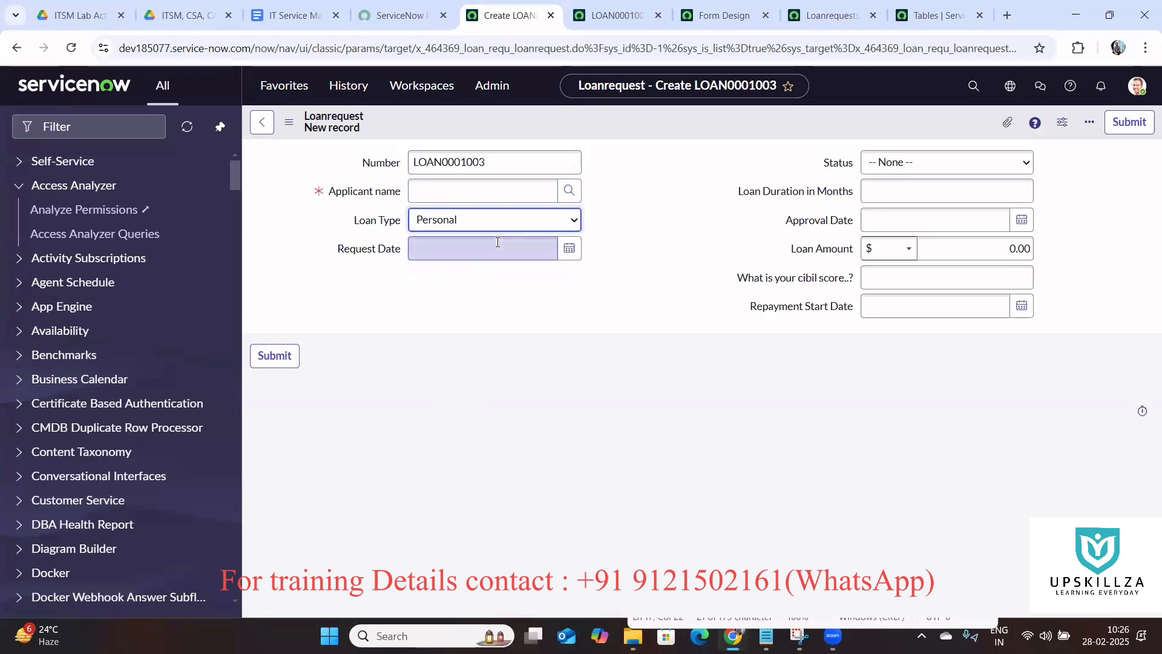
left_click(569, 248)
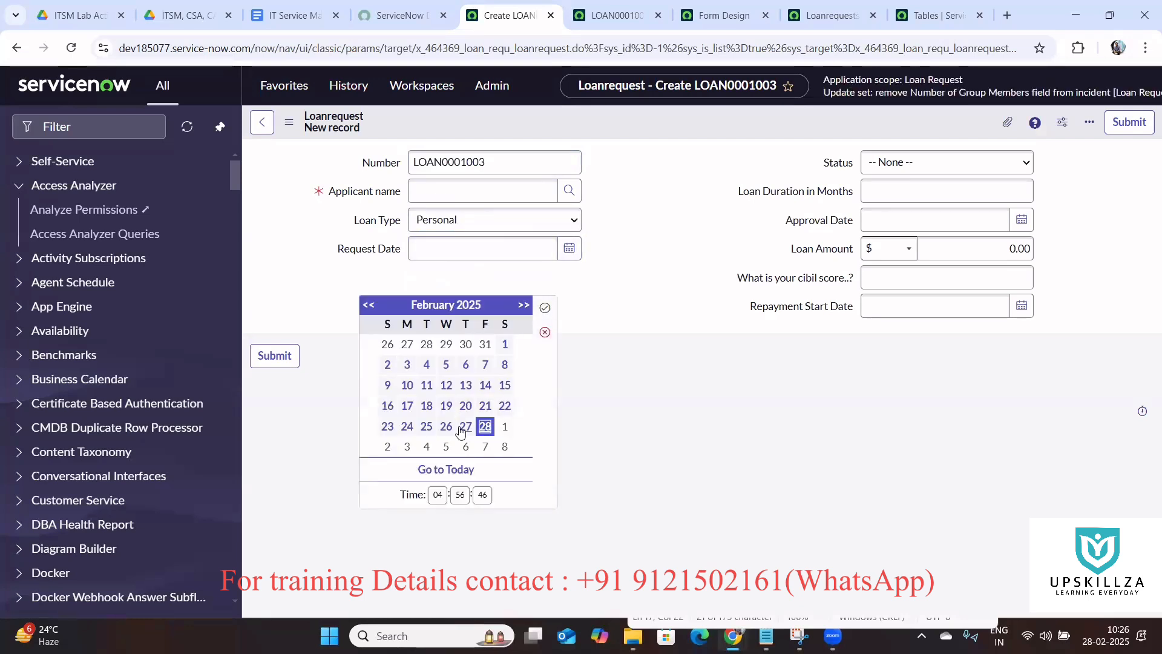
left_click(462, 427)
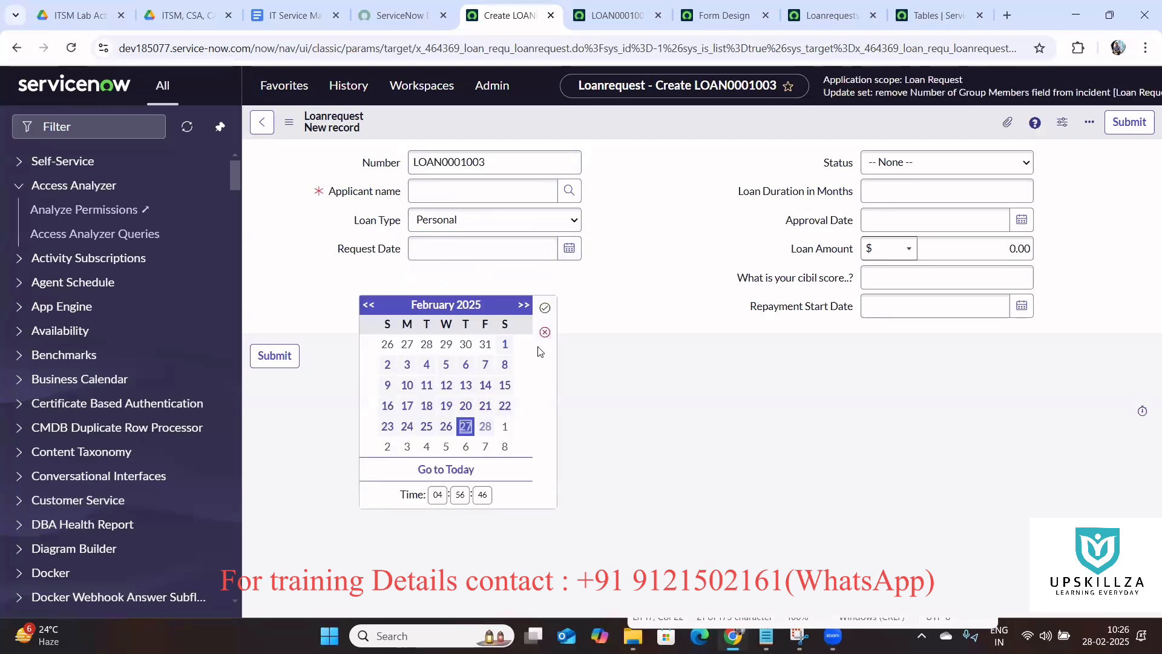
left_click(546, 309)
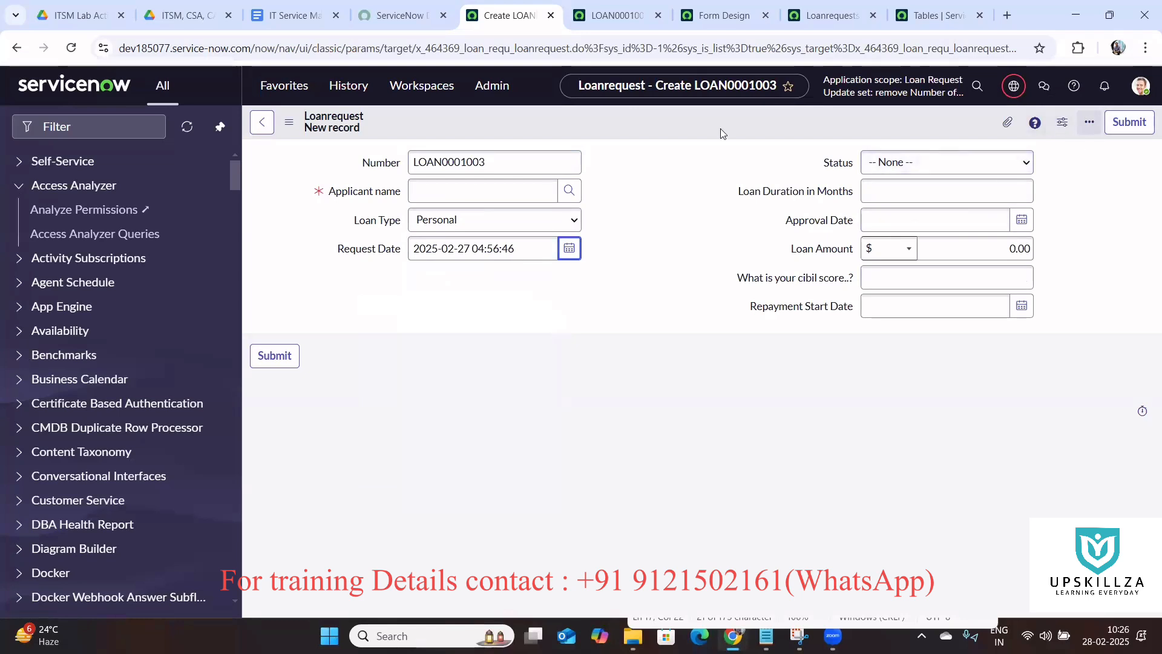
Step: Try to save the new loan request with Applicant name empty, review the form's response, and dismiss the message
left_click(289, 123)
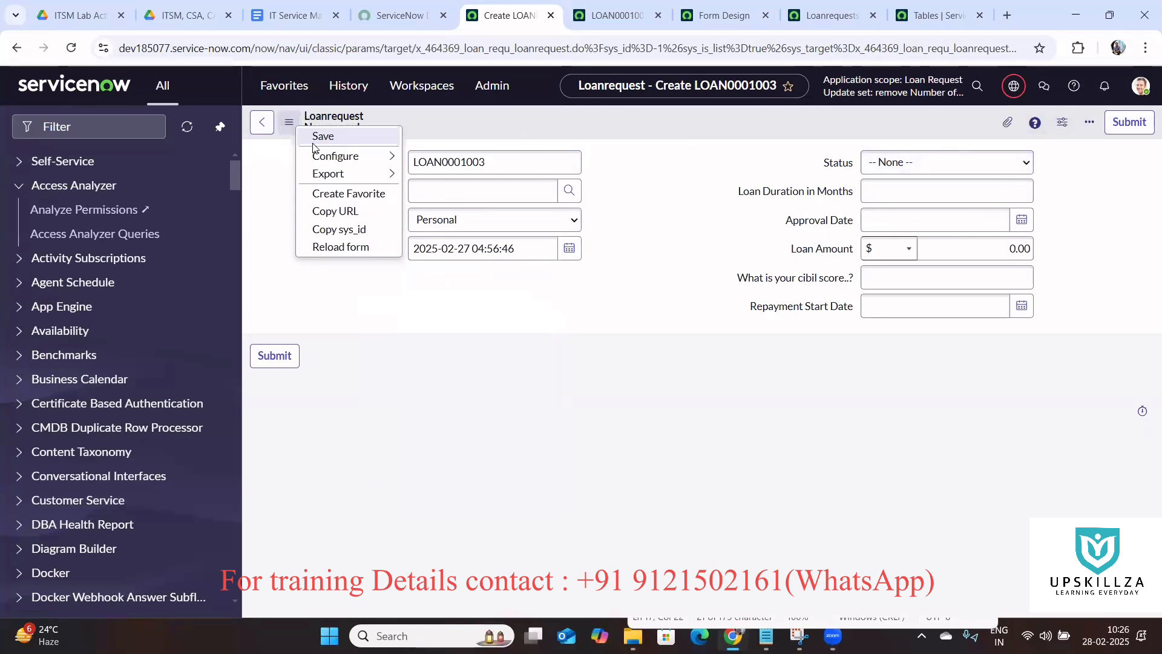
left_click(330, 138)
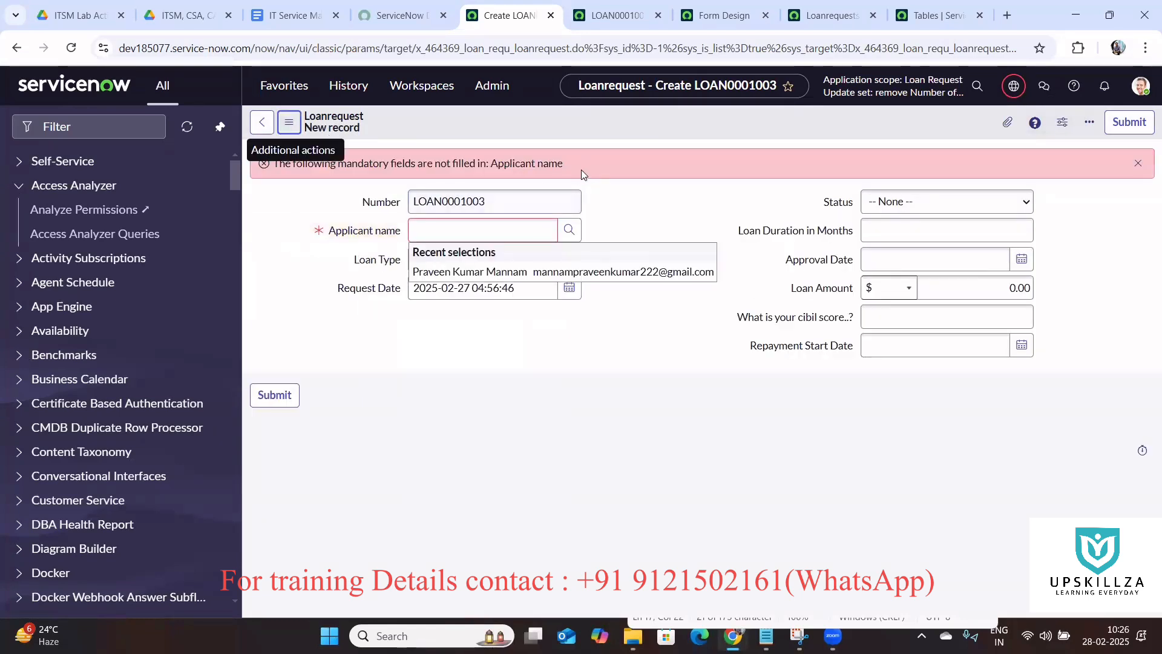
left_click_drag(582, 170, 283, 166)
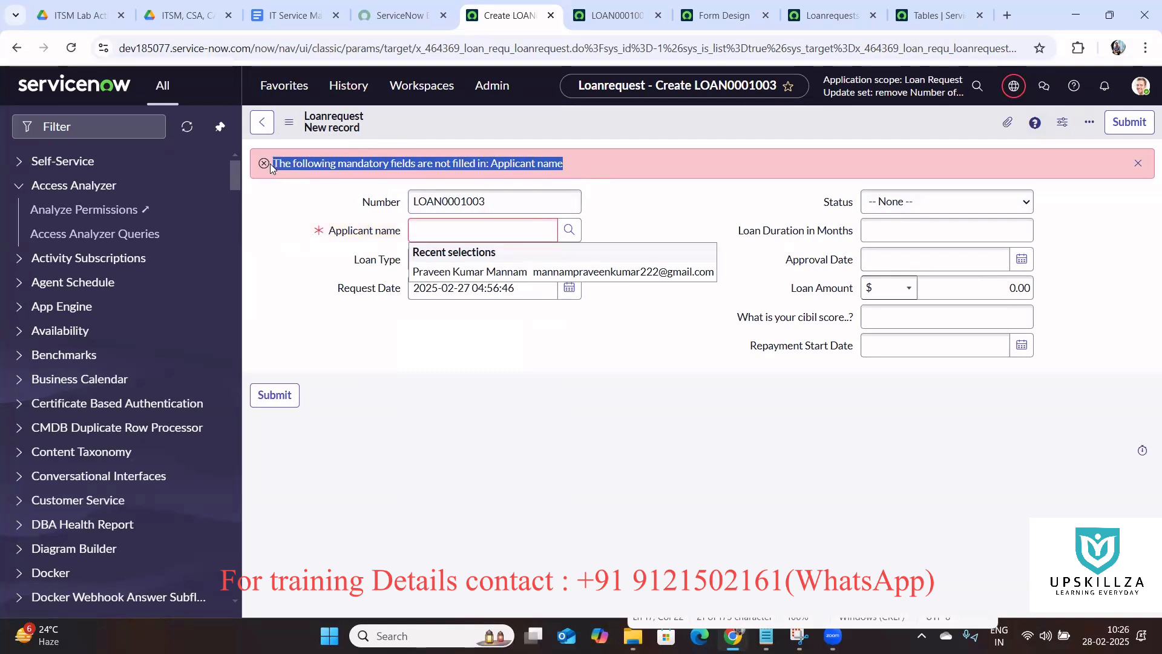
left_click(658, 190)
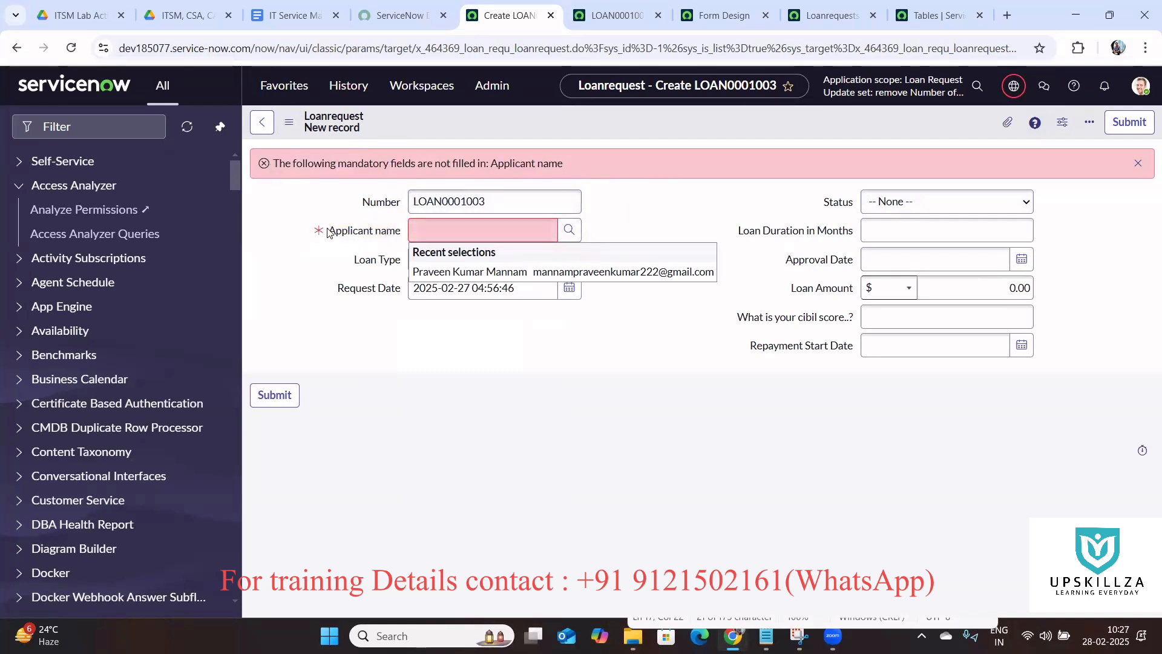
left_click_drag(330, 231, 408, 238)
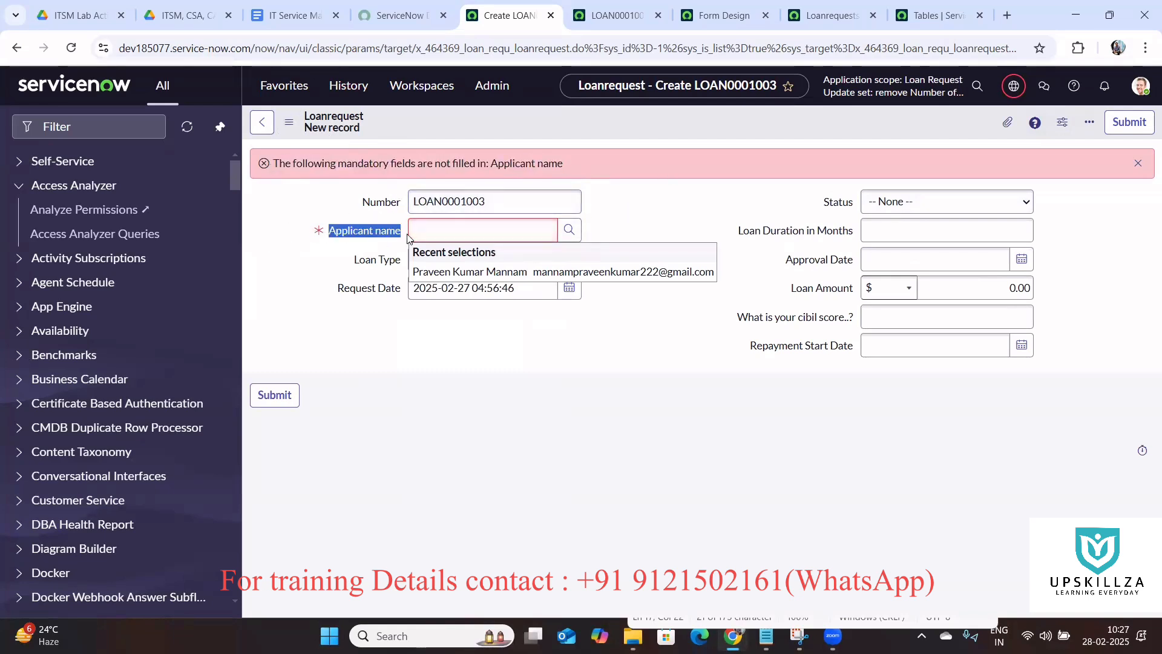
left_click(666, 231)
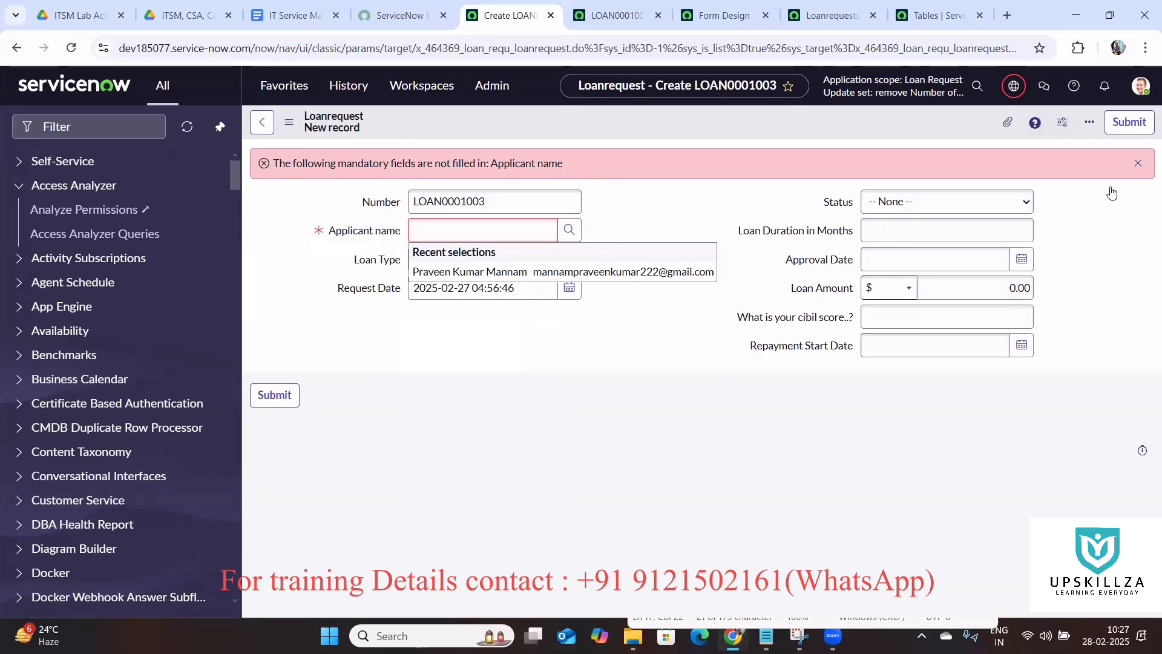
left_click(1139, 163)
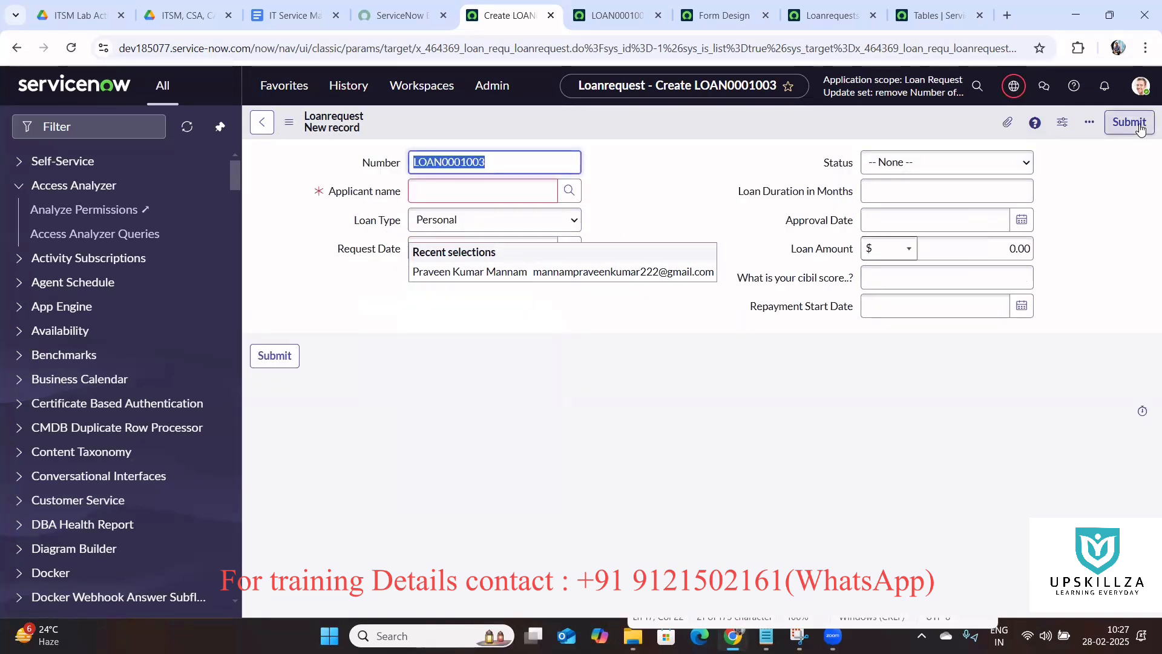
Step: Submit the new loan request again without an applicant name and review how the form responds
left_click(1141, 127)
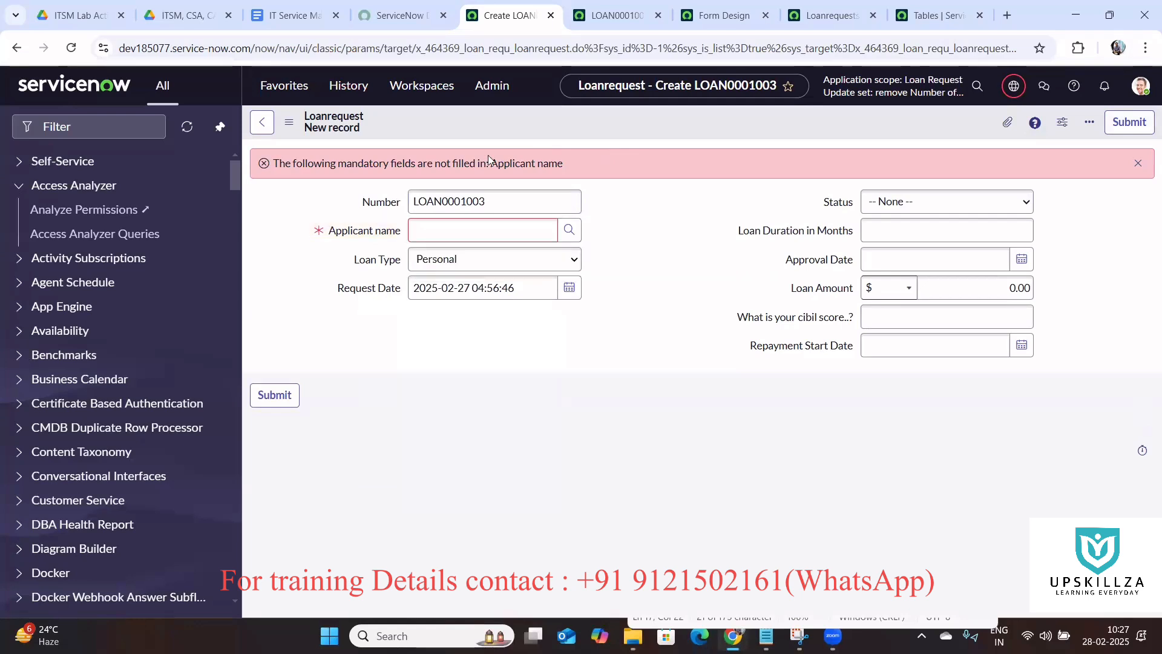
left_click_drag(488, 158, 228, 158)
left_click(761, 239)
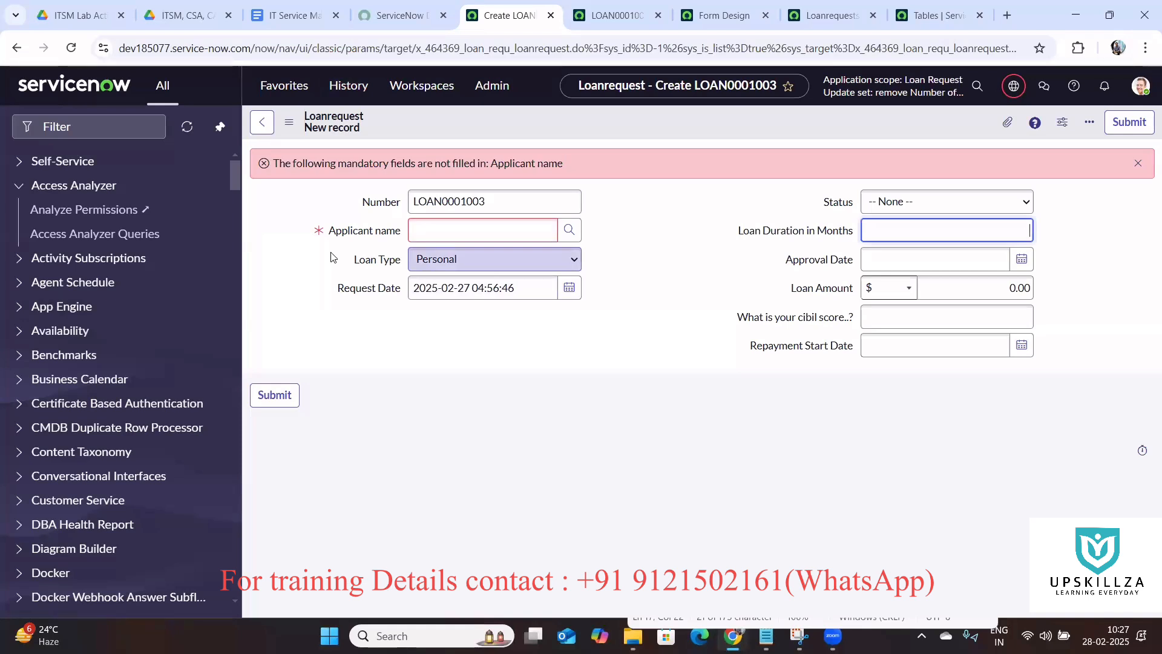
left_click_drag(396, 231, 330, 230)
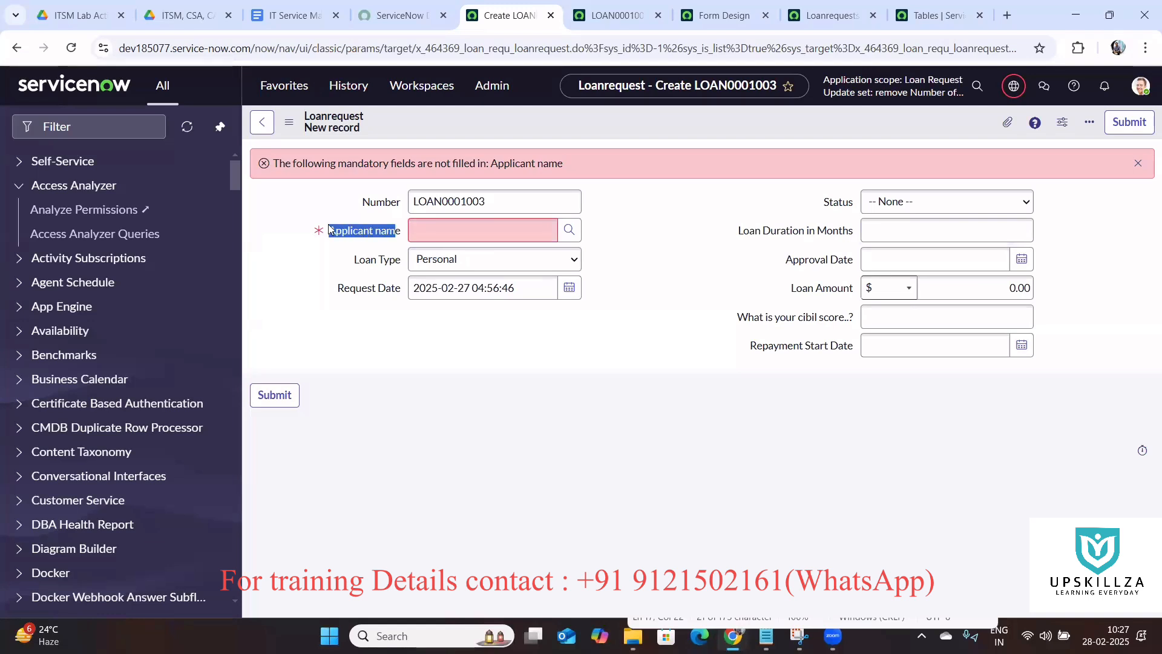
left_click(330, 230)
left_click(725, 322)
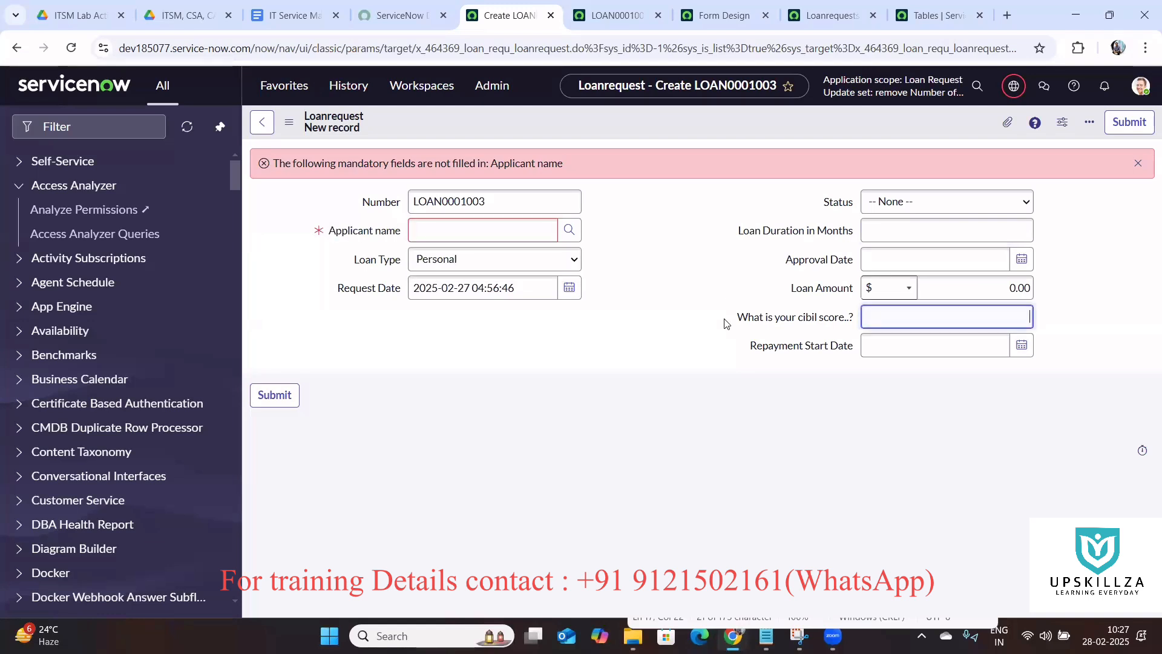
Step: Switch to the Day 5 notes in Notepad, highlight the "Make read only" item, and return to the loan form
mouse_move(766, 636)
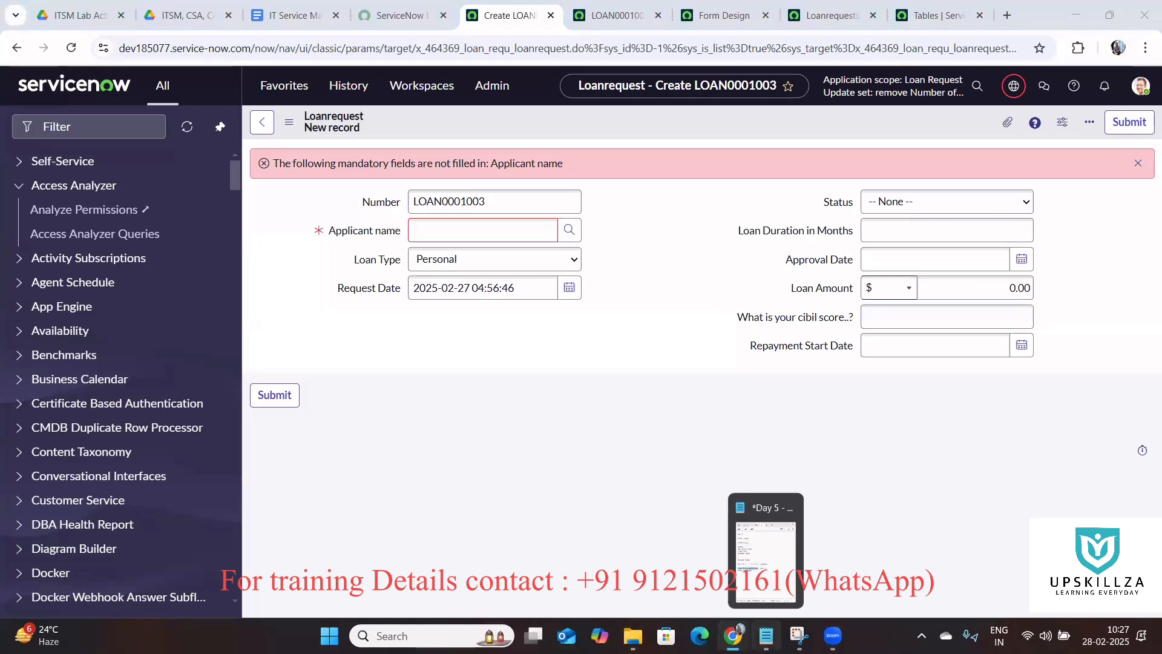
left_click(765, 551)
left_click_drag(732, 430, 645, 431)
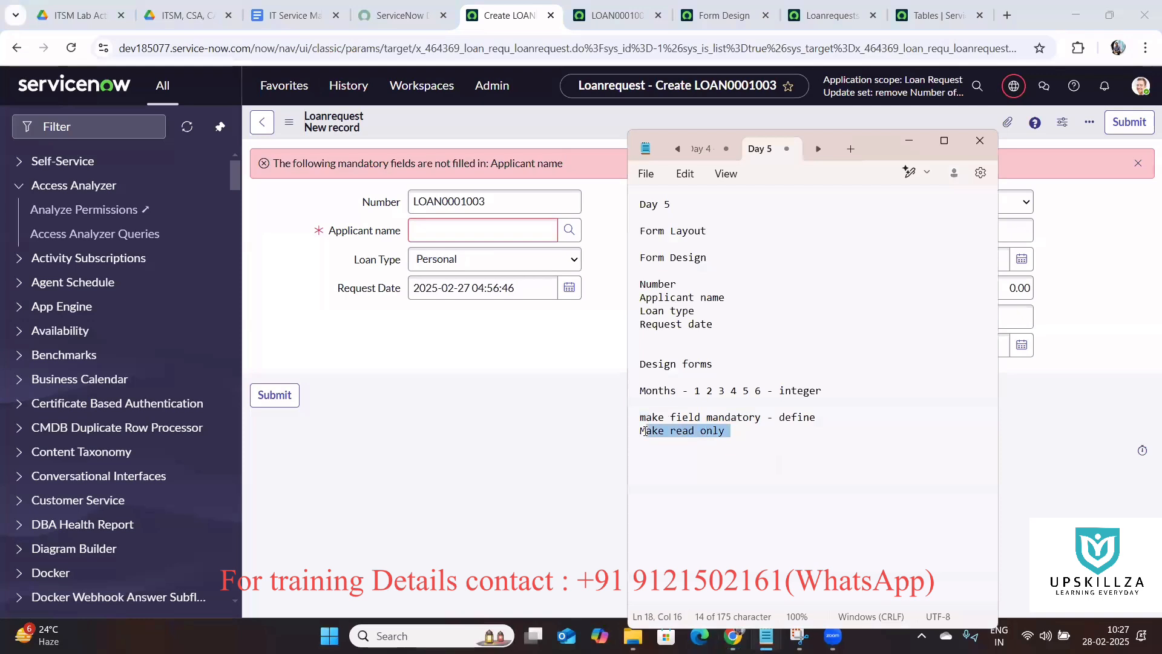
left_click(610, 440)
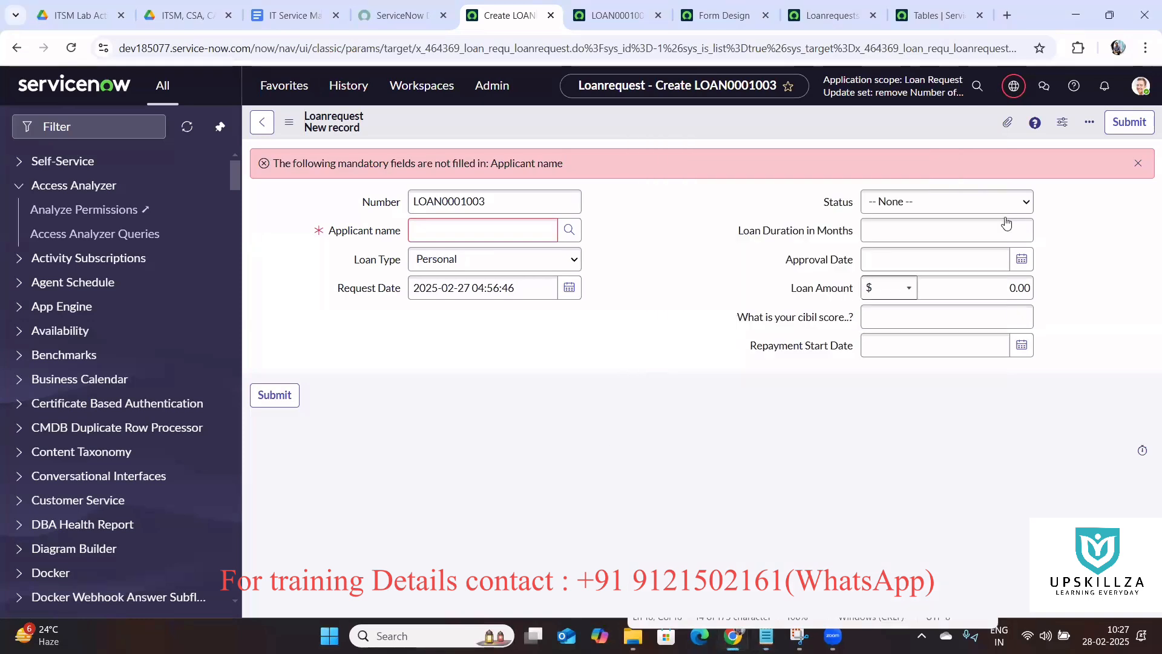
Step: Examine the choices offered by the Status field on the new loan request without selecting one
left_click(942, 215)
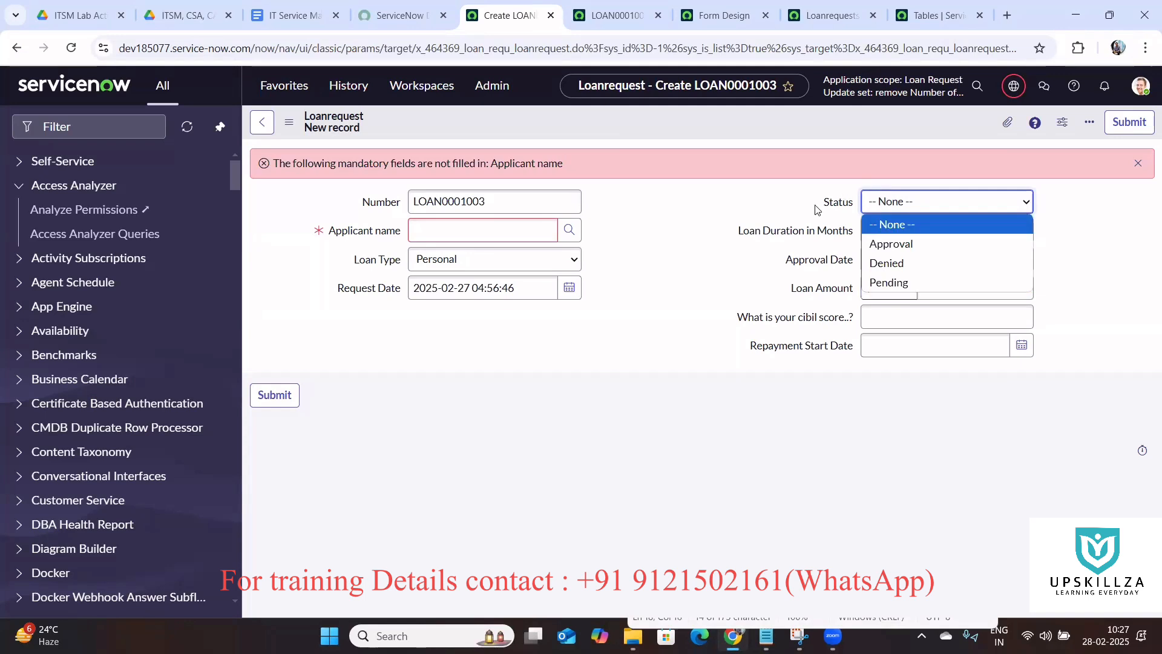
left_click(843, 206)
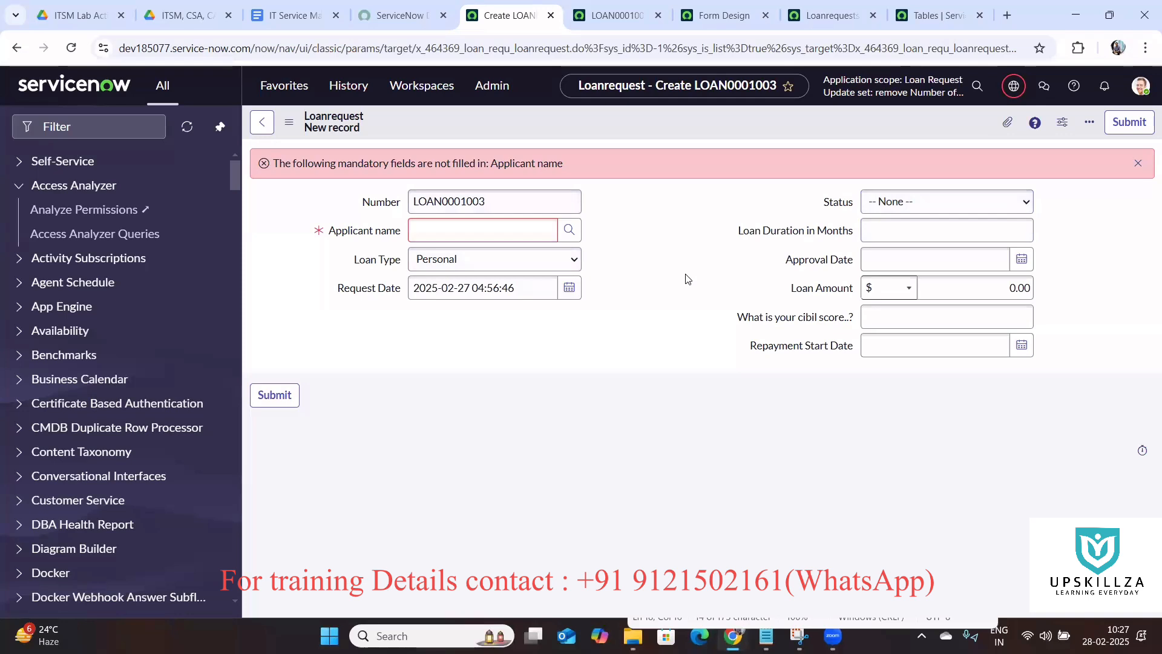
left_click(939, 212)
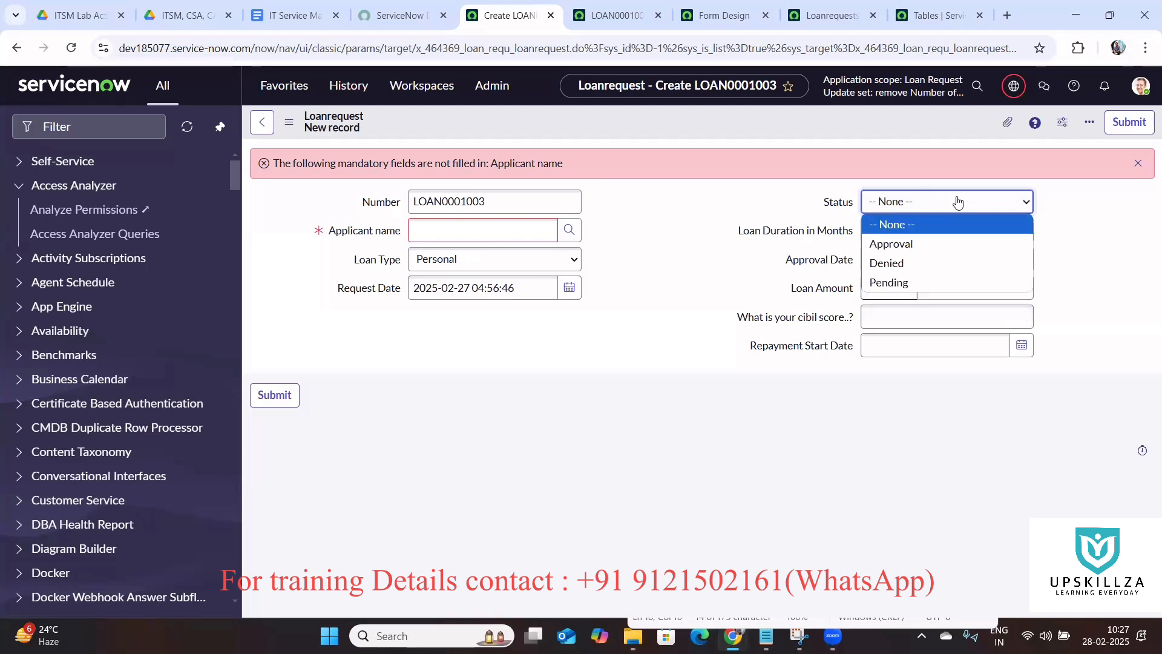
left_click_drag(762, 223, 677, 268)
left_click(676, 267)
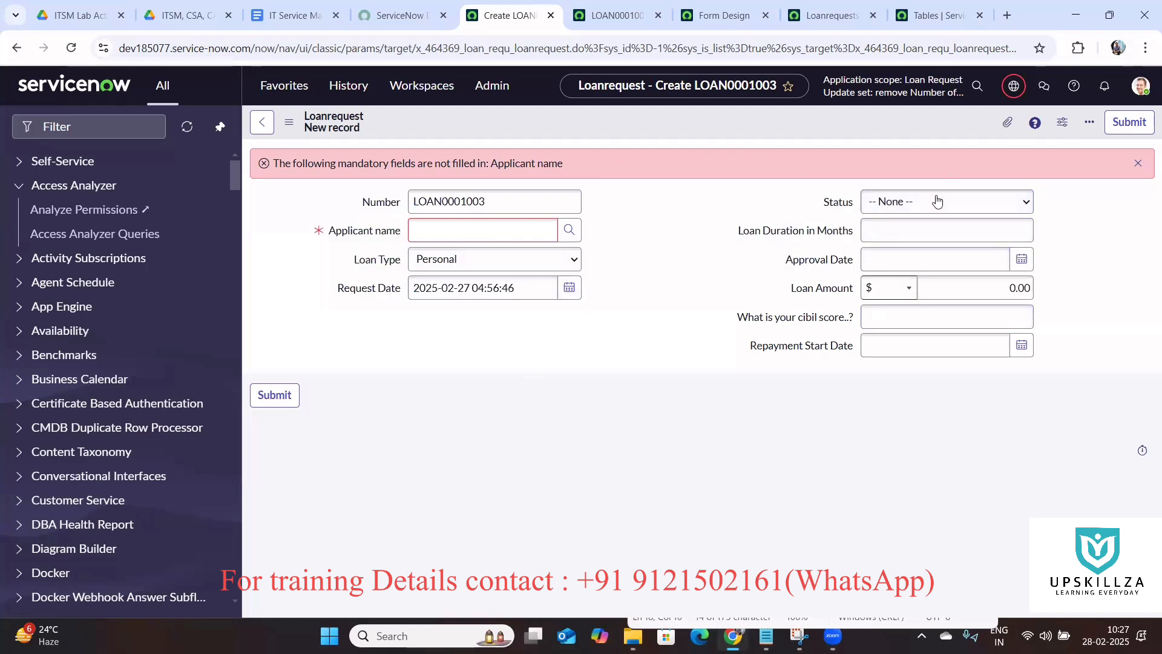
left_click(944, 201)
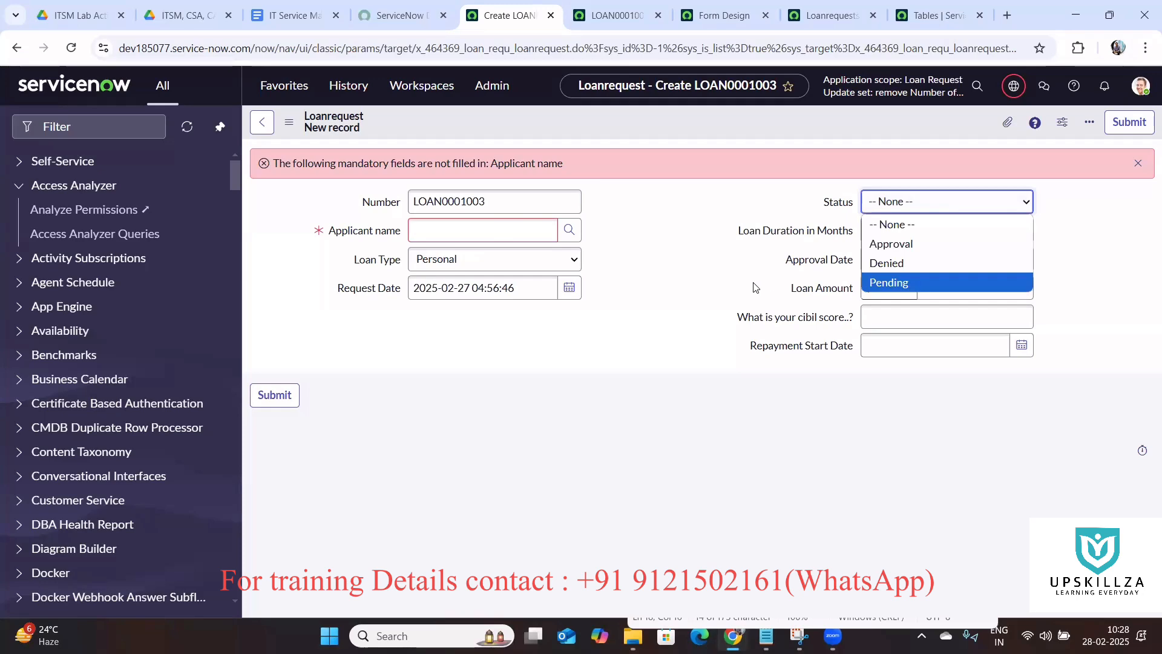
left_click(853, 208)
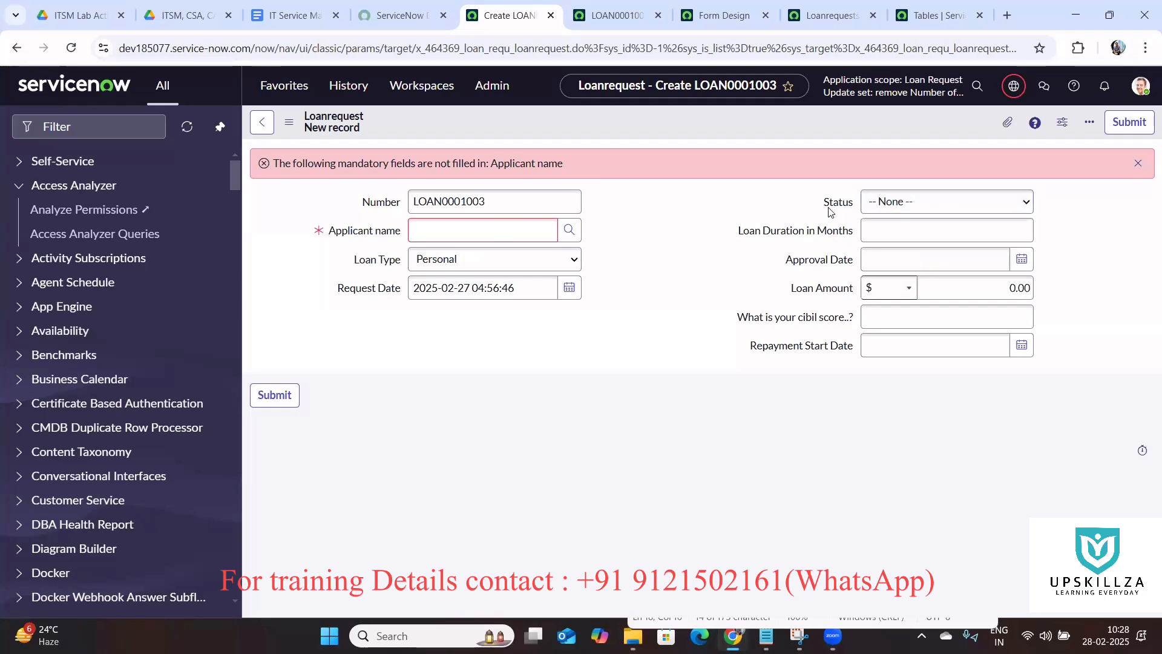
Step: Open the Loanrequest form in Form Design from the new record and decline the Form Builder suggestion
left_click(614, 16)
left_click(508, 15)
left_click(290, 122)
mouse_move(335, 163)
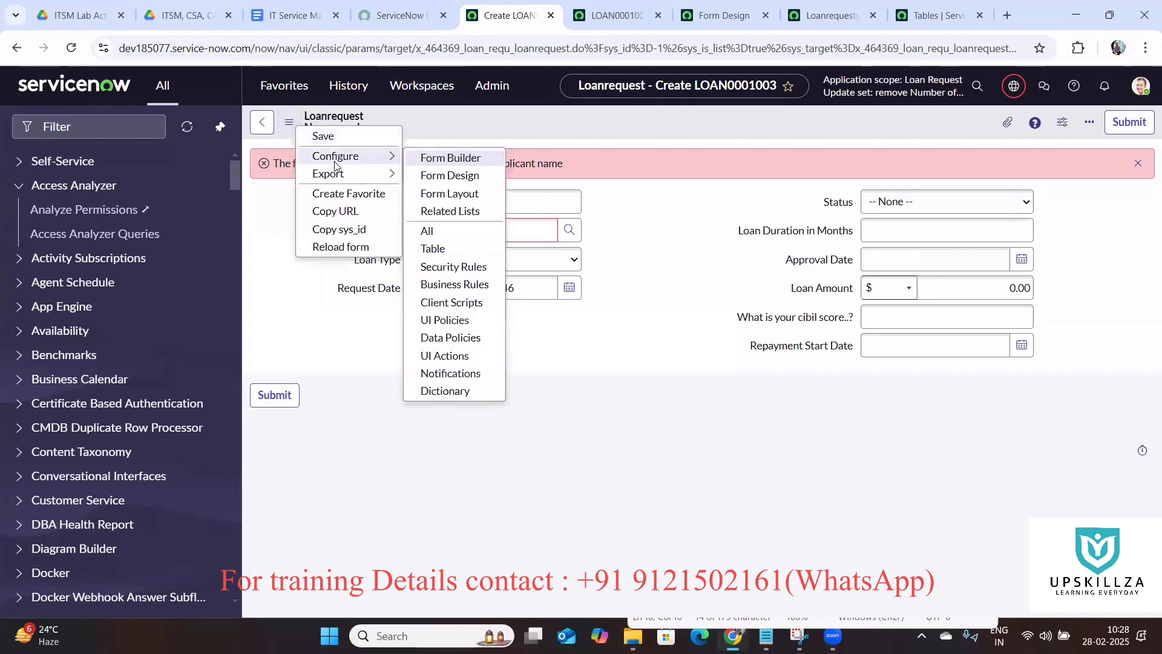
left_click(441, 176)
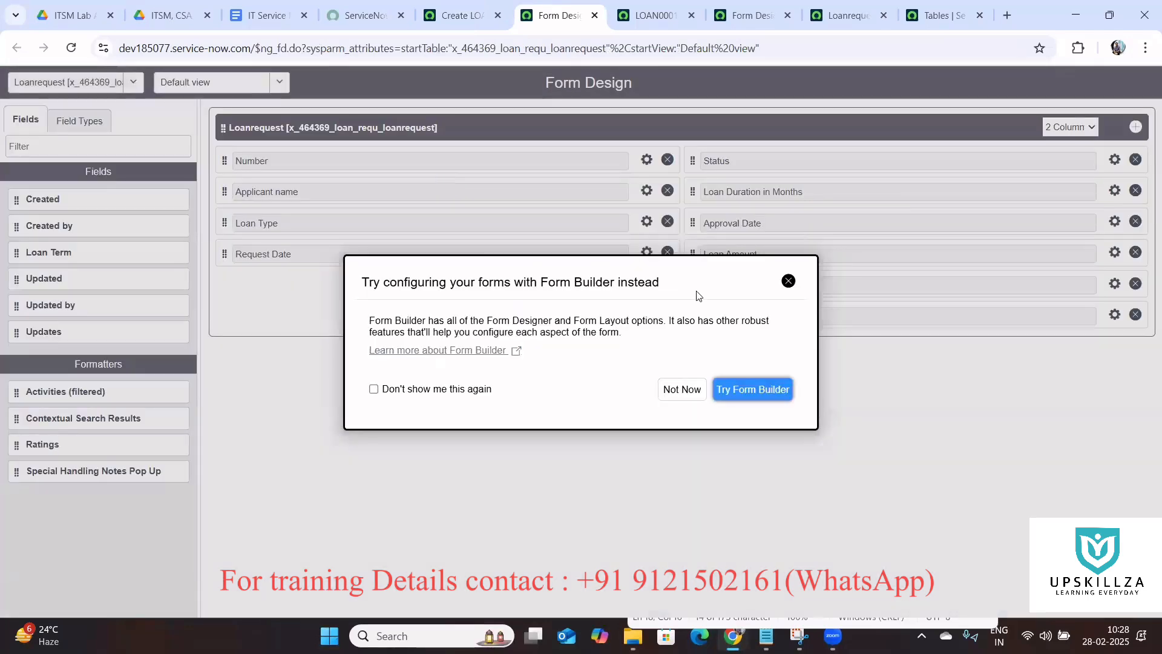
left_click(674, 395)
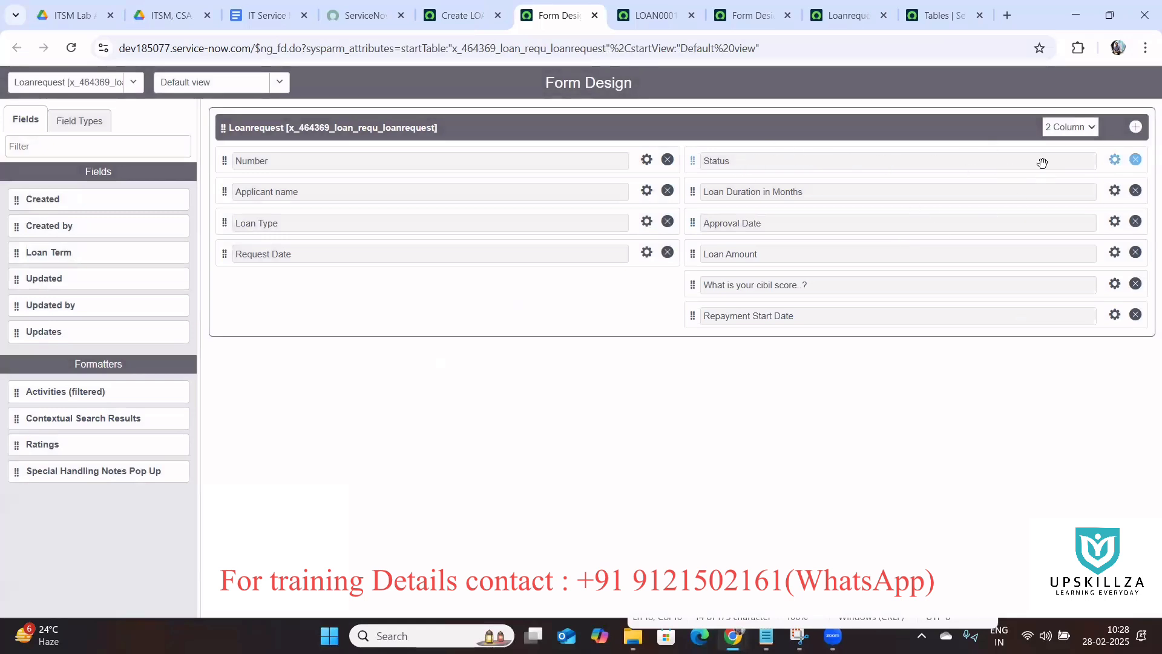
Step: Make the Status field read only in its properties and save the form design
left_click(1115, 161)
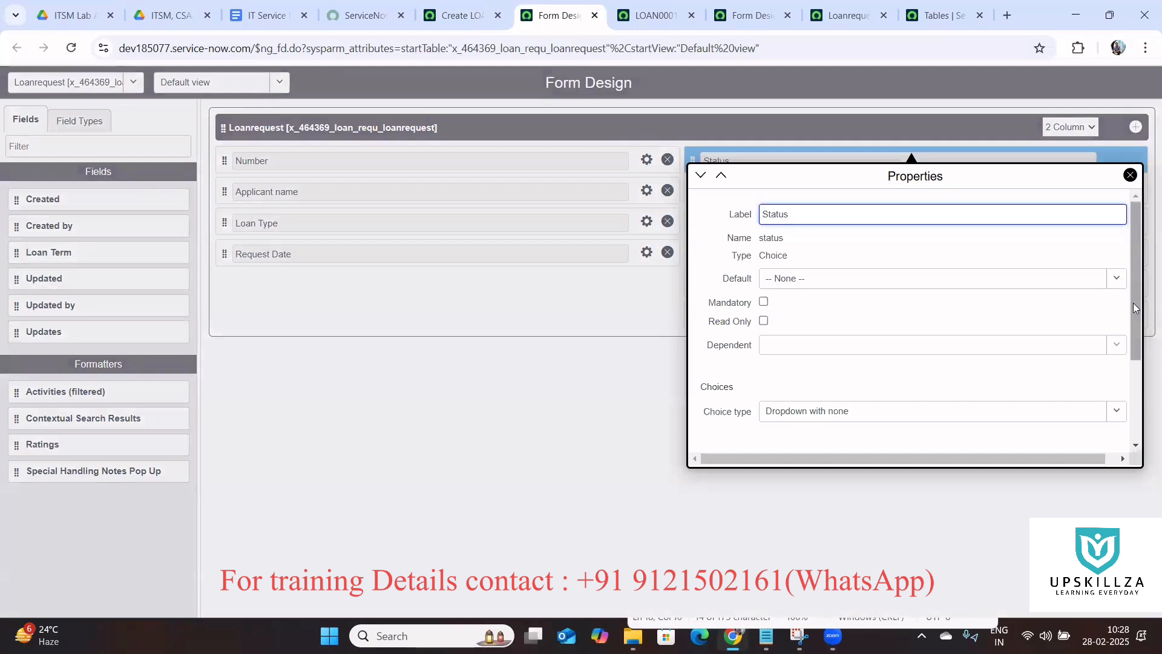
scroll(1133, 303, "down", 1)
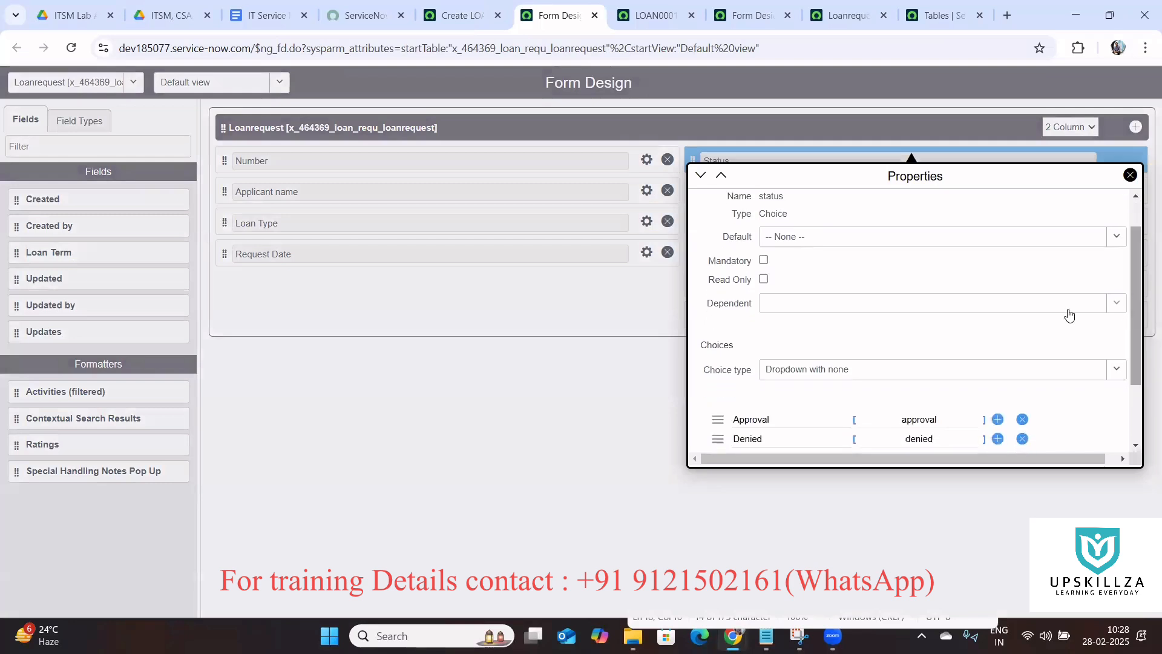
left_click(764, 280)
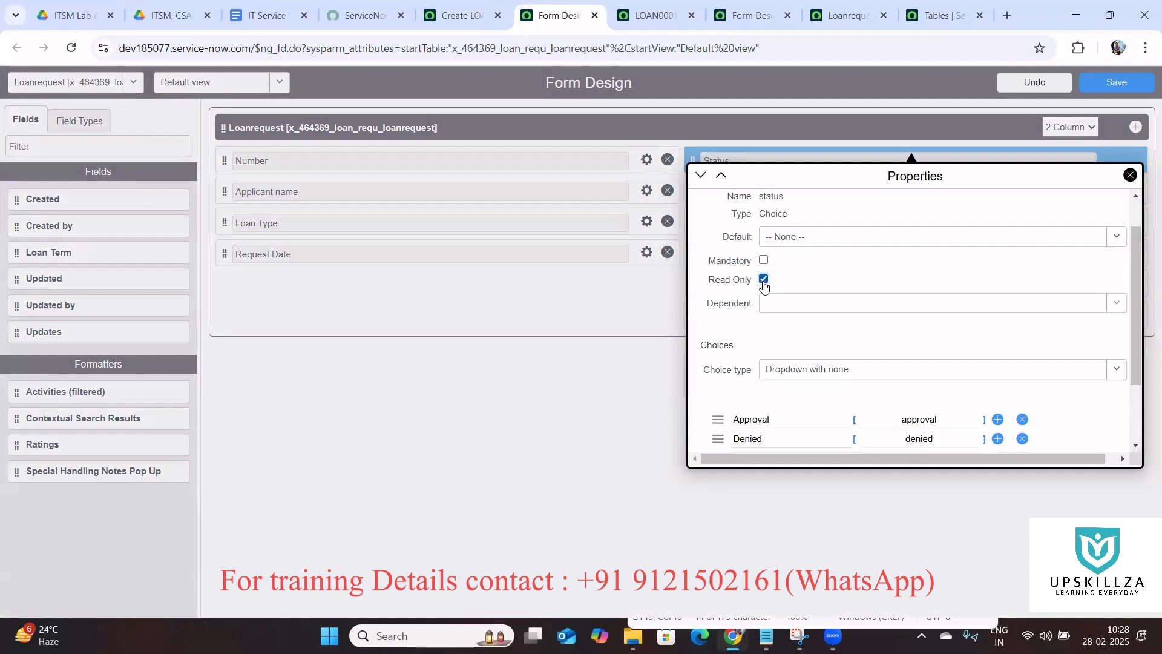
left_click_drag(1135, 283, 1136, 184)
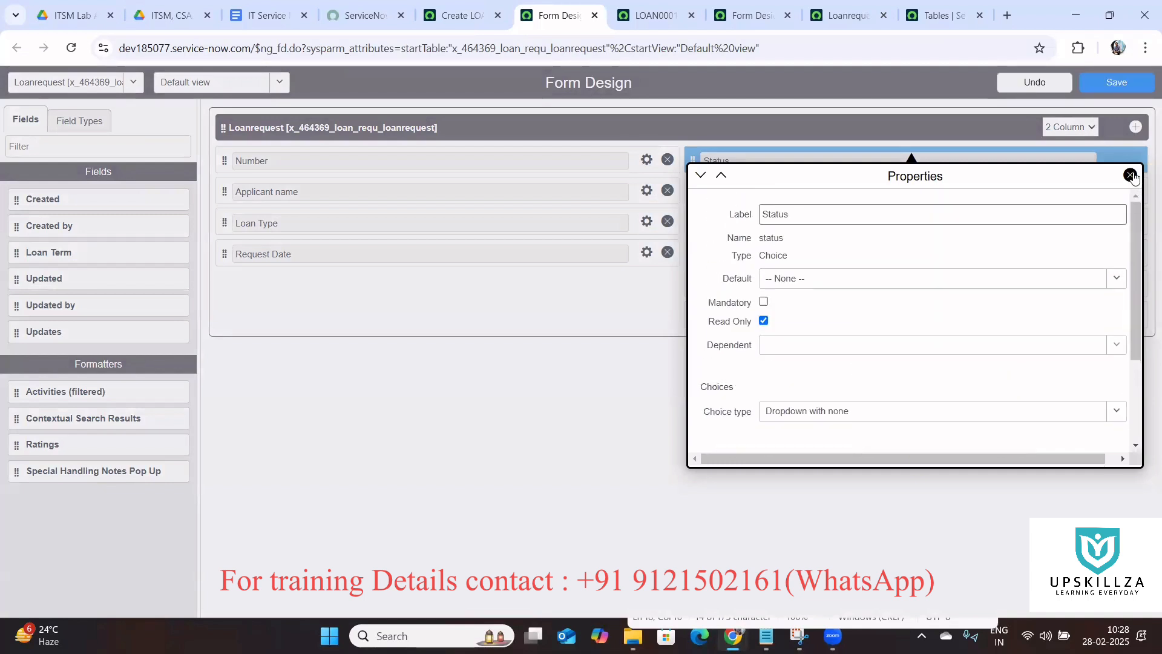
left_click(1130, 176)
left_click(1134, 83)
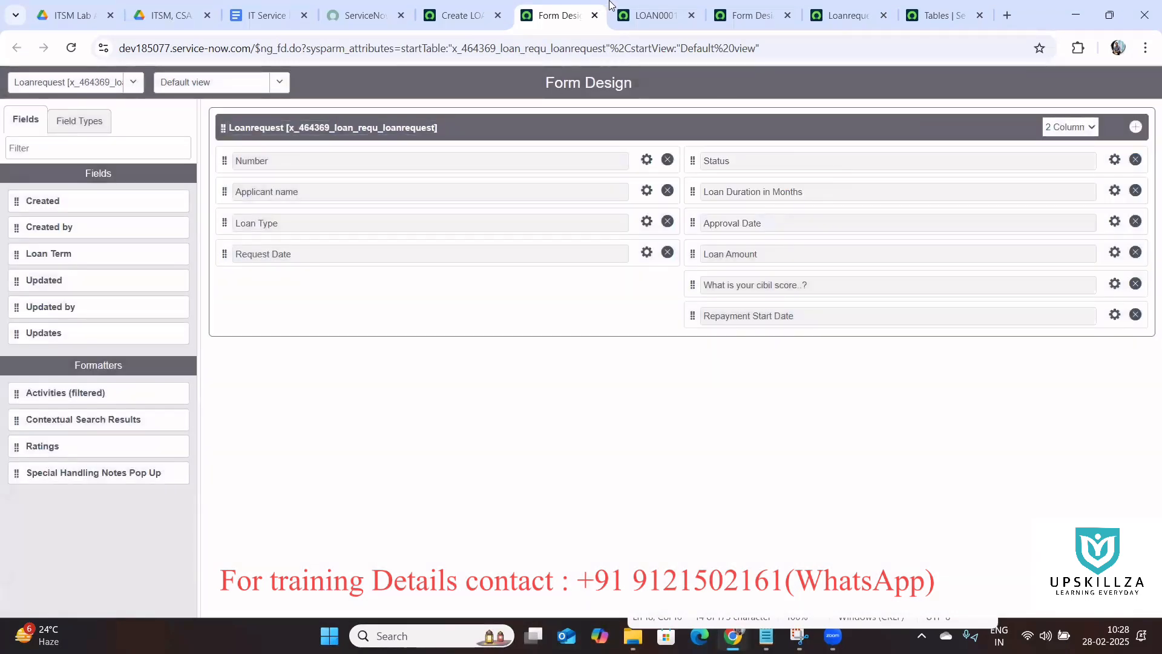
Step: Reload the existing loan record LOAN0001001 and check whether its Status field can still be edited
left_click(641, 9)
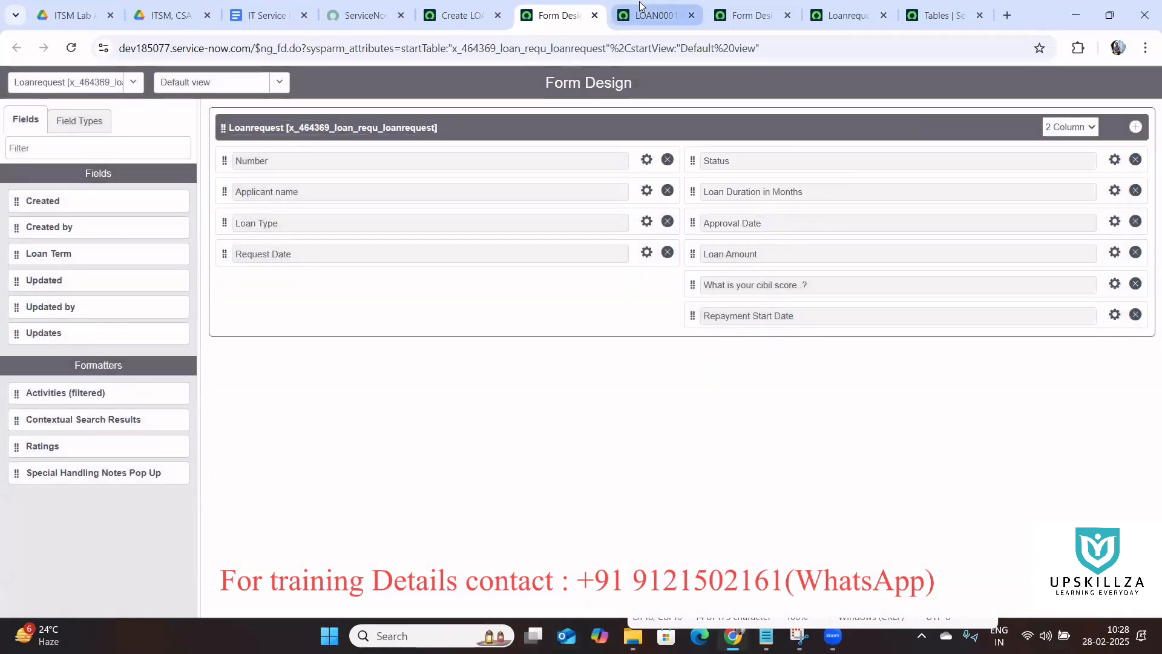
left_click(65, 47)
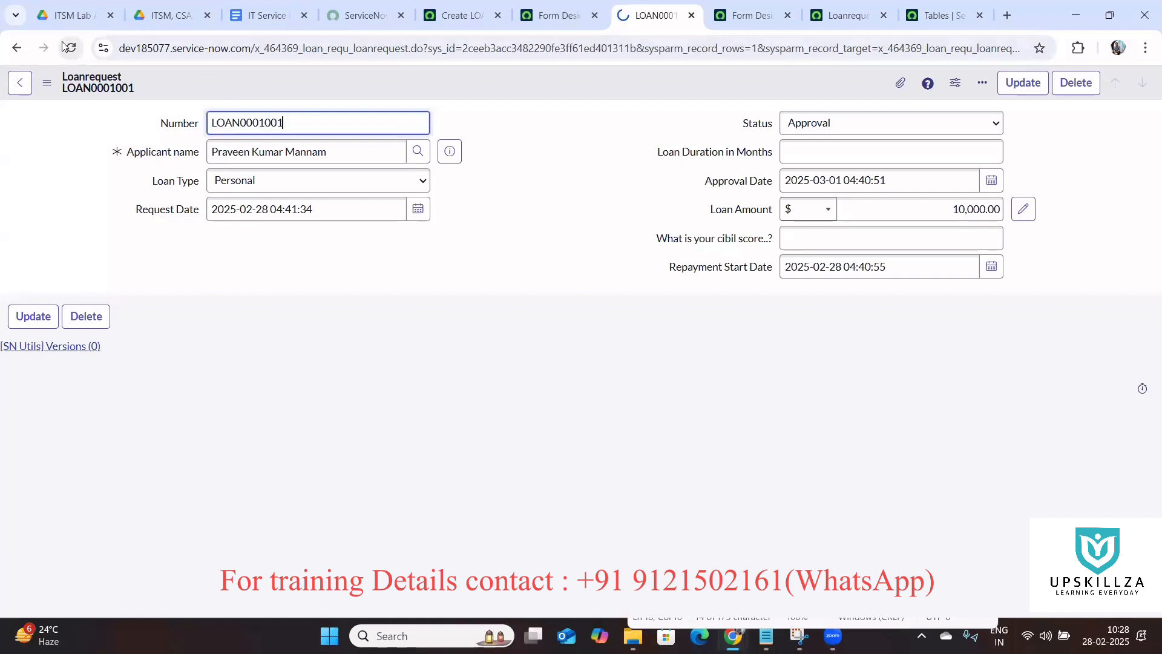
left_click(832, 123)
left_click_drag(746, 125, 882, 128)
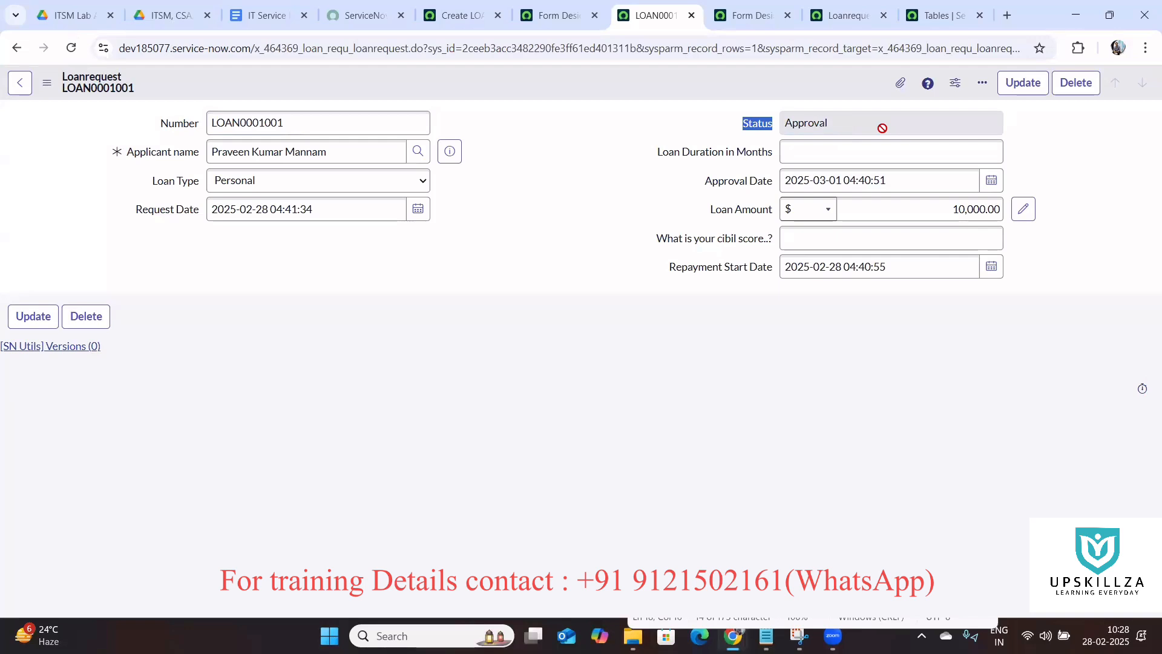
left_click(861, 130)
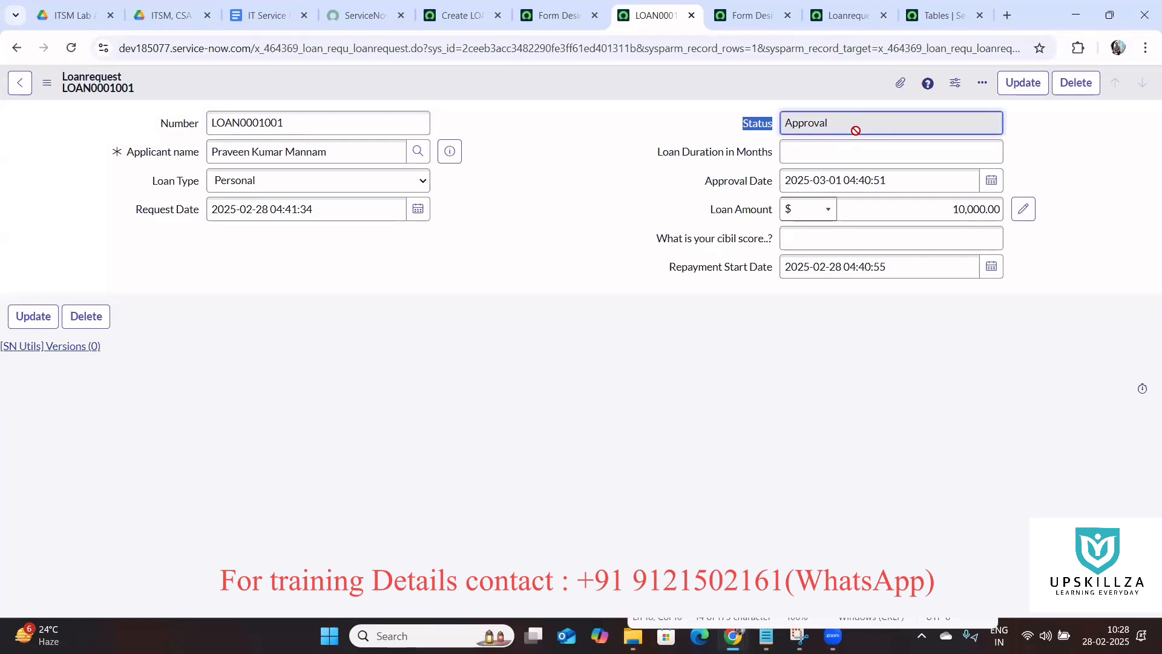
Step: Review the field definitions and table setup in the Activity 2 - Custom Application Creation PDF in Google Drive
left_click(82, 9)
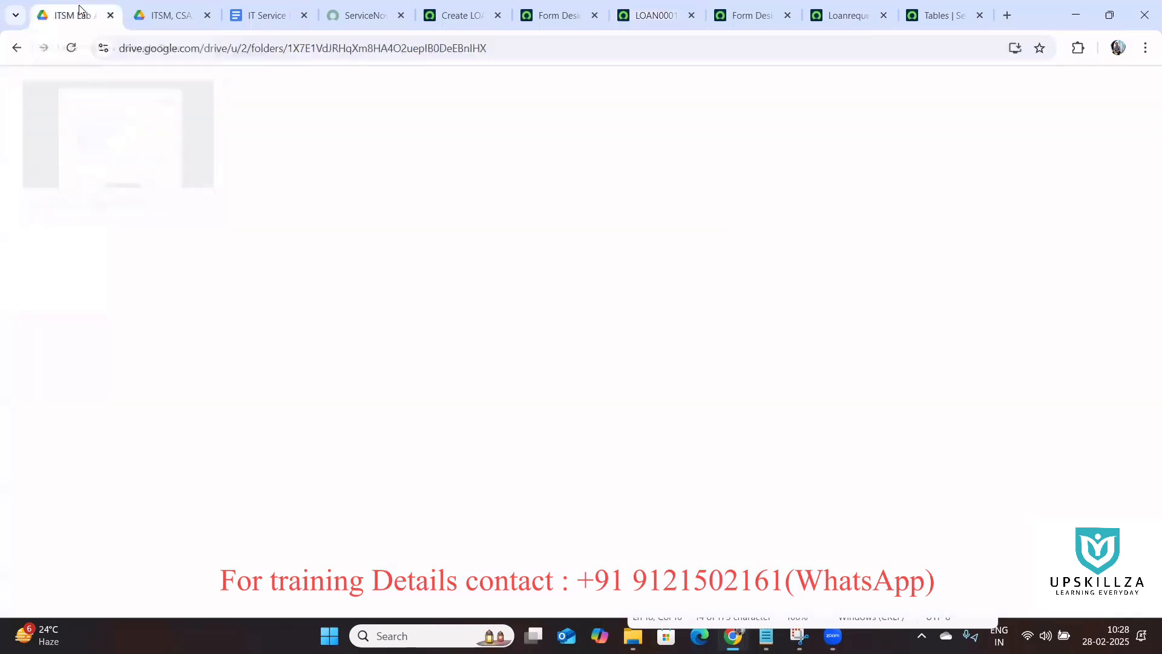
left_click(756, 346)
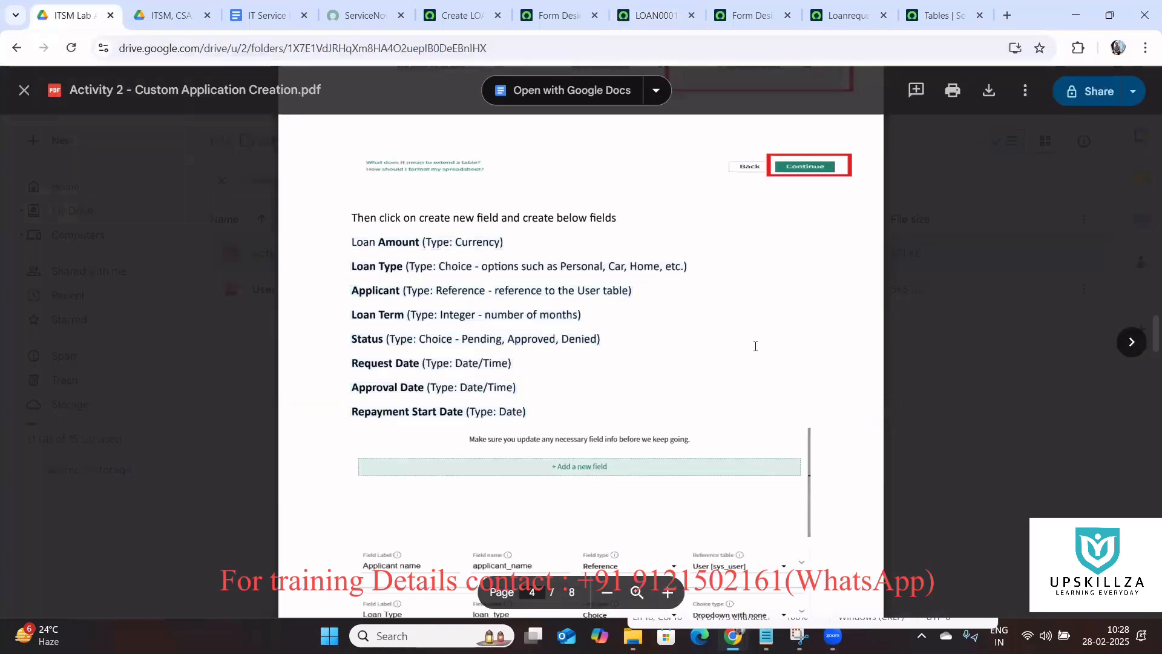
scroll(756, 346, "down", 10)
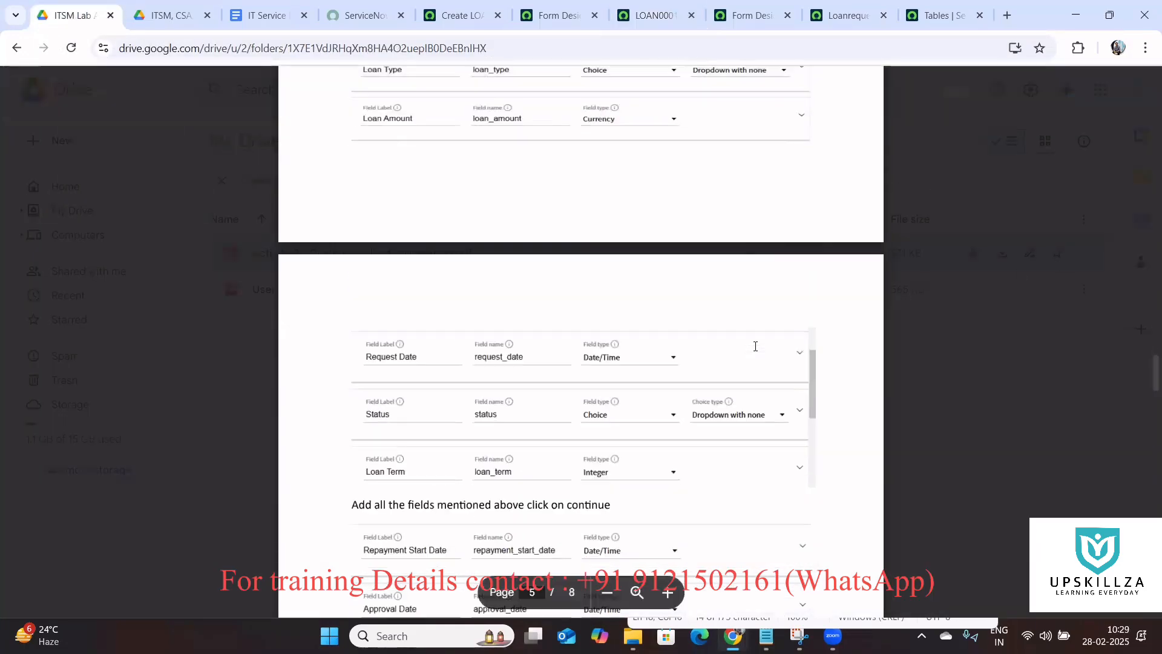
scroll(755, 346, "down", 6)
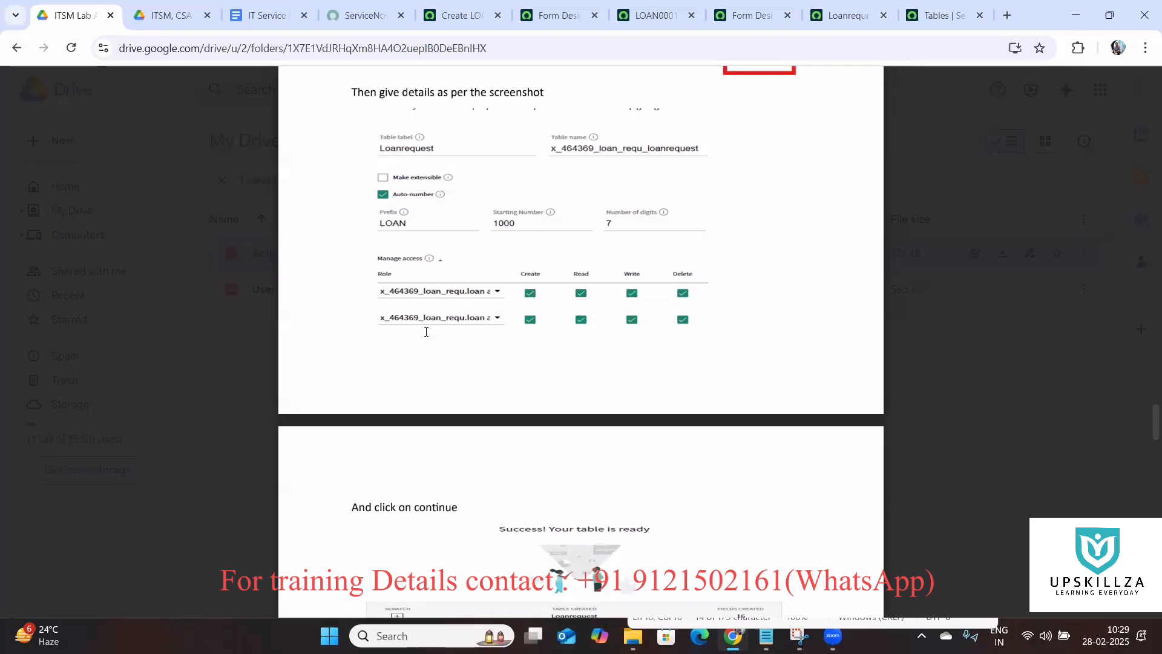
Step: Reload the new Loanrequest form in ServiceNow, discarding the unsaved entries, and check its Status field and Loan Type choices
left_click(437, 3)
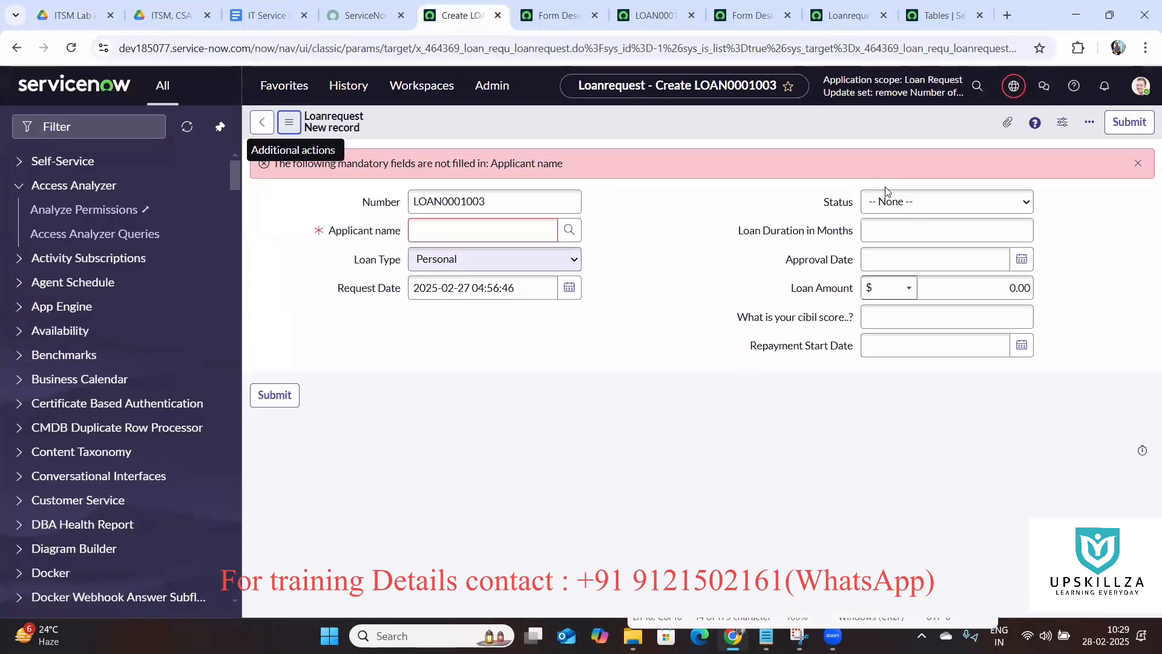
left_click(1138, 163)
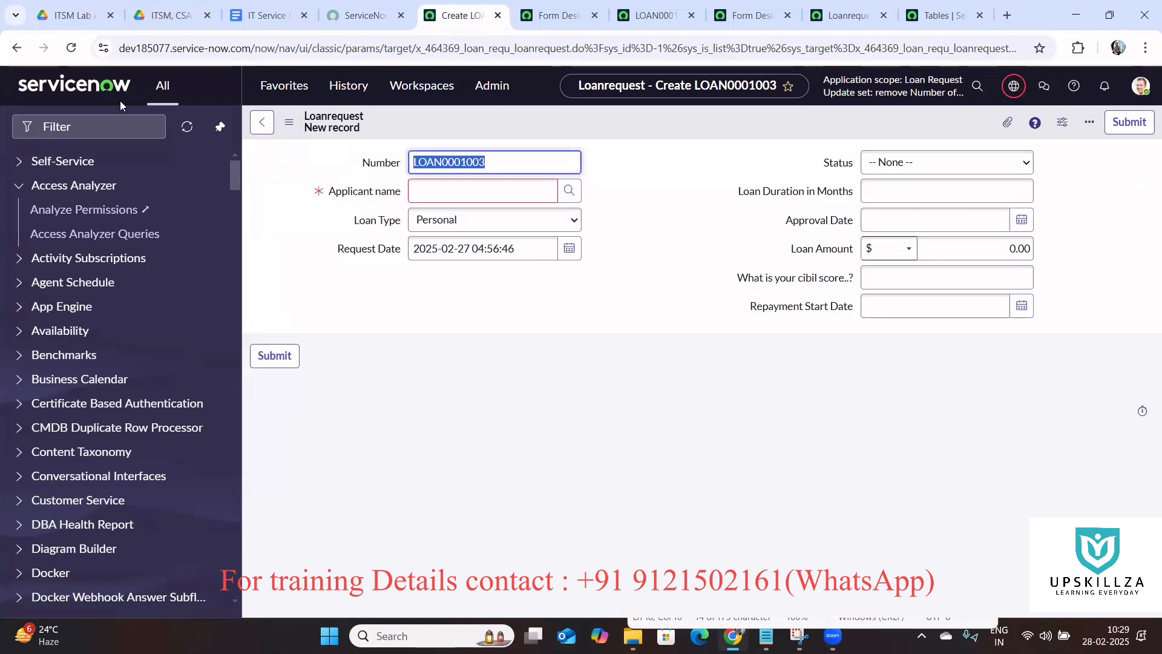
left_click(70, 48)
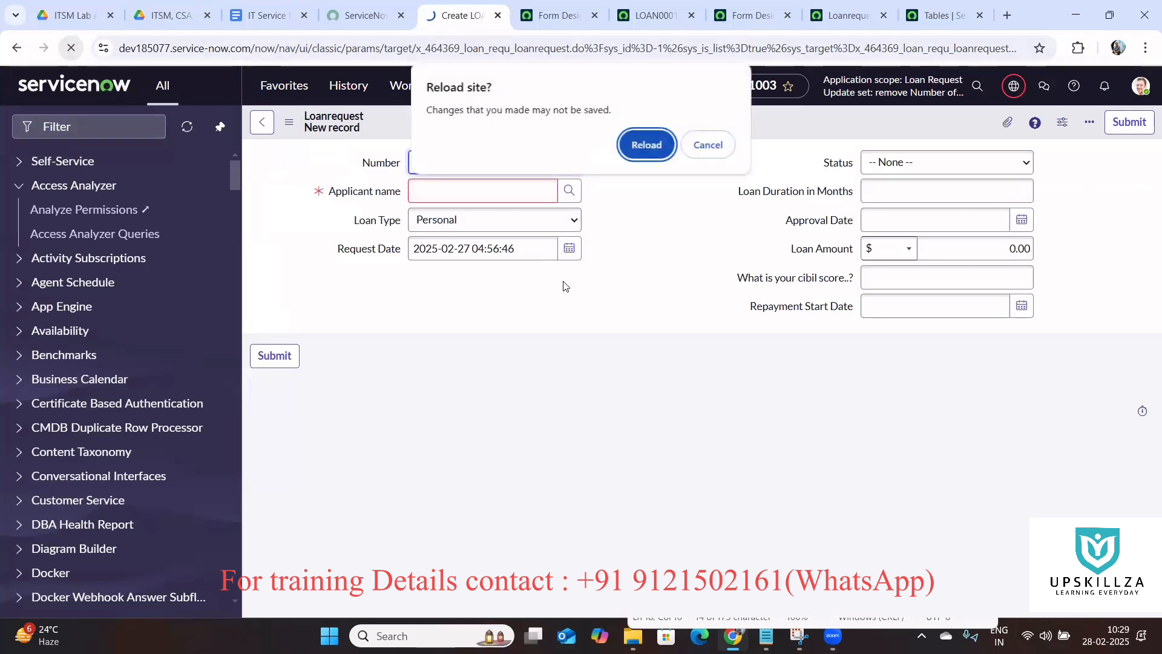
left_click(657, 144)
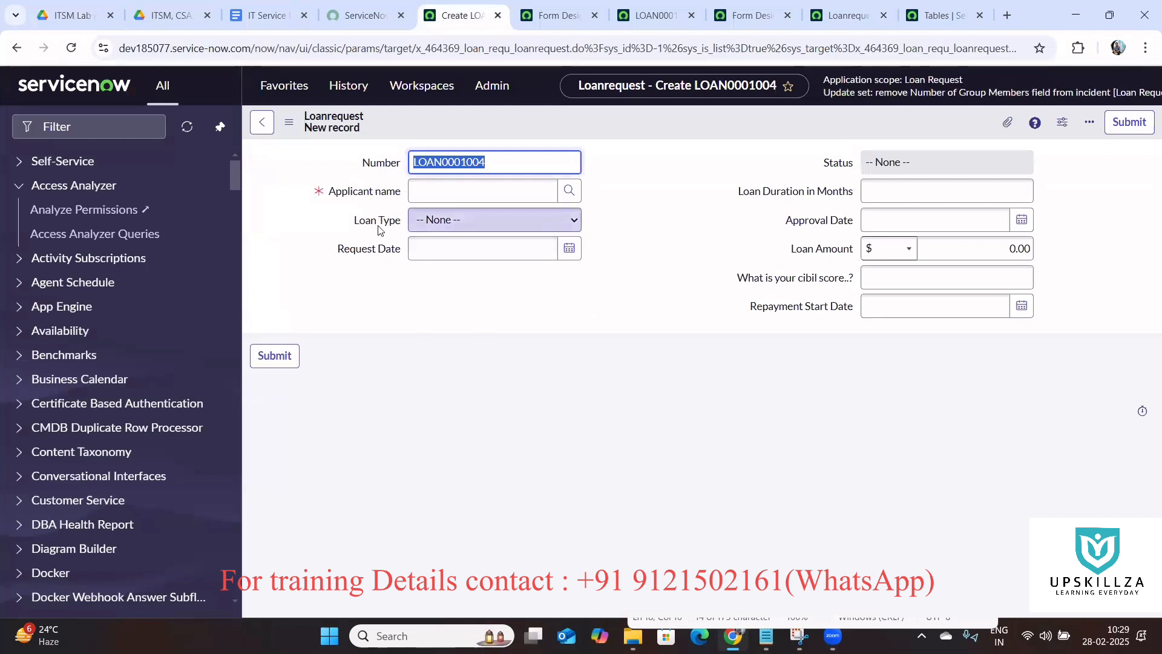
left_click(475, 219)
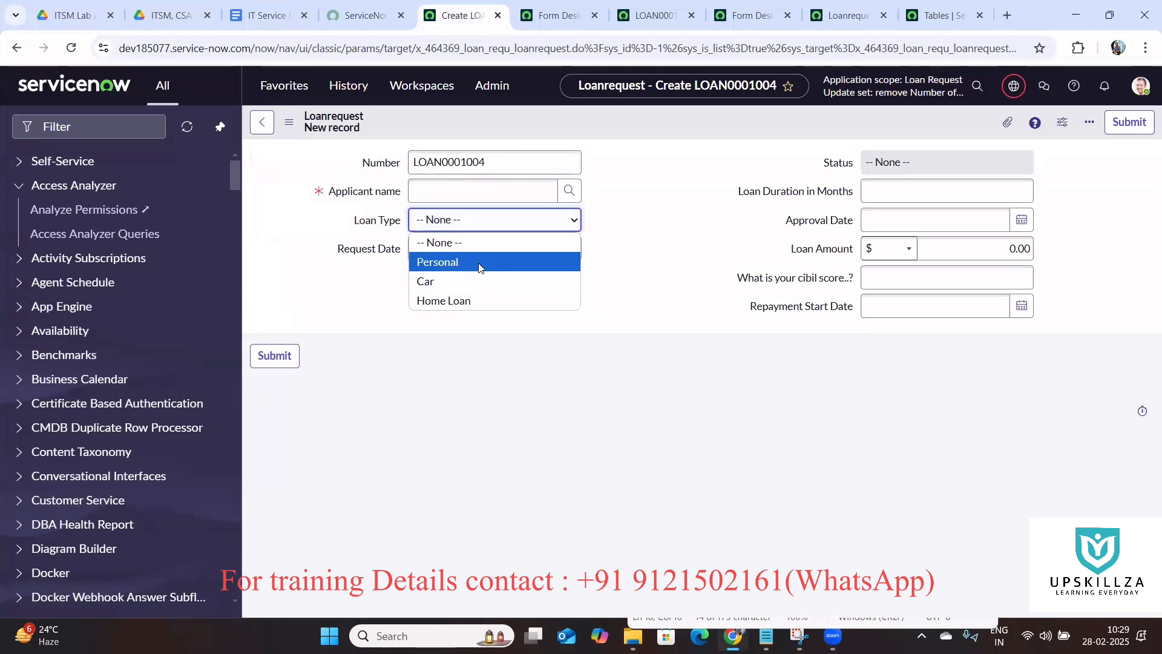
left_click(621, 251)
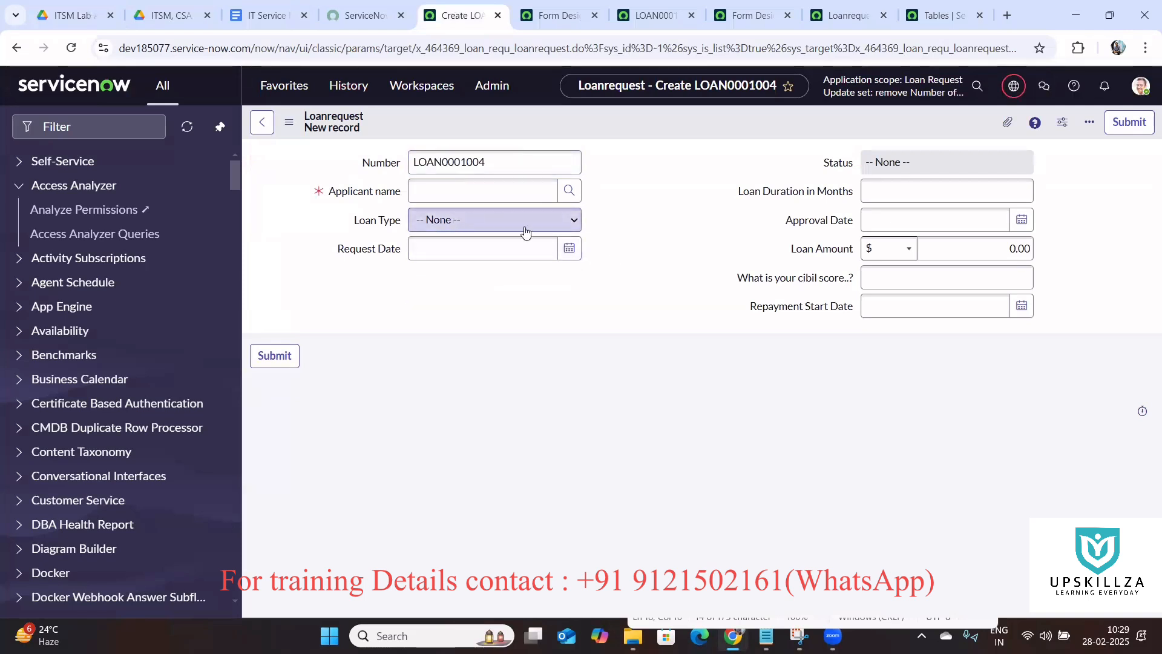
Step: Check the Loan Type choices on the new Loanrequest form and close the old Form Design browser tab
left_click(494, 230)
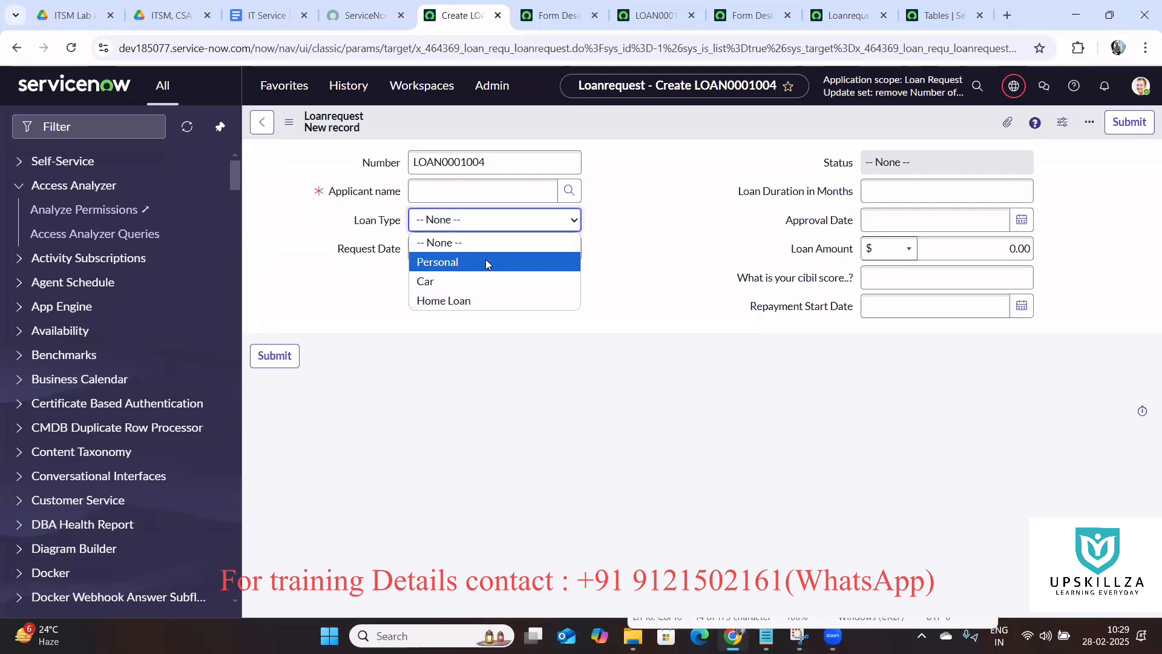
left_click_drag(644, 226, 257, 127)
left_click(259, 124)
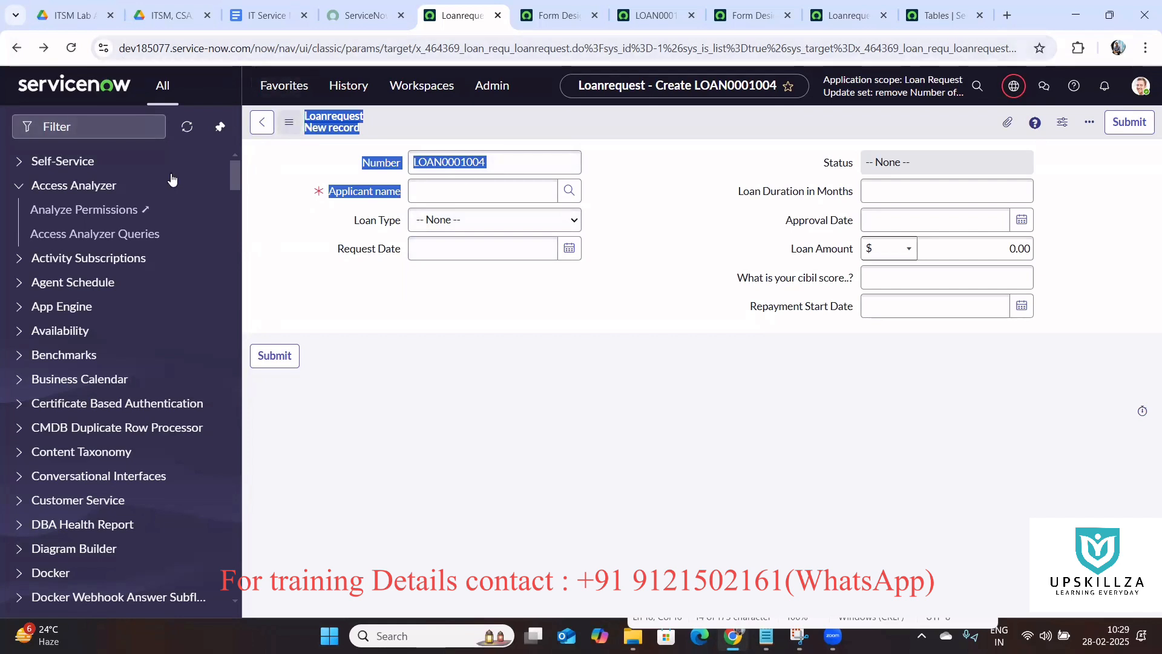
left_click(17, 50)
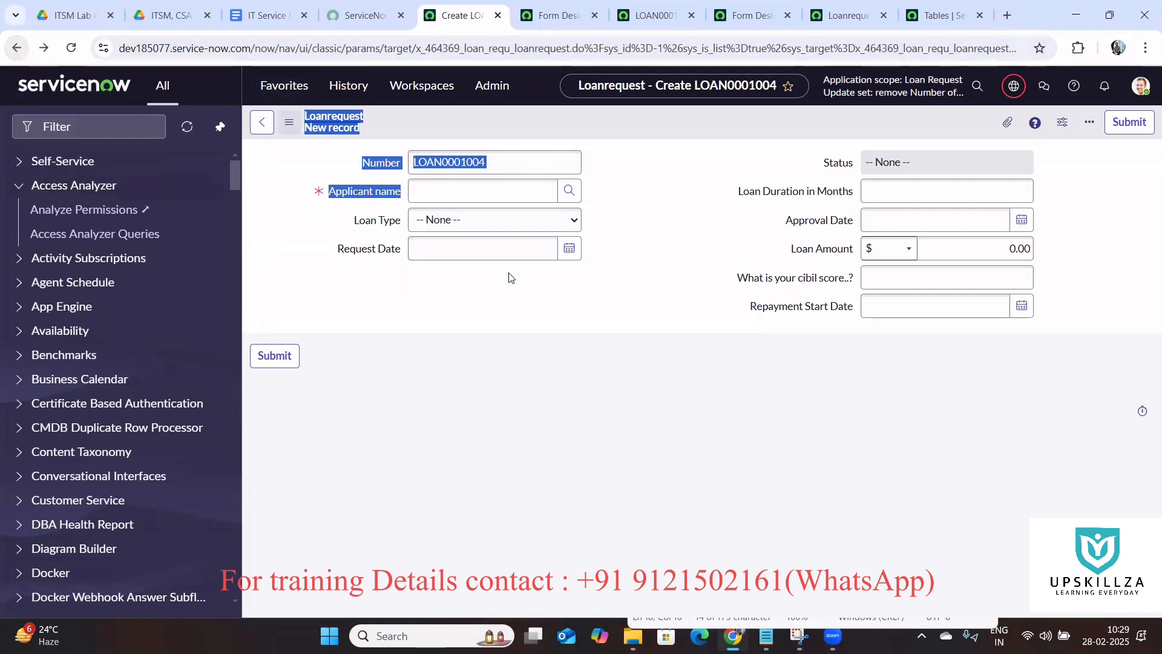
left_click(569, 14)
left_click(595, 16)
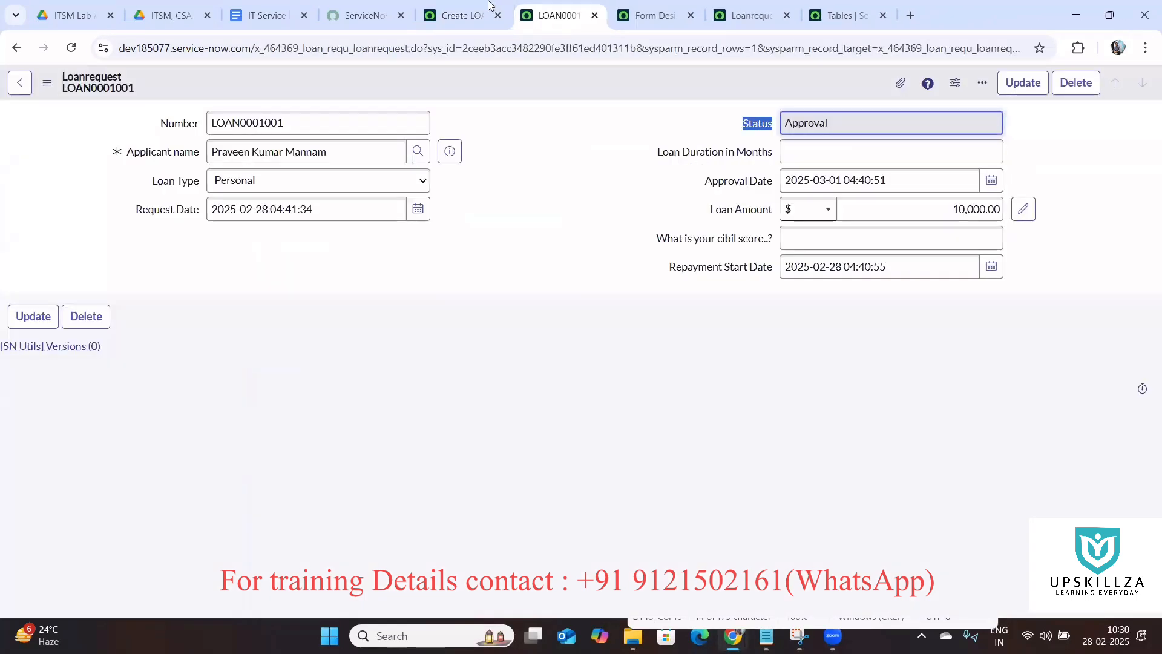
Step: Open the record list of the x_464369_loan_requ_loanrequest table using its table name followed by .LIST in the navigator filter
left_click(463, 15)
left_click(524, 50)
double_click(525, 50)
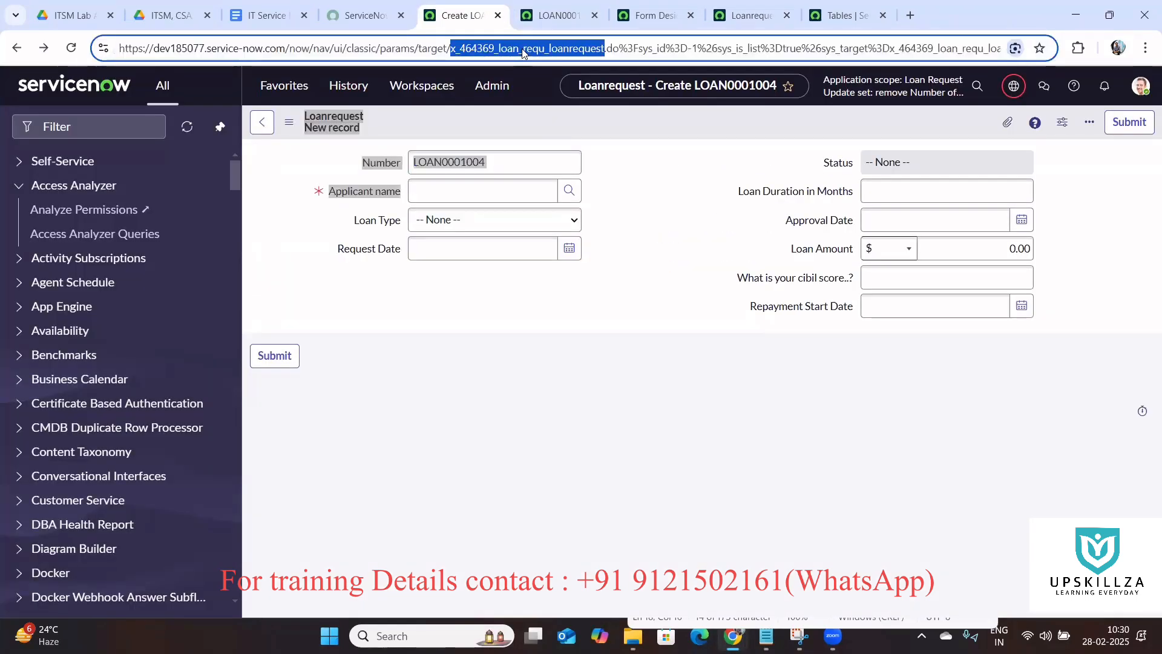
key("ctrl+c")
left_click(91, 127)
key("ctrl+v")
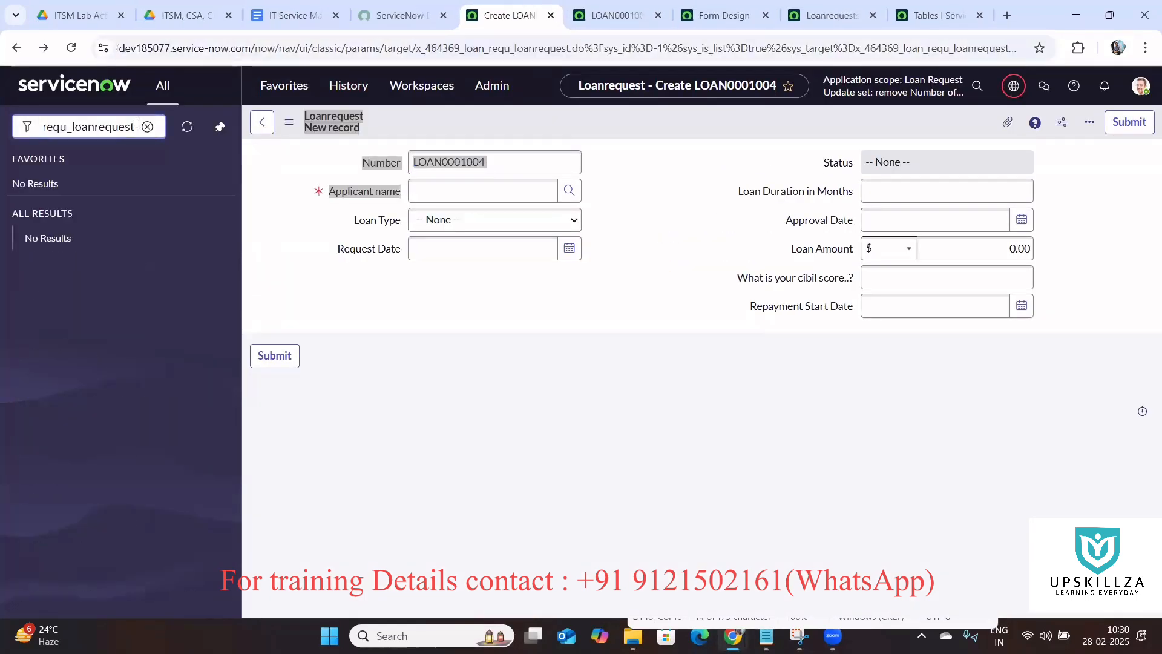
type(".LIST")
key("Return")
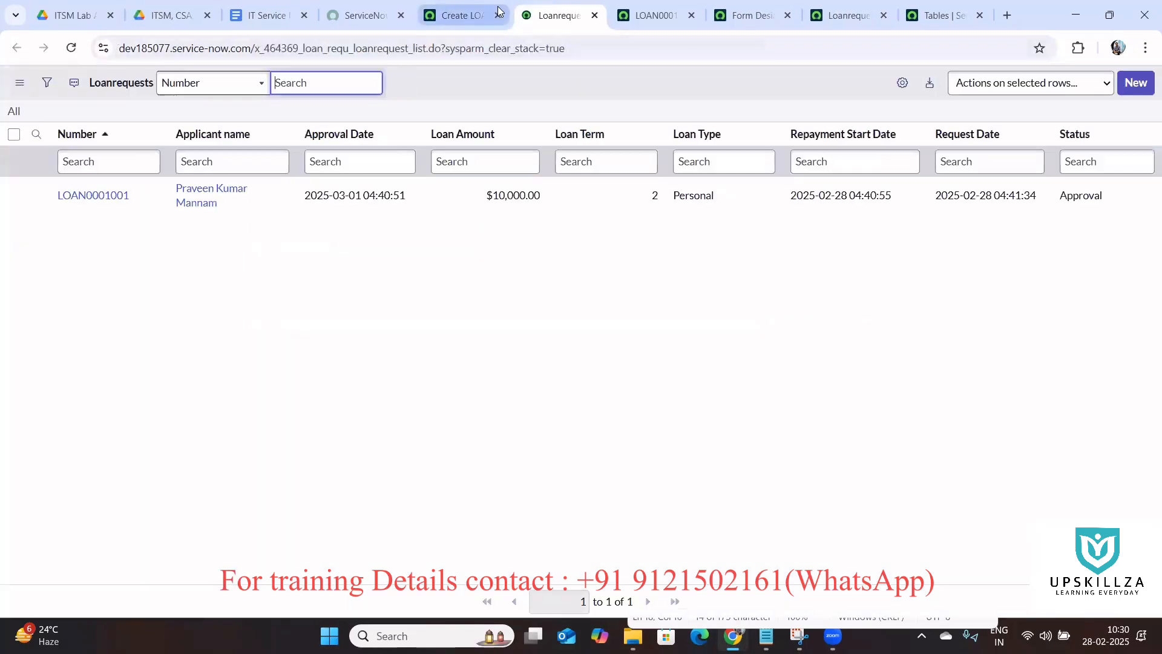
Step: Start a new Loanrequest record from the list and inspect its Loan Type choices
left_click(496, 6)
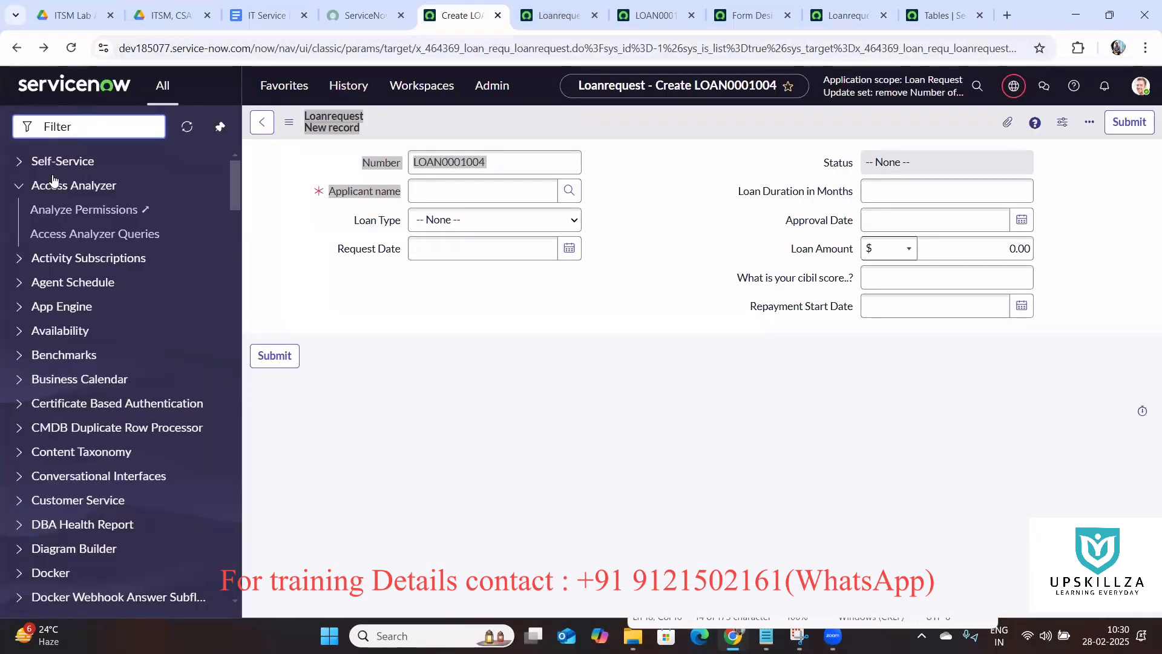
left_click(103, 121)
left_click(552, 5)
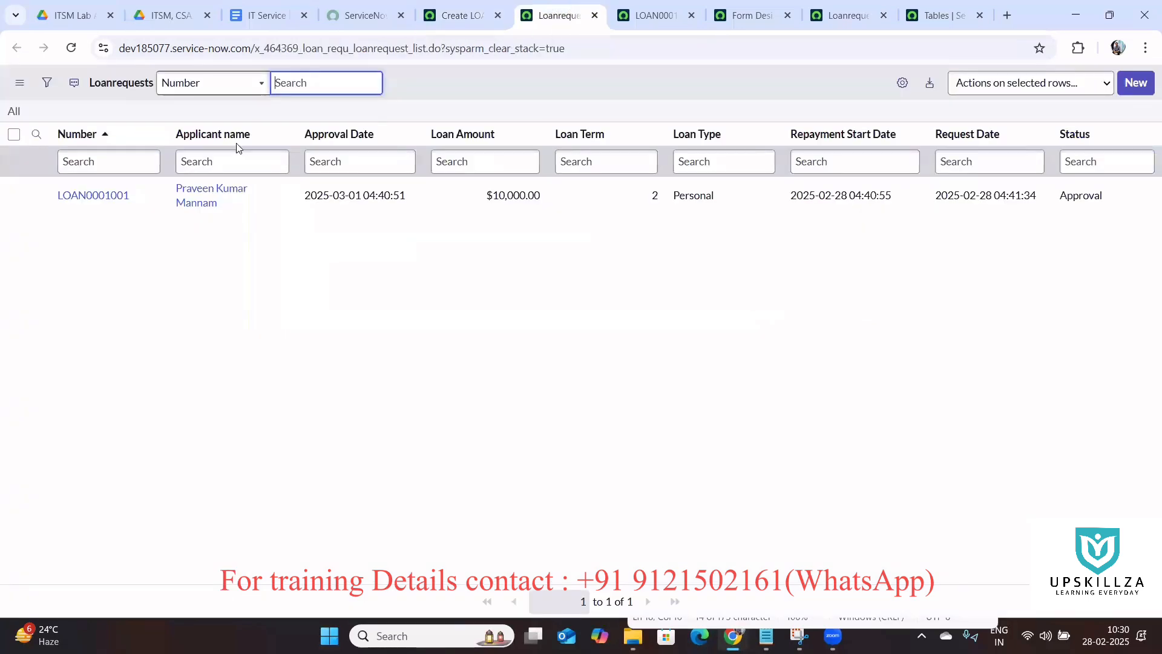
left_click(1143, 83)
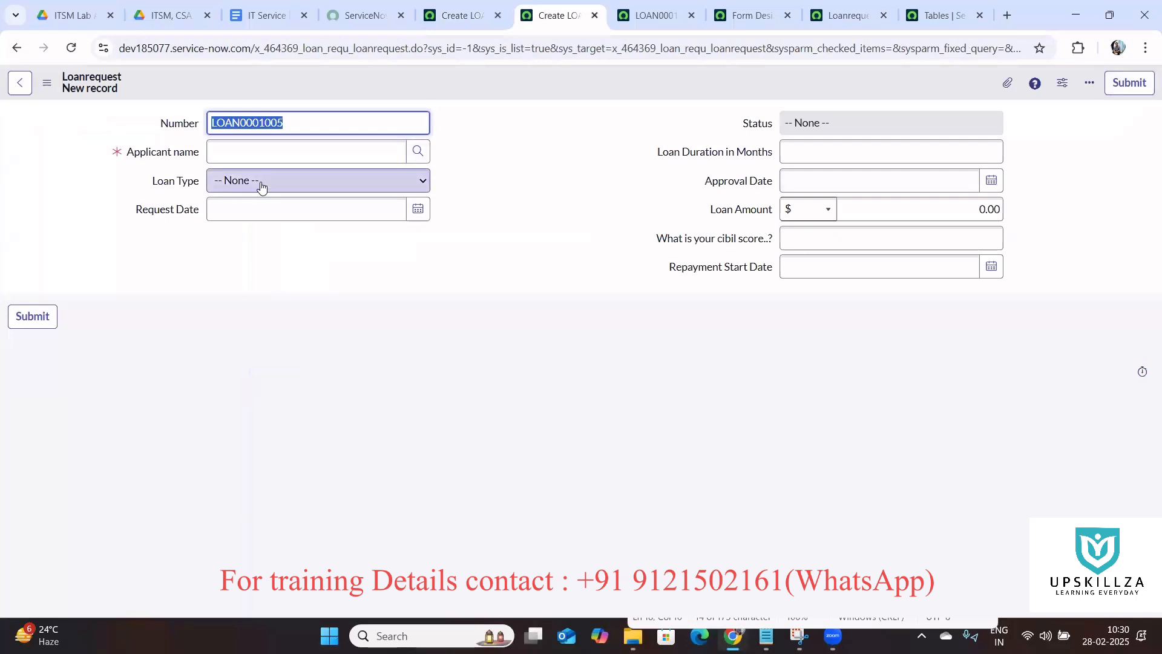
left_click(325, 188)
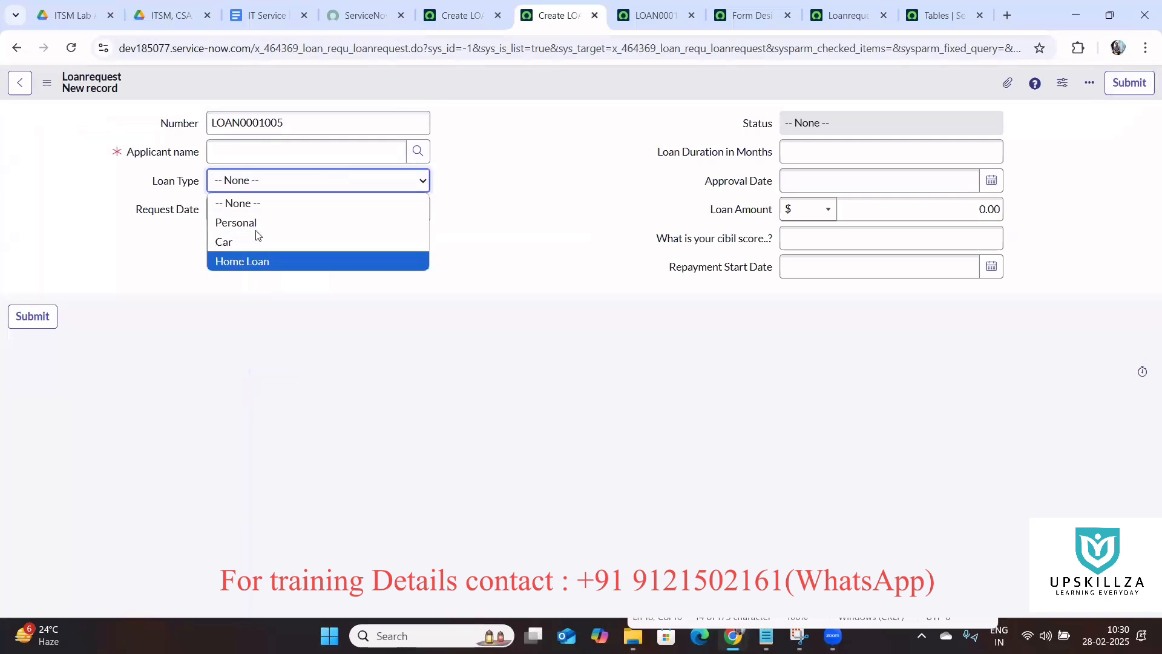
left_click(495, 202)
Step: Close the older new-record browser tab and open the Loanrequest form in Form Design, declining the switch to Form Builder
left_click(451, 5)
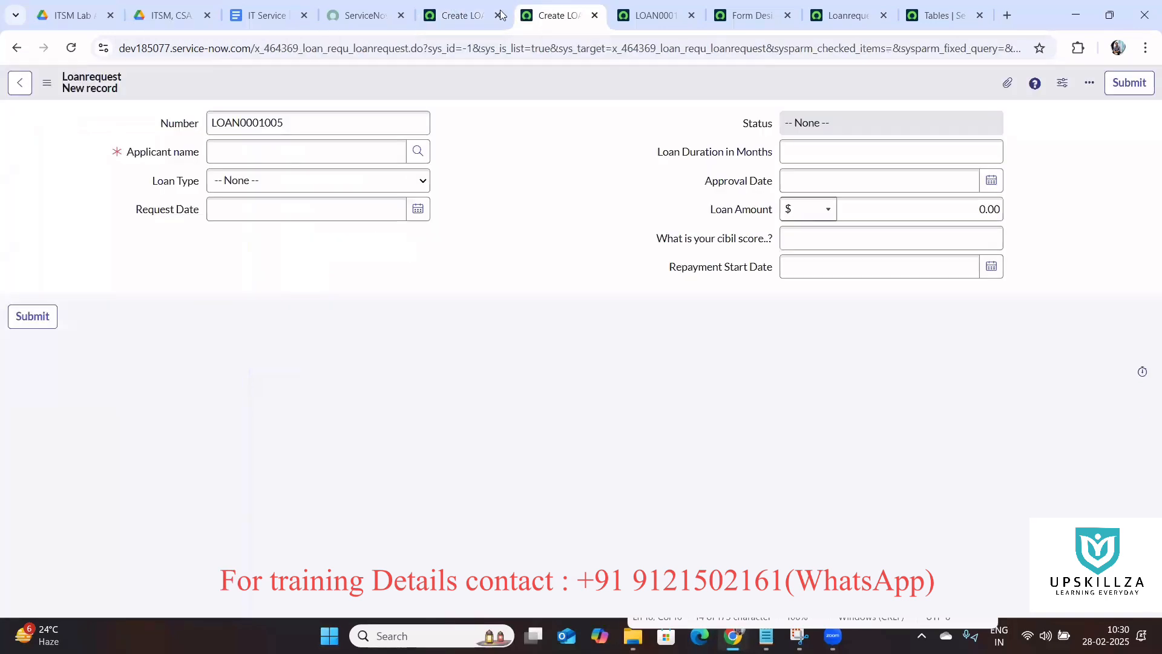
left_click(548, 15)
left_click(498, 15)
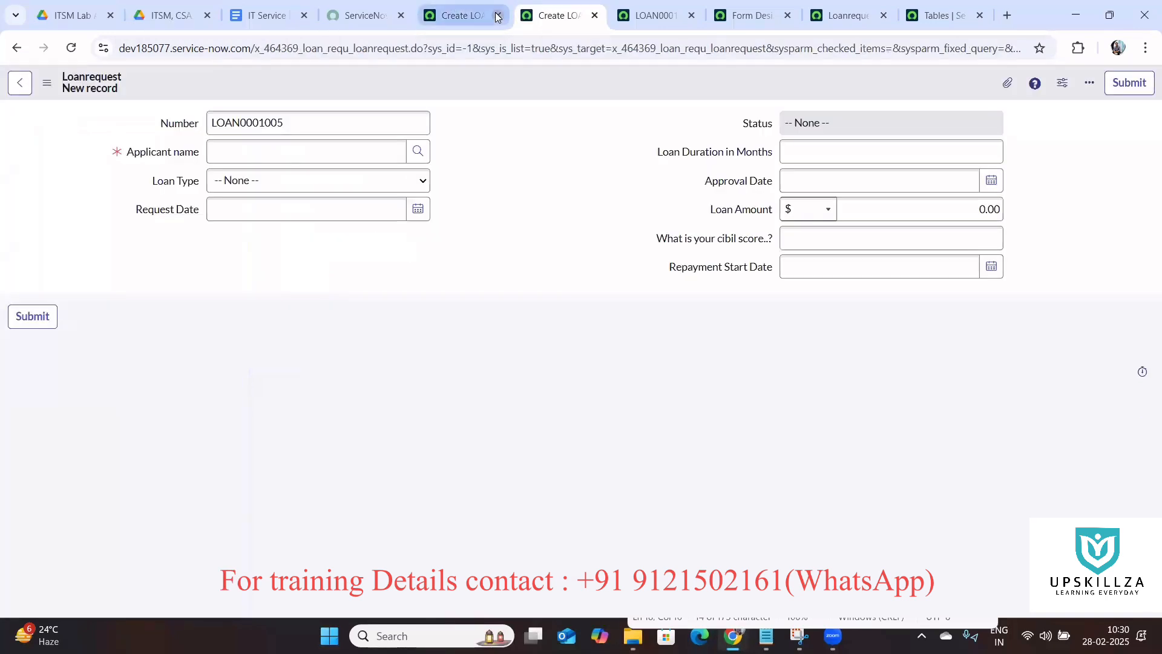
left_click(47, 83)
mouse_move(141, 117)
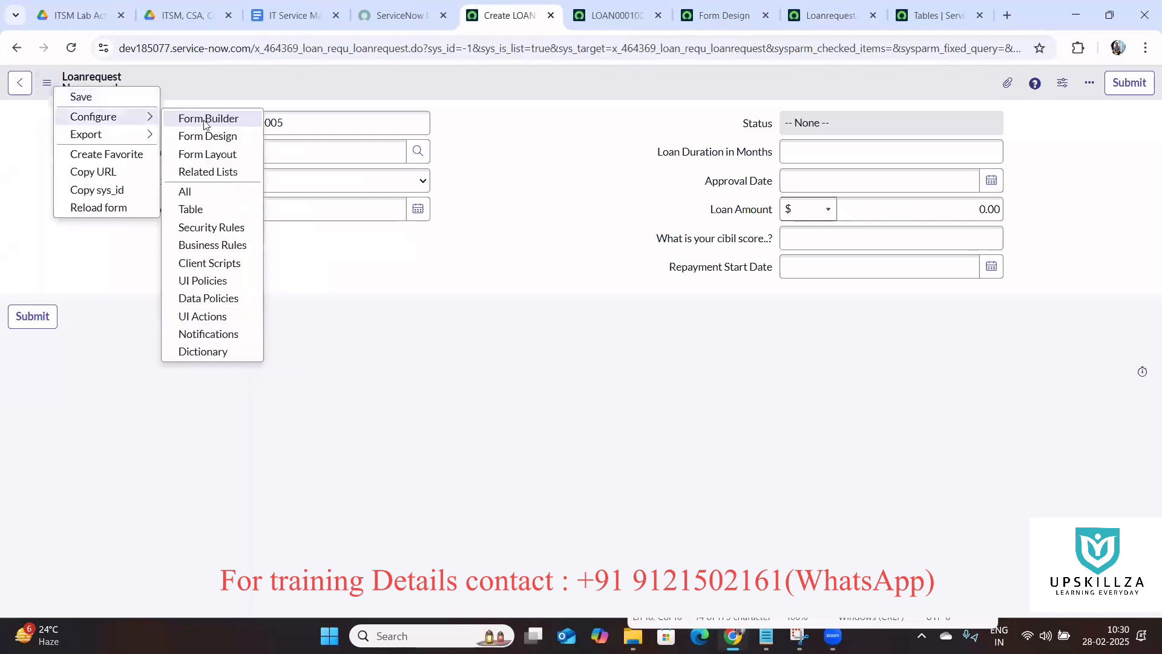
left_click(213, 137)
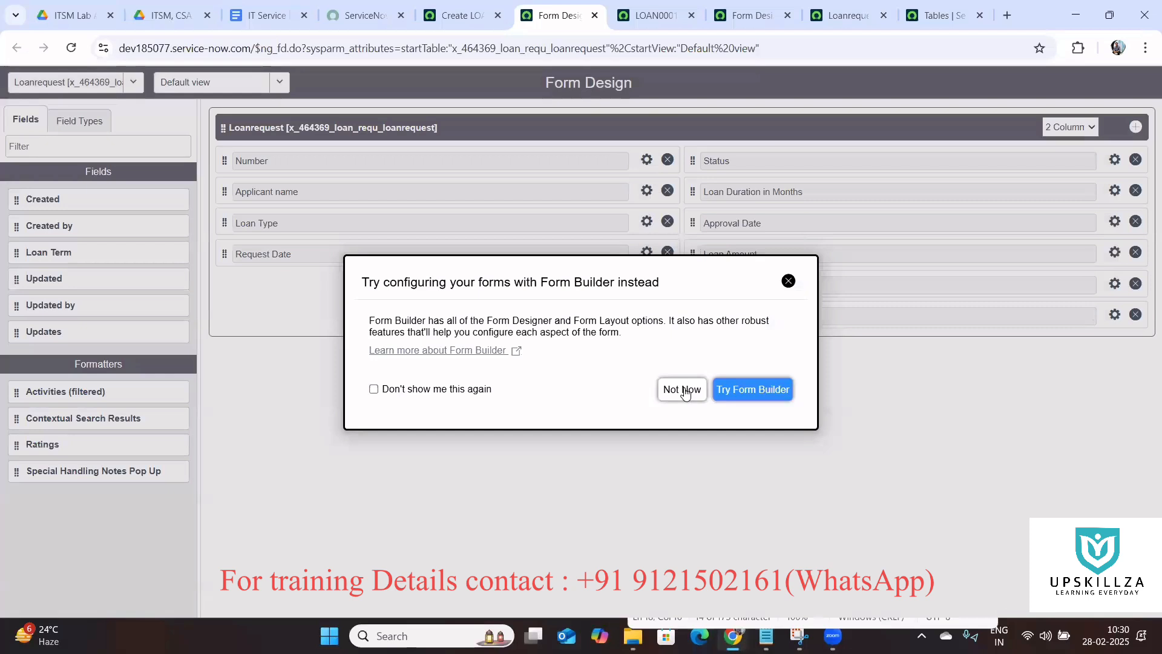
left_click(683, 389)
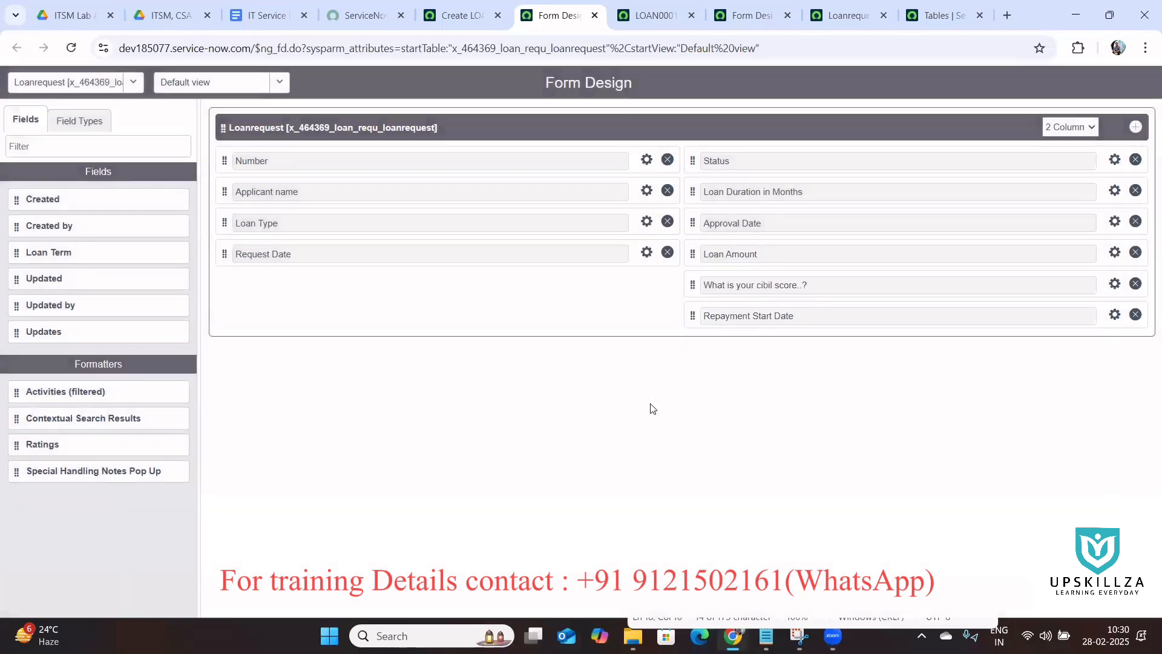
Step: Make the Loan Type field mandatory and set its default value to Personal
left_click(645, 223)
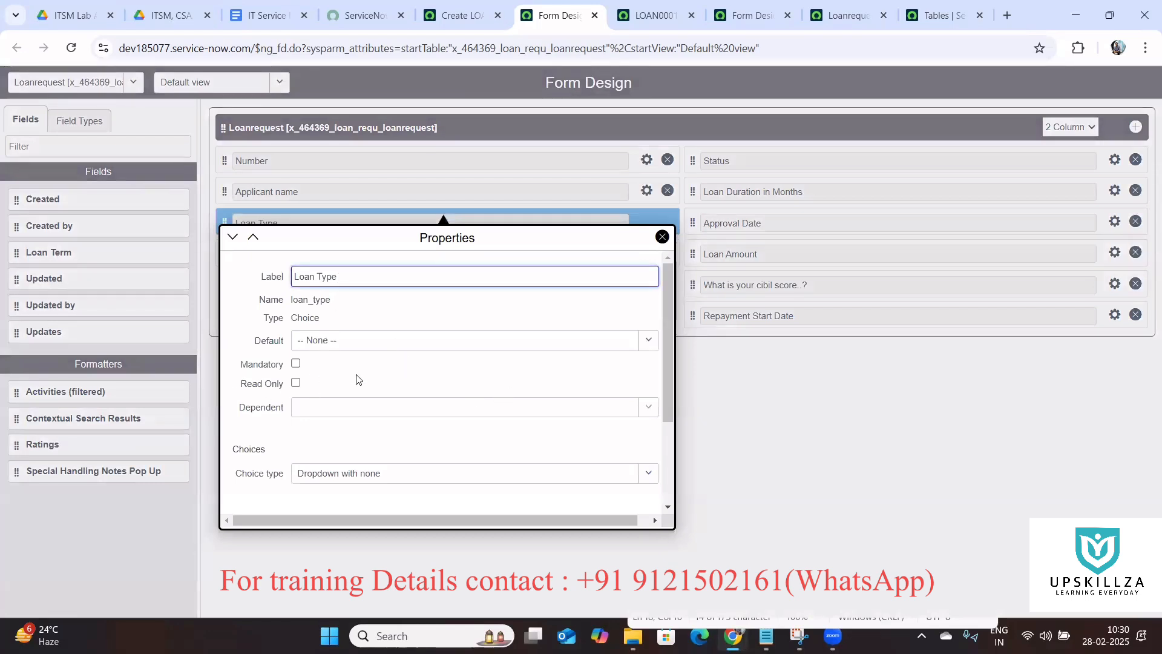
left_click(295, 363)
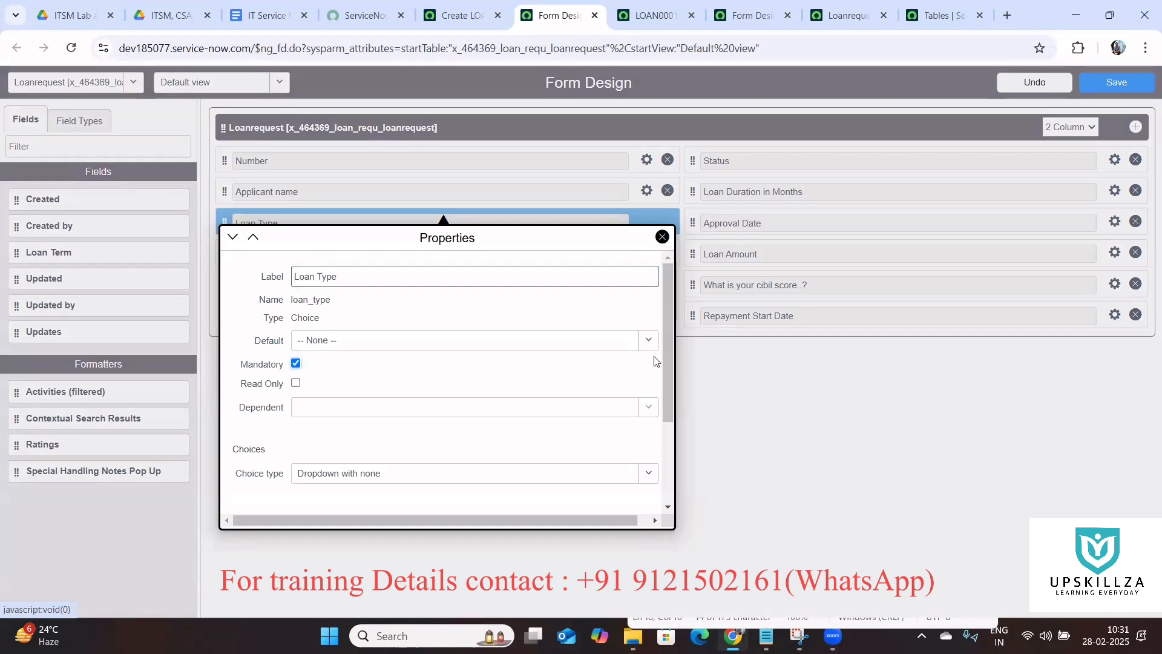
left_click_drag(663, 362, 663, 436)
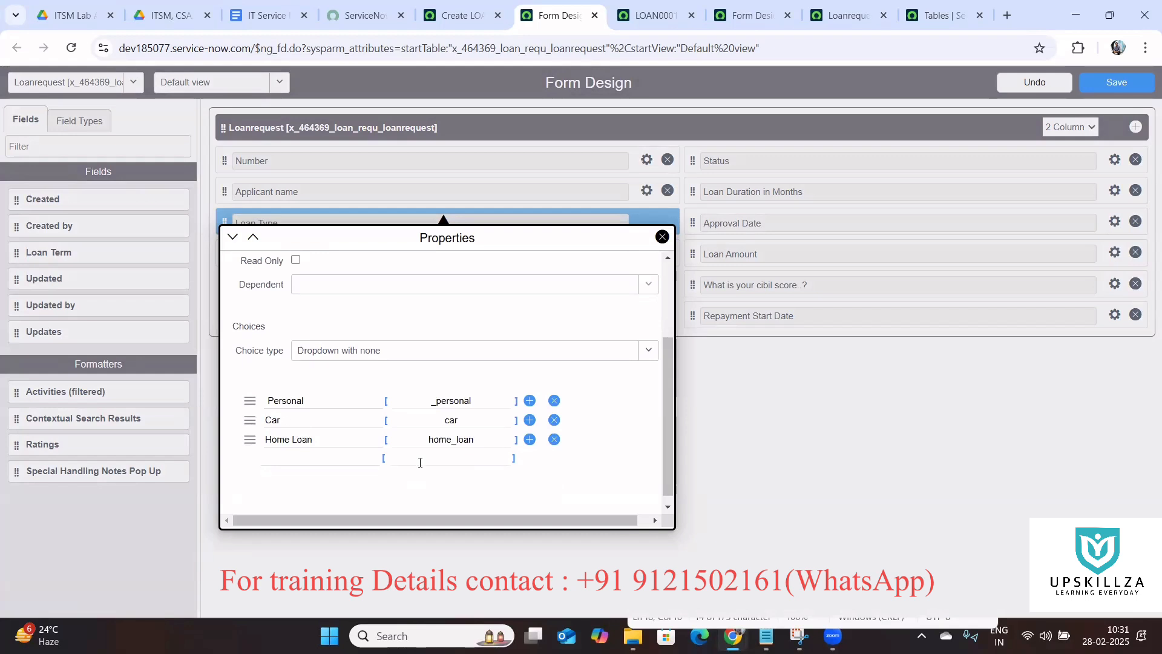
left_click_drag(665, 412, 666, 327)
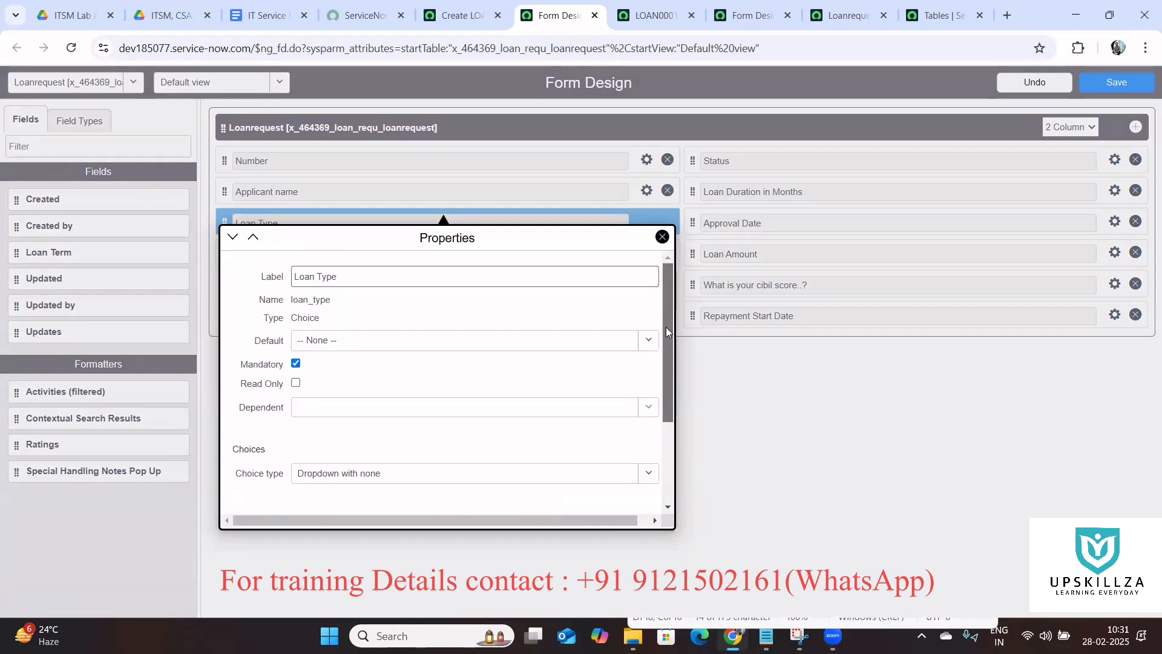
left_click(383, 345)
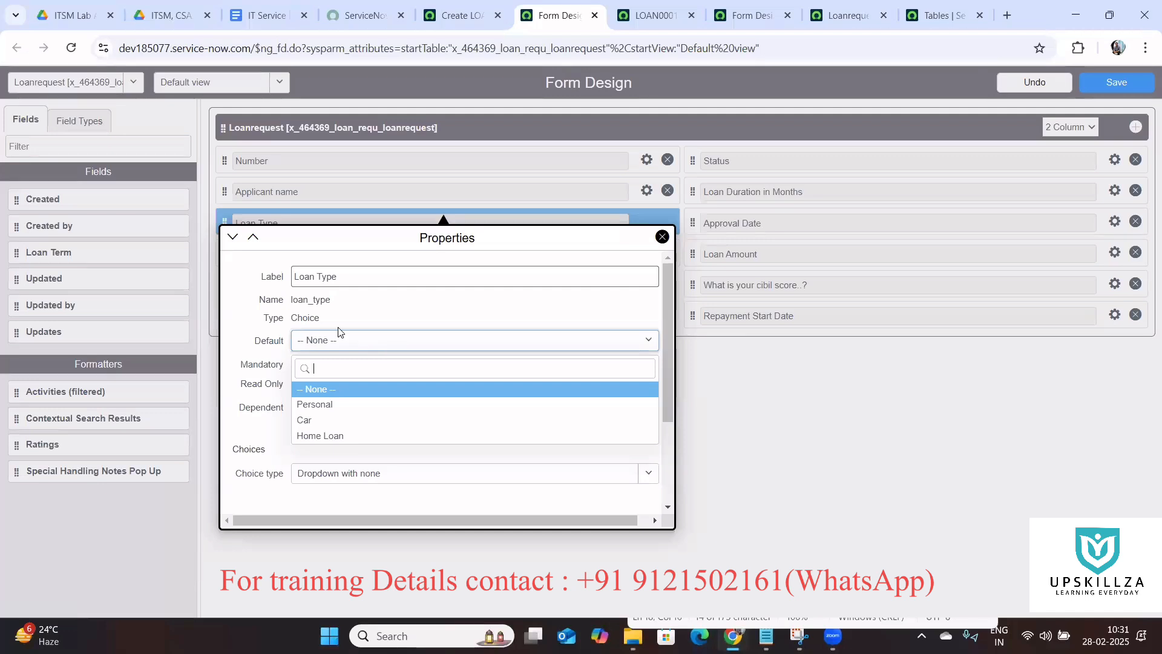
left_click(273, 347)
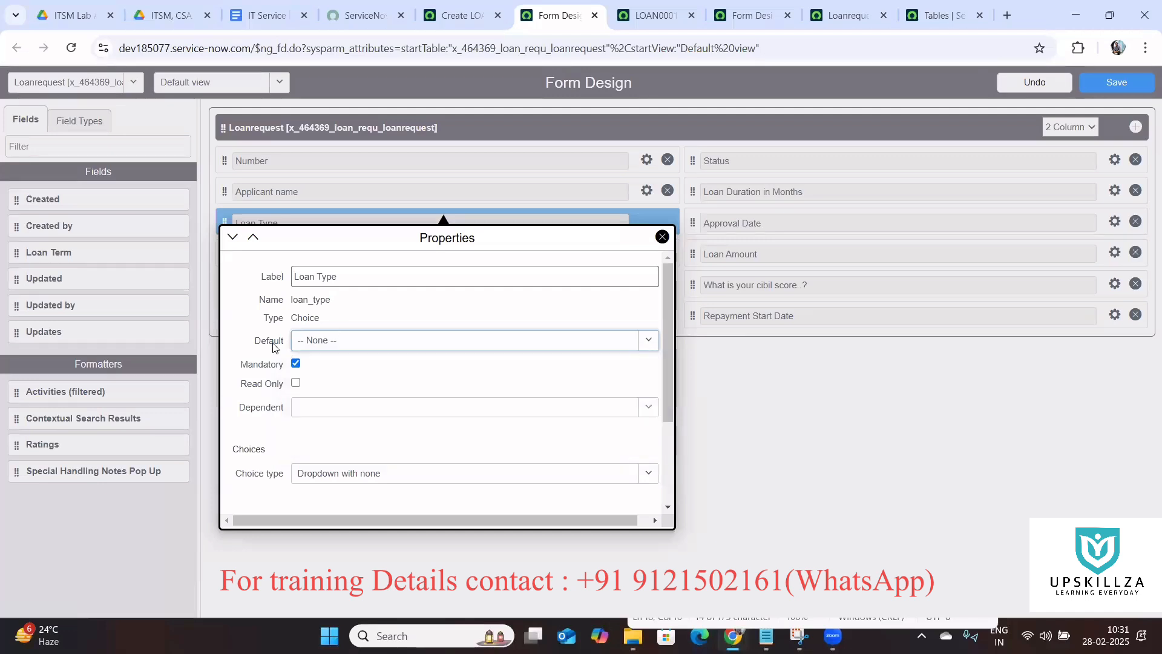
left_click(330, 342)
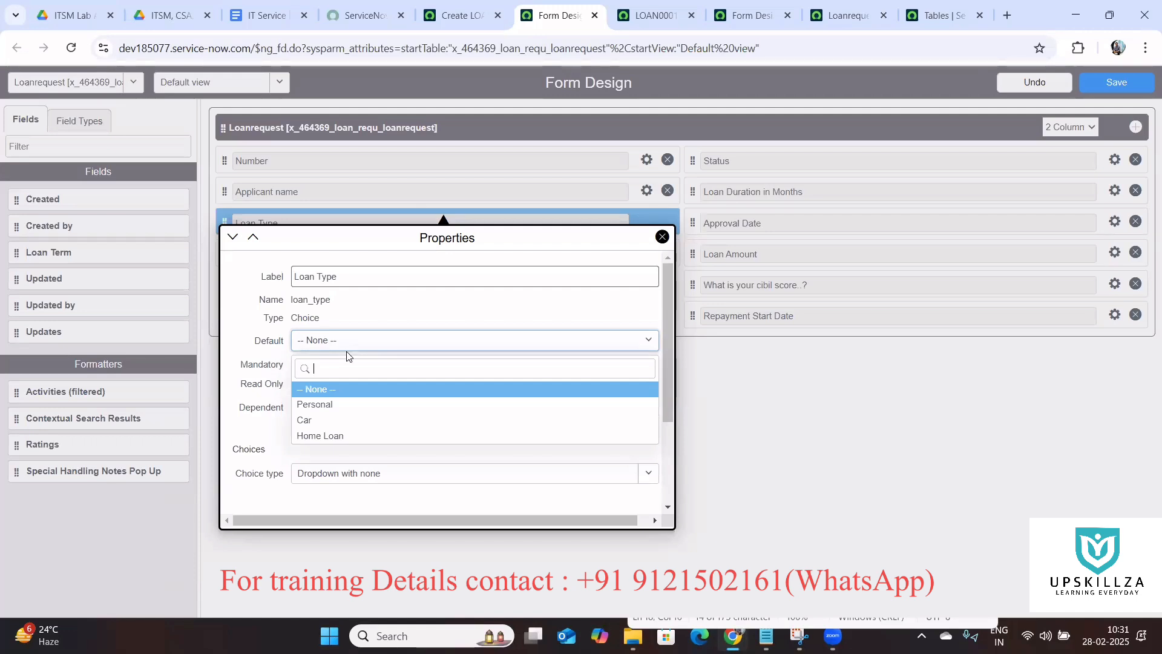
left_click(332, 411)
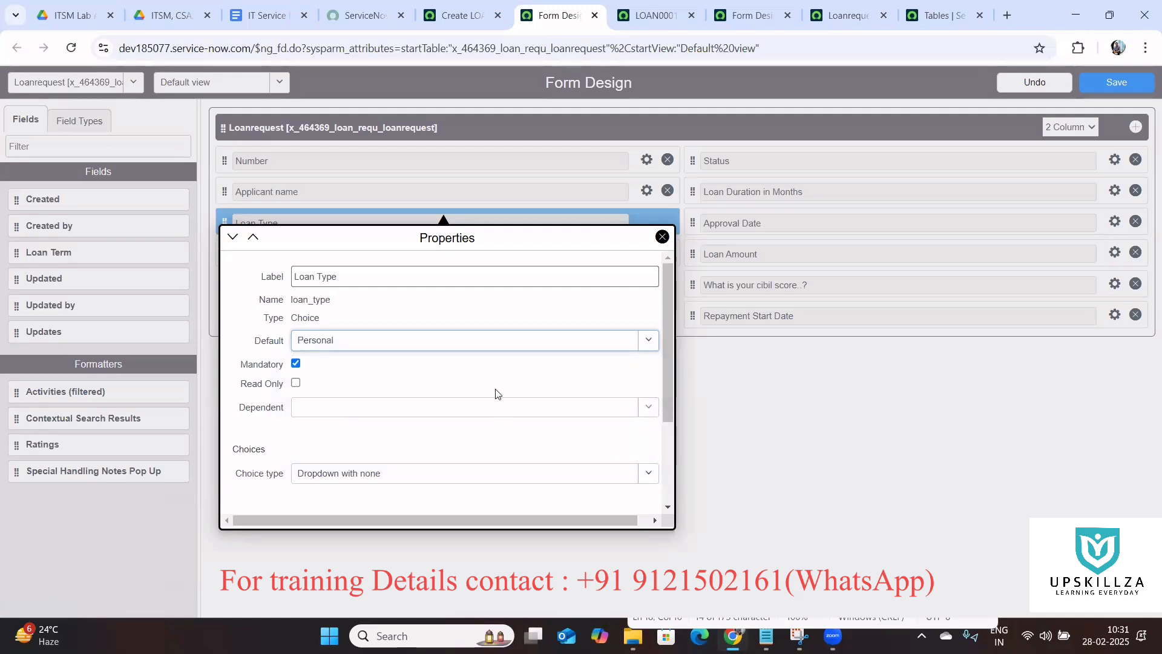
Step: Compare Loan Type's choice type and choice list in the field properties with the dropdown on the new Loanrequest form
left_click_drag(667, 407, 657, 486)
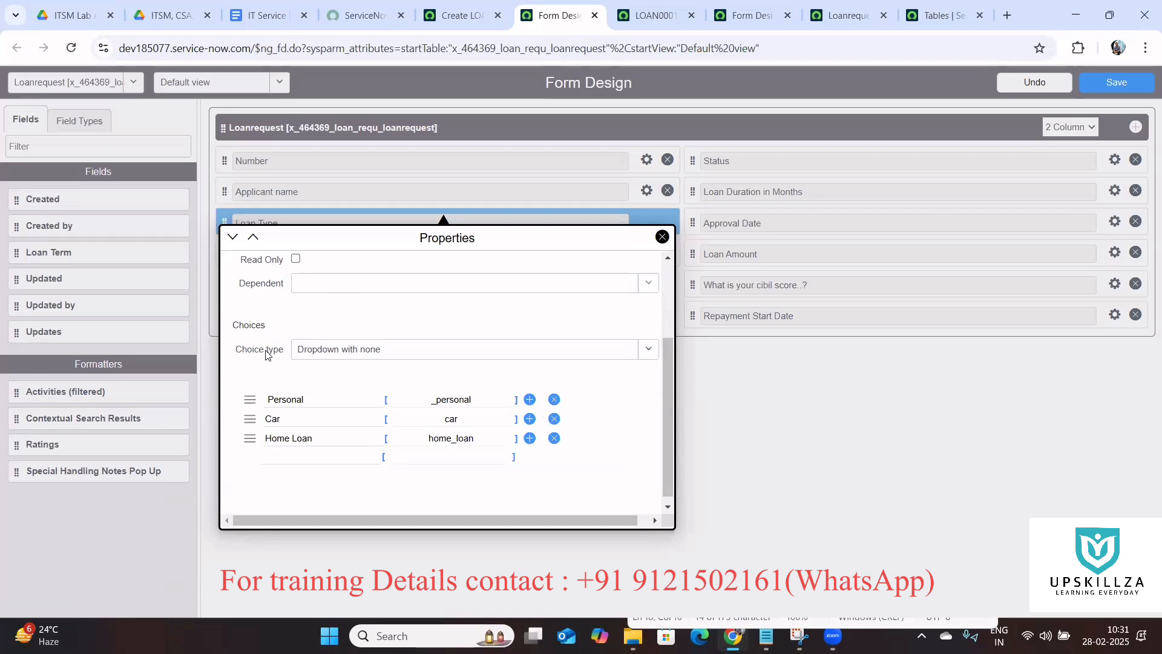
left_click(459, 16)
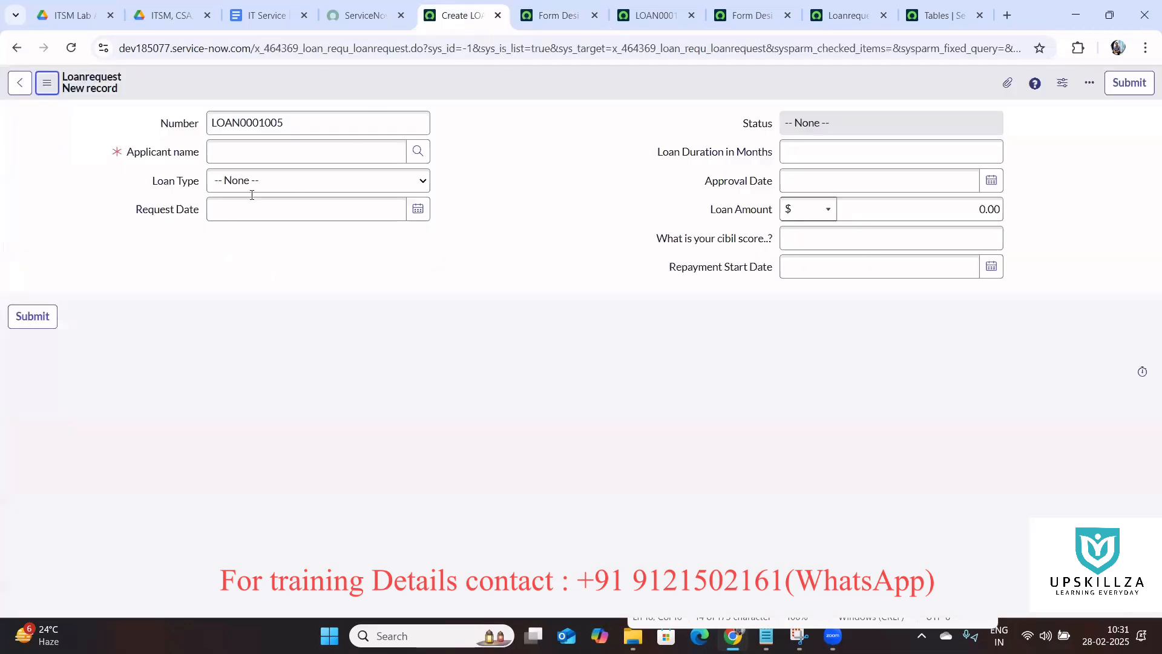
left_click(265, 189)
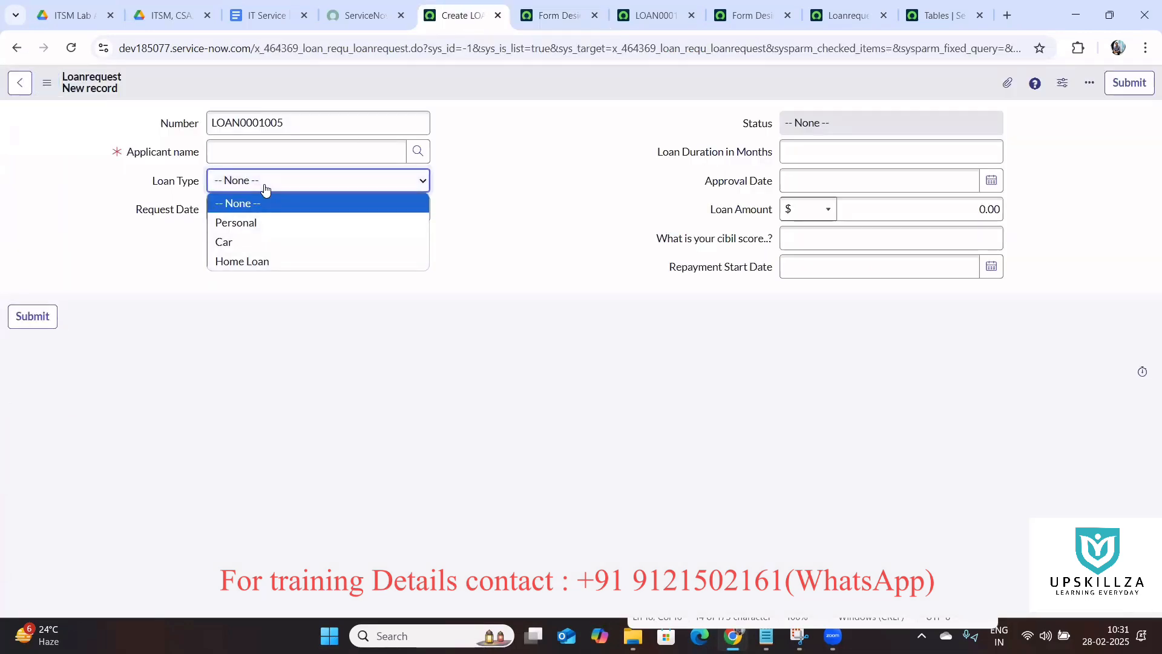
left_click(264, 189)
left_click(265, 189)
left_click(518, 178)
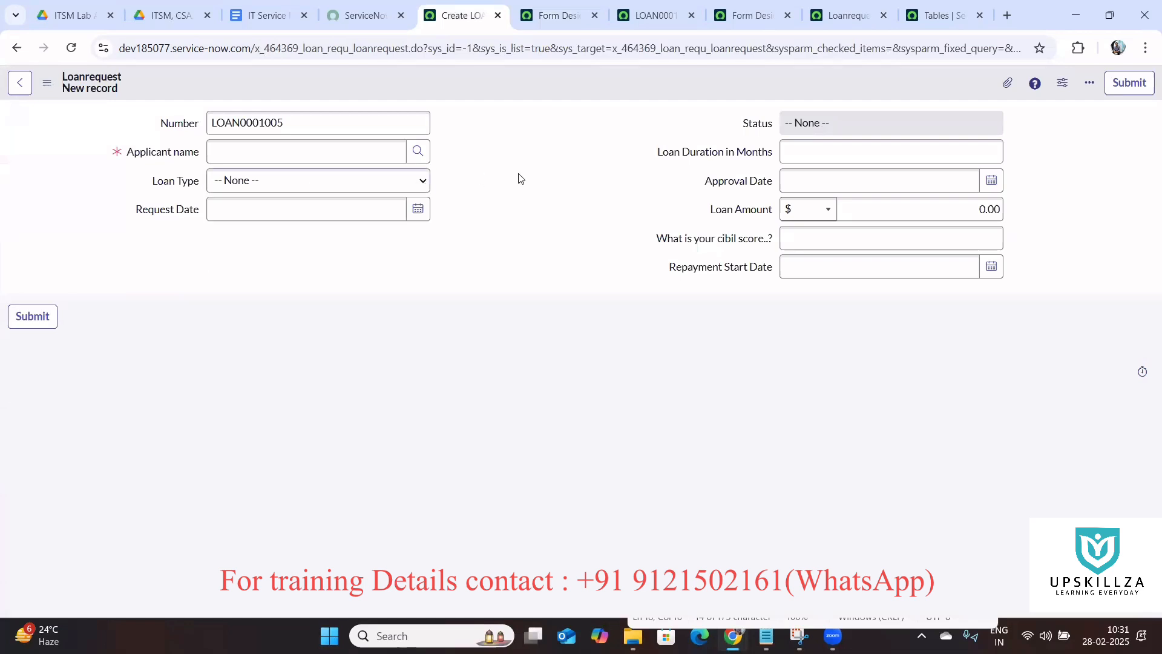
Step: Try the Dropdown without none choice type for Loan Type and switch it back to Dropdown with none
left_click(545, 5)
left_click(417, 354)
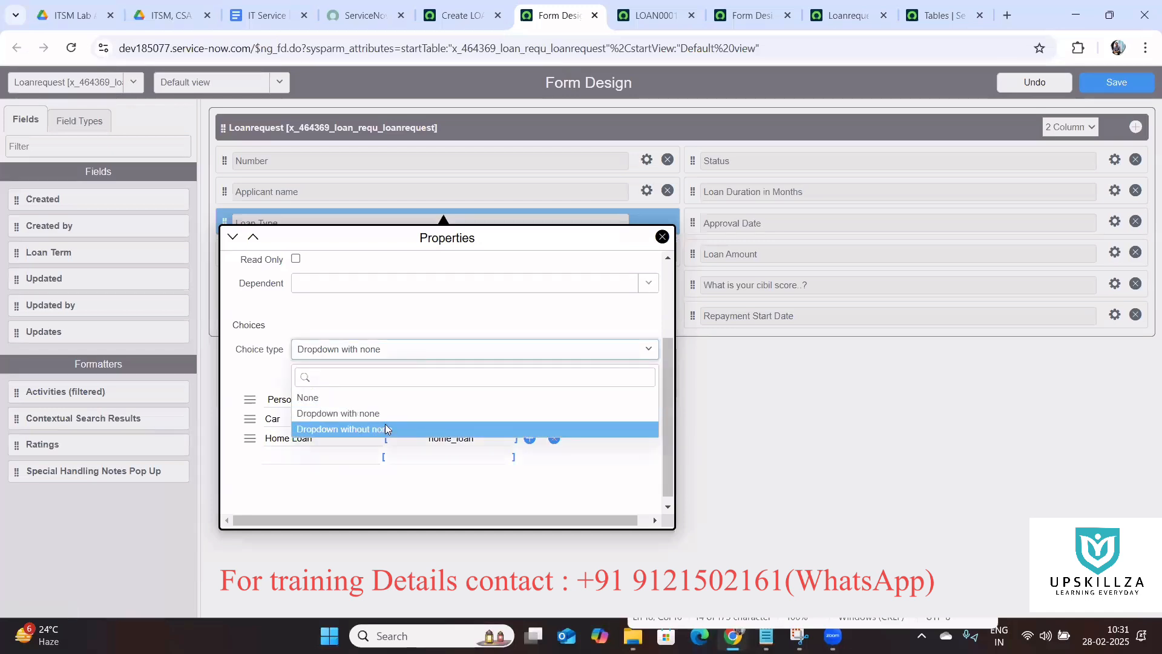
left_click(385, 428)
left_click(434, 350)
left_click(381, 414)
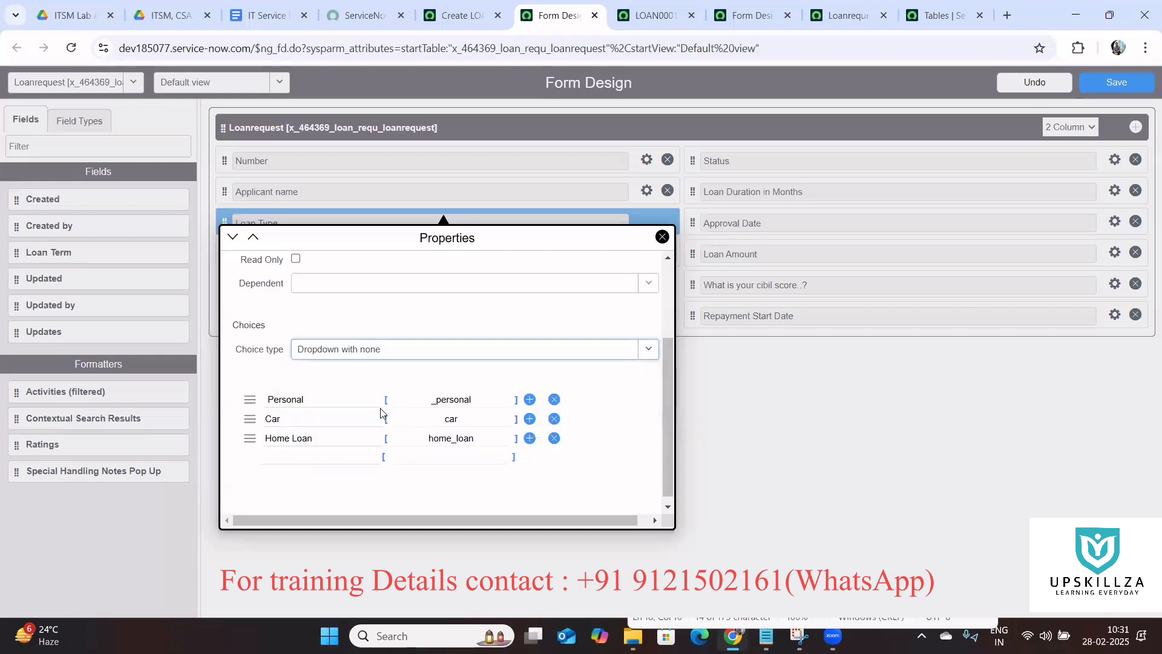
left_click(418, 351)
left_click(385, 428)
left_click(422, 349)
left_click(382, 411)
Step: Save the form design and reload the new Loanrequest form to check the Loan Type field
left_click_drag(668, 363, 665, 250)
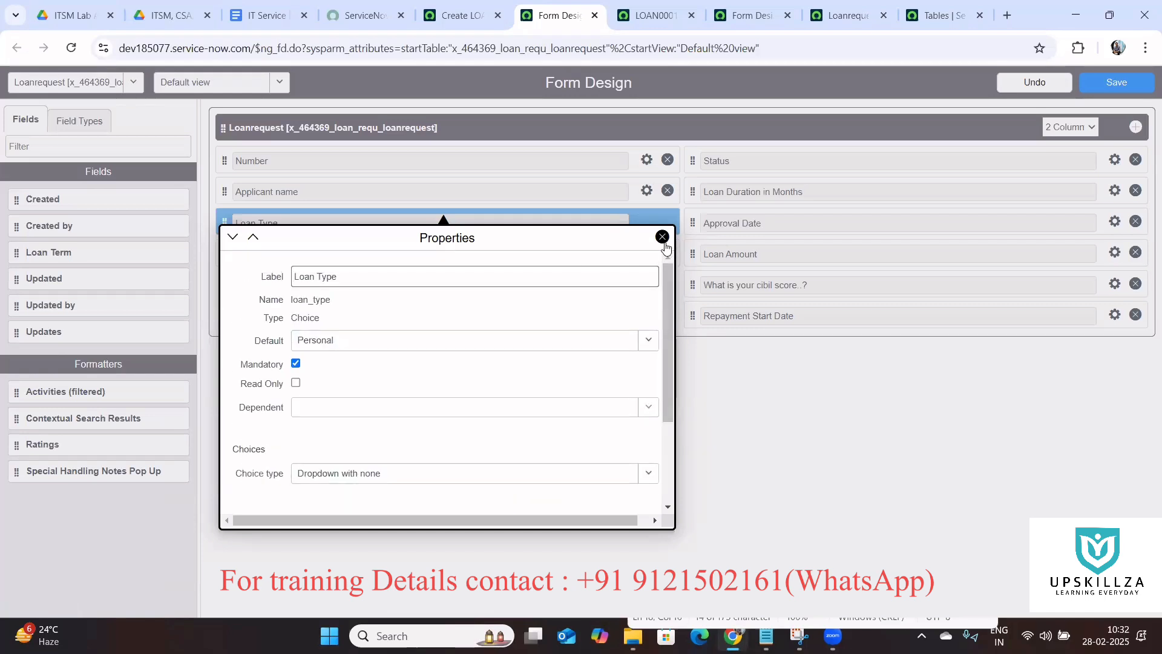
left_click(662, 237)
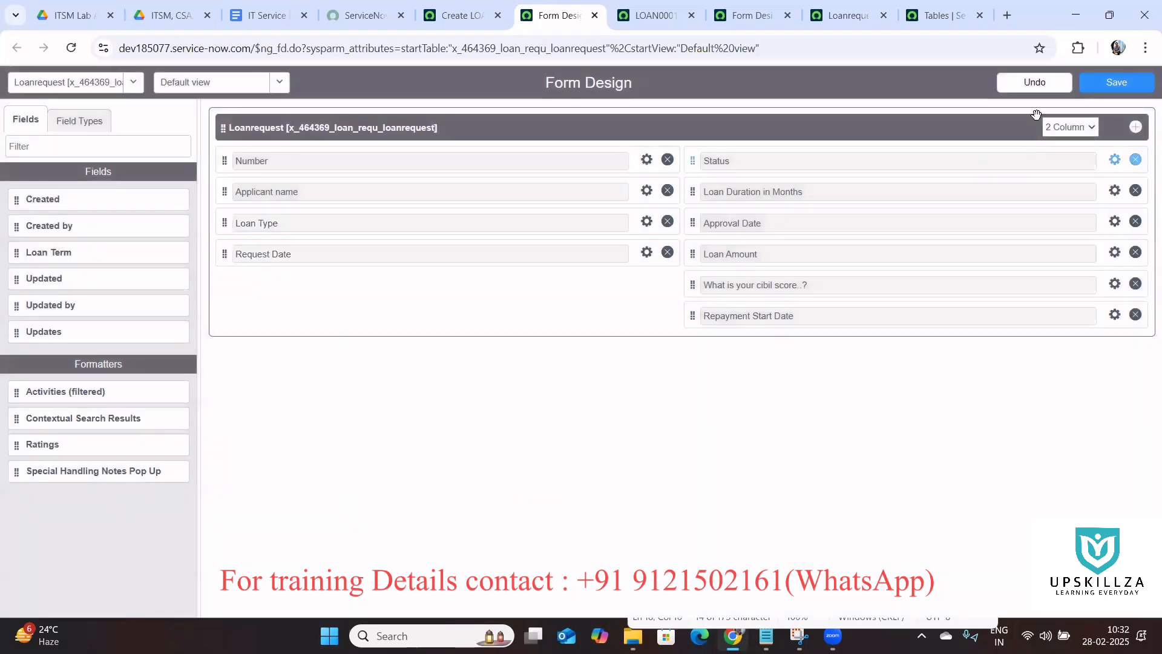
left_click(1106, 91)
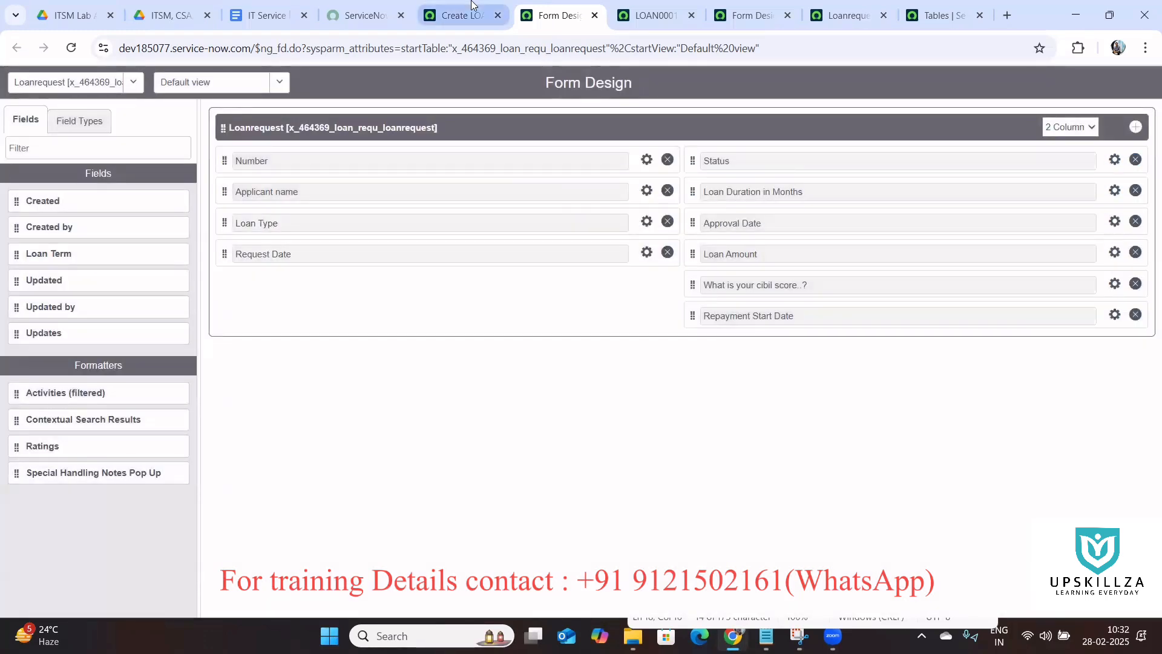
left_click(471, 5)
left_click(70, 48)
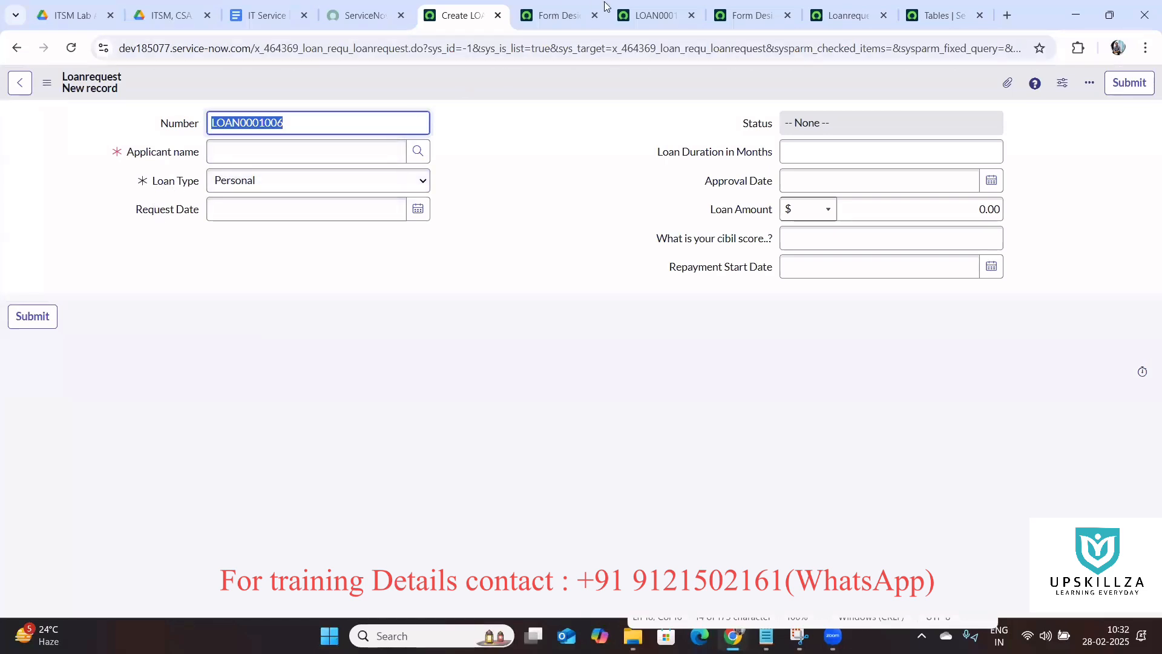
Step: Close the leftover Loanrequest form layout tab and the two extra Form Design tabs
left_click(623, 12)
left_click(17, 49)
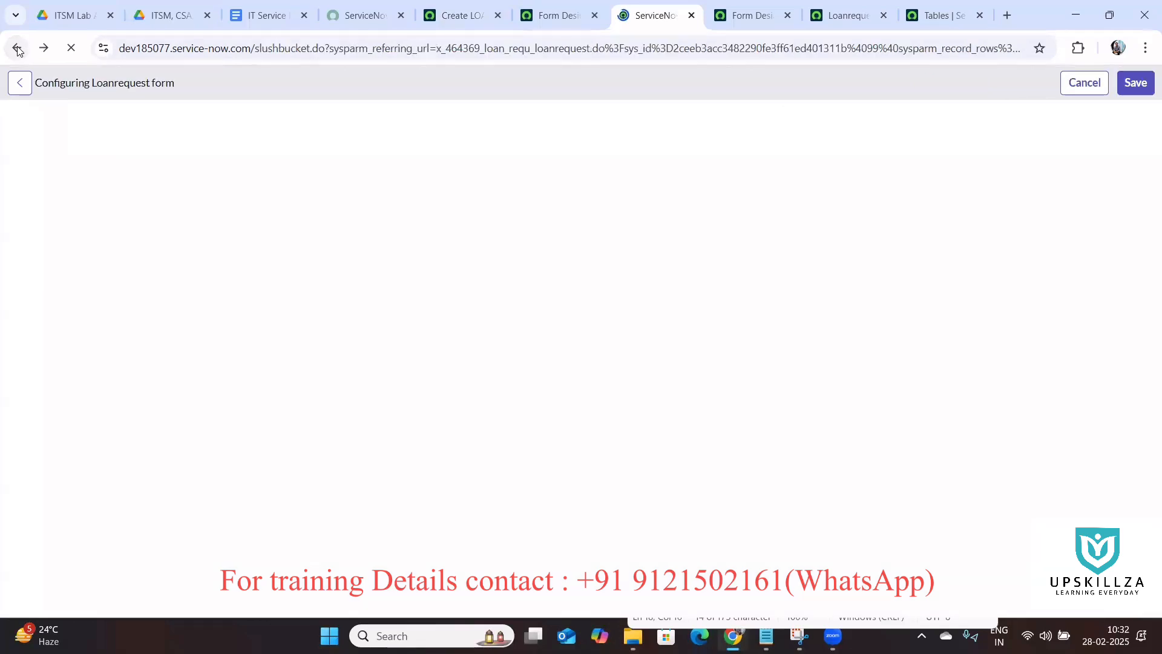
left_click(16, 54)
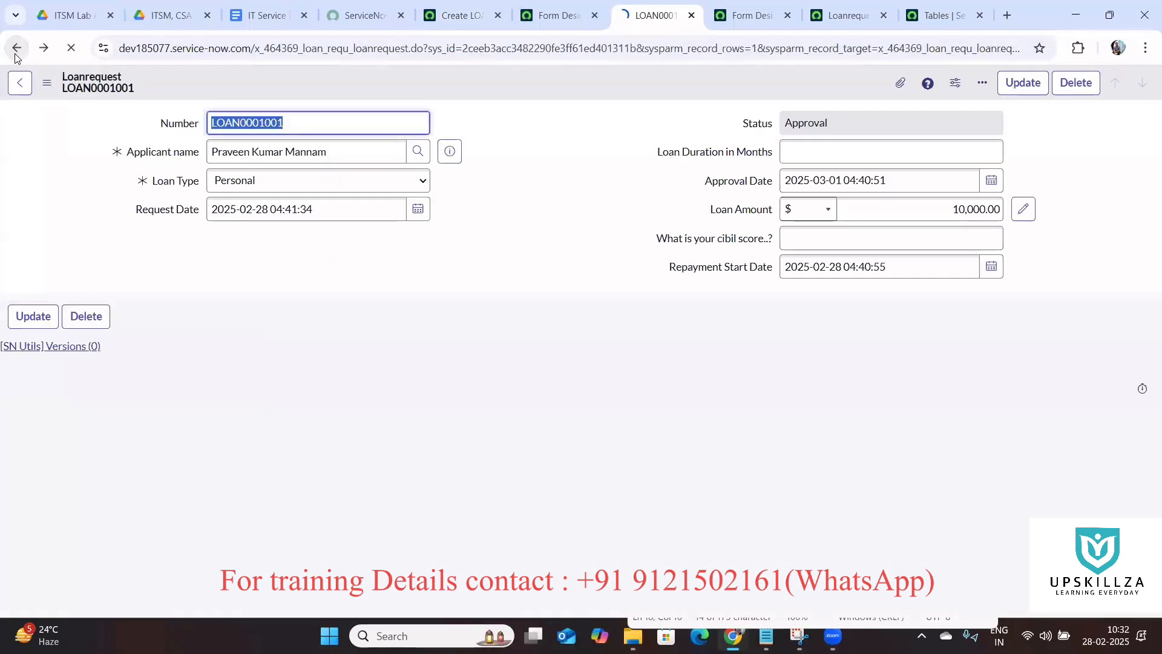
left_click(16, 55)
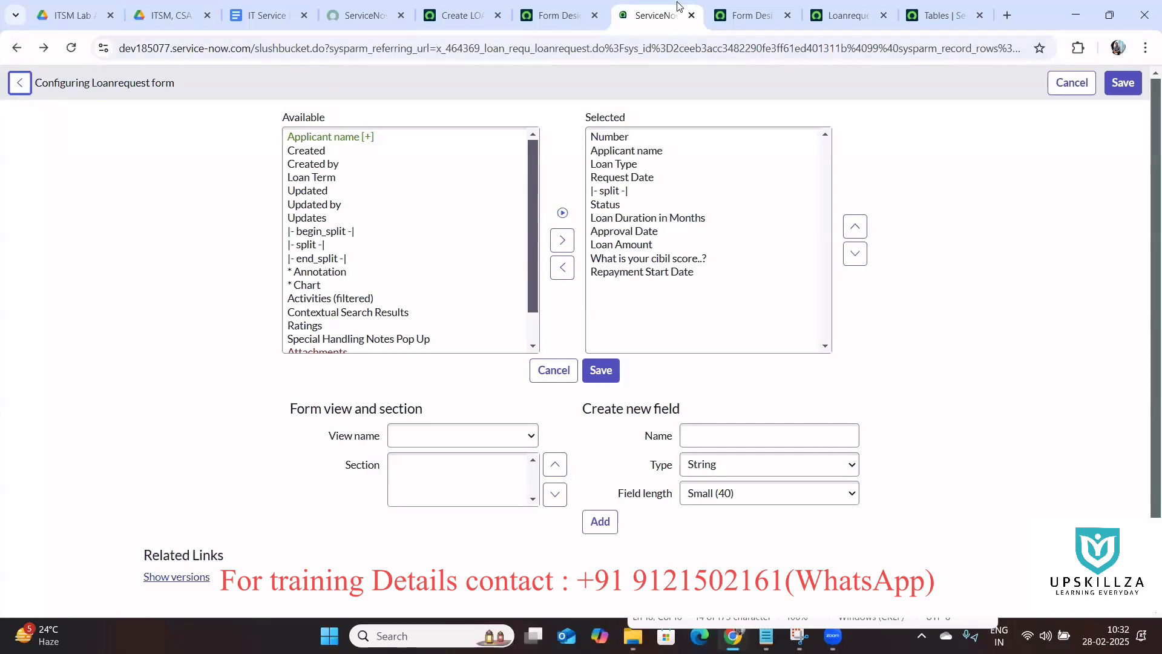
left_click(691, 15)
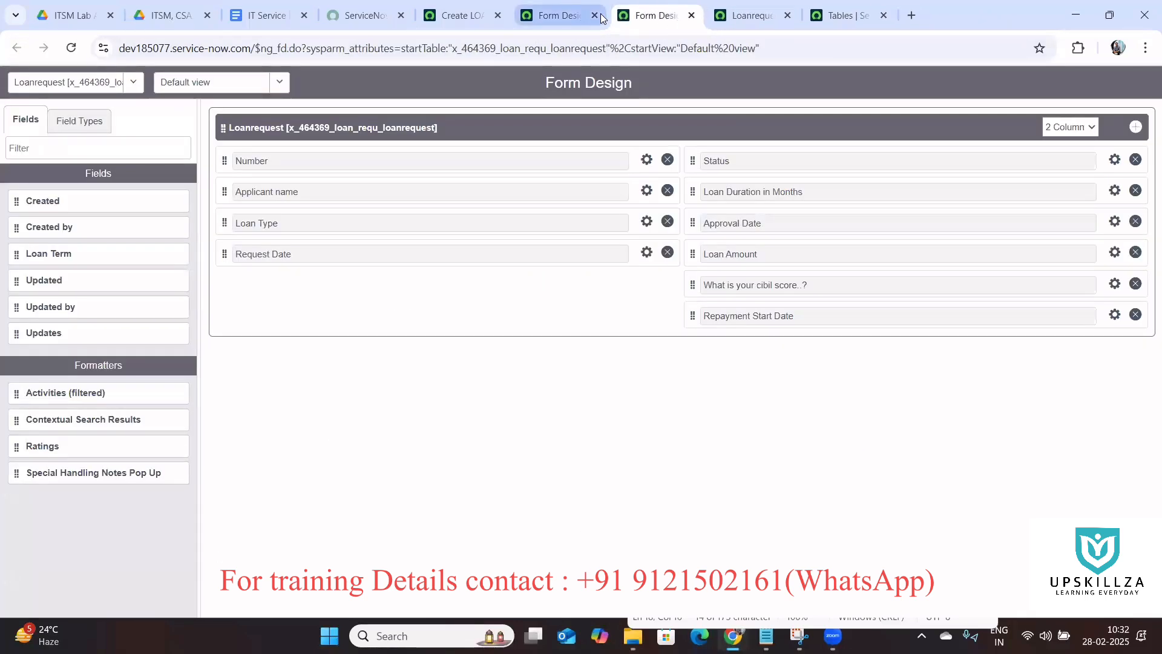
left_click(596, 15)
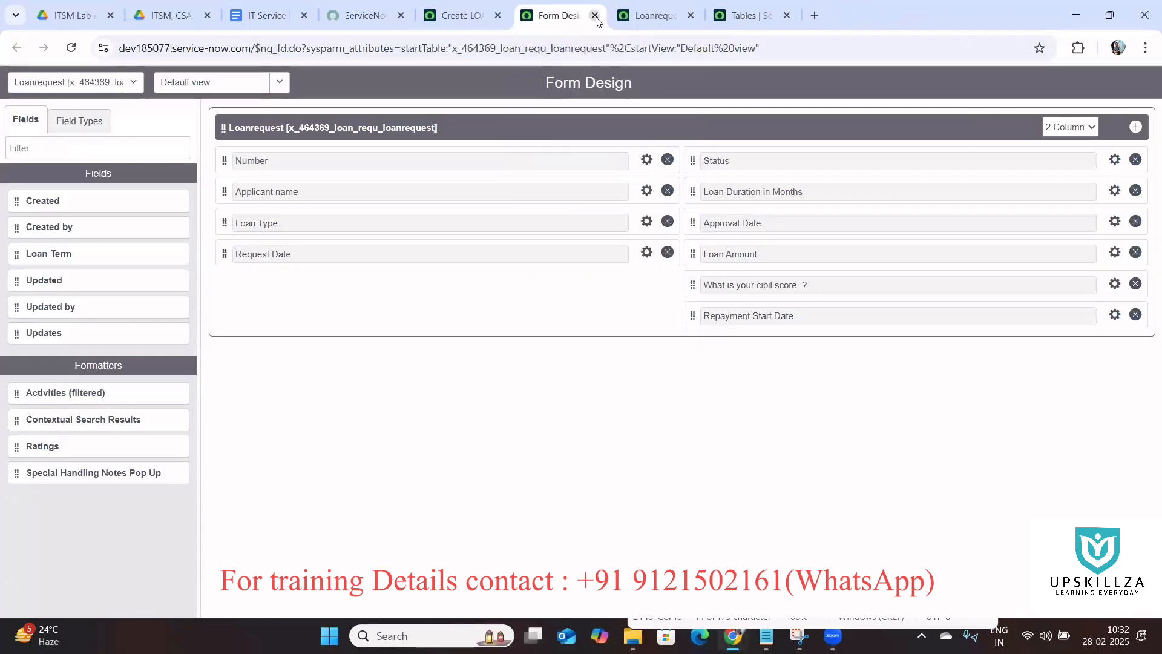
left_click(595, 16)
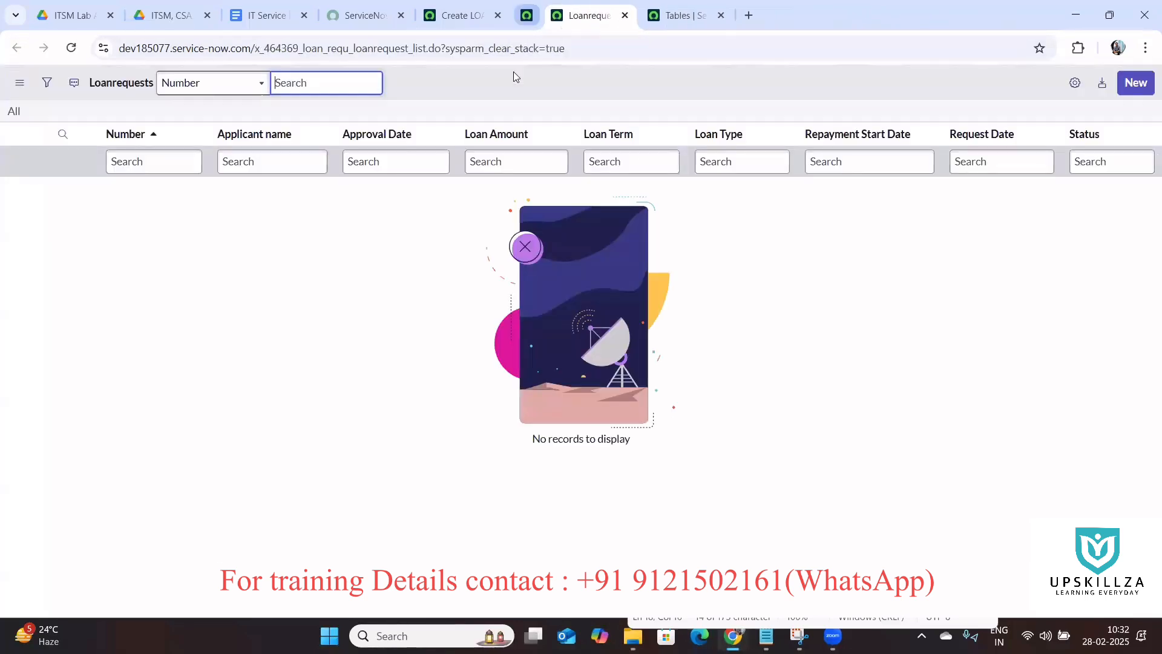
Step: Reload the Loanrequests list, start a new record and test choosing -- None -- as its Loan Type
left_click(70, 48)
left_click_drag(781, 15, 678, 8)
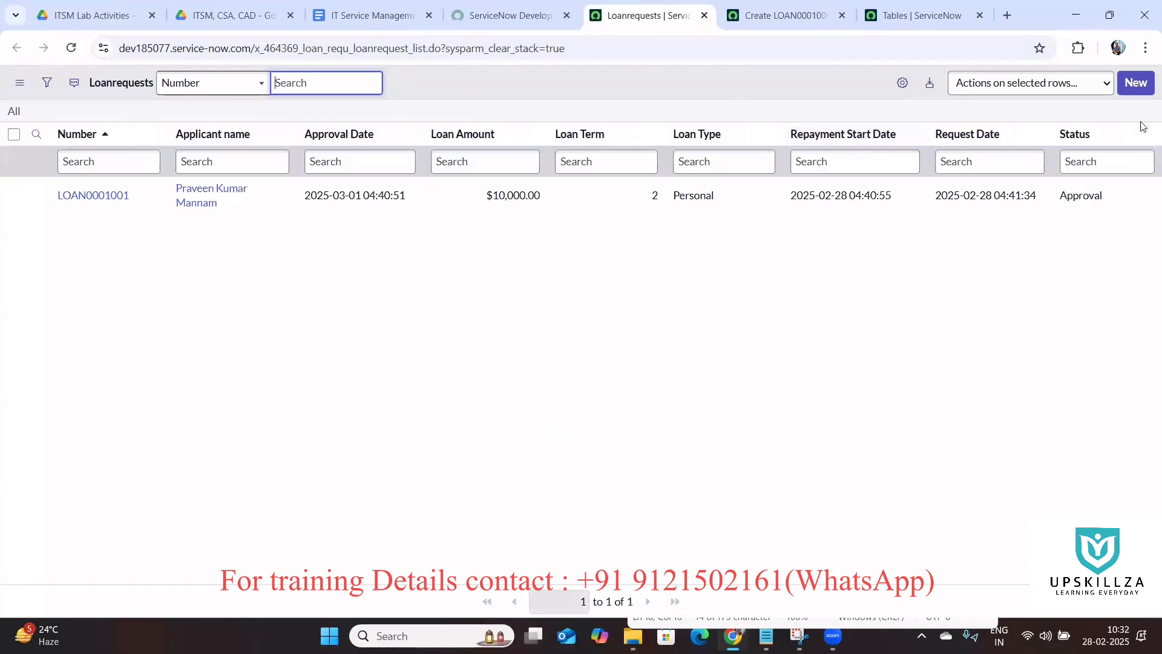
left_click(1136, 83)
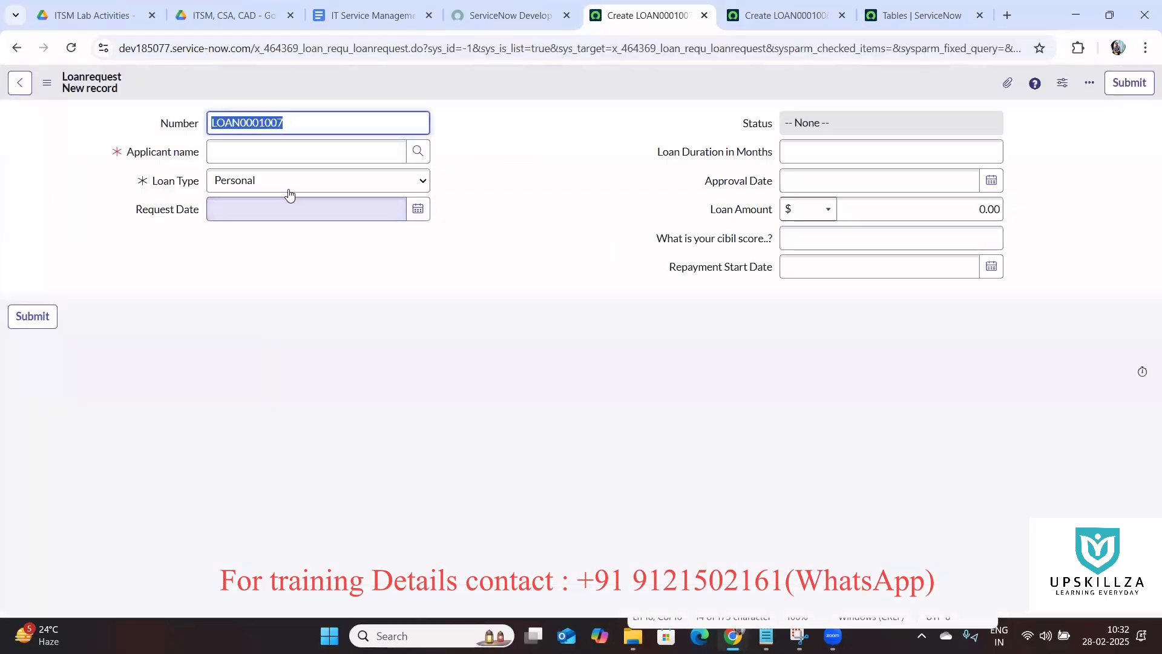
left_click(289, 192)
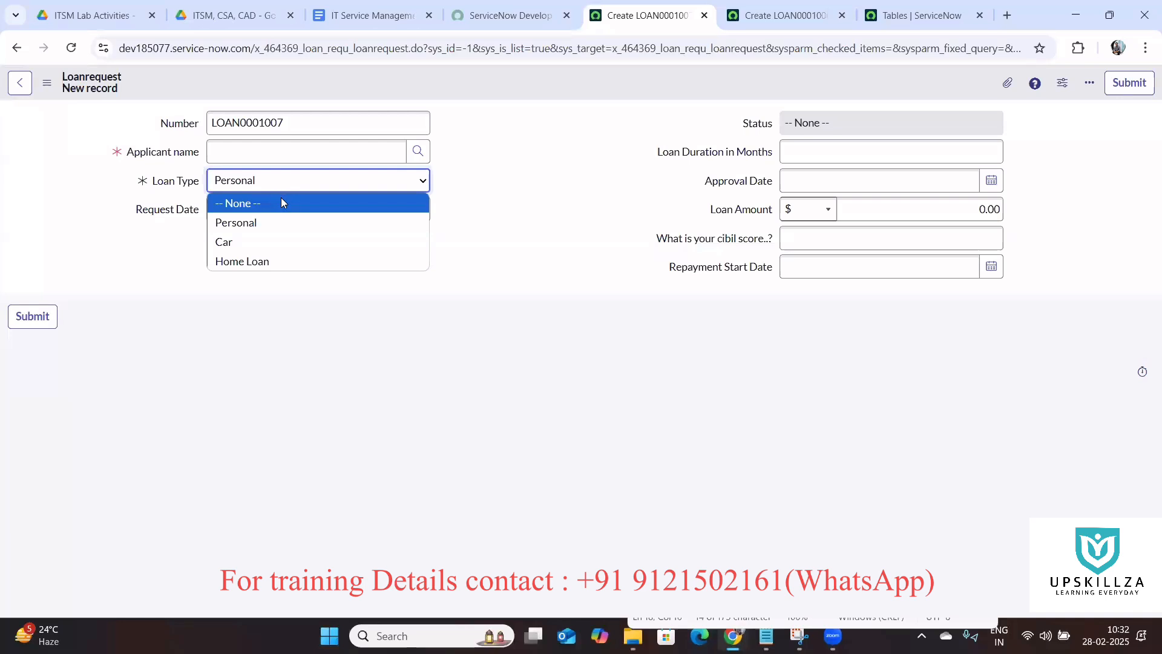
left_click(282, 203)
left_click(260, 183)
left_click(257, 204)
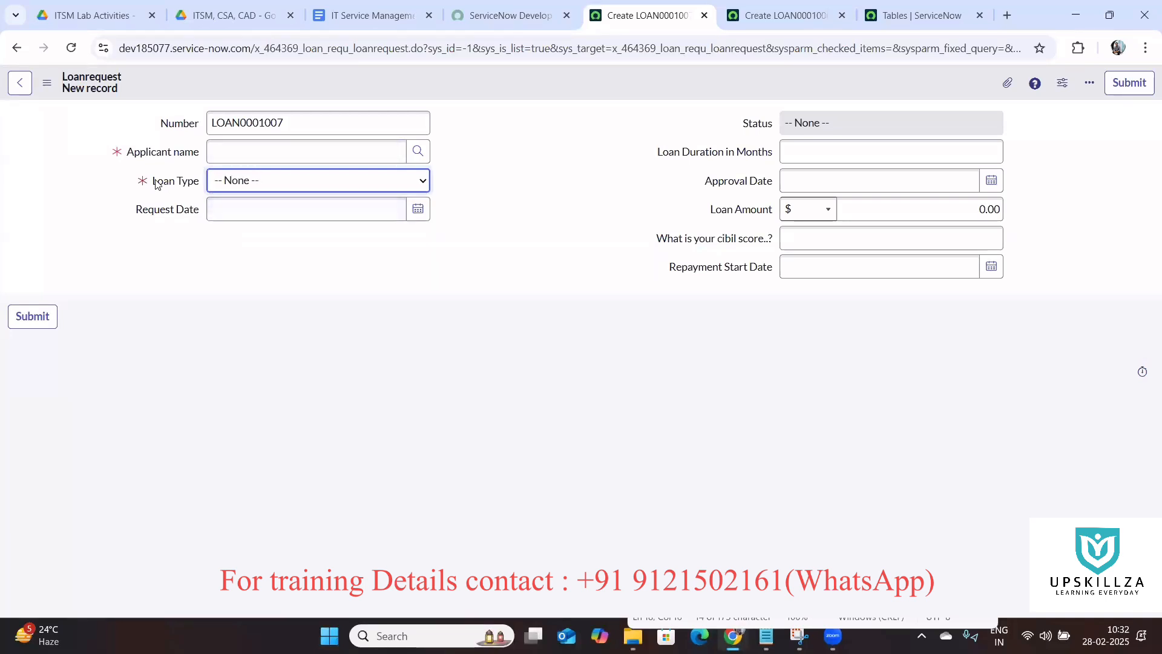
Step: In Form Design, set the Loan Type field's choice type to Dropdown without none, then save and close the design
right_click(157, 183)
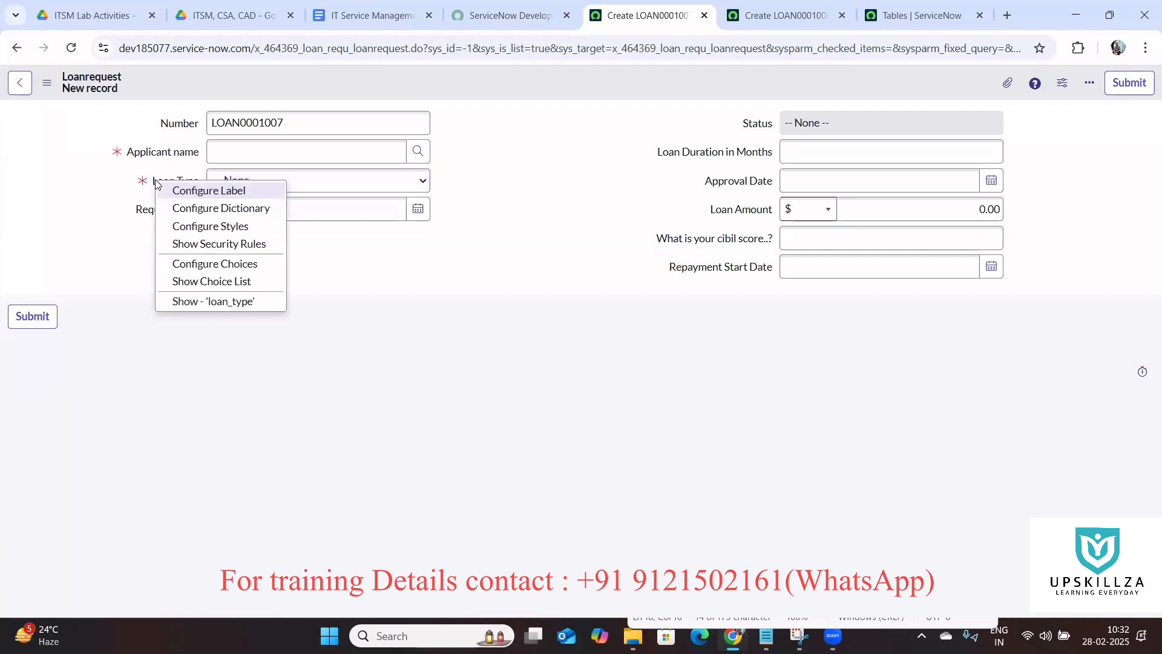
left_click(170, 128)
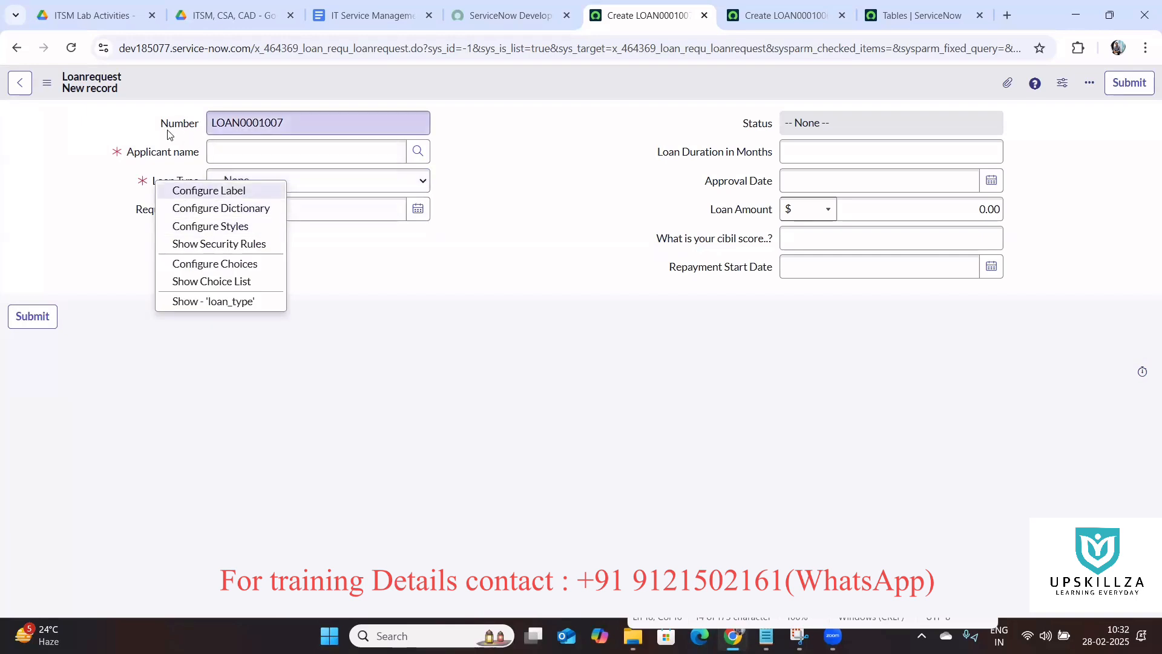
left_click(47, 85)
mouse_move(112, 117)
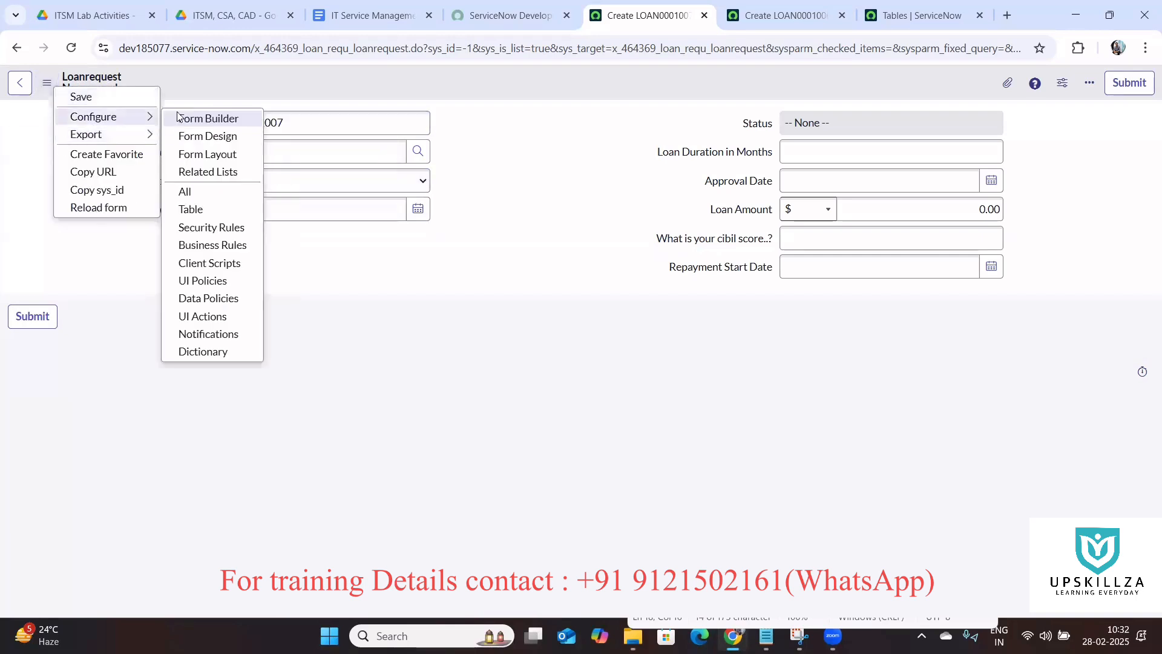
left_click(195, 138)
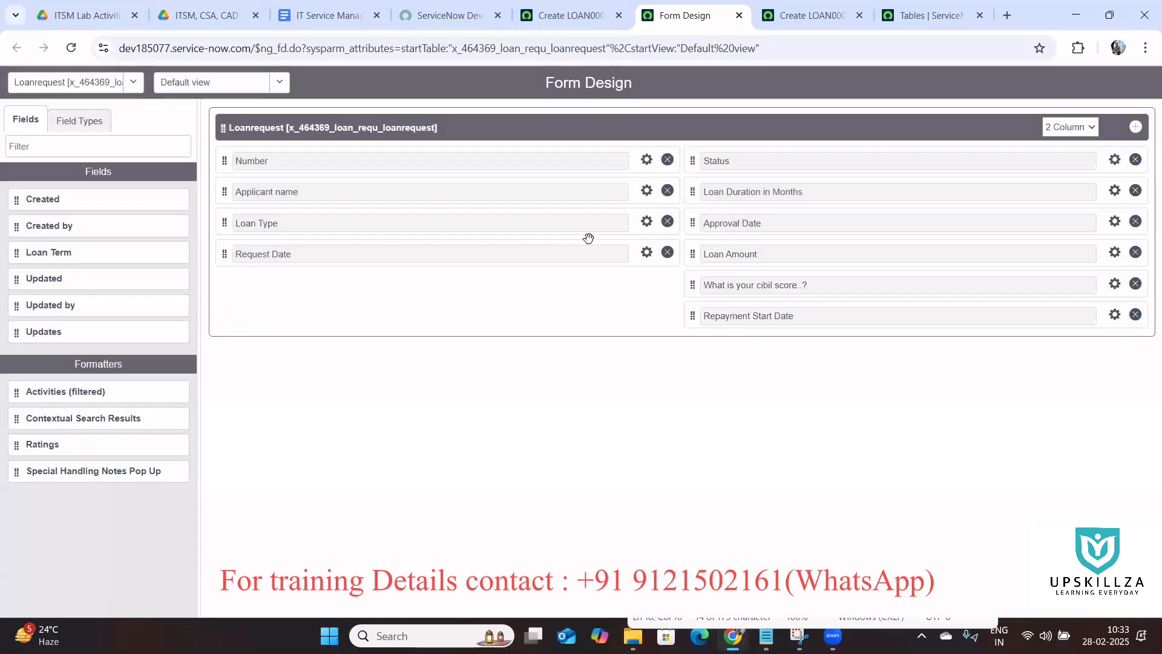
left_click(647, 222)
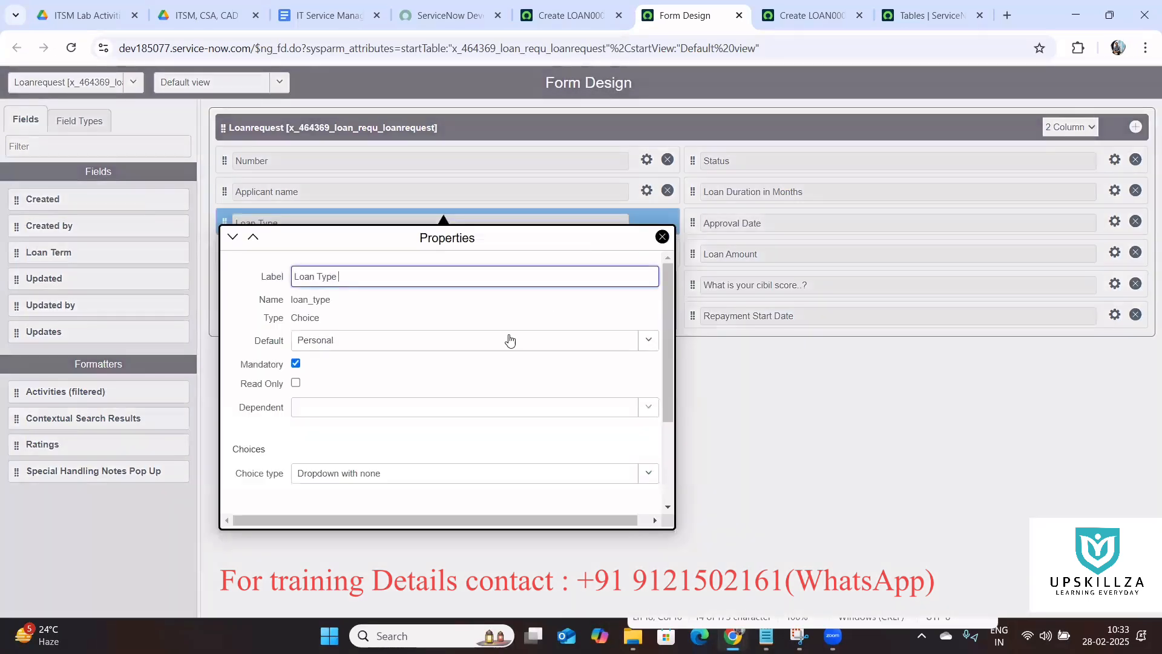
left_click(495, 475)
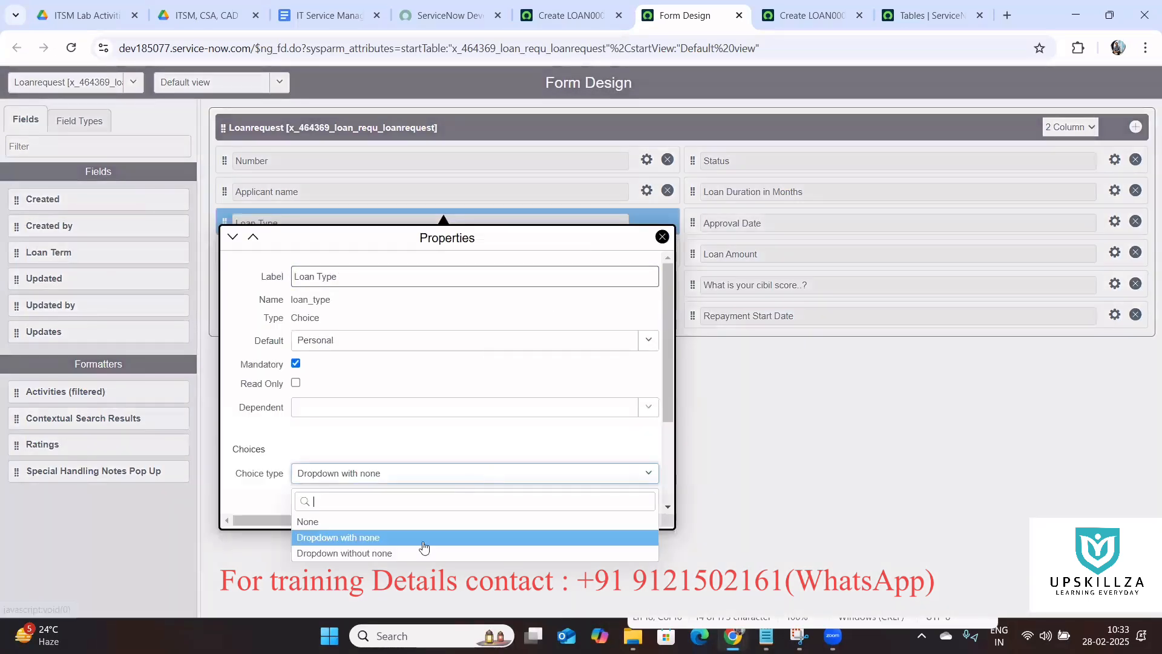
key("Return")
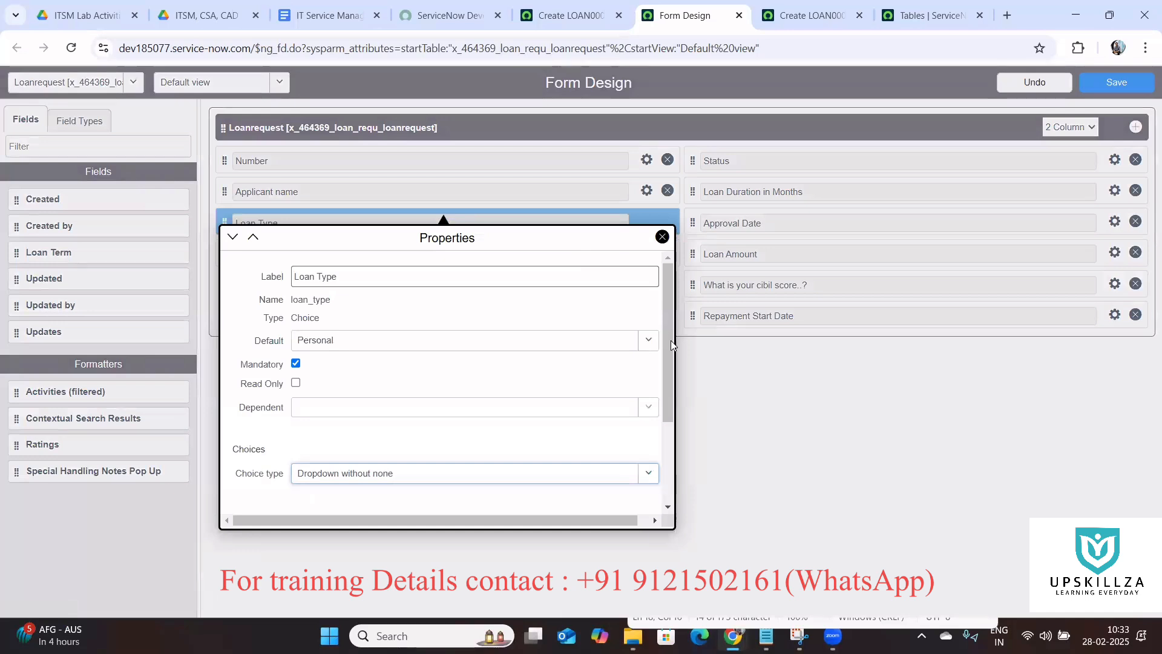
left_click_drag(671, 341, 694, 482)
left_click(740, 461)
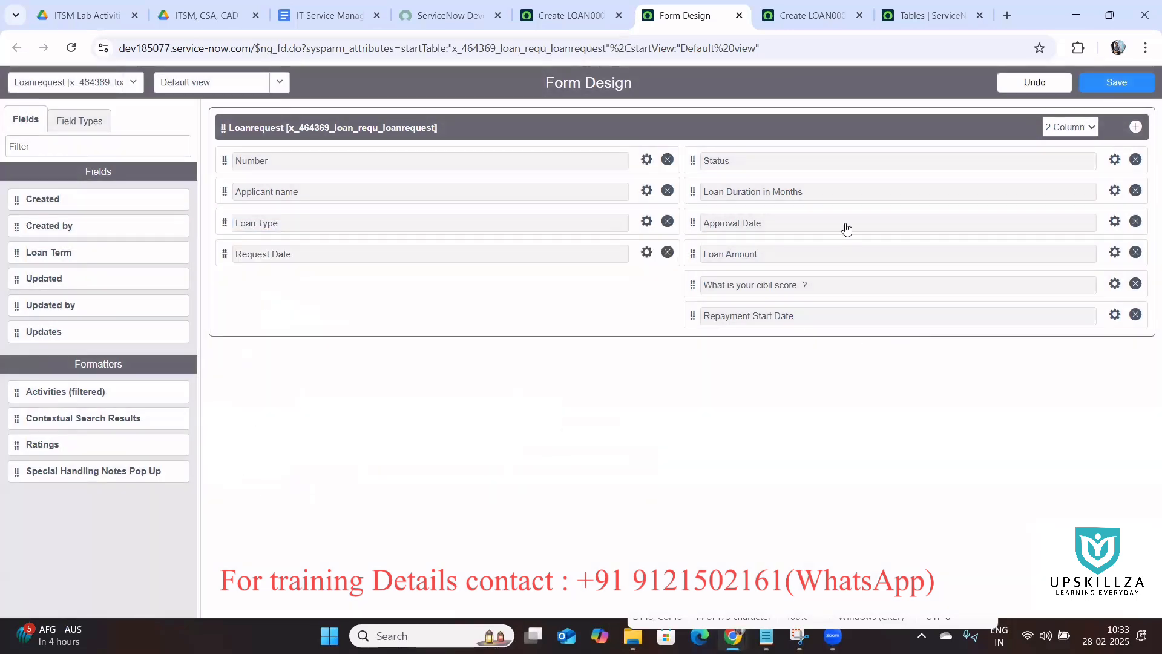
left_click(1118, 85)
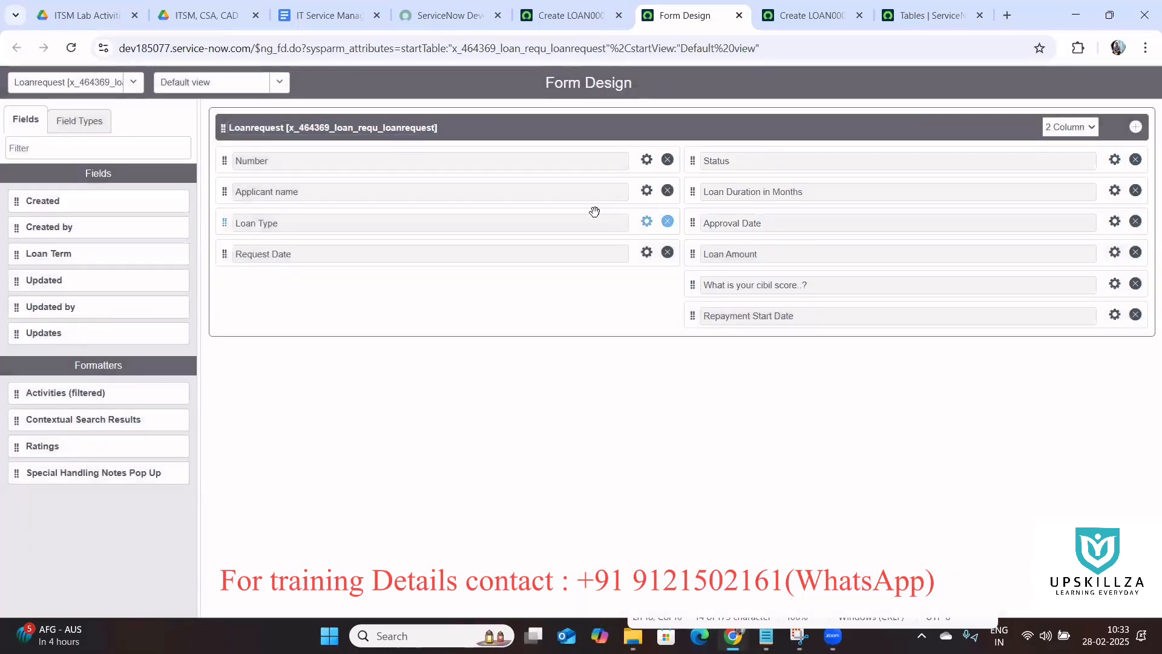
left_click(739, 15)
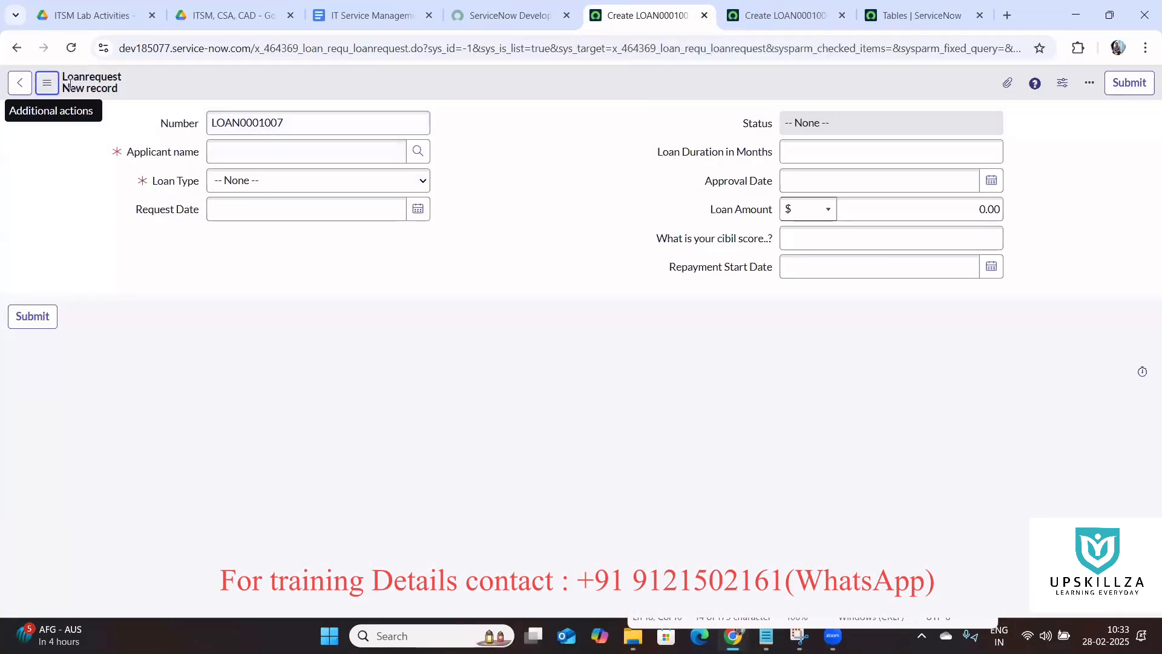
Step: Reload the new Loanrequest form and check the options offered for Loan Type
left_click(71, 47)
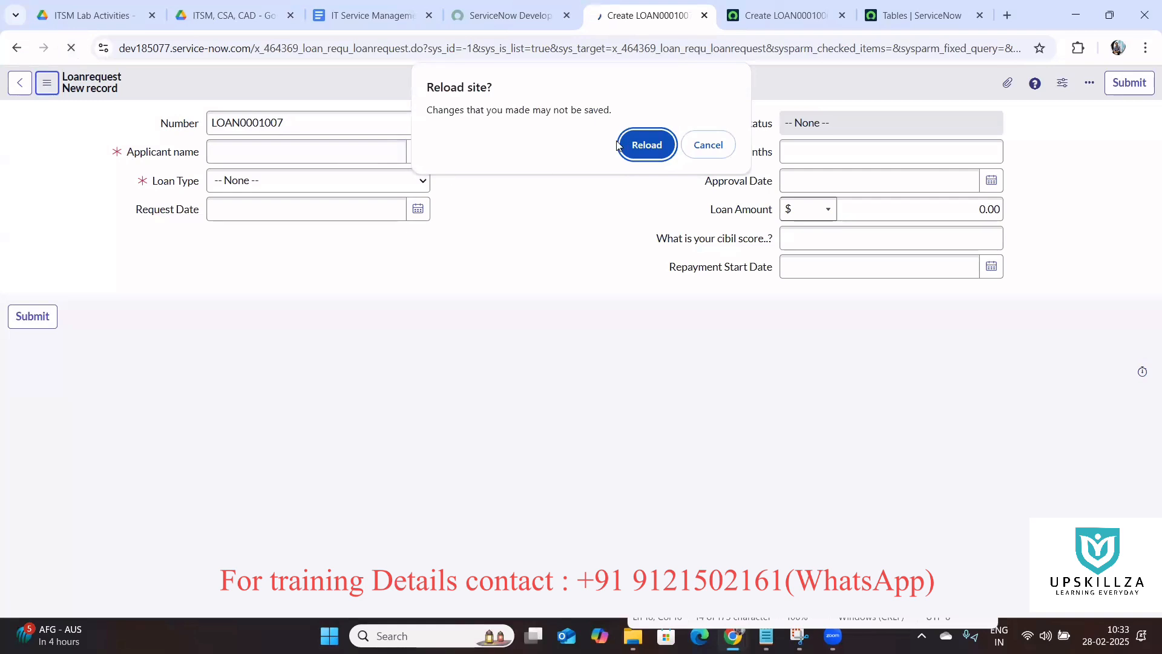
left_click(640, 145)
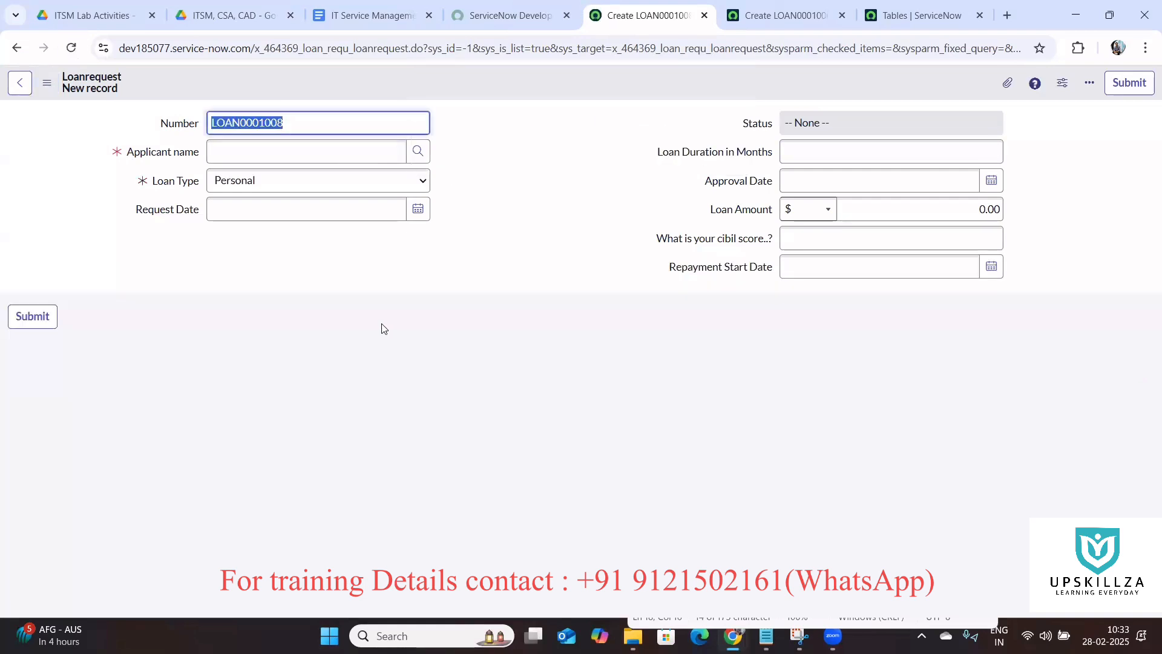
left_click(285, 181)
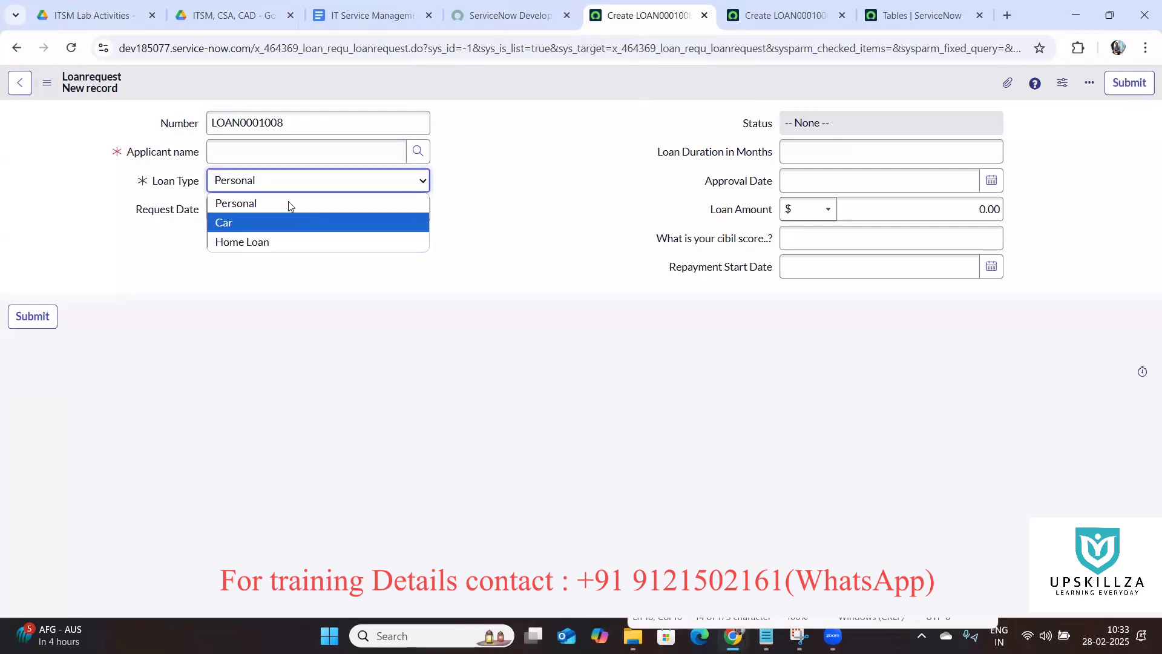
left_click(487, 213)
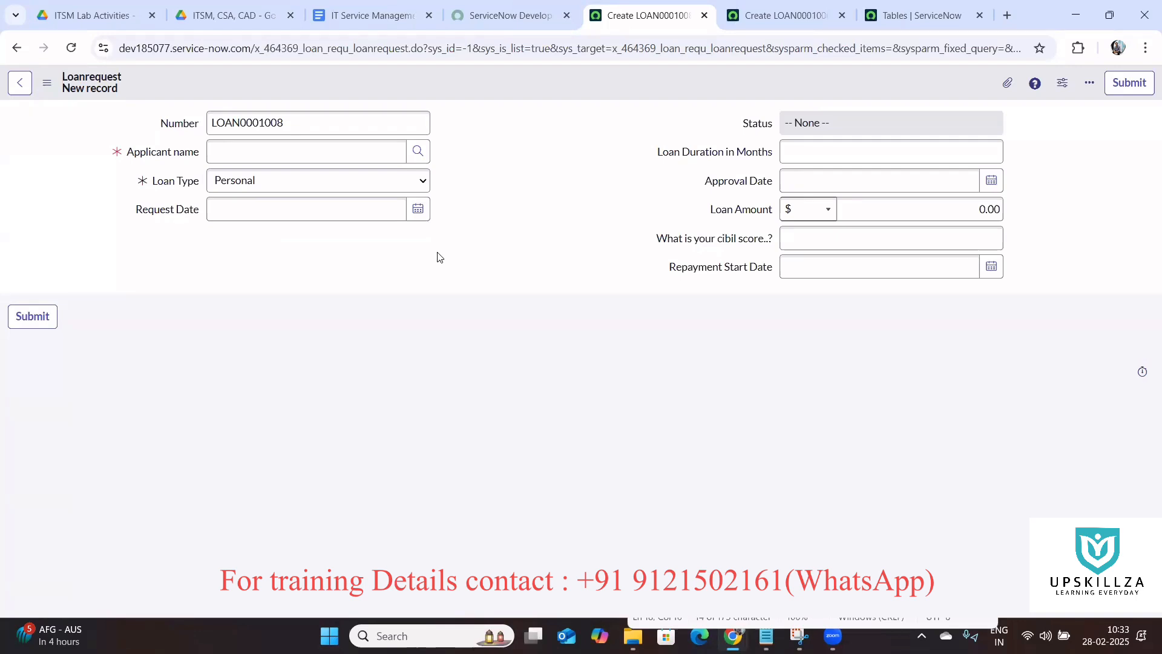
Step: Reopen Form Design for the Loanrequest form and add a new File Attachment field below Request Date
left_click(47, 81)
mouse_move(115, 117)
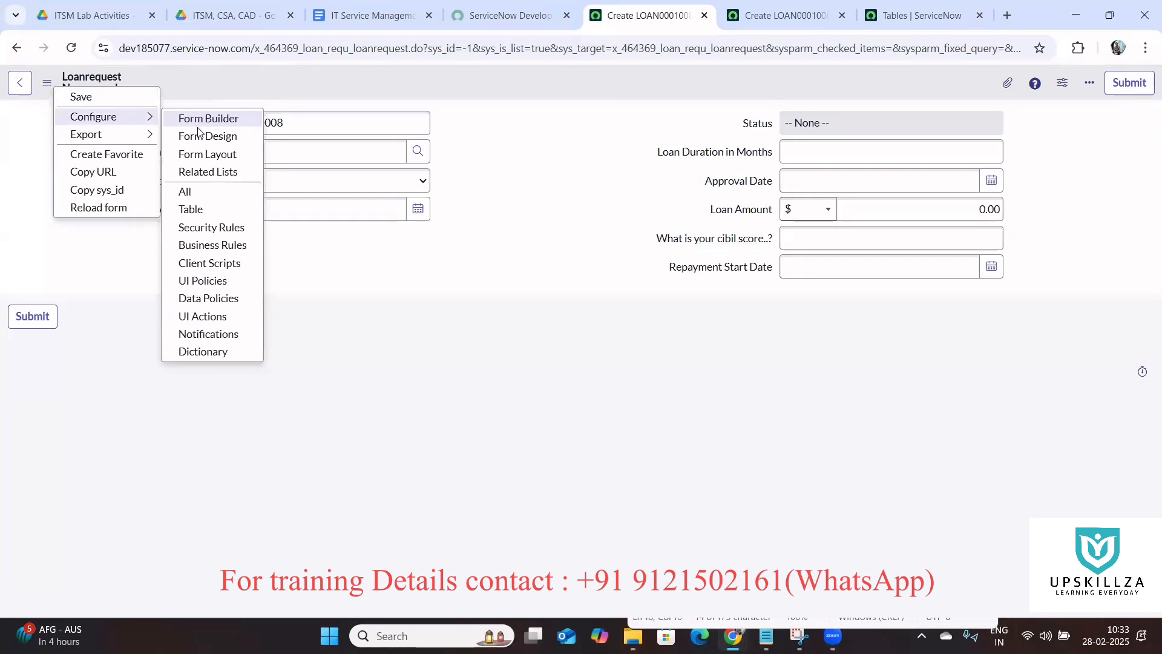
left_click(199, 137)
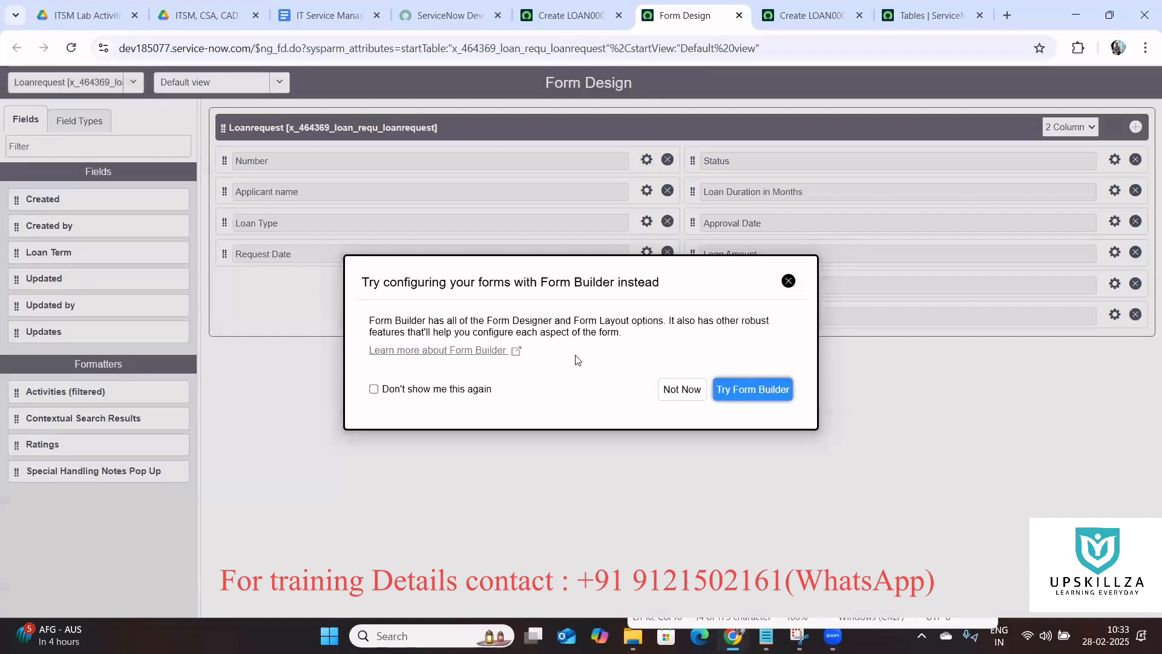
left_click(661, 394)
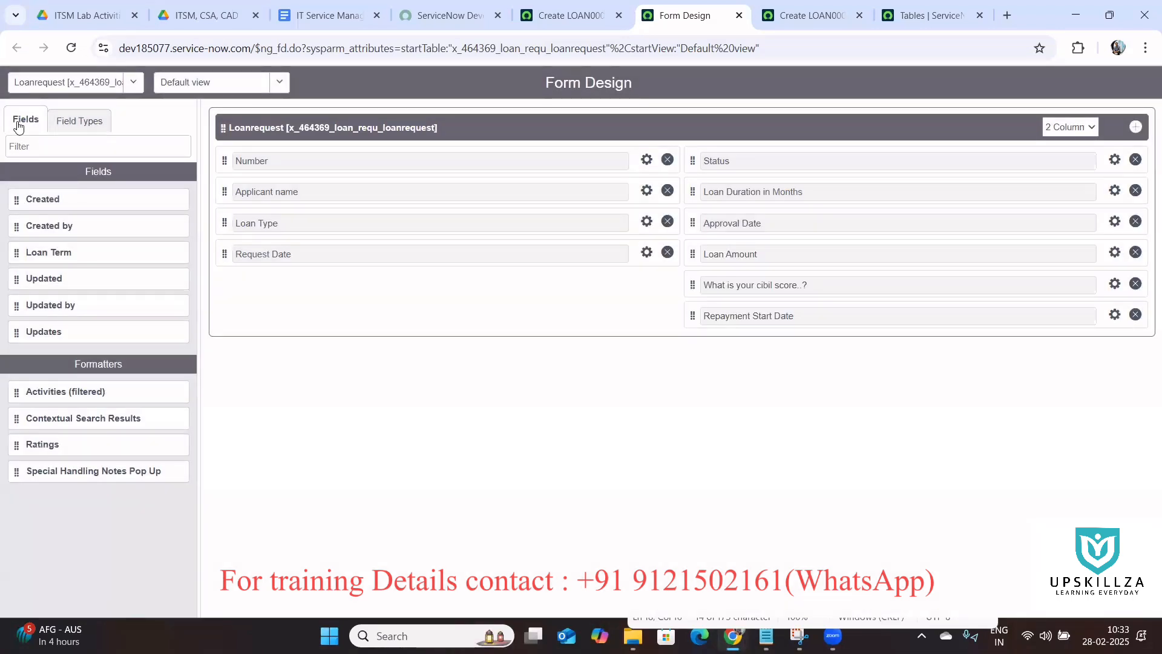
left_click(86, 122)
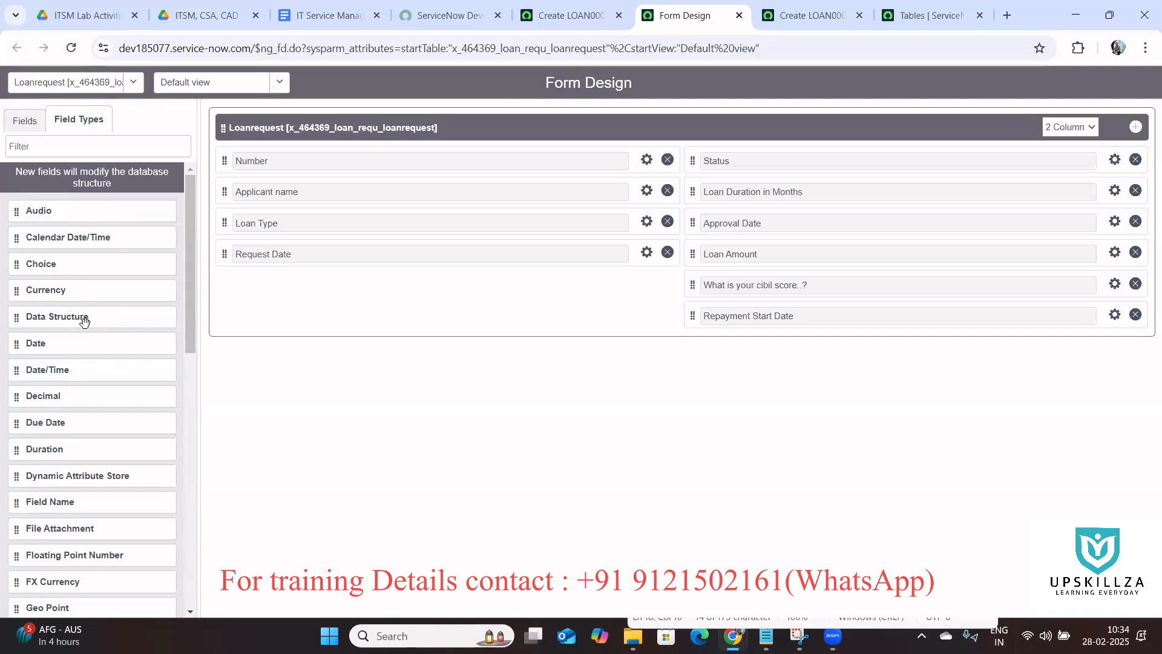
scroll(191, 287, "down", 2)
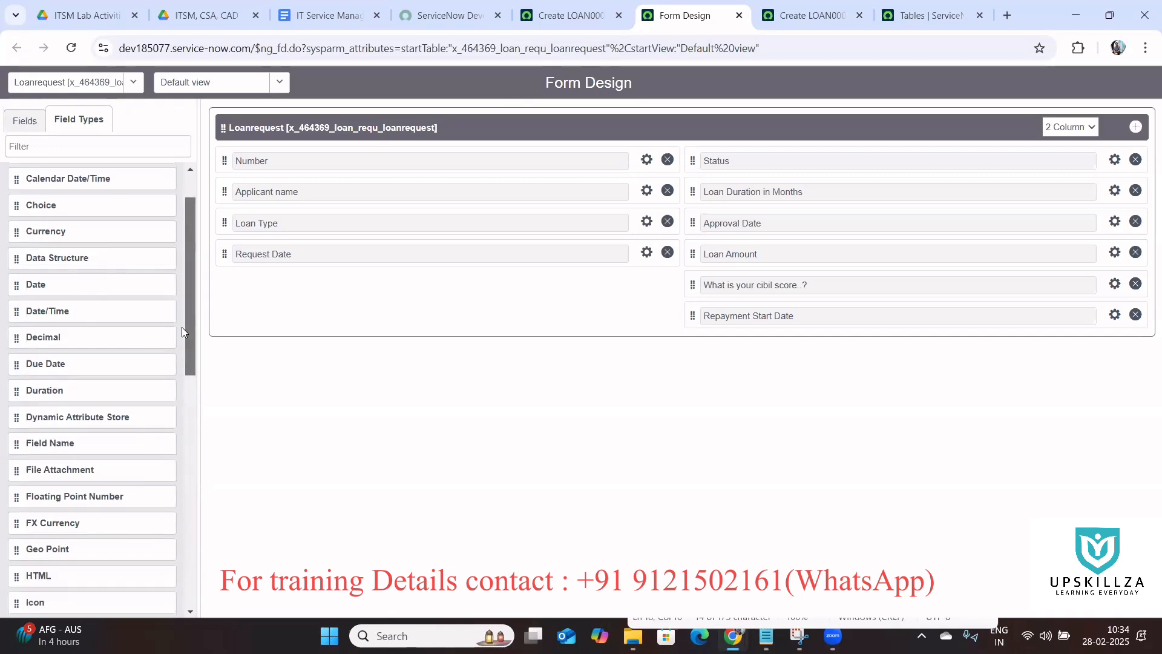
scroll(182, 327, "down", 1)
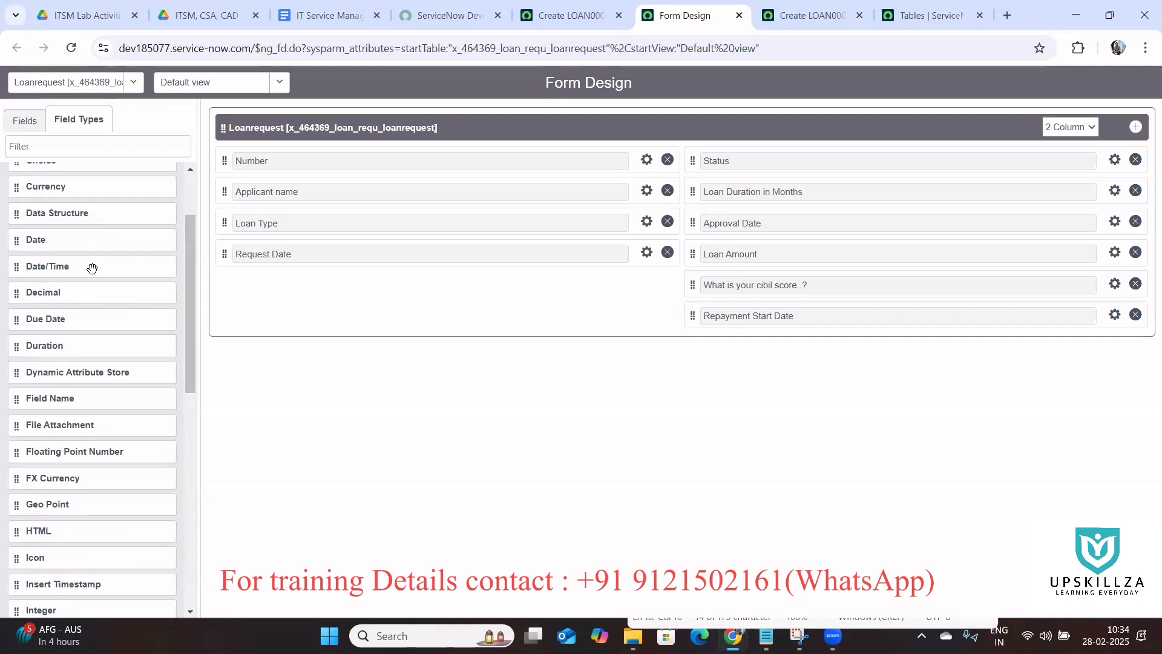
mouse_move(114, 264)
left_mouse_down()
mouse_move(140, 268)
mouse_move(128, 269)
left_mouse_up()
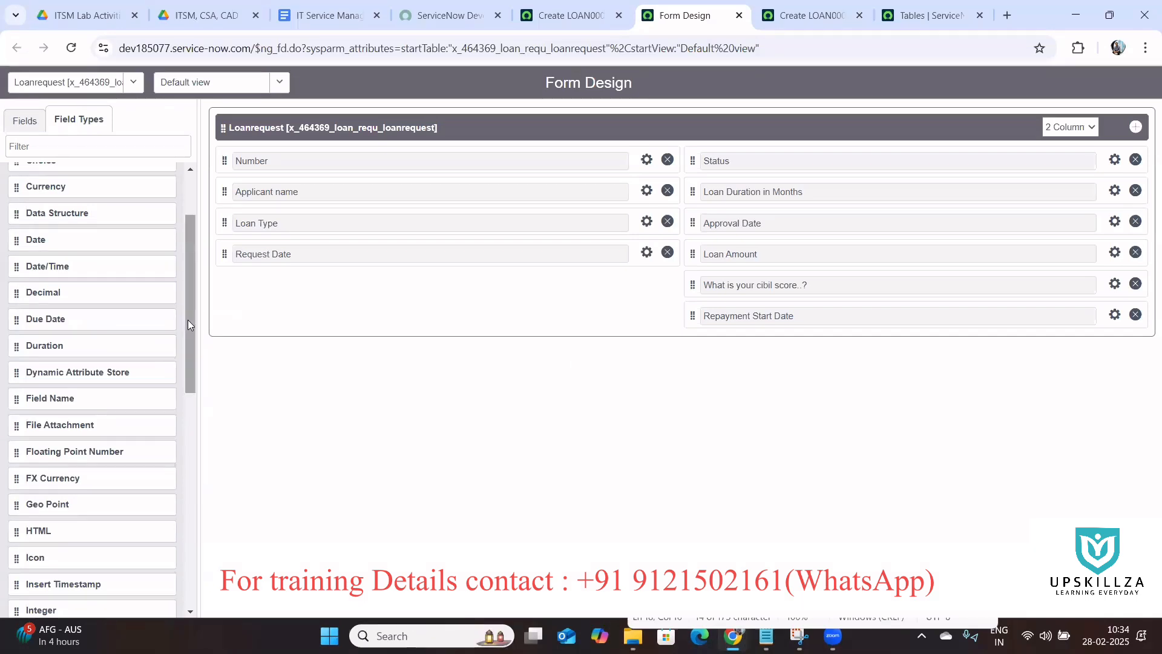
left_click_drag(188, 320, 181, 379)
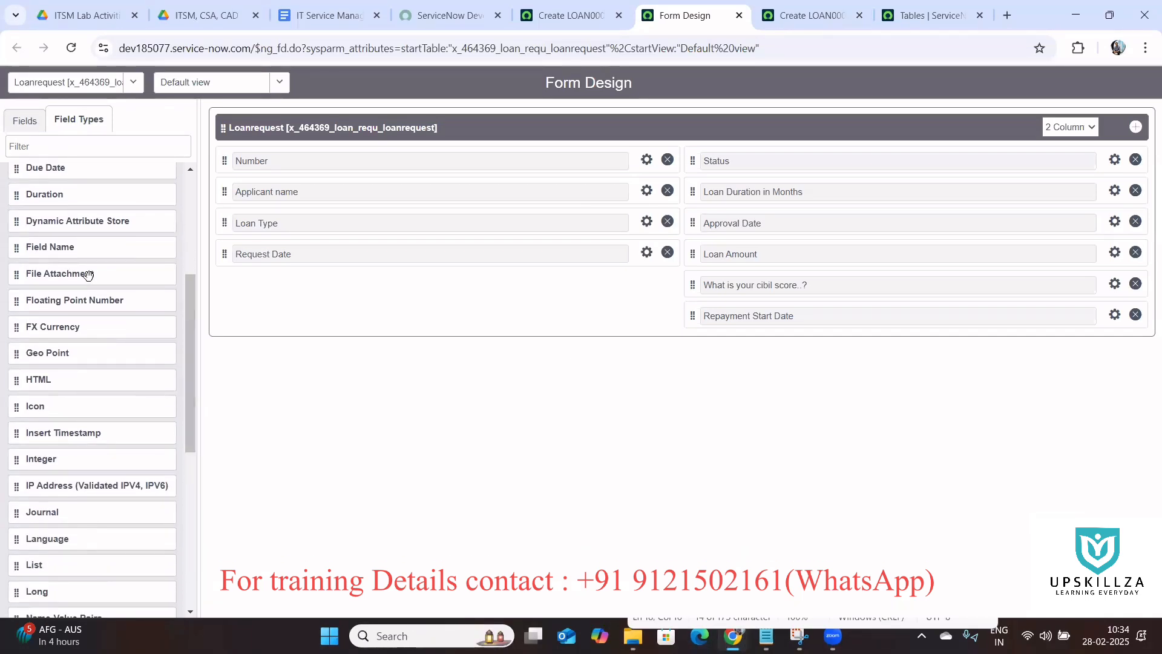
left_click_drag(86, 274, 330, 291)
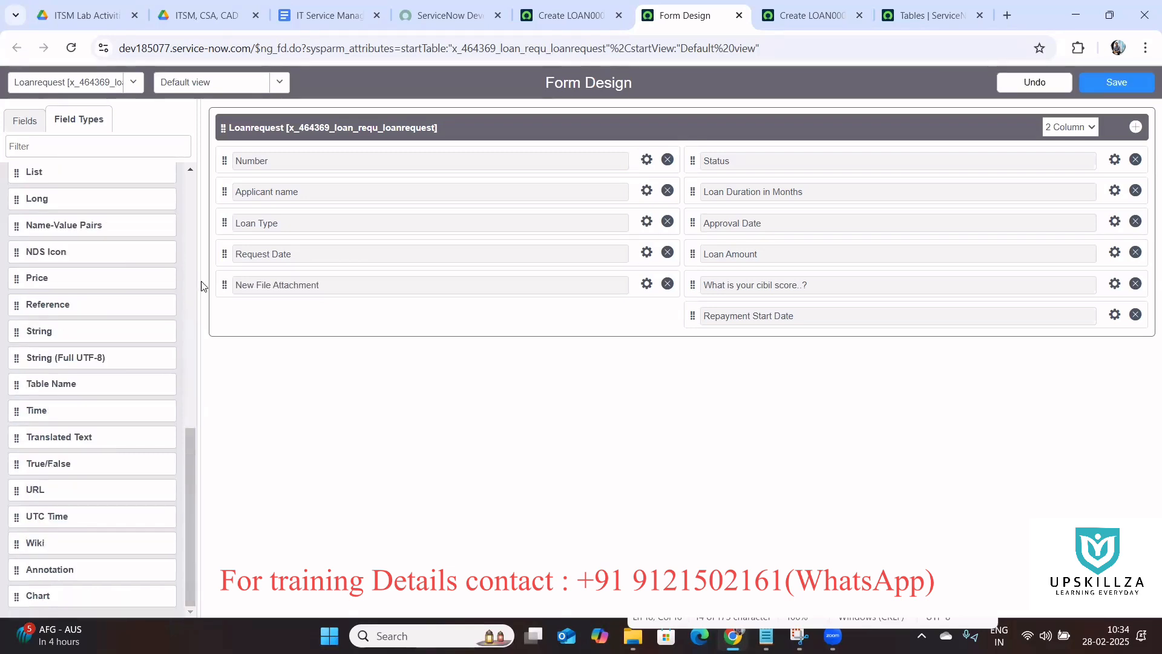
Step: Set the new file attachment field's label to "Please attatch 3 months bank statetment"
left_click(646, 284)
triple_click(349, 338)
key("BackSpace")
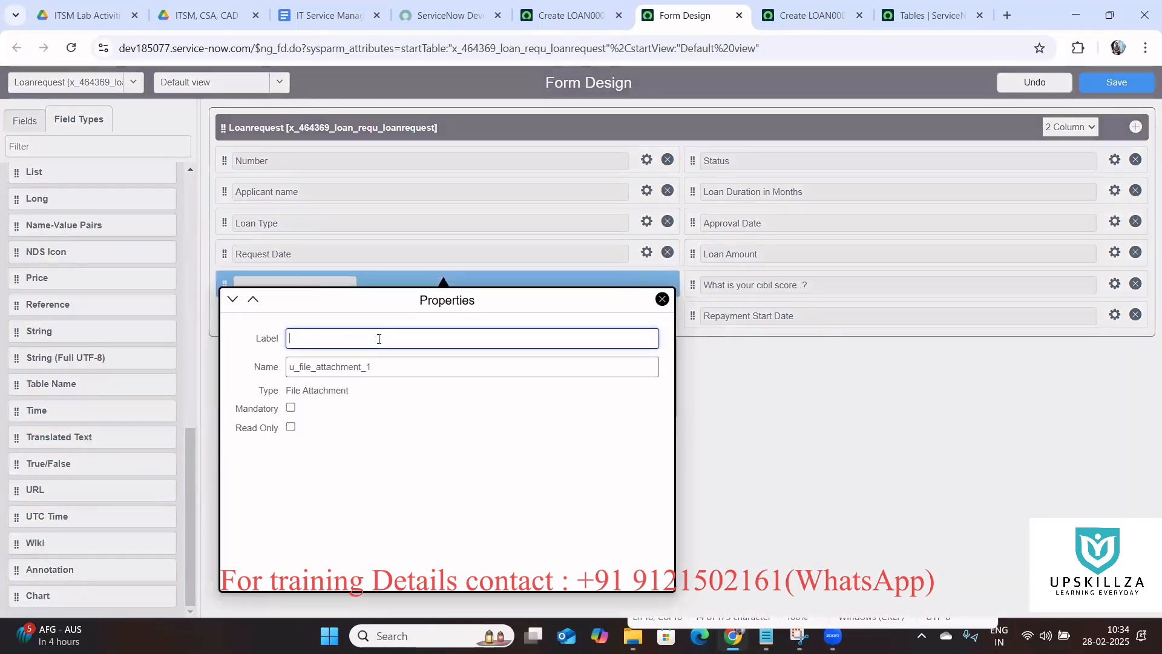
type("Please attatch 3 months bank stat")
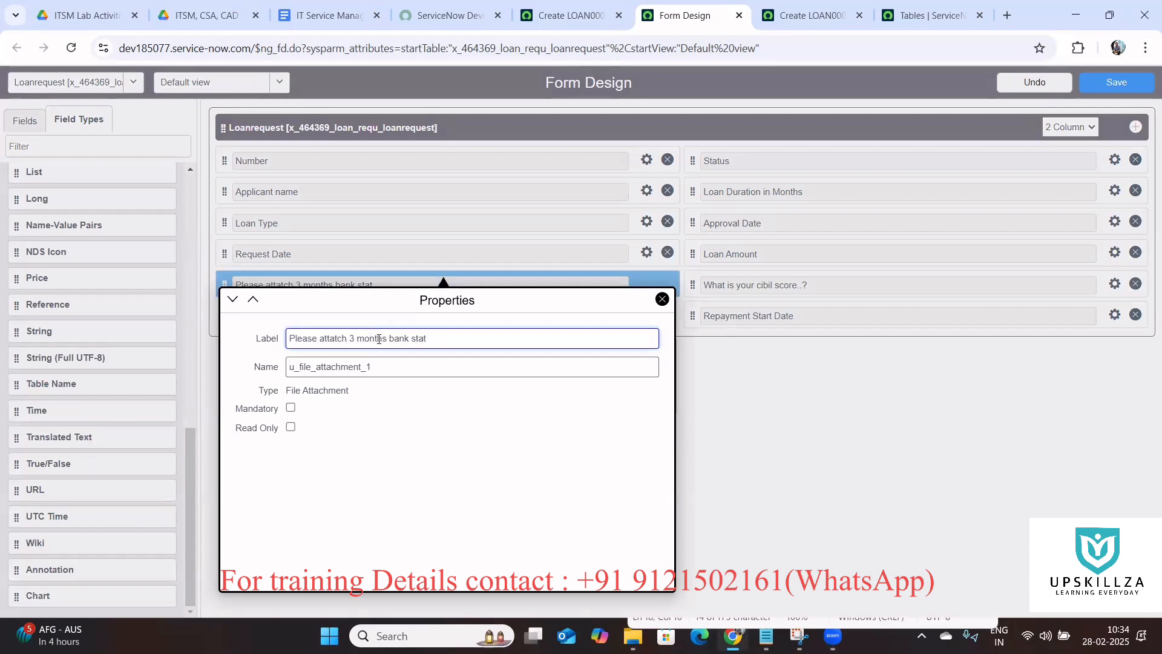
type("ment")
key("Return")
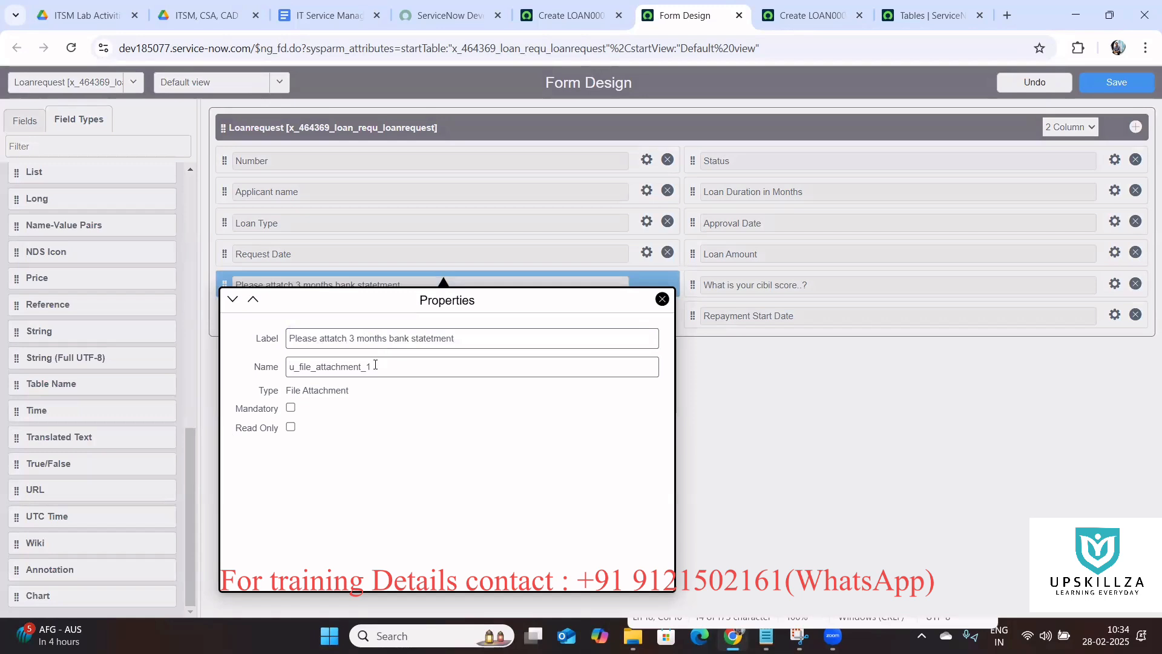
Step: Change the attachment field's name to u_attachement, close its properties and save the form design
double_click(374, 365)
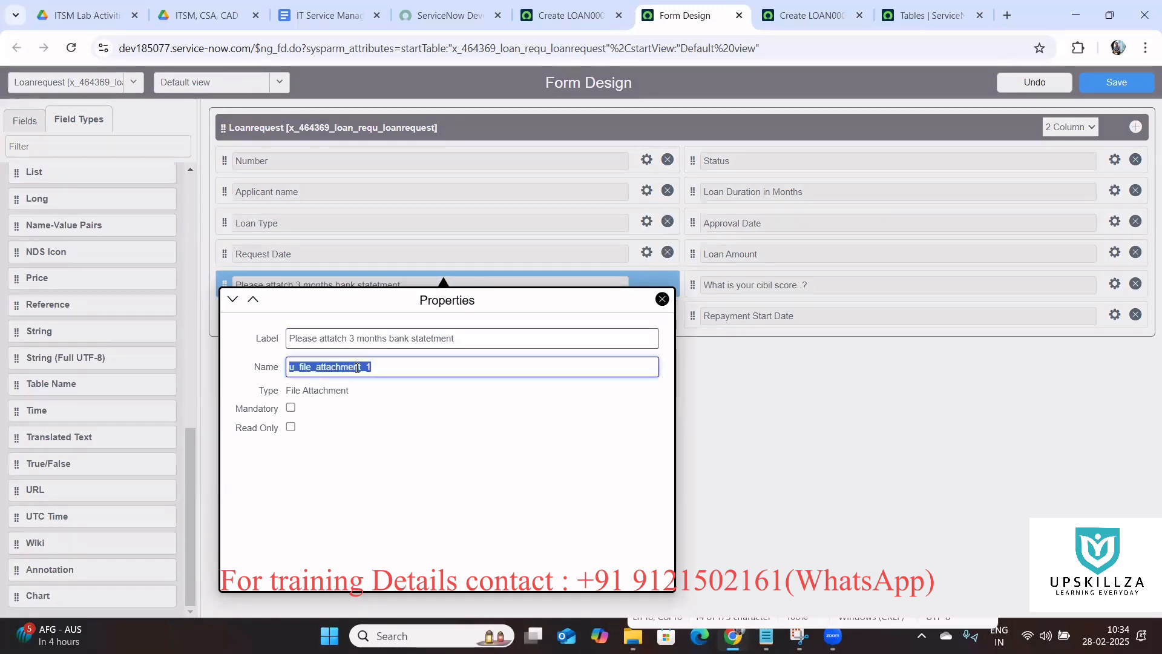
left_click(356, 367)
left_click_drag(376, 366, 299, 369)
key("BackSpace")
type("at")
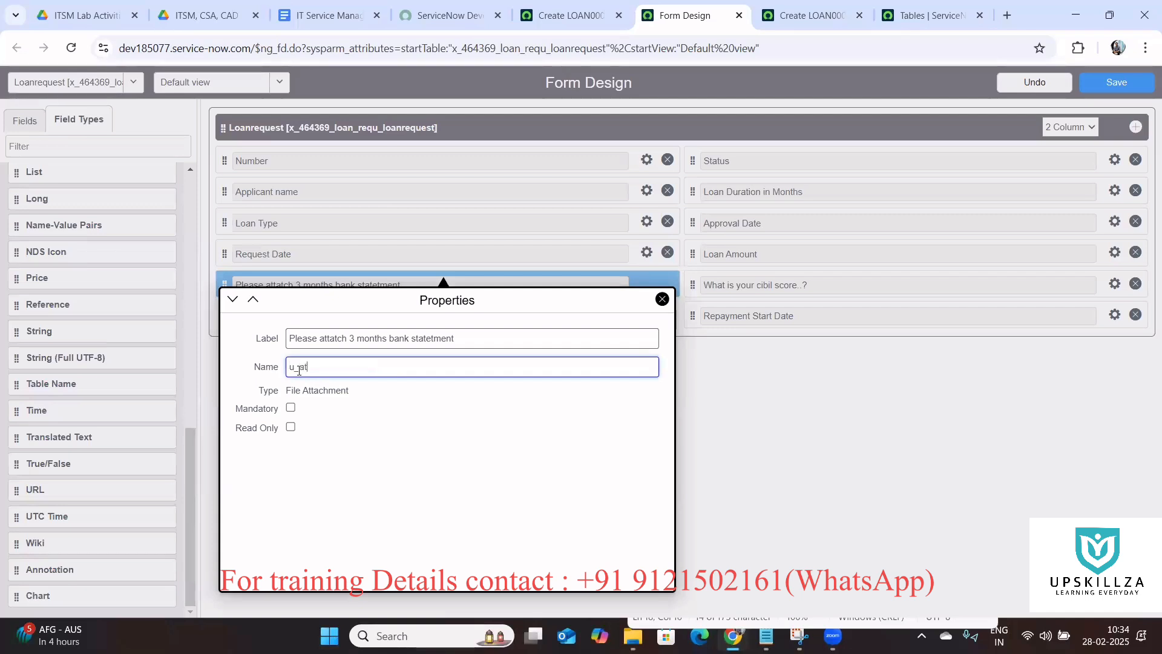
type("tachement")
left_click(390, 457)
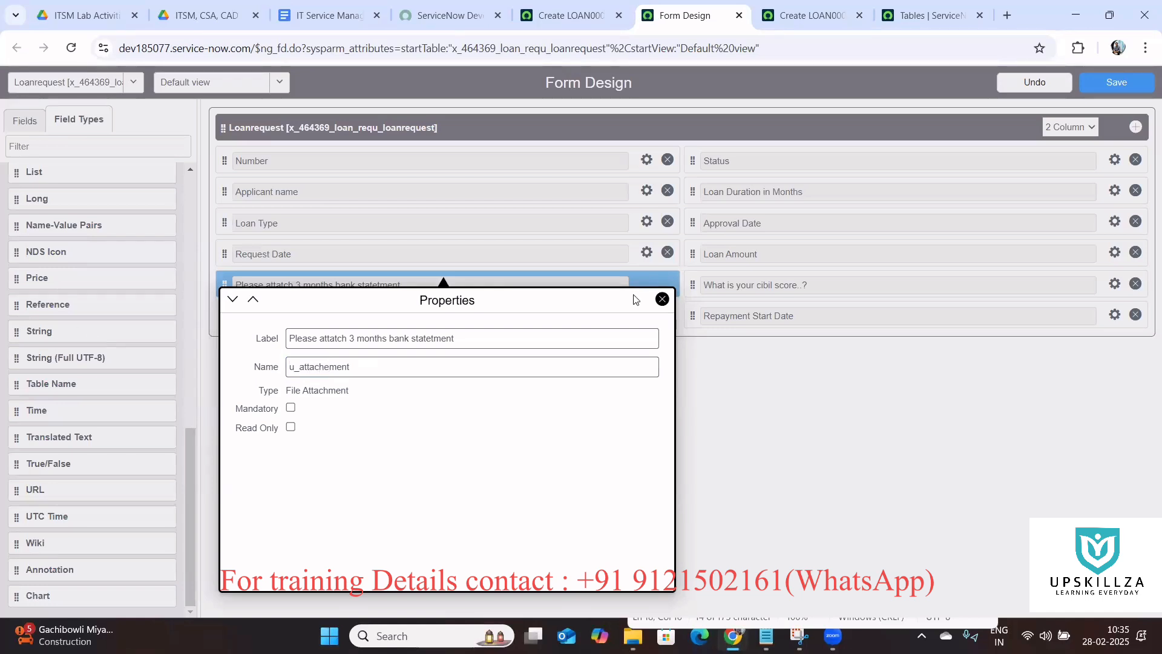
left_click(661, 300)
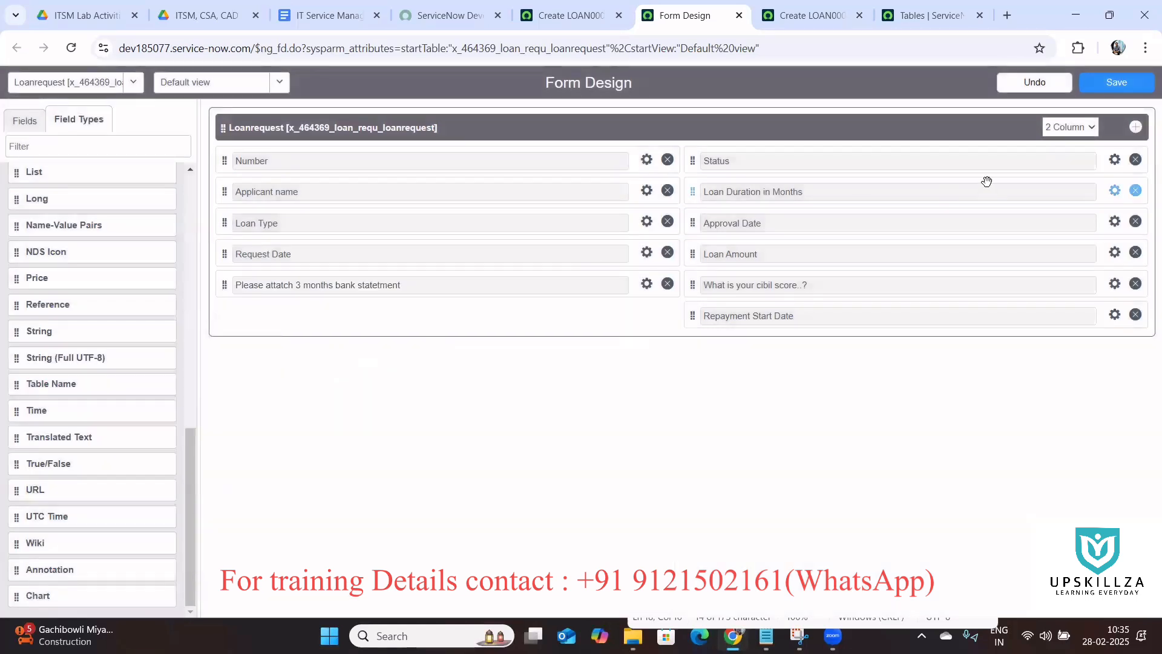
left_click(1119, 83)
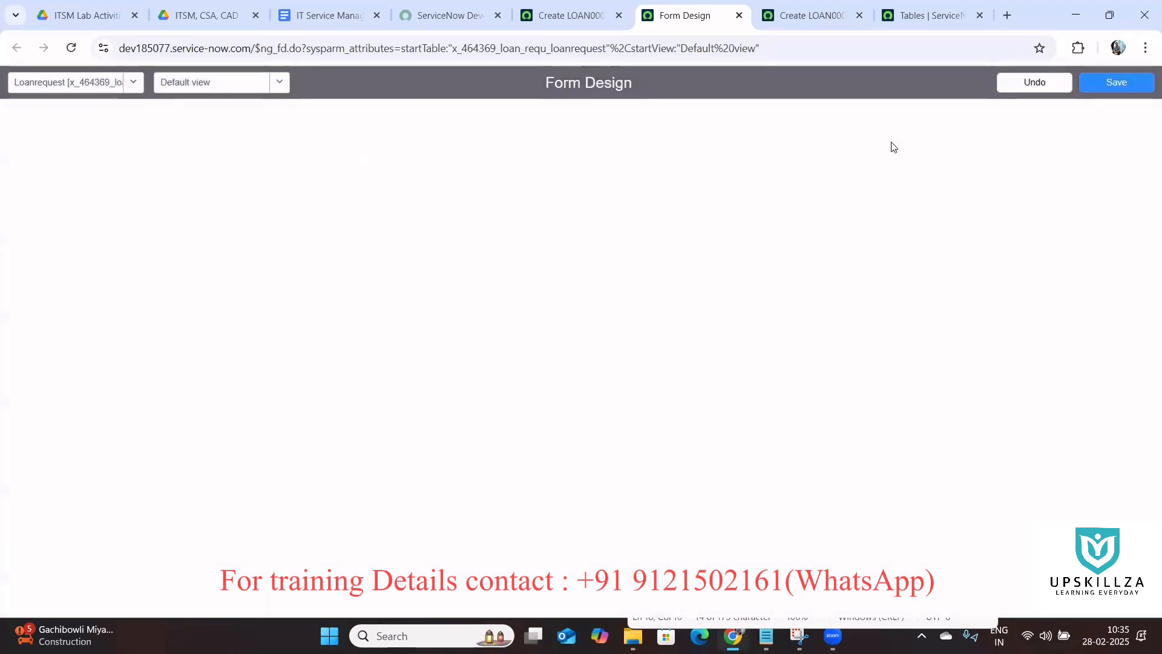
Step: Reload the new Loanrequest form, select the recently used applicant and open file selection for the bank statement attachment
left_click(569, 15)
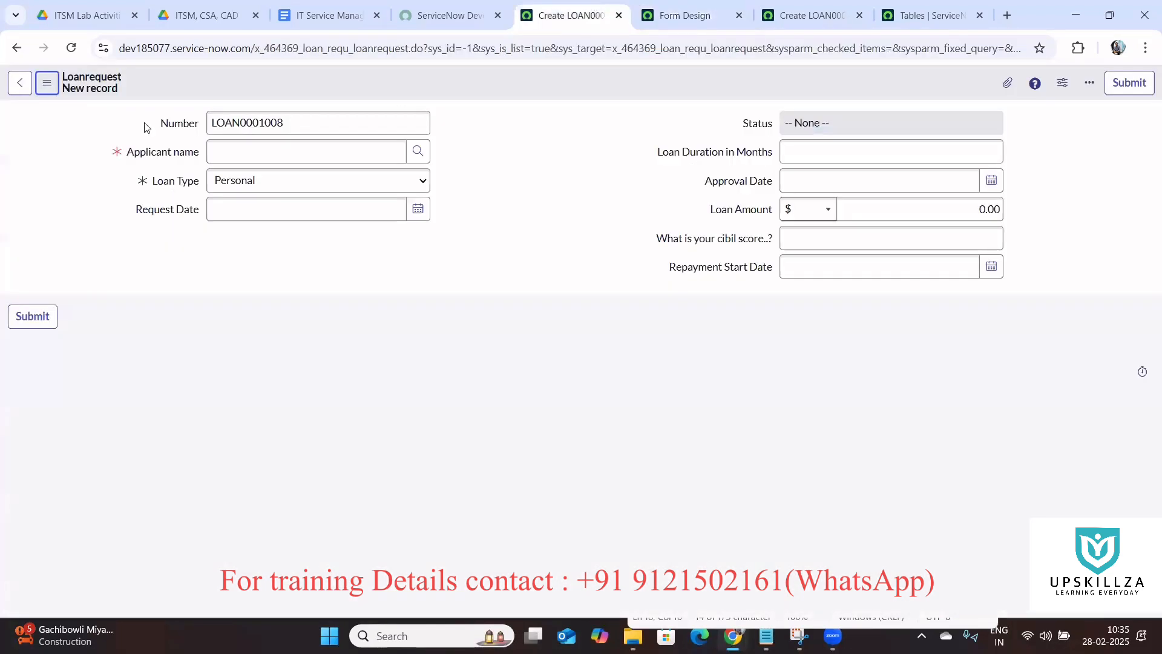
left_click(73, 47)
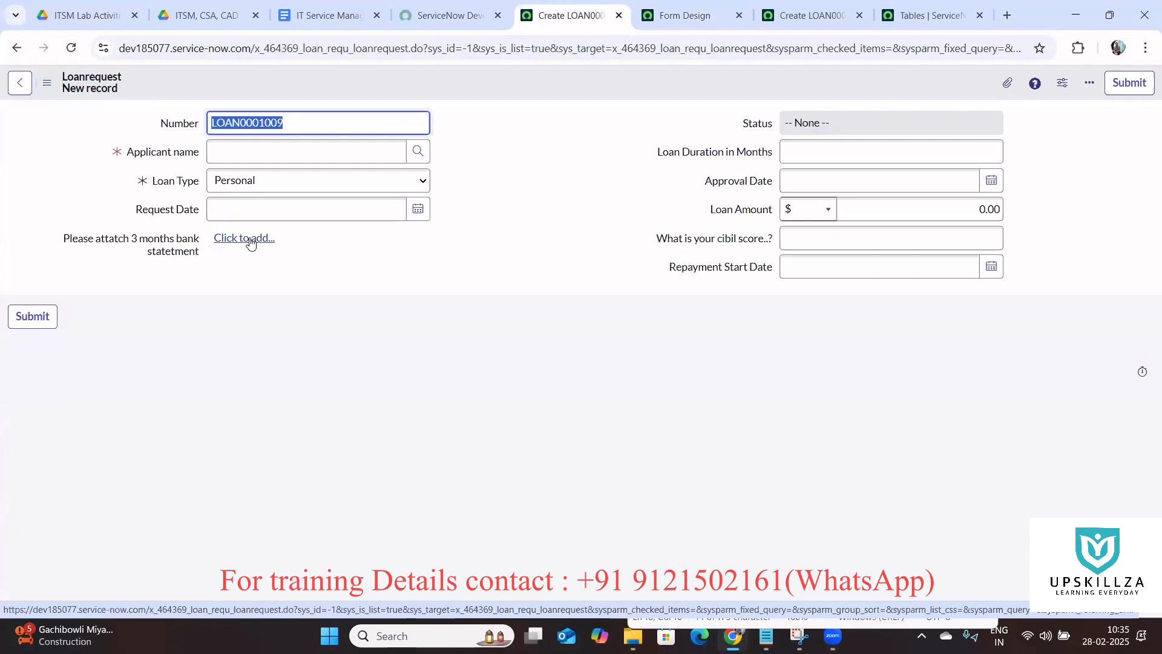
key("Return")
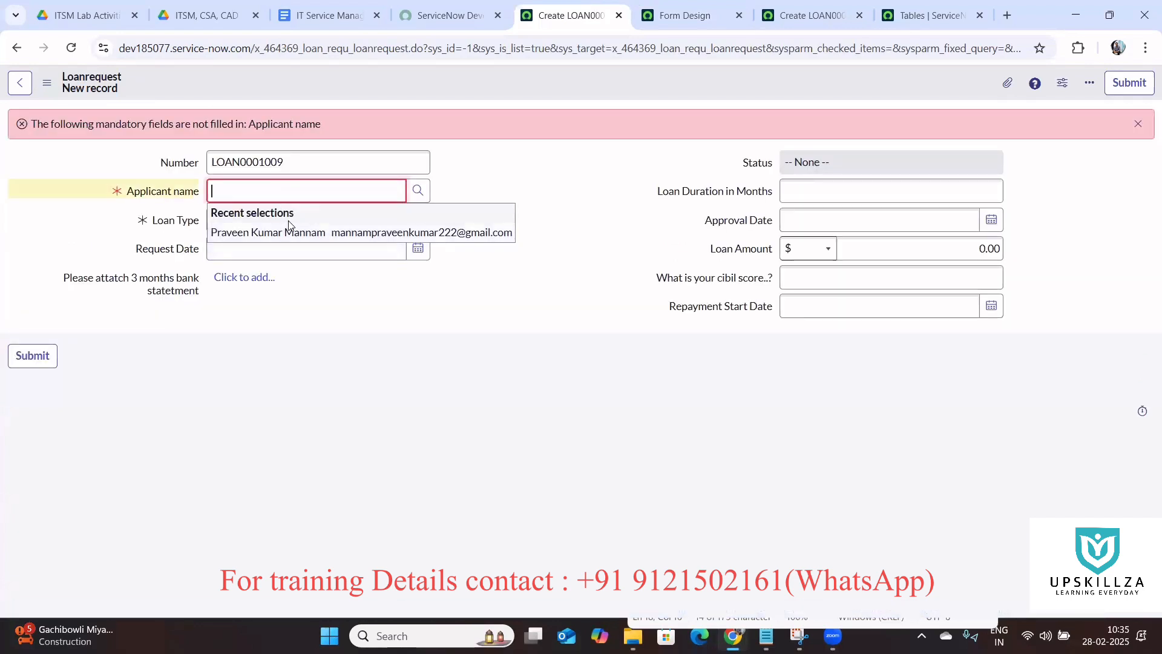
left_click(288, 230)
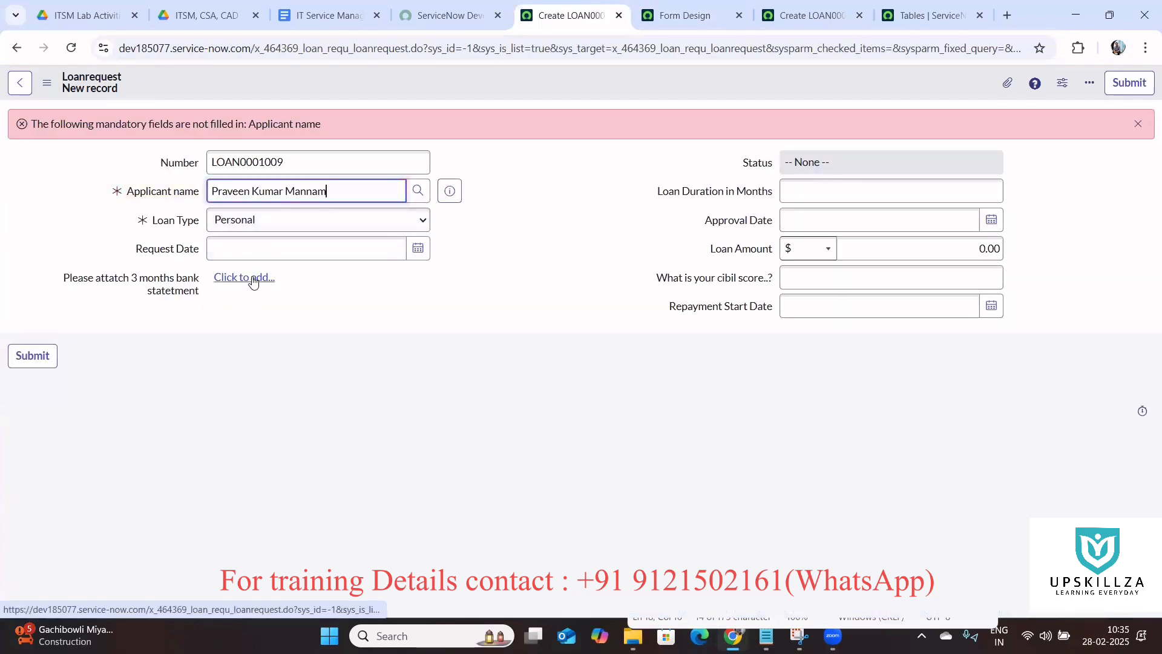
left_click(253, 279)
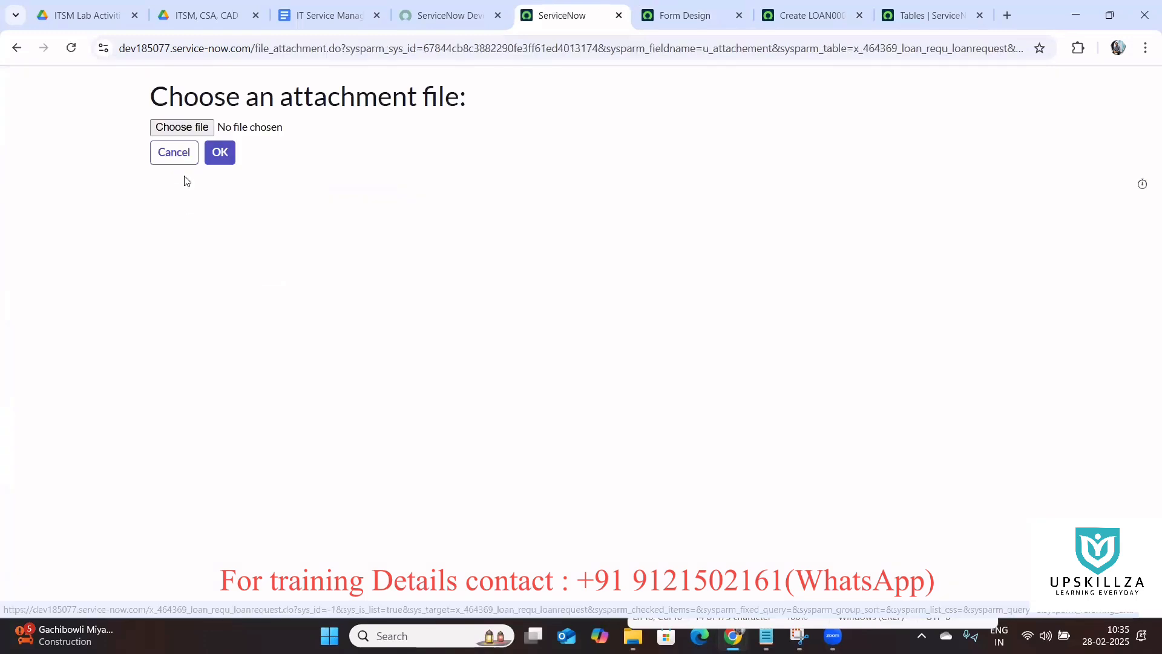
left_click(191, 129)
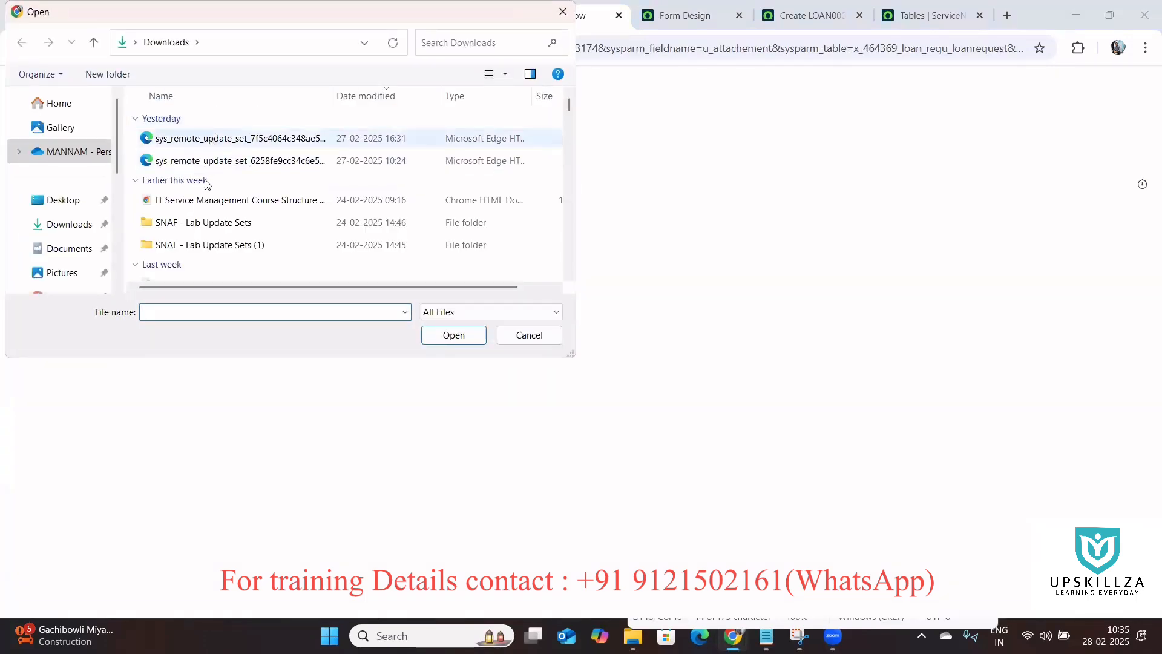
left_click(215, 224)
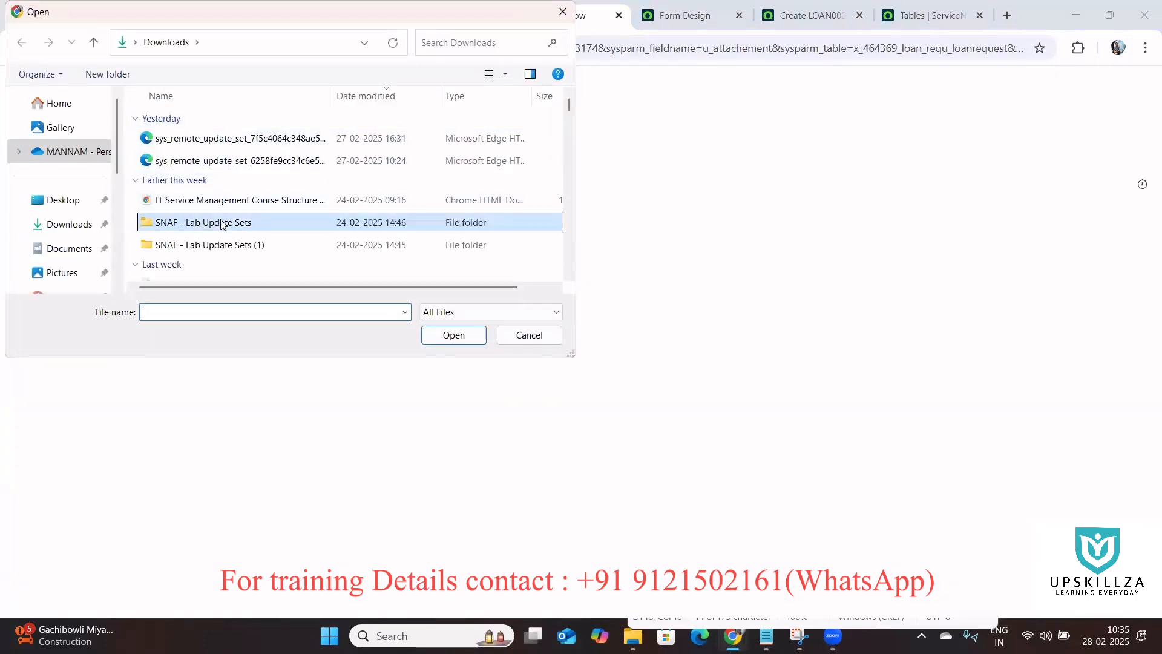
left_click(453, 335)
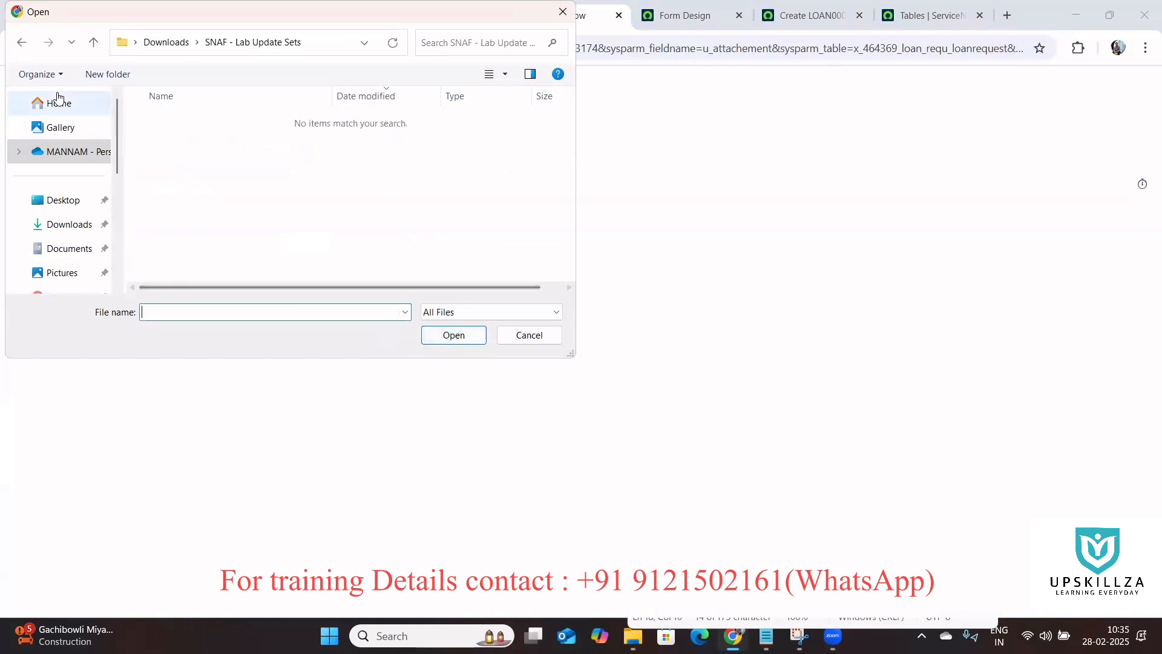
left_click(22, 43)
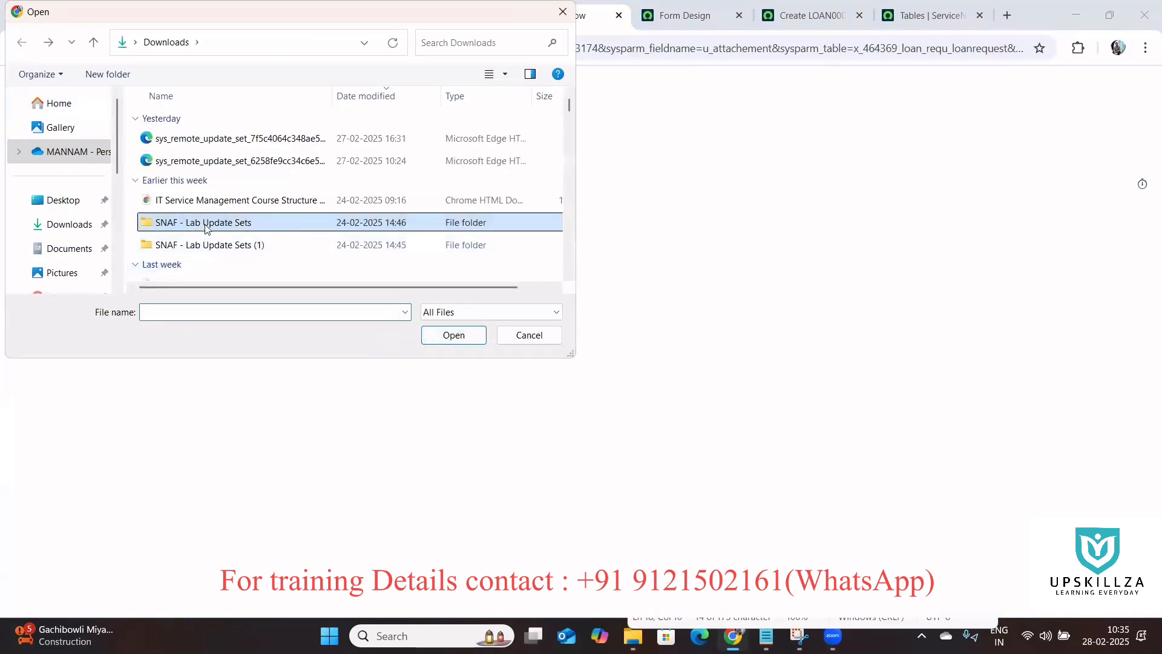
double_click(293, 229)
left_click(23, 42)
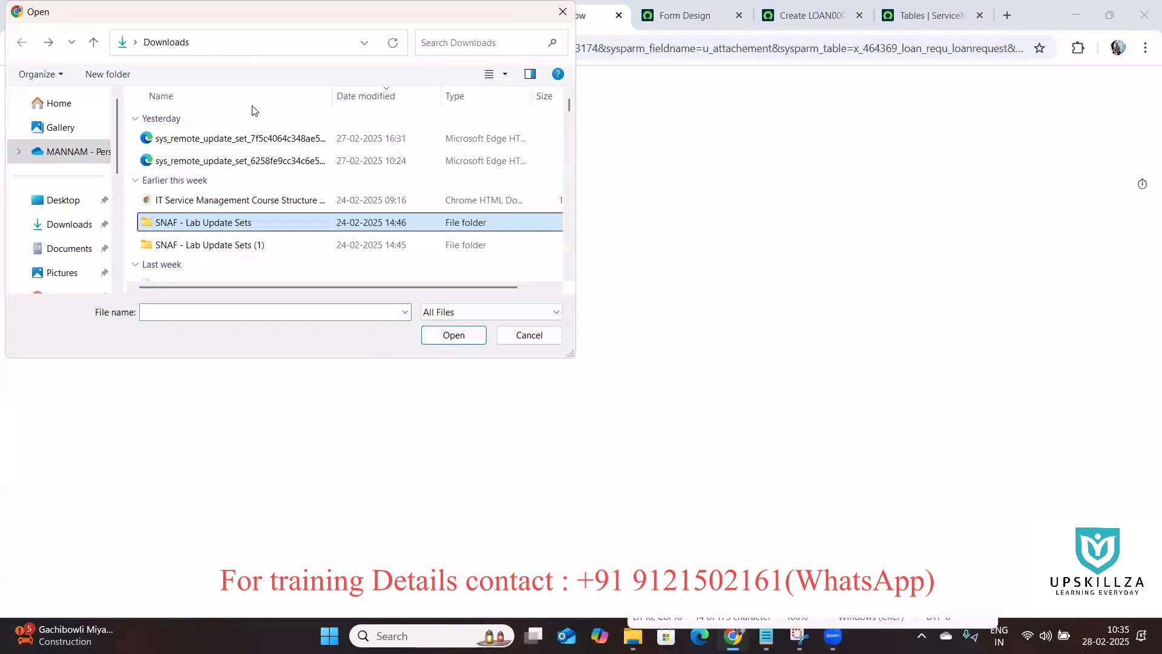
Step: Attach the sys_remote_update_set_7f5c4064c348ae5… XML file from Downloads to the bank statement field
left_click(255, 138)
left_click(449, 337)
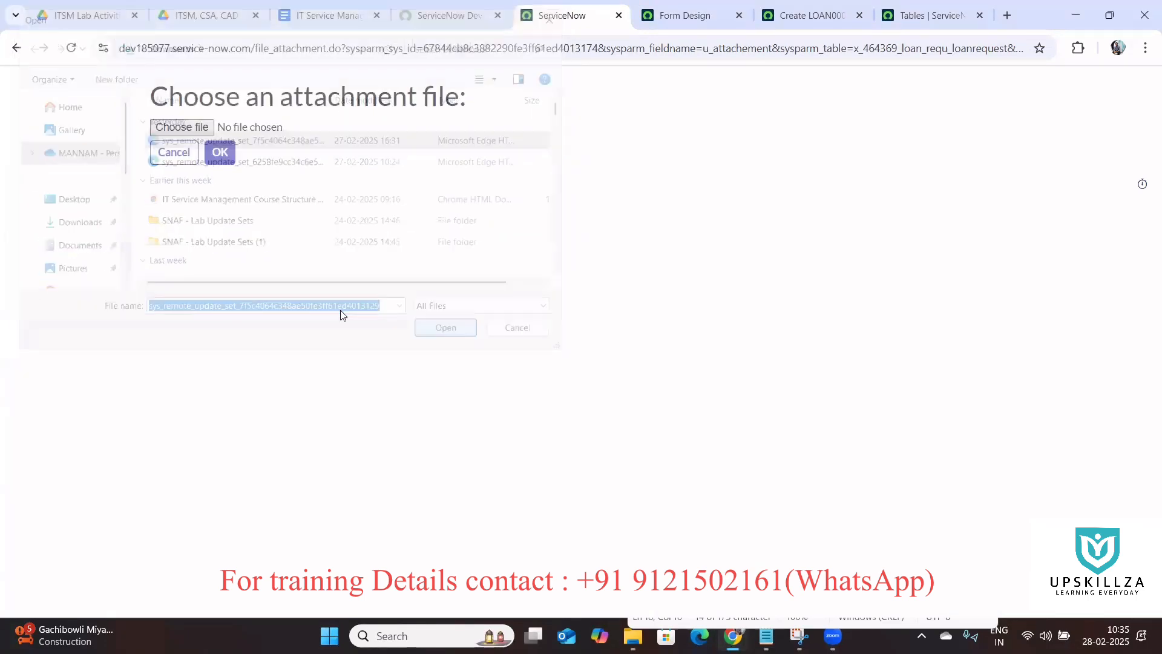
left_click(228, 157)
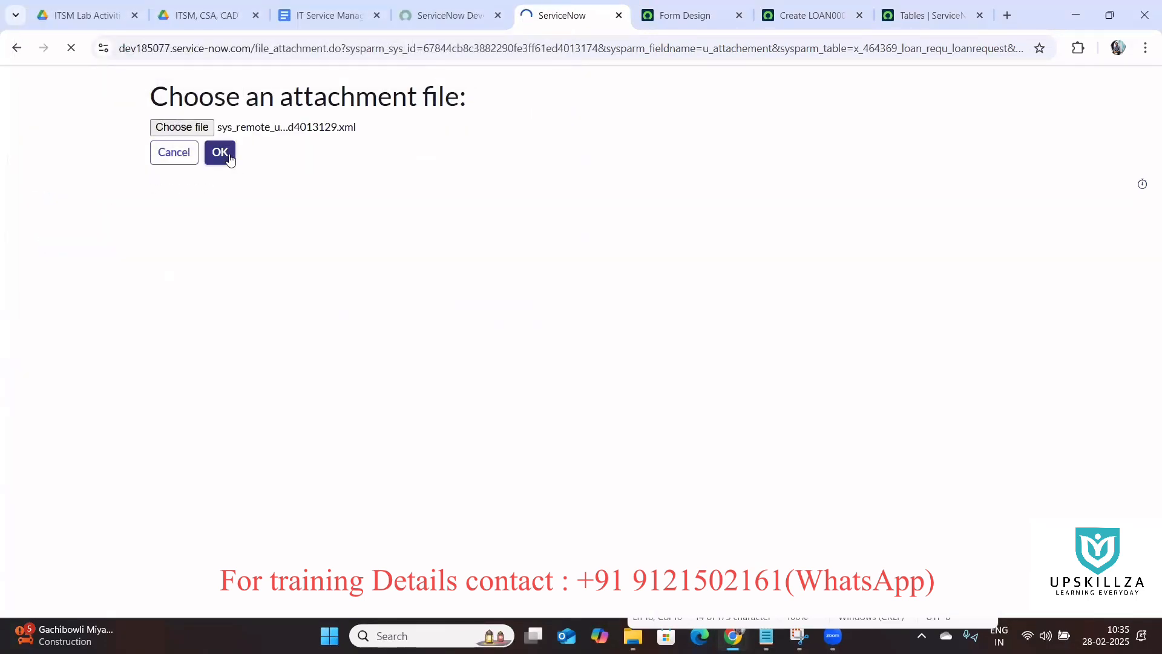